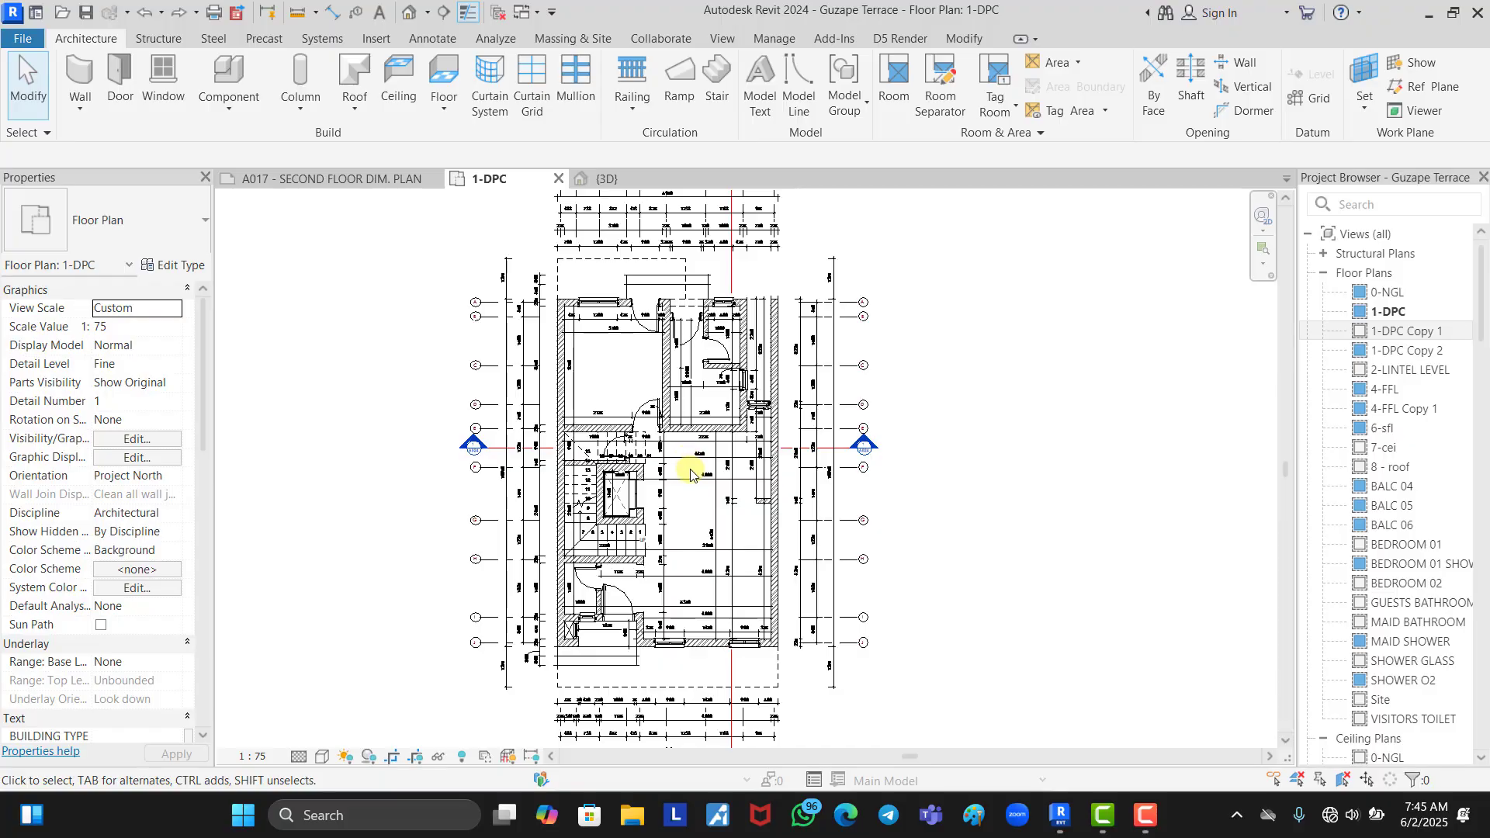
- Duplicate the 1-DPC floor plan view without its detailing
{"action": "scroll", "coordinate": [690, 474], "scroll_direction": "up", "scroll_amount": 1}
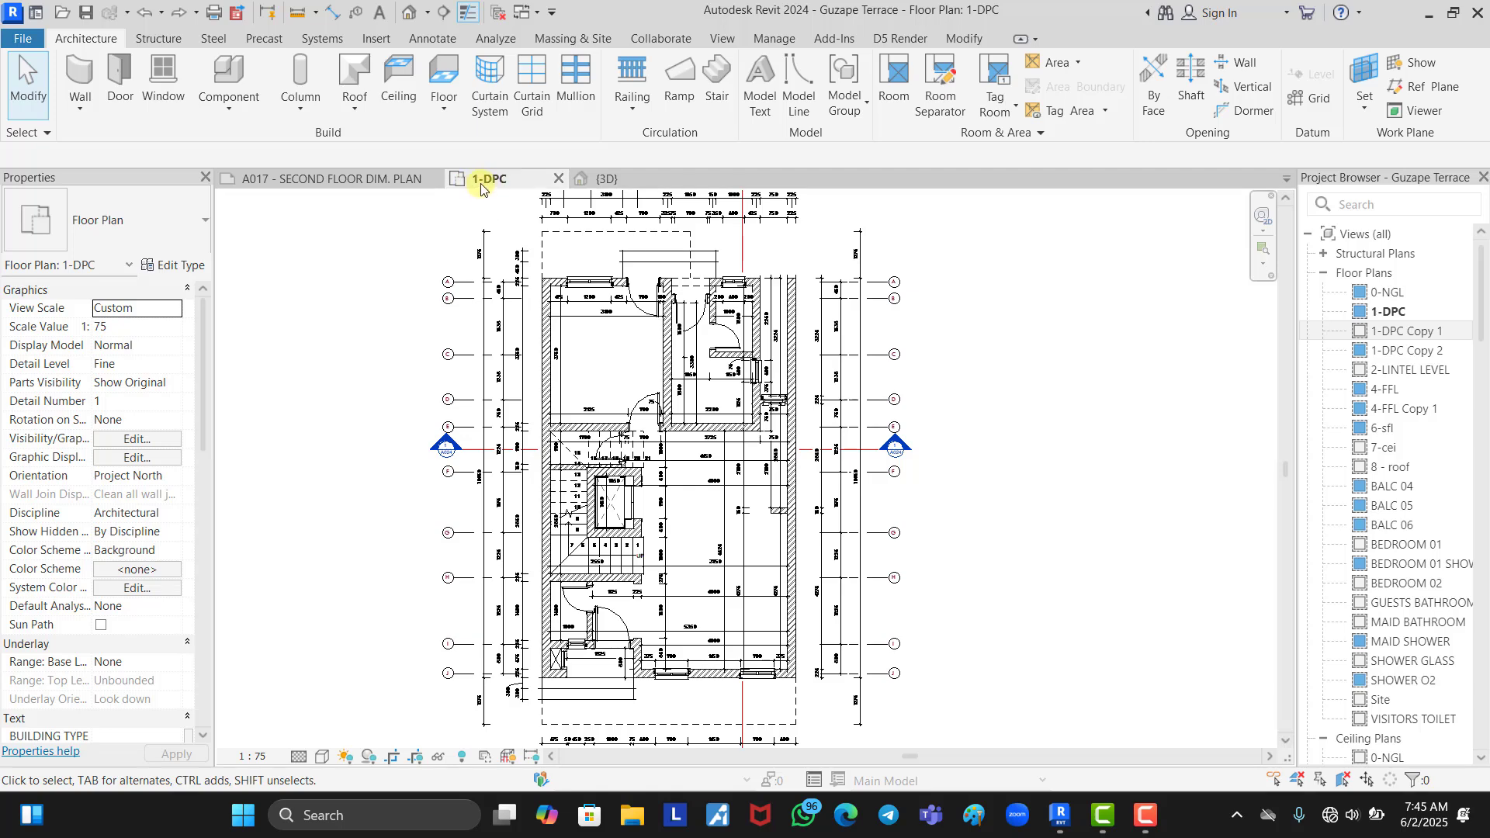
{"action": "right_click", "coordinate": [1390, 304]}
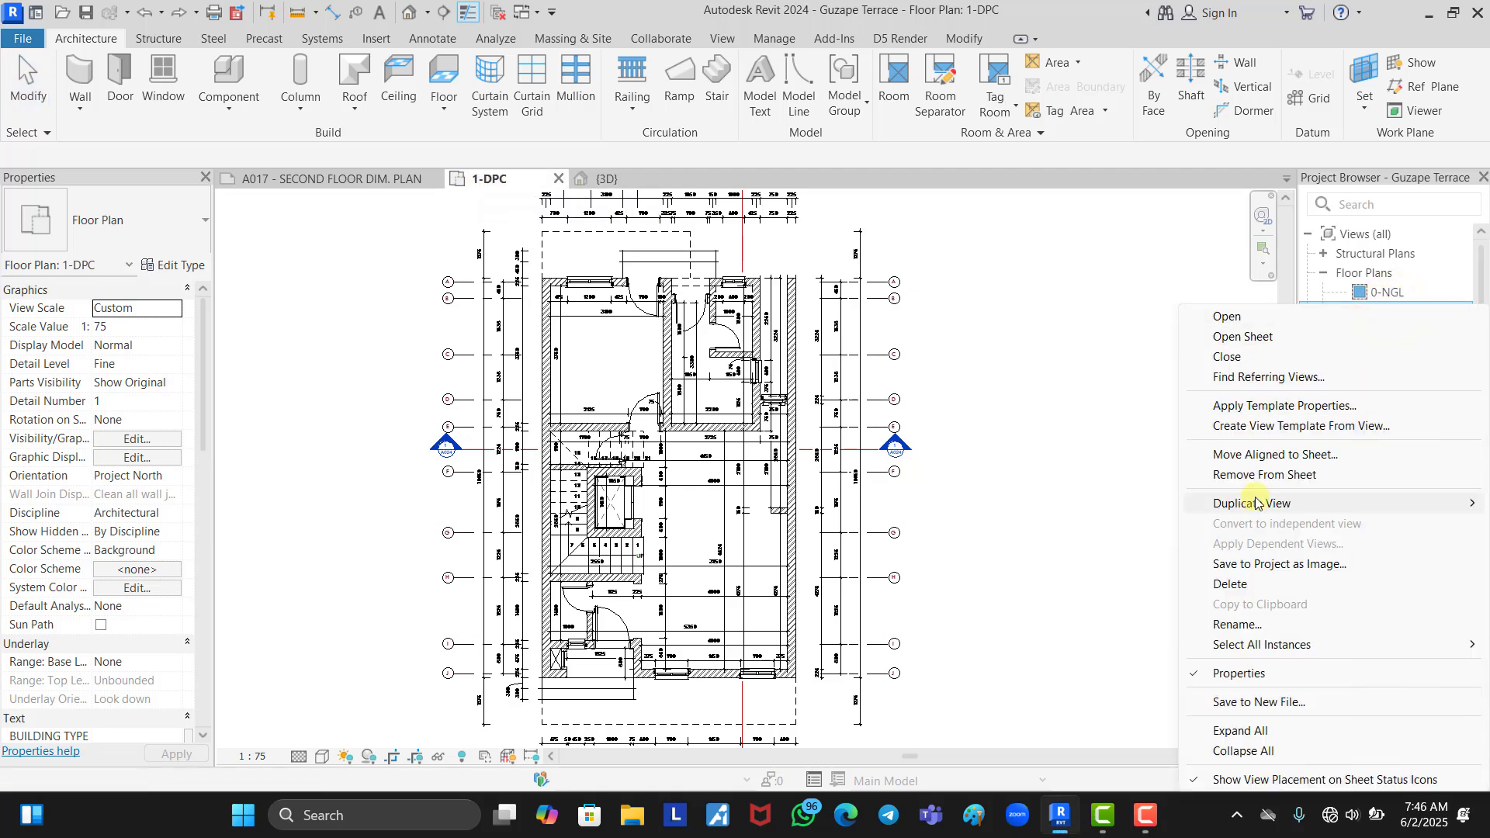
{"action": "mouse_move", "coordinate": [1256, 502]}
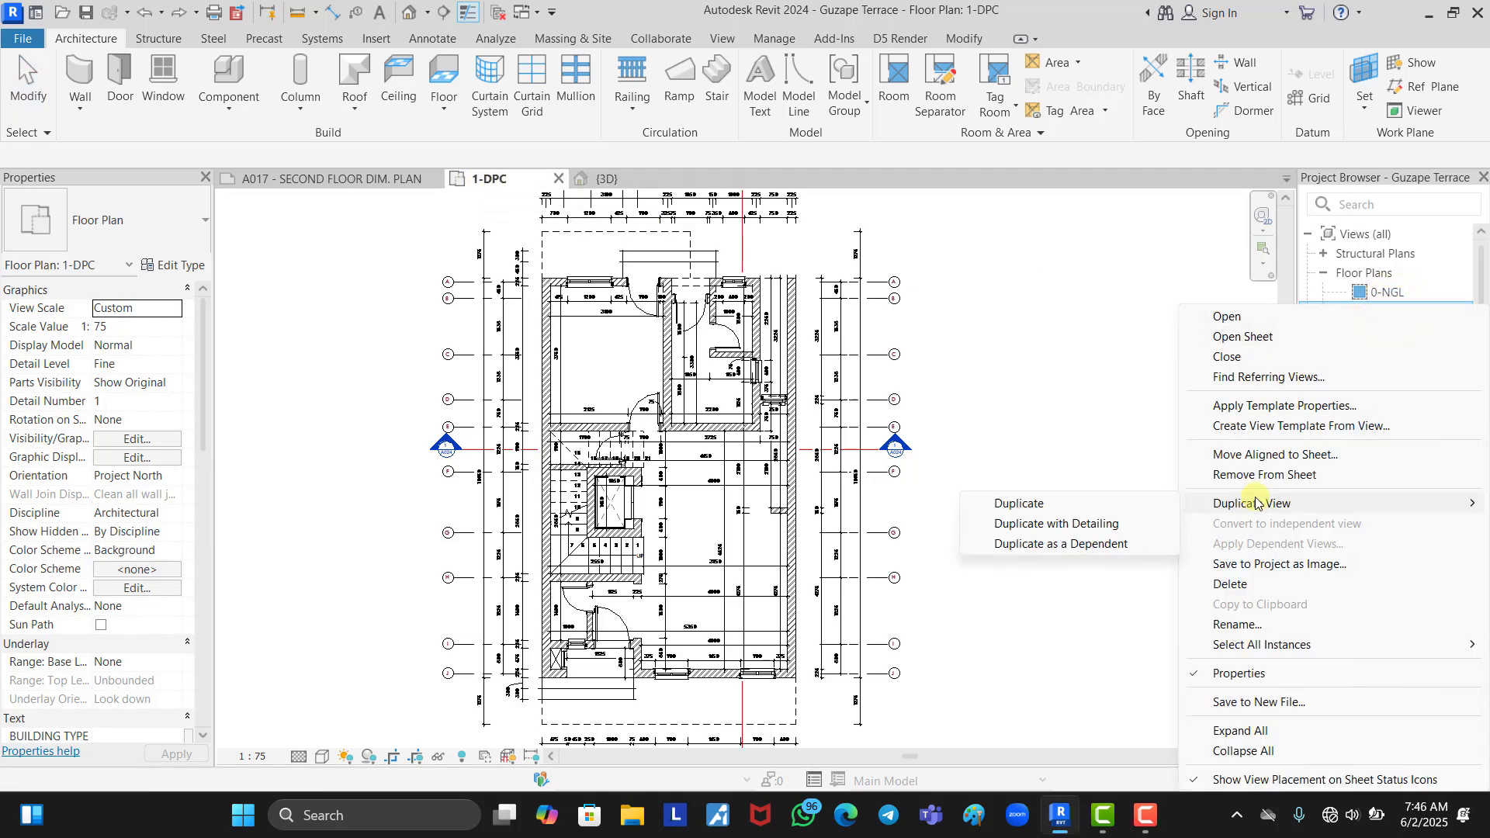
{"action": "left_click", "coordinate": [1021, 506]}
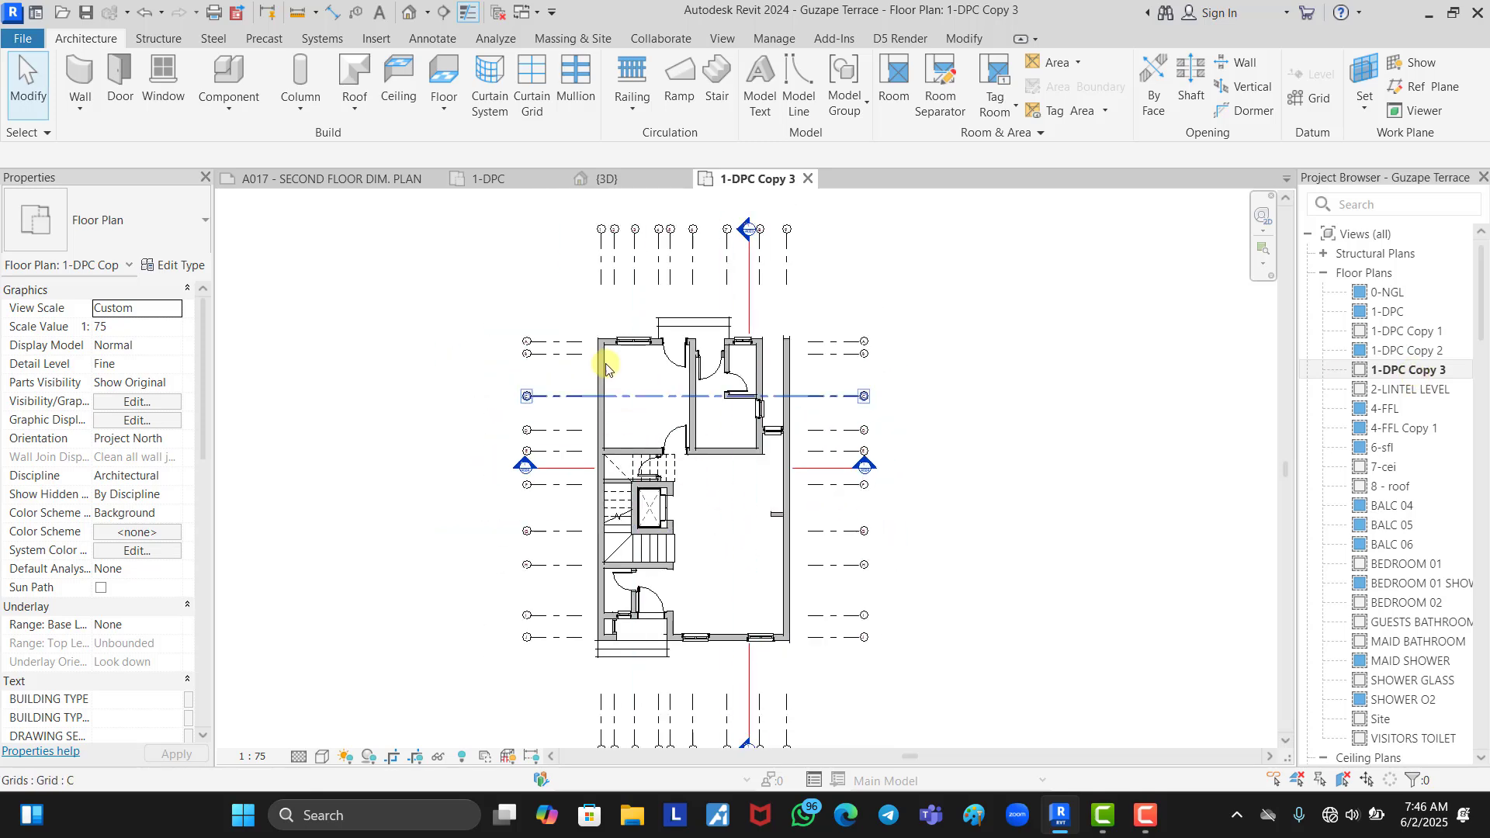
- Override the wall category graphics in the view, setting the cut foreground pattern to Solid fill
{"action": "scroll", "coordinate": [613, 361], "scroll_direction": "up", "scroll_amount": 5}
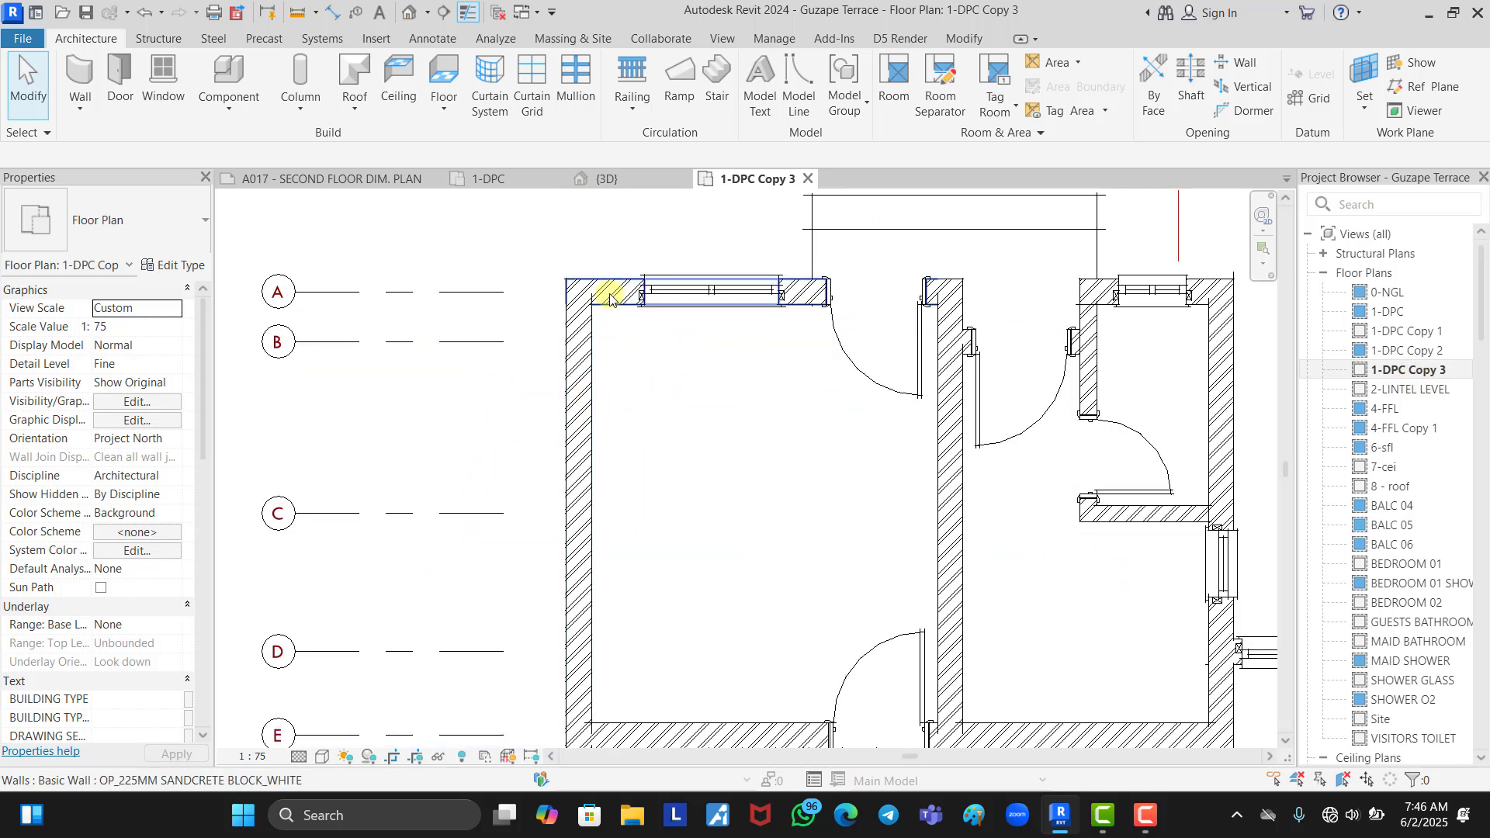
{"action": "left_click", "coordinate": [578, 404]}
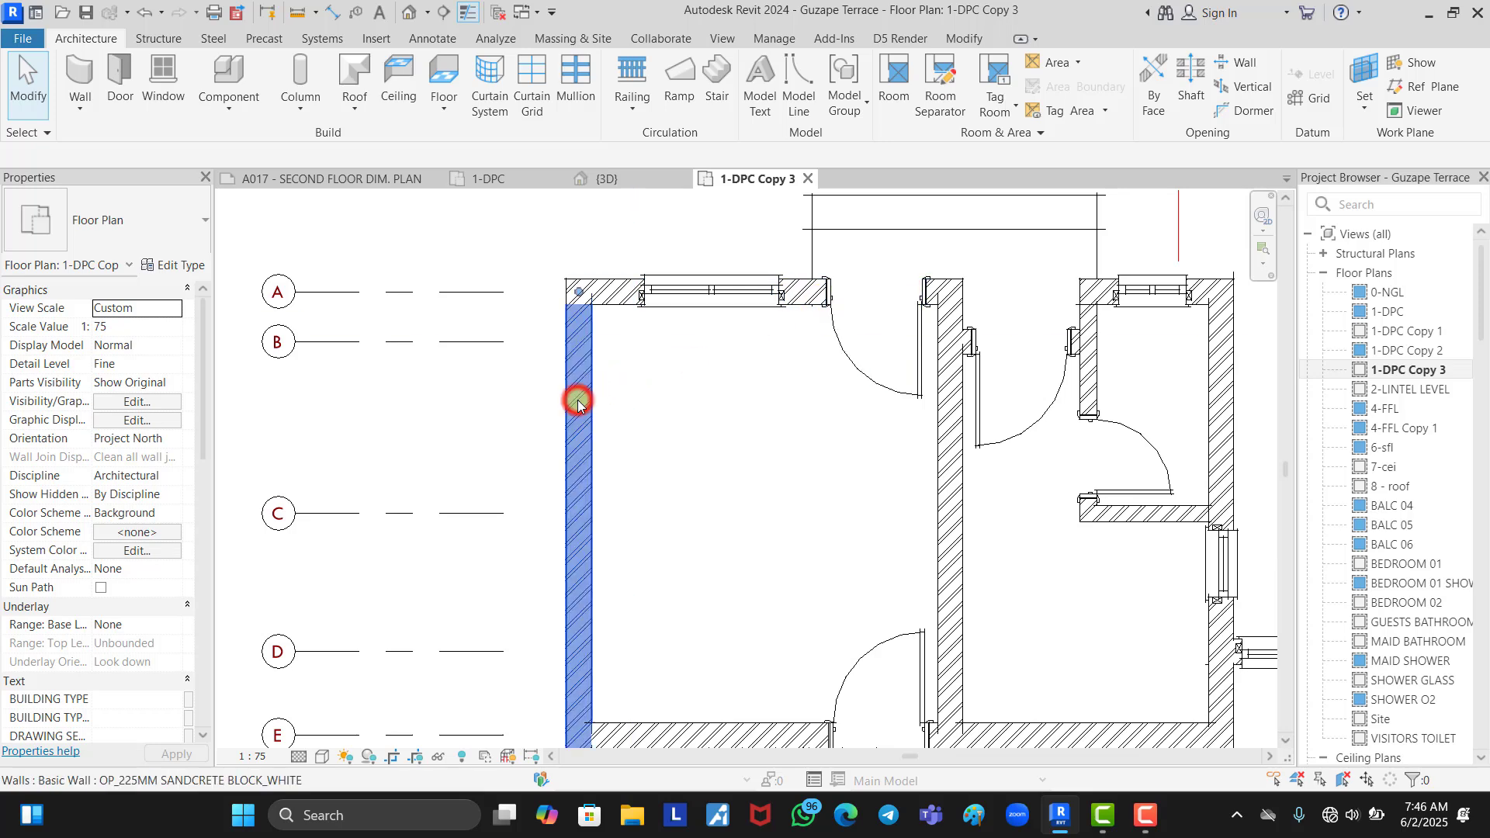
{"action": "right_click", "coordinate": [578, 403]}
{"action": "mouse_move", "coordinate": [708, 425]}
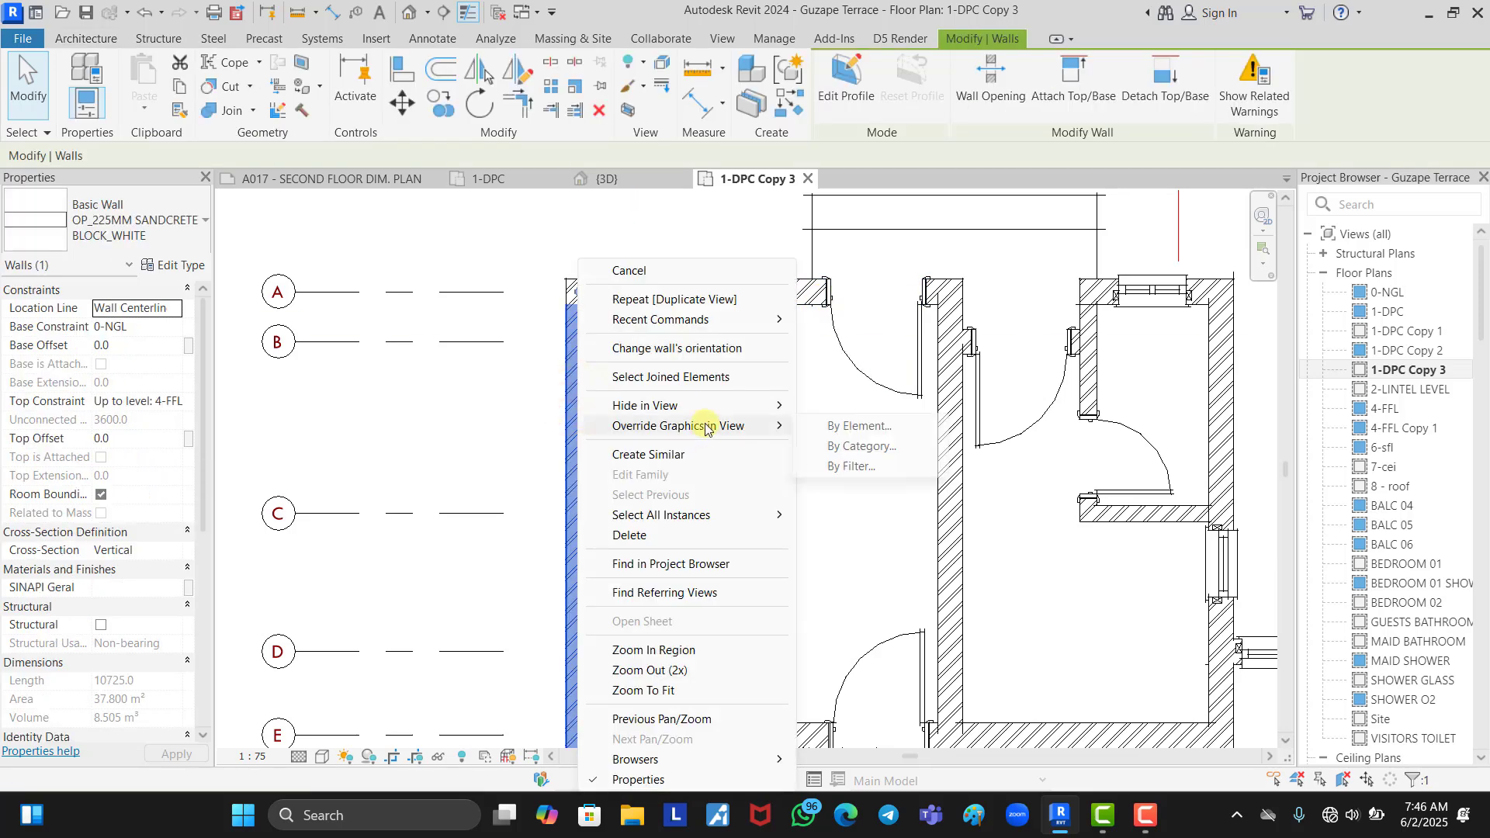
{"action": "left_click", "coordinate": [867, 446]}
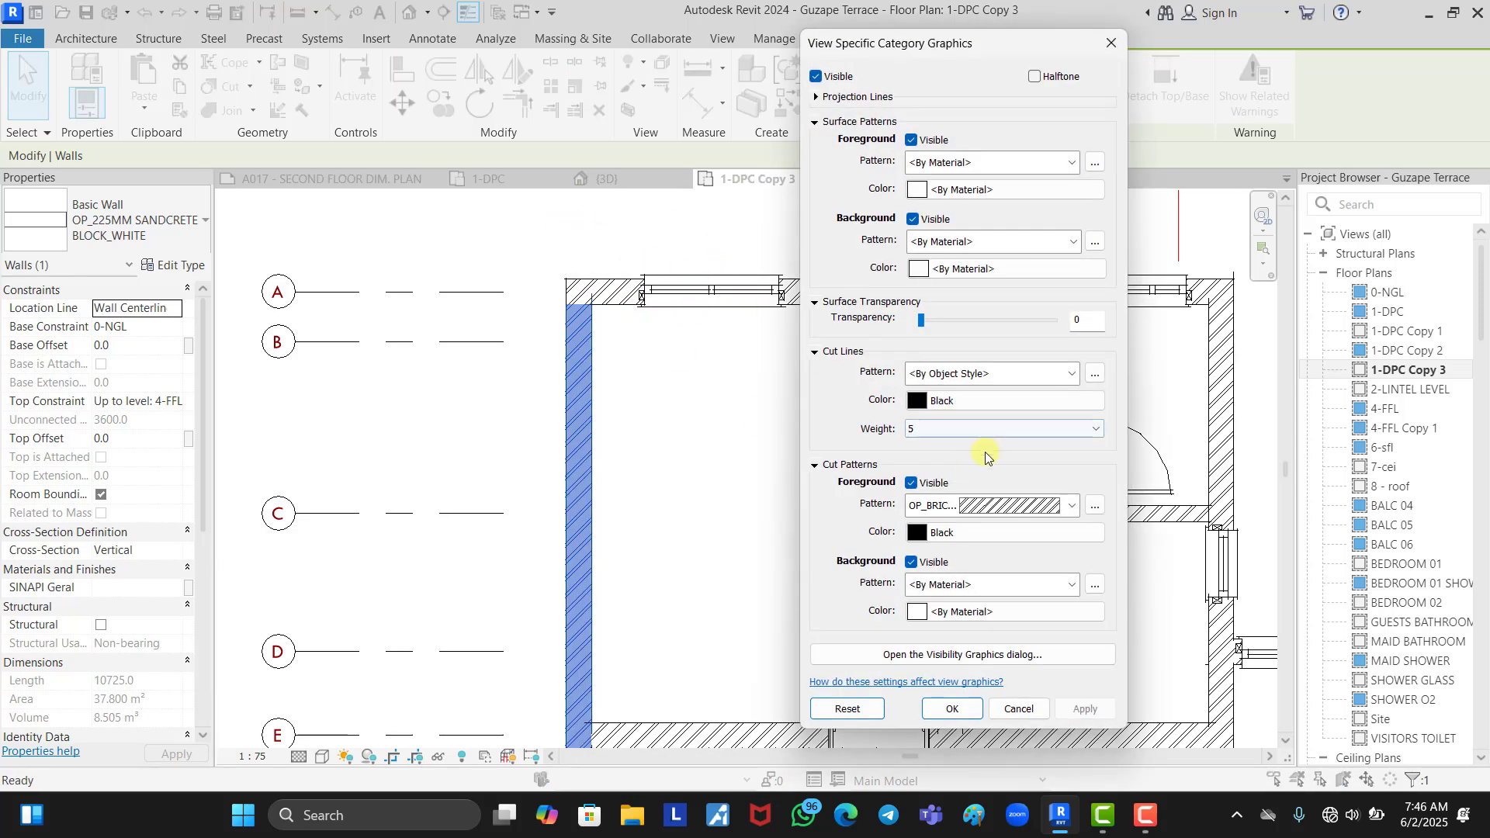
{"action": "left_click", "coordinate": [1008, 506]}
{"action": "left_click_drag", "start_coordinate": [1225, 346], "coordinate": [1216, 49]}
{"action": "left_click", "coordinate": [1157, 53]}
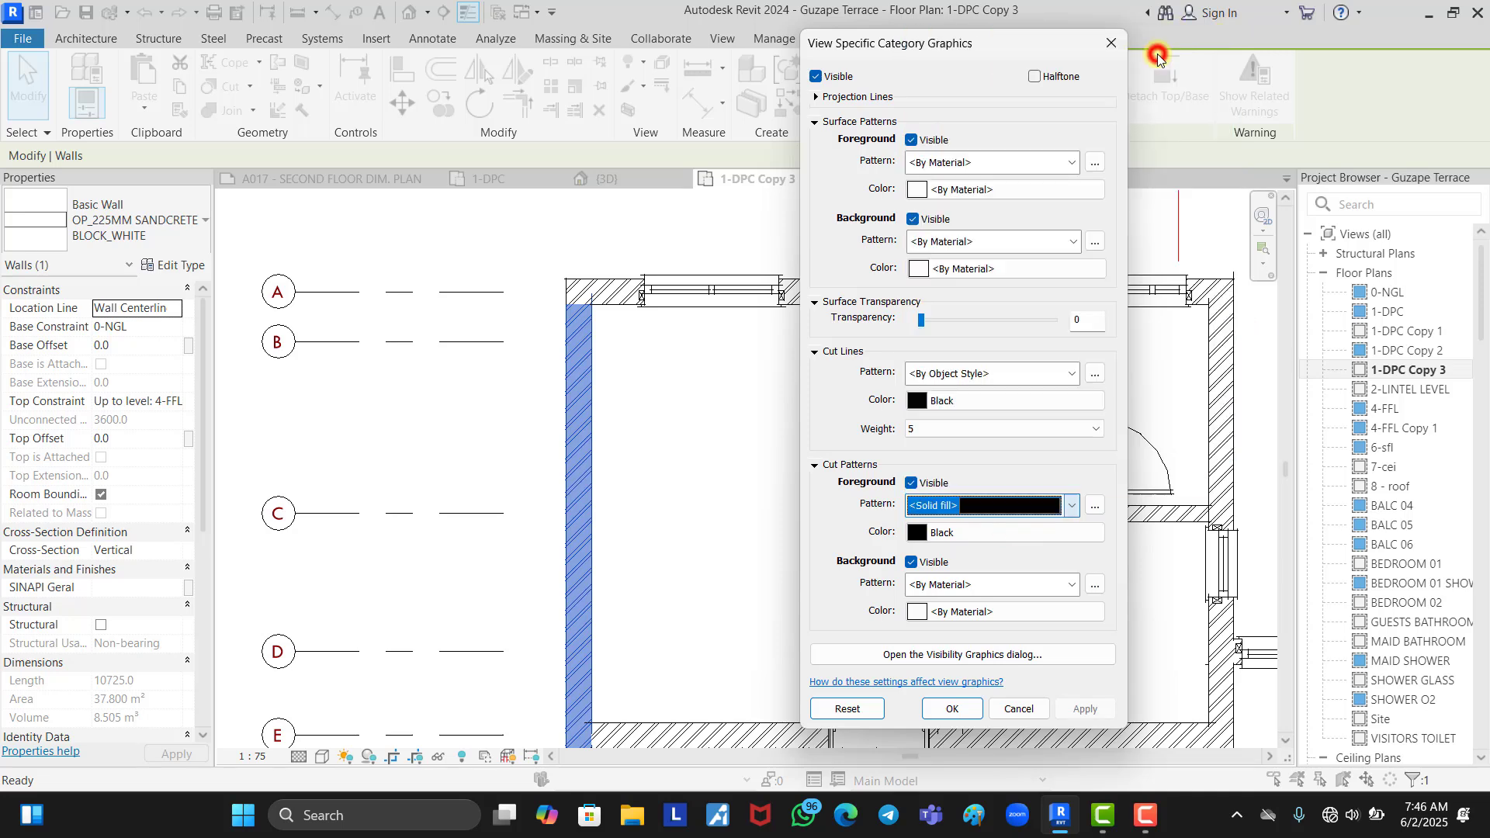
- Reset the walls' cut line weight and color to By Object Style and apply the category override
{"action": "left_click", "coordinate": [965, 431]}
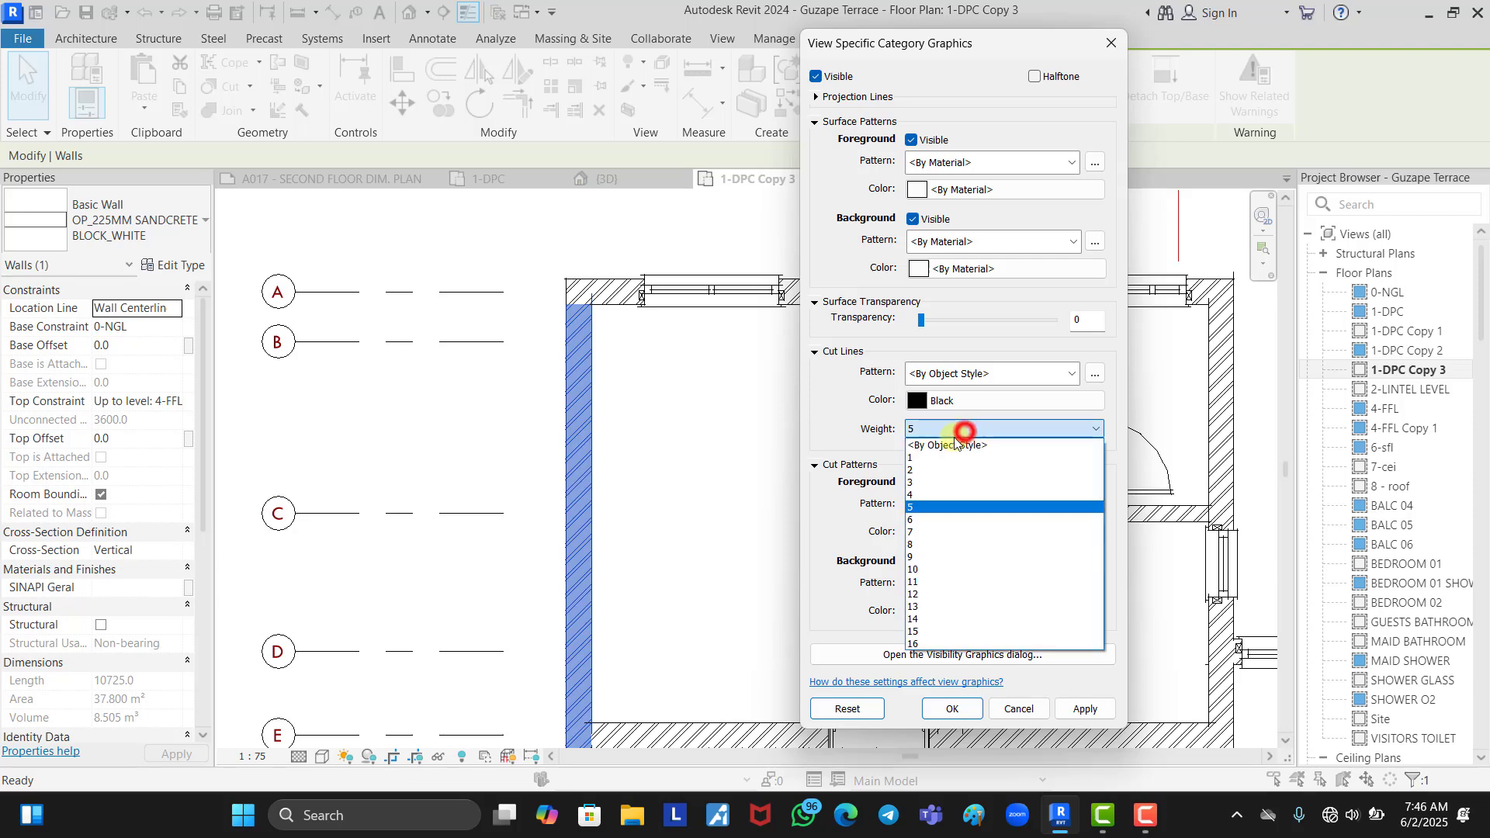
{"action": "left_click", "coordinate": [945, 445]}
{"action": "left_click", "coordinate": [968, 402]}
{"action": "left_click", "coordinate": [976, 550]}
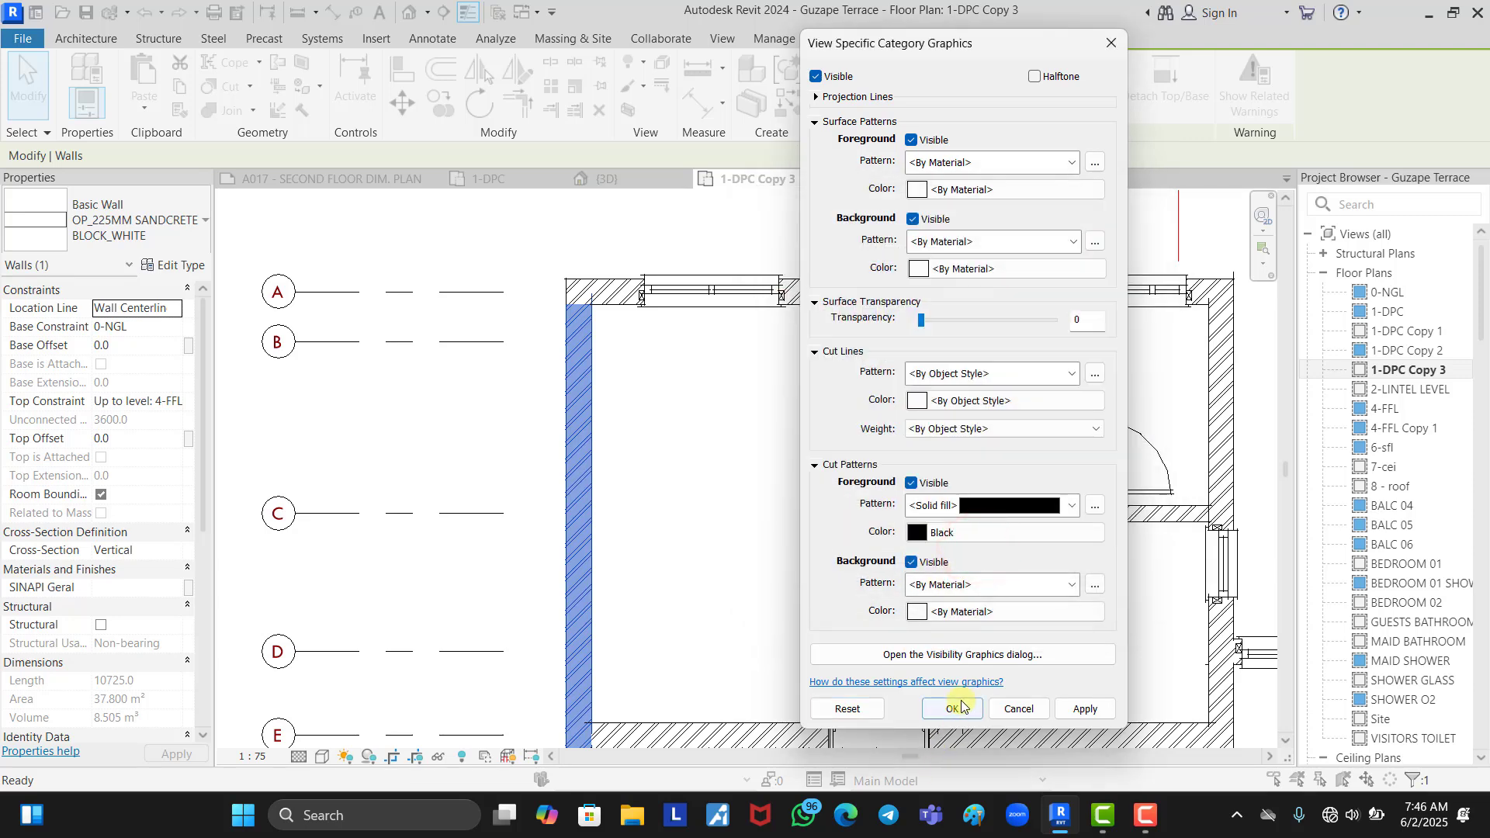
{"action": "left_click", "coordinate": [953, 709]}
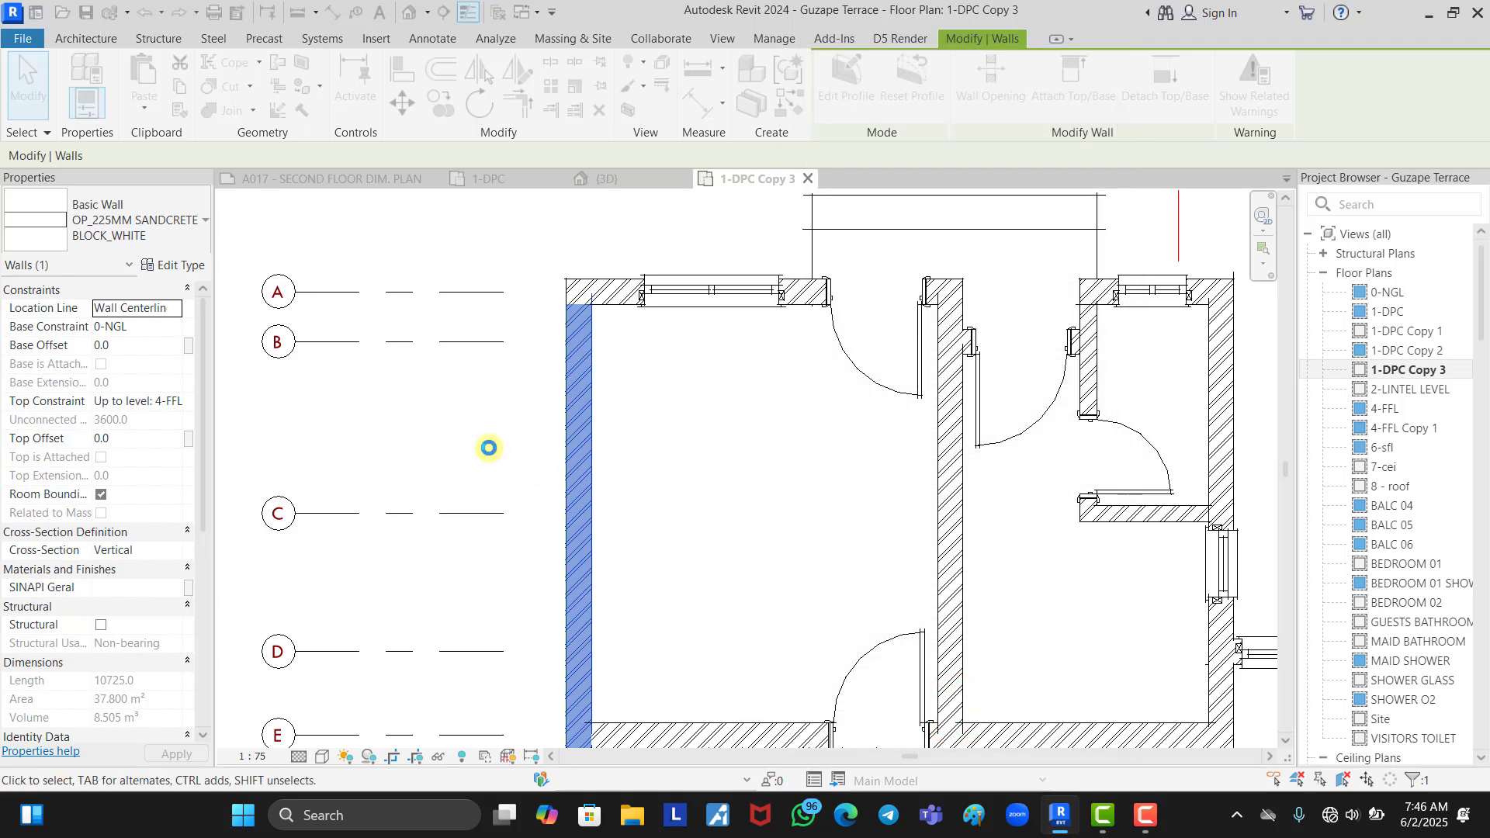
{"action": "left_click", "coordinate": [488, 447]}
{"action": "scroll", "coordinate": [492, 432], "scroll_direction": "down", "scroll_amount": 4}
{"action": "scroll", "coordinate": [758, 409], "scroll_direction": "down", "scroll_amount": 2}
{"action": "scroll", "coordinate": [532, 469], "scroll_direction": "up", "scroll_amount": 4}
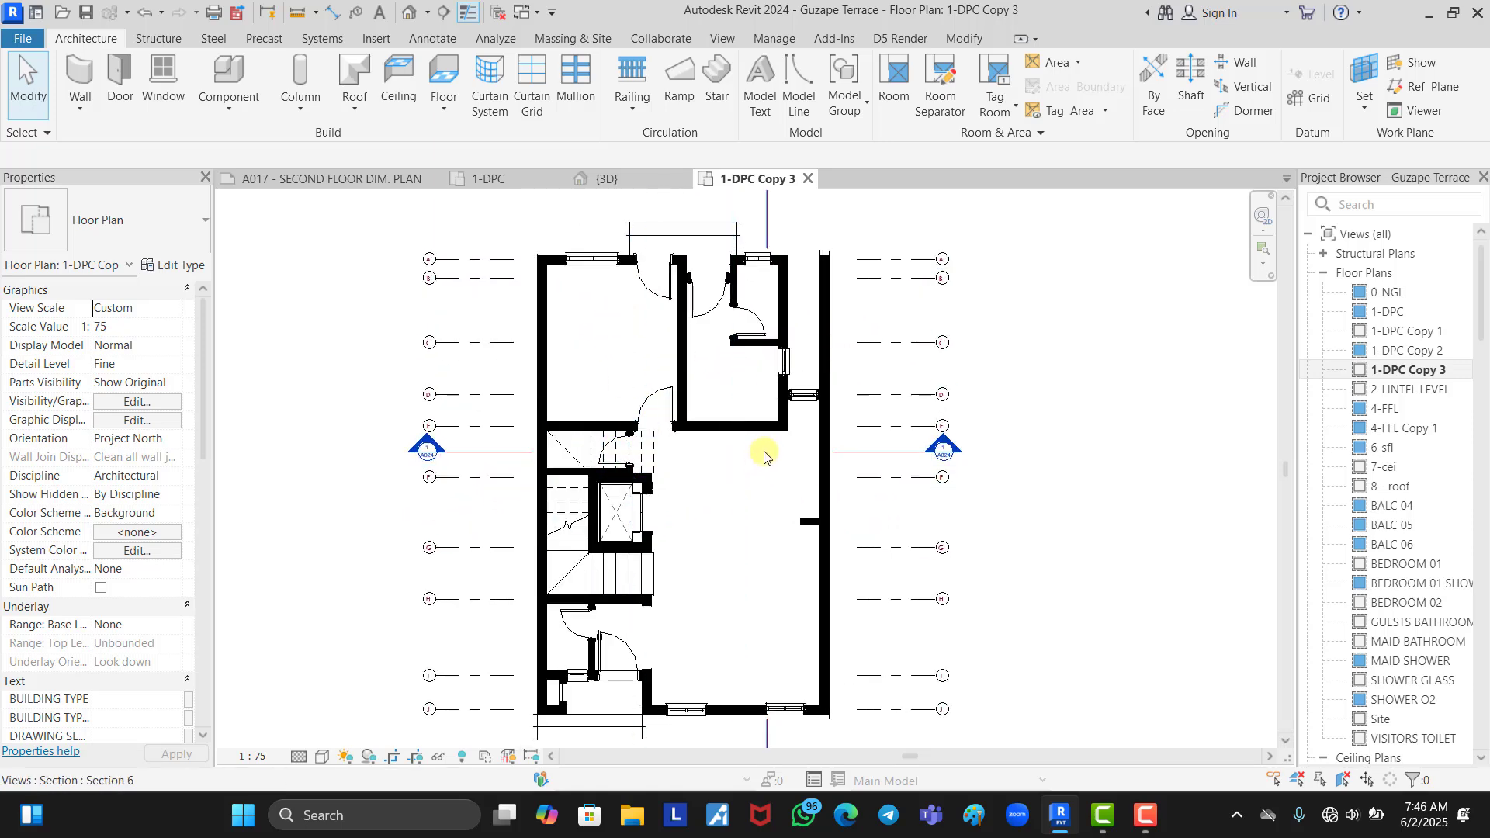
- Place tagged rooms in the three enclosed spaces between grids A and E: the large room, the small closet-like room and the space around it
{"action": "left_click", "coordinate": [892, 81]}
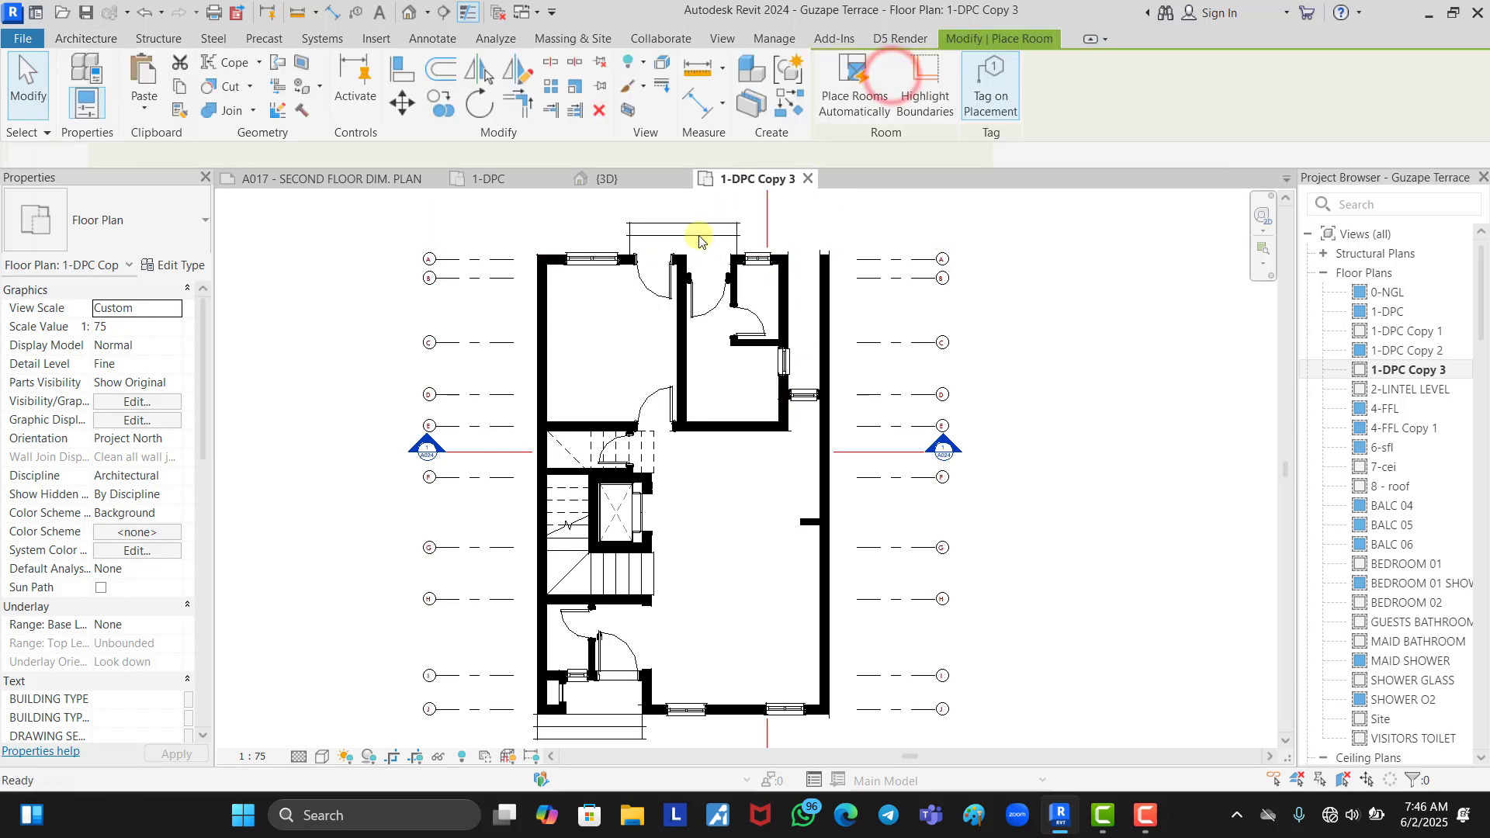
{"action": "scroll", "coordinate": [609, 335], "scroll_direction": "up", "scroll_amount": 2}
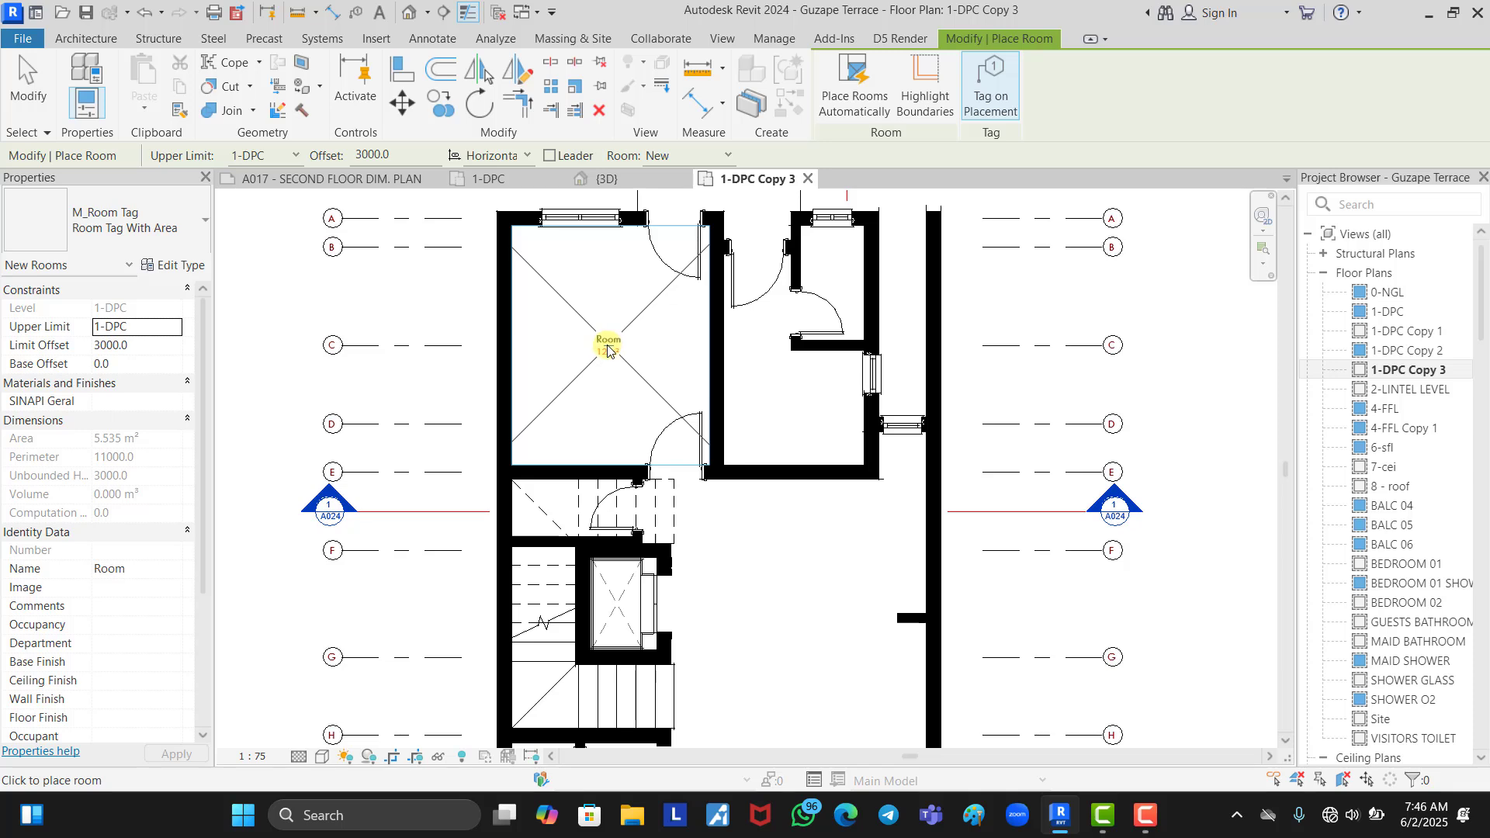
{"action": "left_click", "coordinate": [607, 347]}
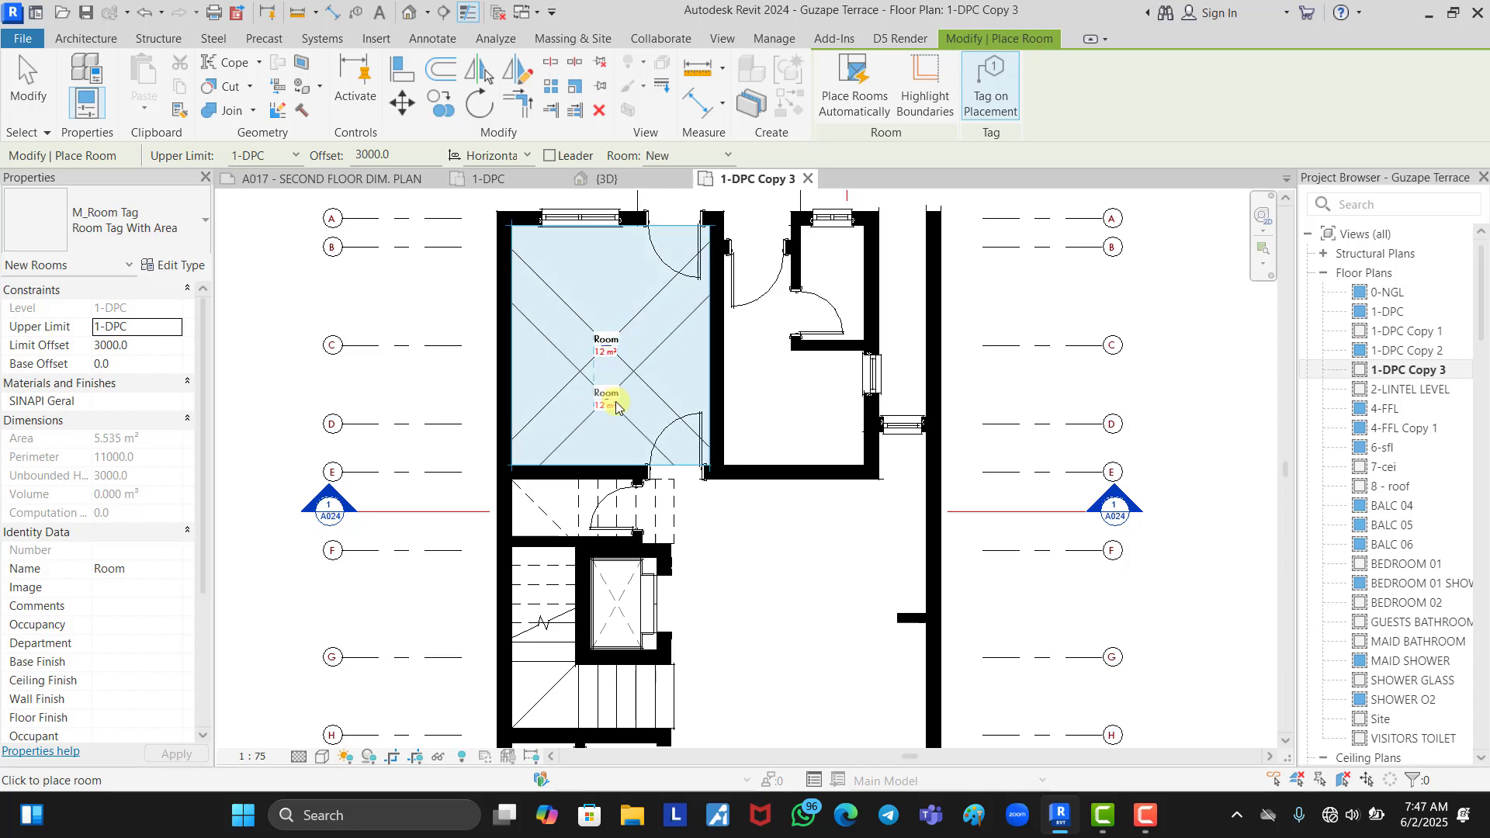
{"action": "scroll", "coordinate": [616, 402], "scroll_direction": "down", "scroll_amount": 1}
{"action": "scroll", "coordinate": [706, 358], "scroll_direction": "up", "scroll_amount": 4}
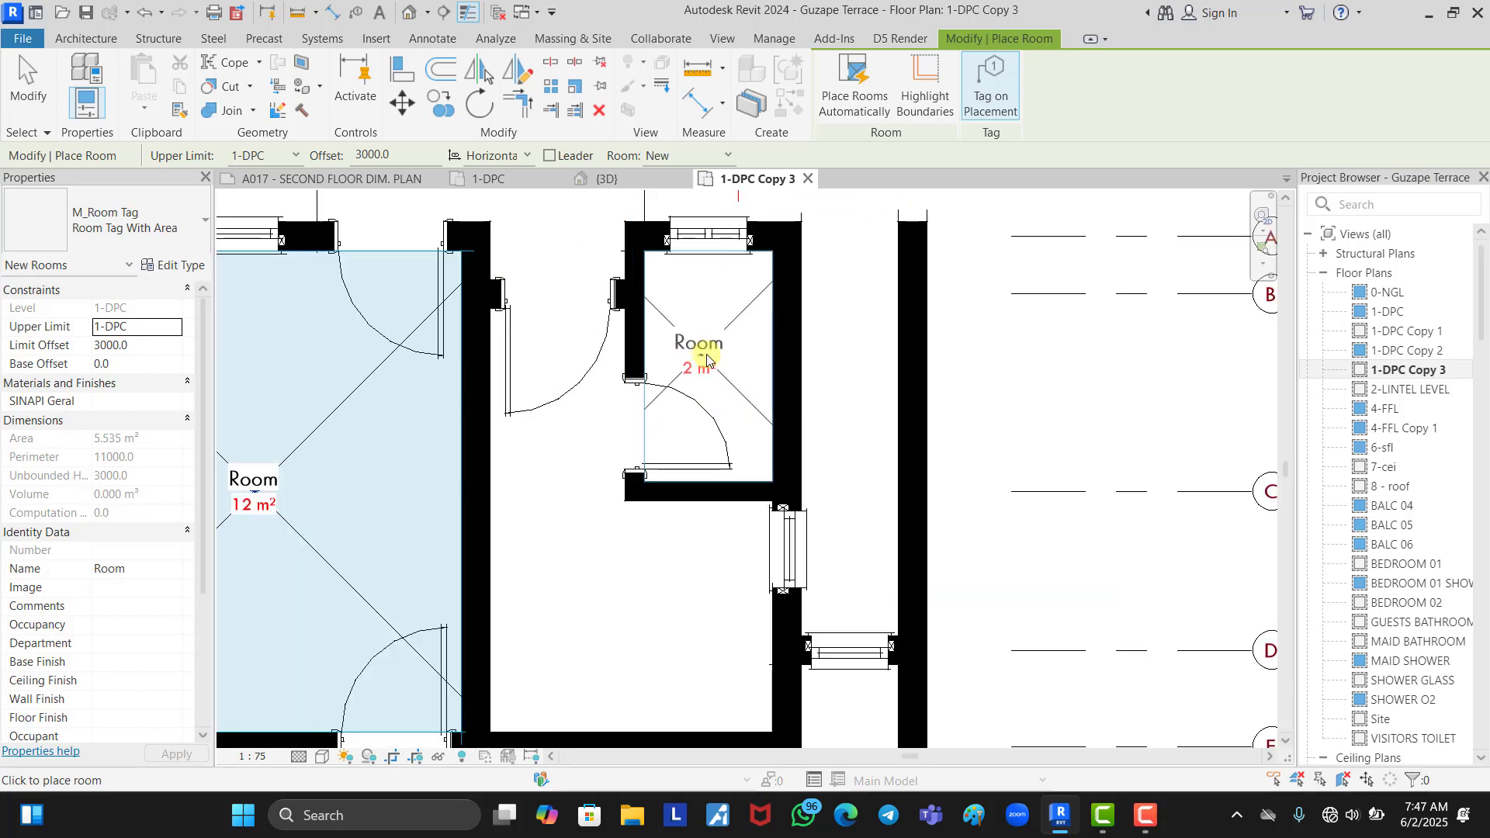
{"action": "left_click", "coordinate": [711, 346]}
{"action": "scroll", "coordinate": [710, 346], "scroll_direction": "down", "scroll_amount": 1}
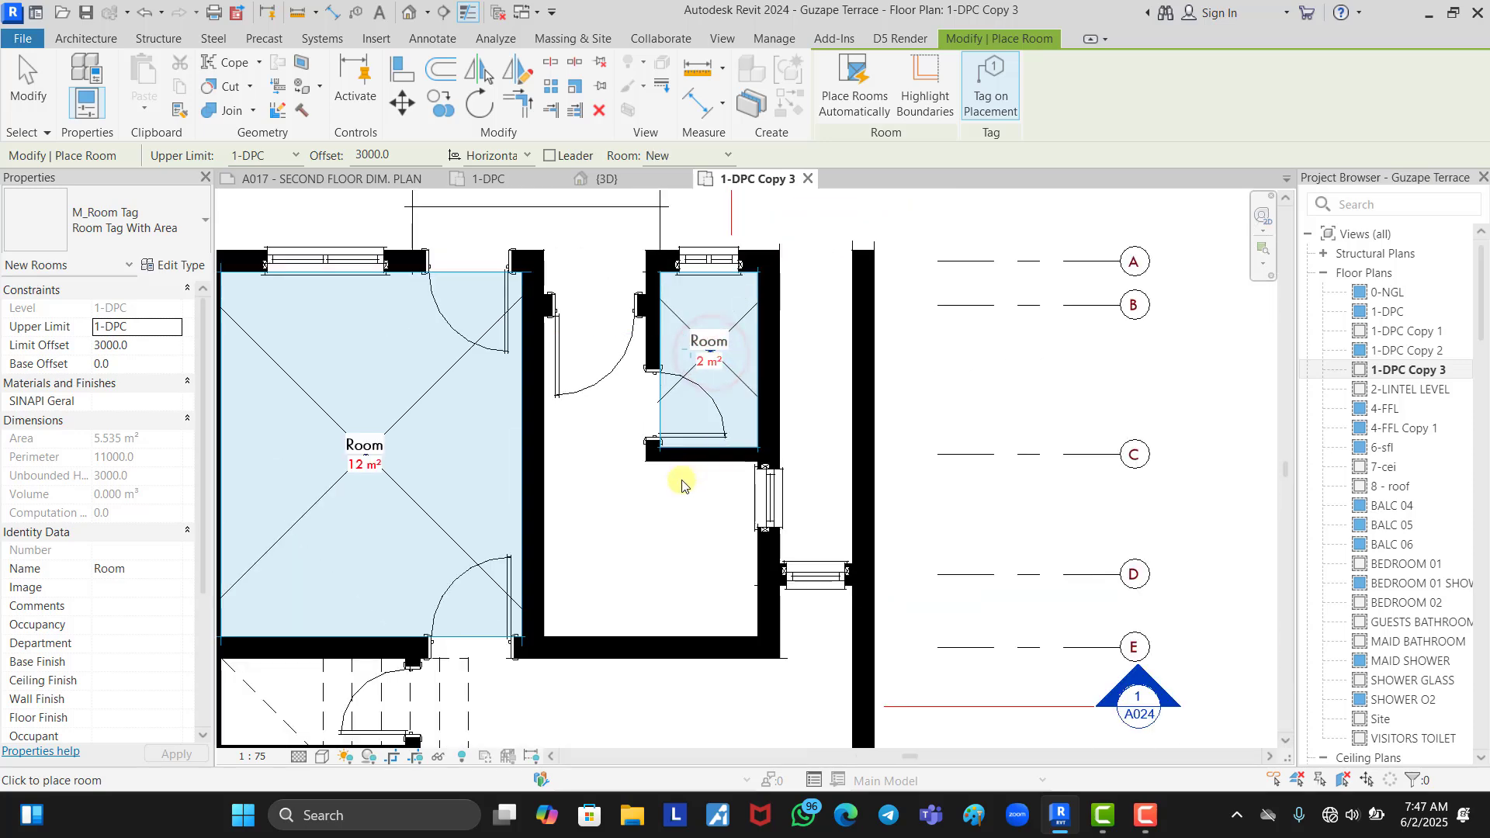
{"action": "left_click", "coordinate": [650, 543]}
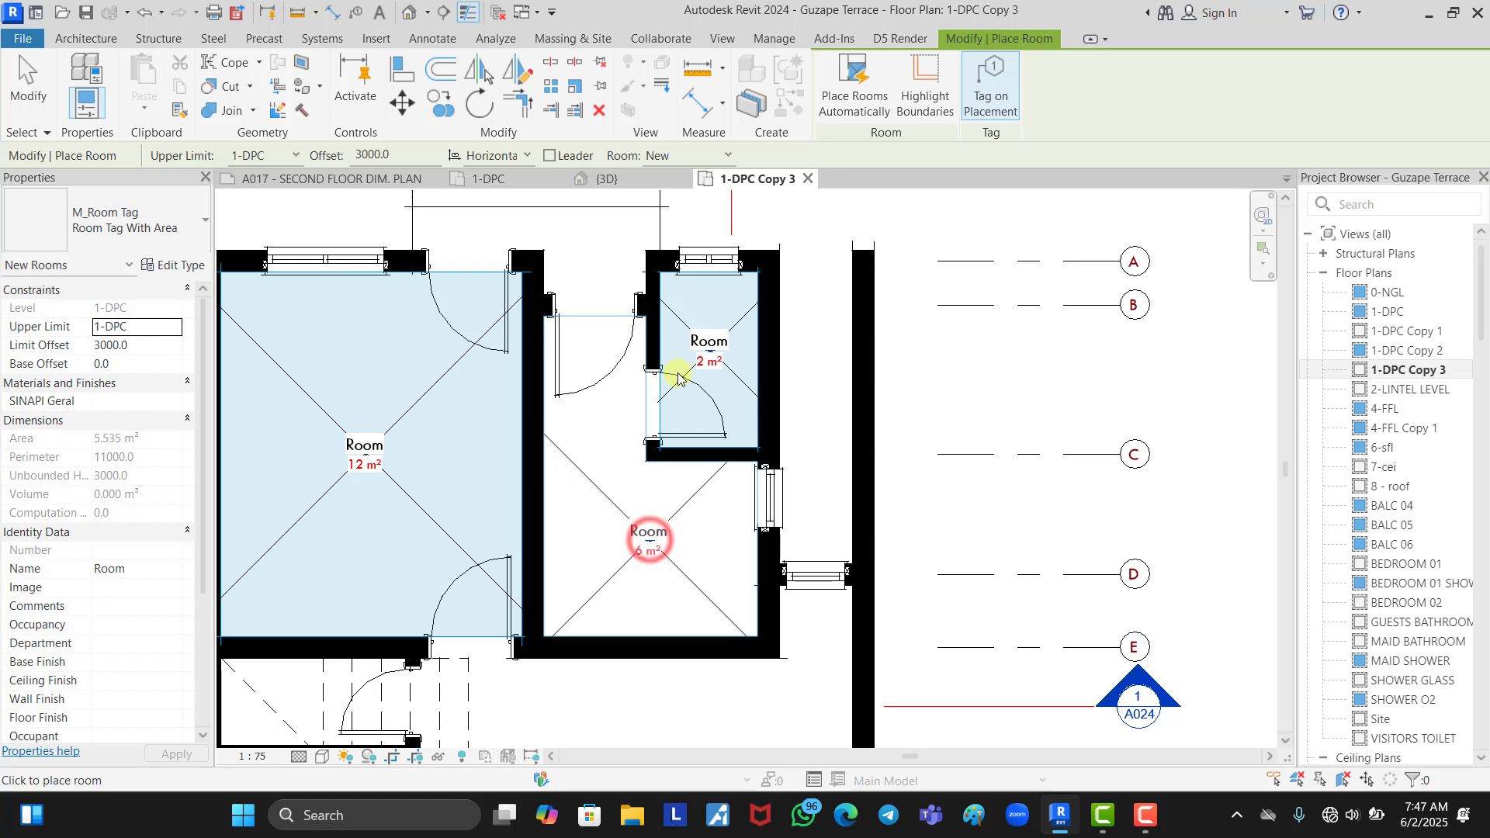
- Place tagged rooms on the open porch above grid A and in the large open living space
{"action": "scroll", "coordinate": [598, 249], "scroll_direction": "up", "scroll_amount": 1}
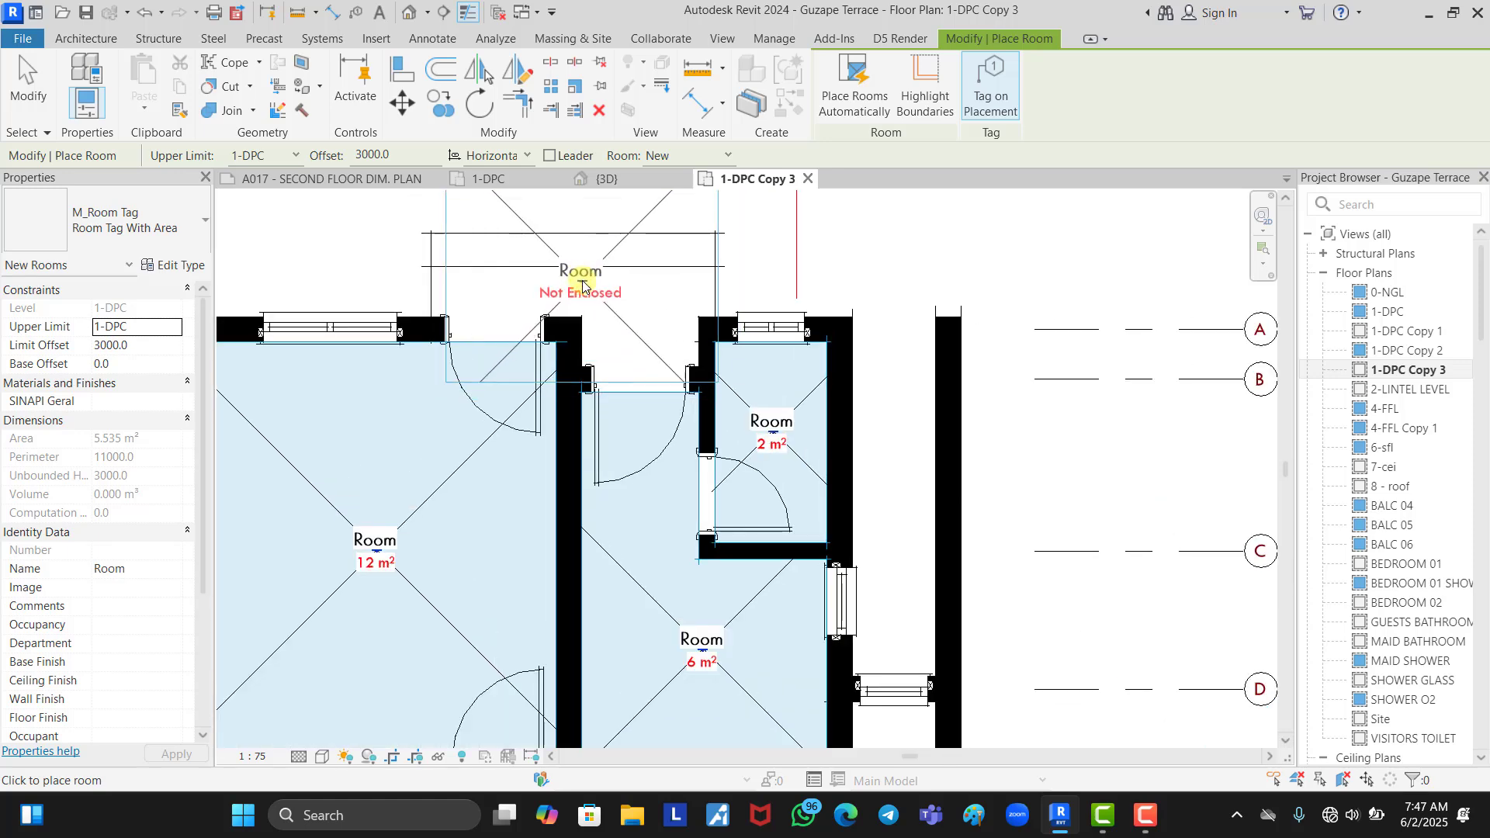
{"action": "left_click", "coordinate": [583, 279]}
{"action": "scroll", "coordinate": [648, 242], "scroll_direction": "down", "scroll_amount": 5}
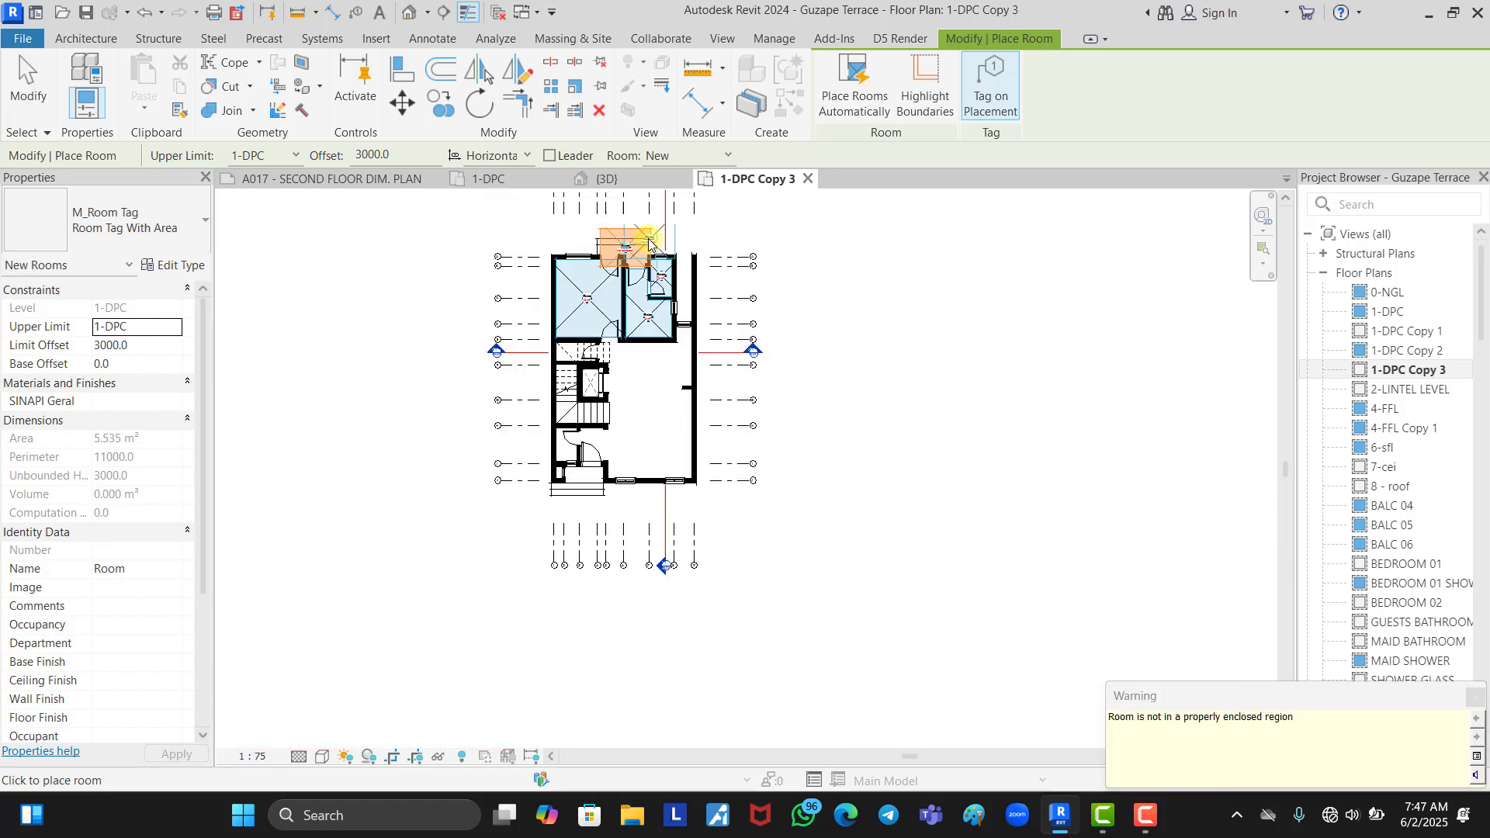
{"action": "scroll", "coordinate": [621, 364], "scroll_direction": "up", "scroll_amount": 1}
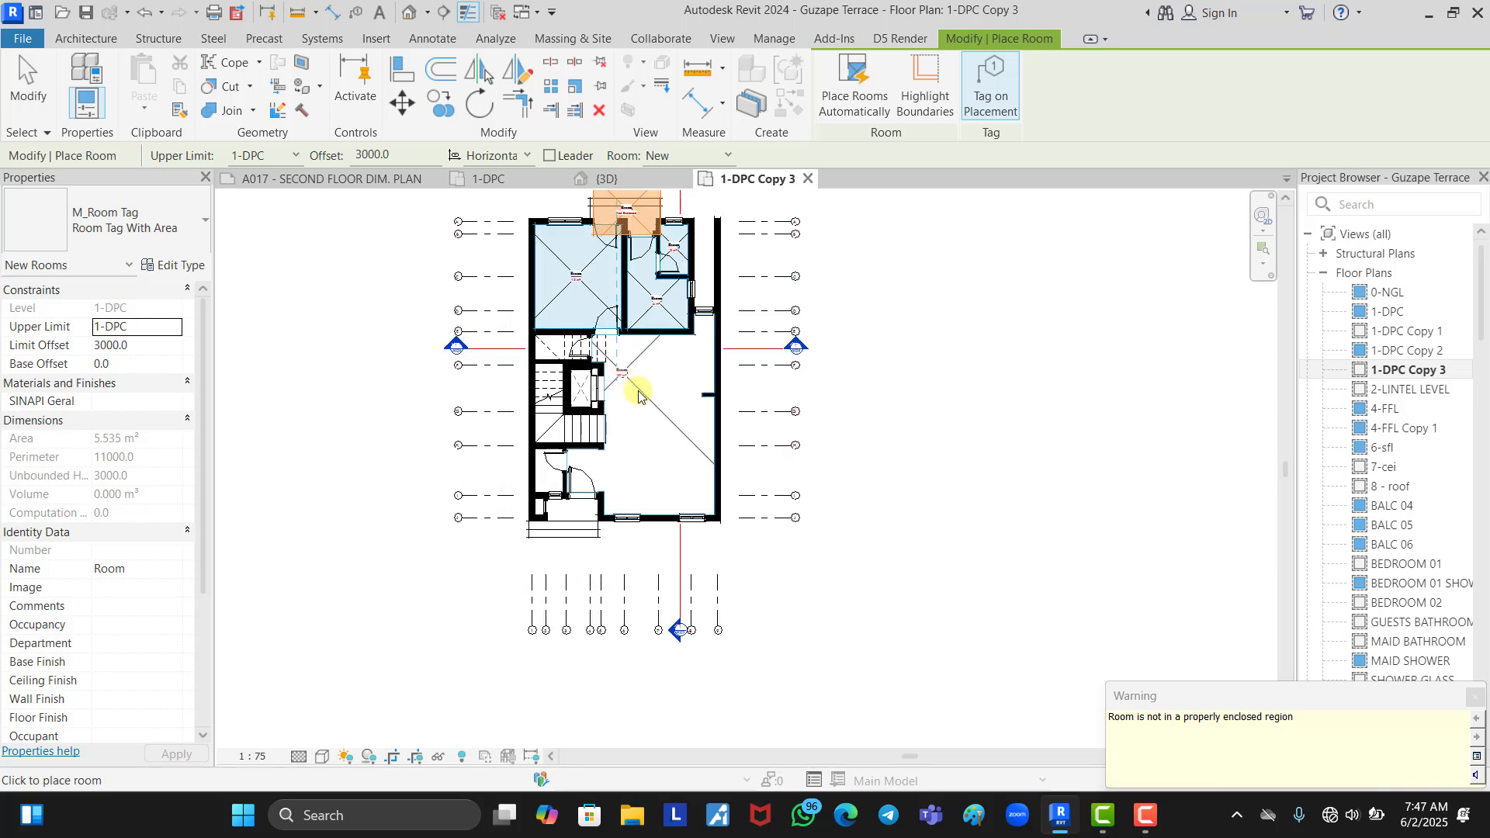
{"action": "scroll", "coordinate": [667, 425], "scroll_direction": "up", "scroll_amount": 1}
{"action": "left_click", "coordinate": [661, 432]}
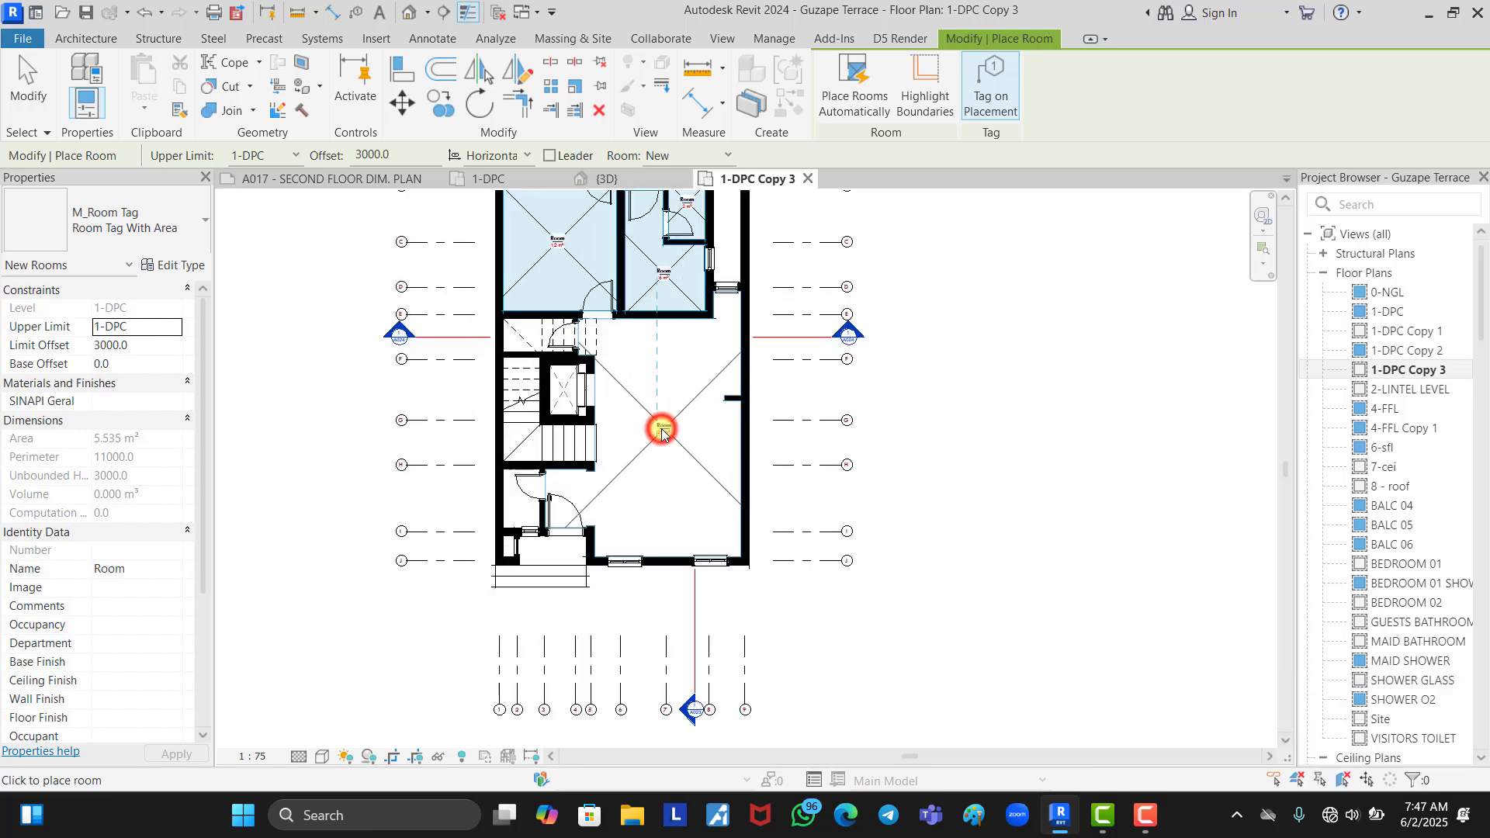
- Place tagged rooms in the small room beside the entrance door and on the entrance porch
{"action": "scroll", "coordinate": [511, 516], "scroll_direction": "up", "scroll_amount": 2}
{"action": "scroll", "coordinate": [511, 516], "scroll_direction": "up", "scroll_amount": 1}
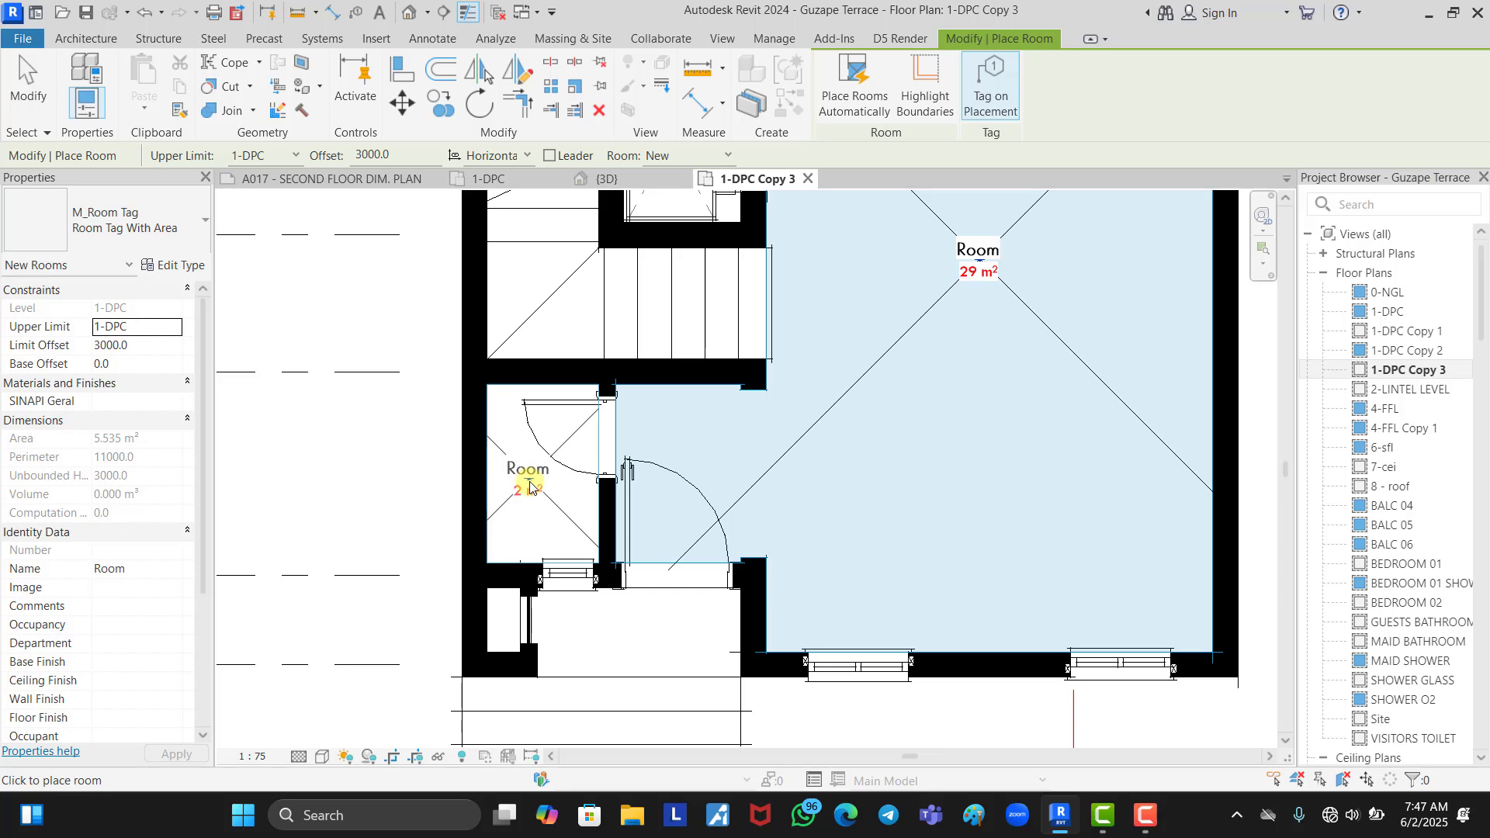
{"action": "left_click", "coordinate": [533, 483]}
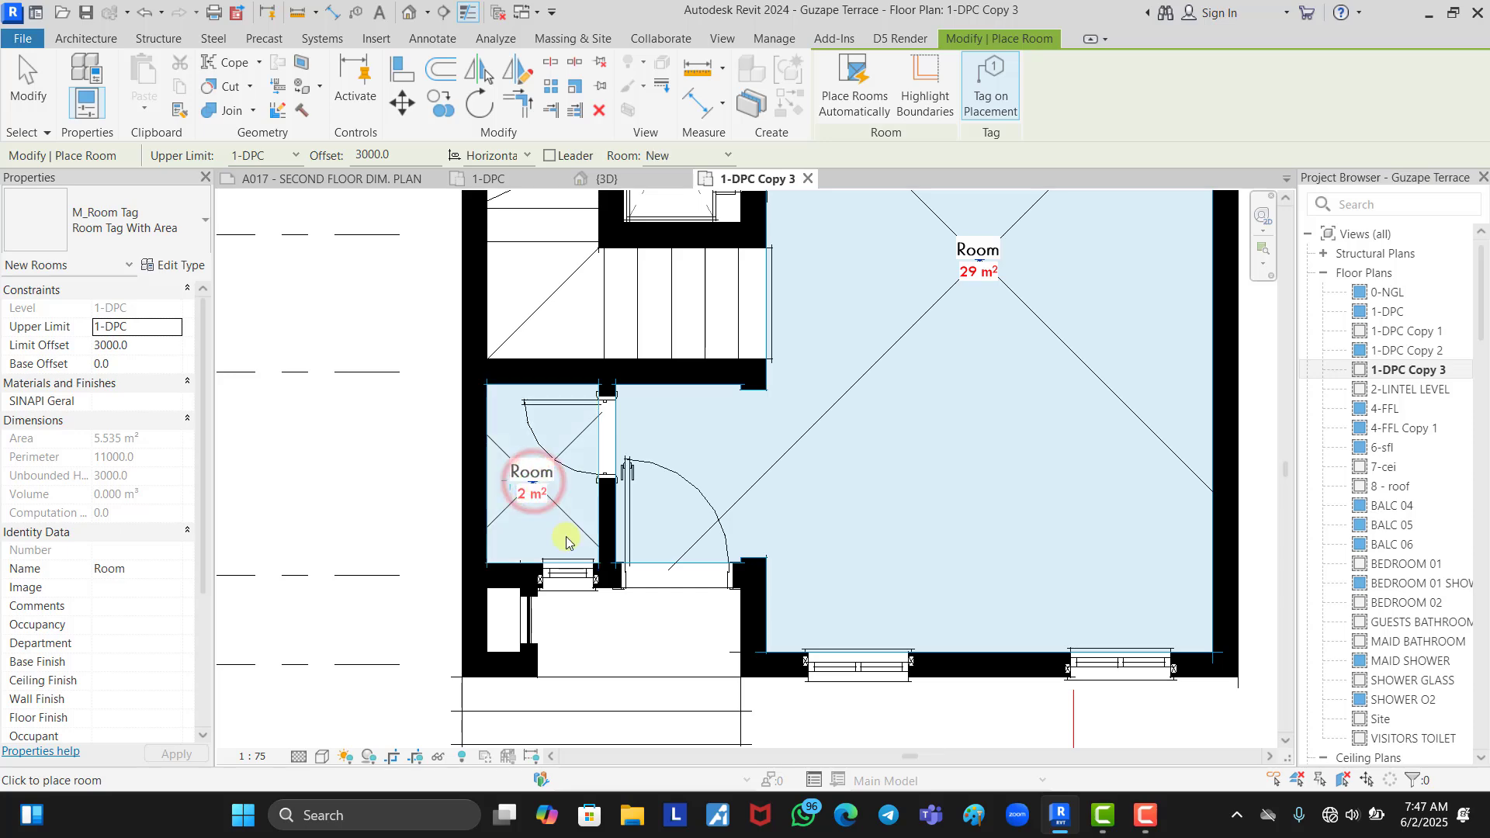
{"action": "left_click", "coordinate": [630, 638]}
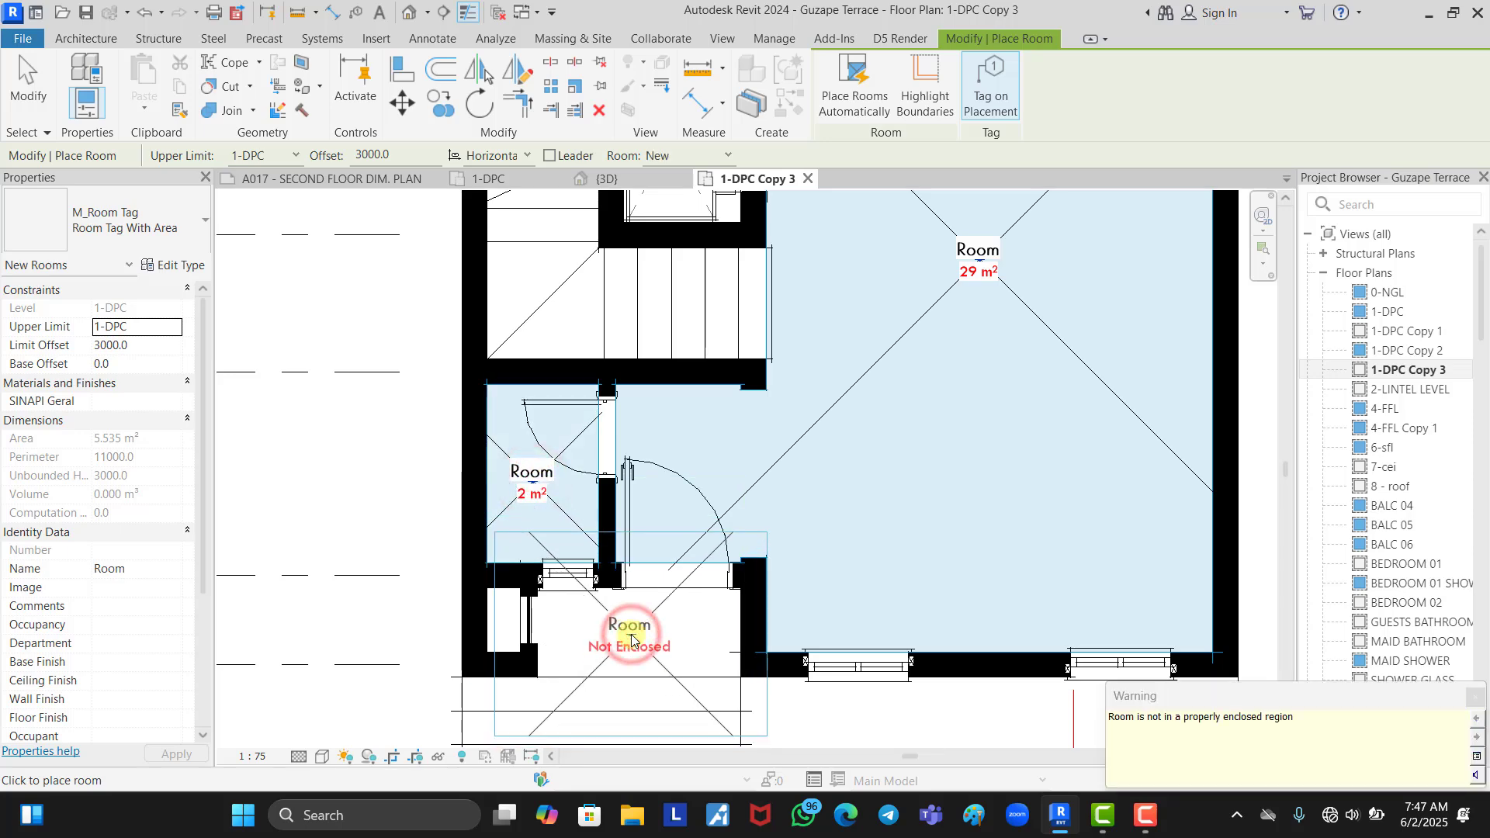
- Place tagged rooms in the small space under the stair, the lift shaft and the stairwell, and finish room placement
{"action": "scroll", "coordinate": [630, 639], "scroll_direction": "down", "scroll_amount": 3}
{"action": "scroll", "coordinate": [632, 442], "scroll_direction": "up", "scroll_amount": 1}
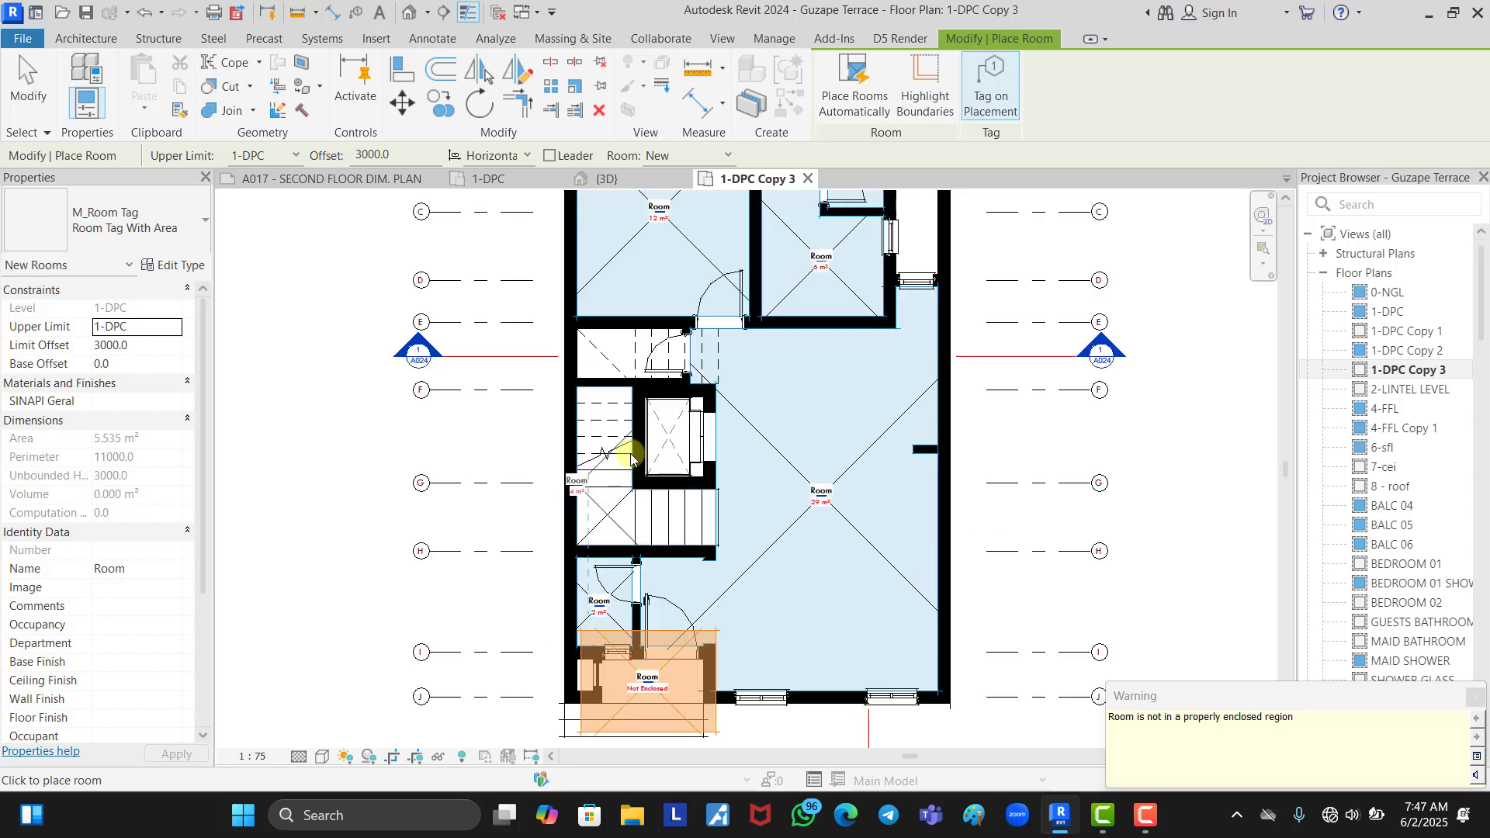
{"action": "scroll", "coordinate": [618, 337], "scroll_direction": "up", "scroll_amount": 3}
{"action": "left_click", "coordinate": [635, 373]}
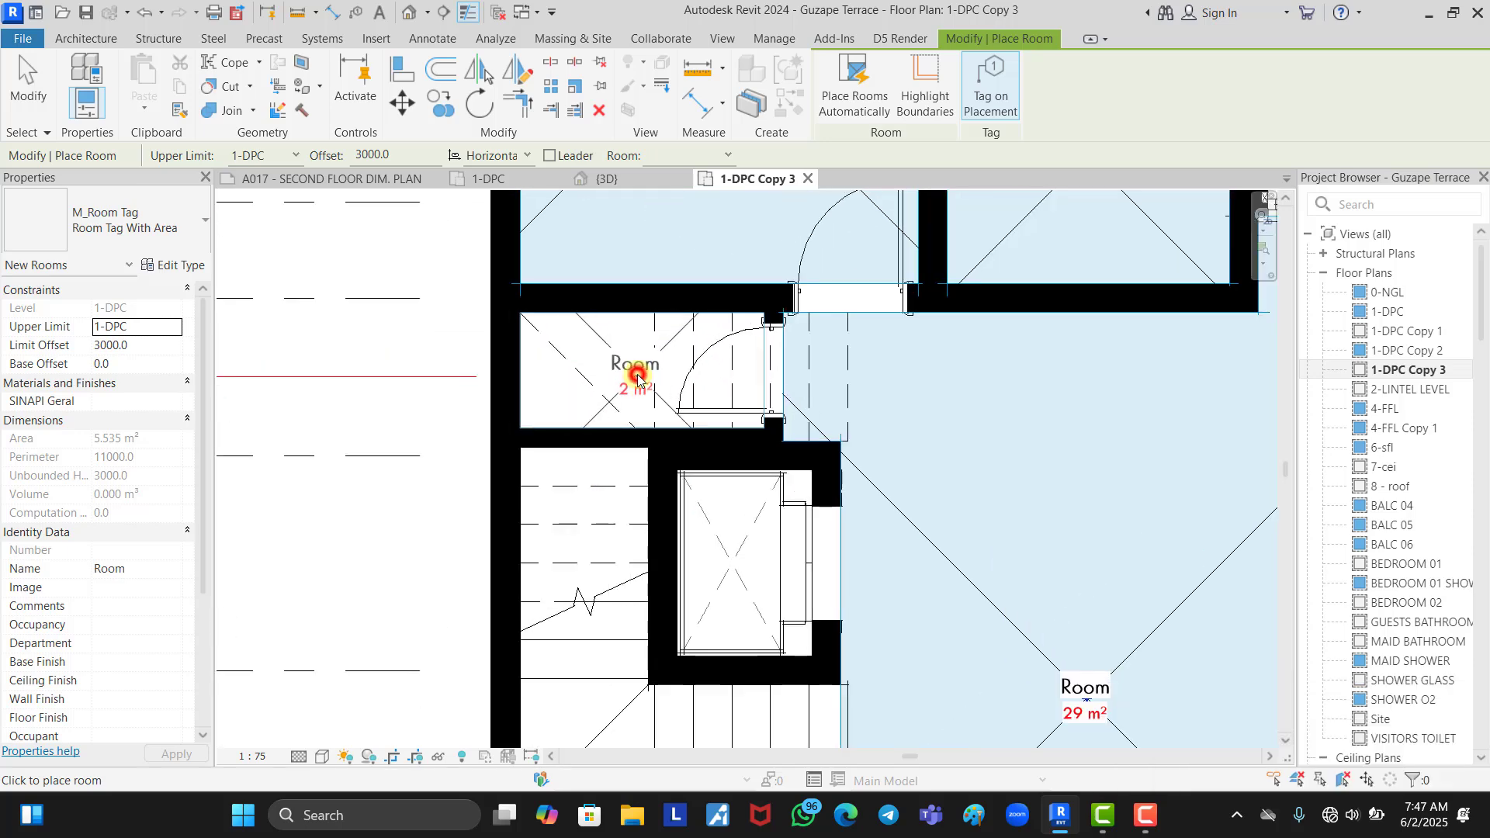
{"action": "scroll", "coordinate": [651, 324], "scroll_direction": "down", "scroll_amount": 2}
{"action": "scroll", "coordinate": [698, 475], "scroll_direction": "up", "scroll_amount": 2}
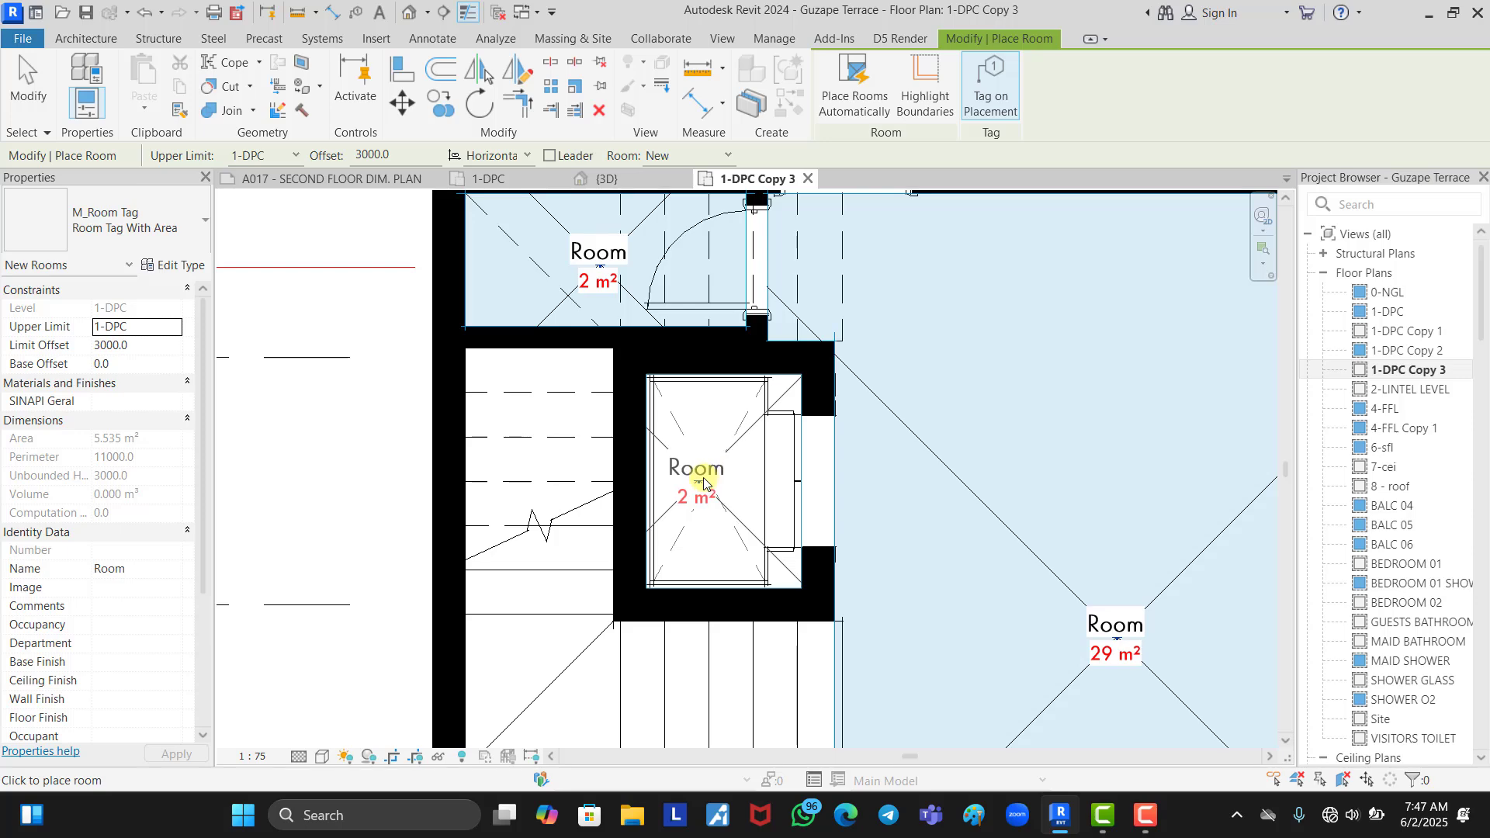
{"action": "left_click", "coordinate": [720, 488]}
{"action": "scroll", "coordinate": [688, 409], "scroll_direction": "down", "scroll_amount": 2}
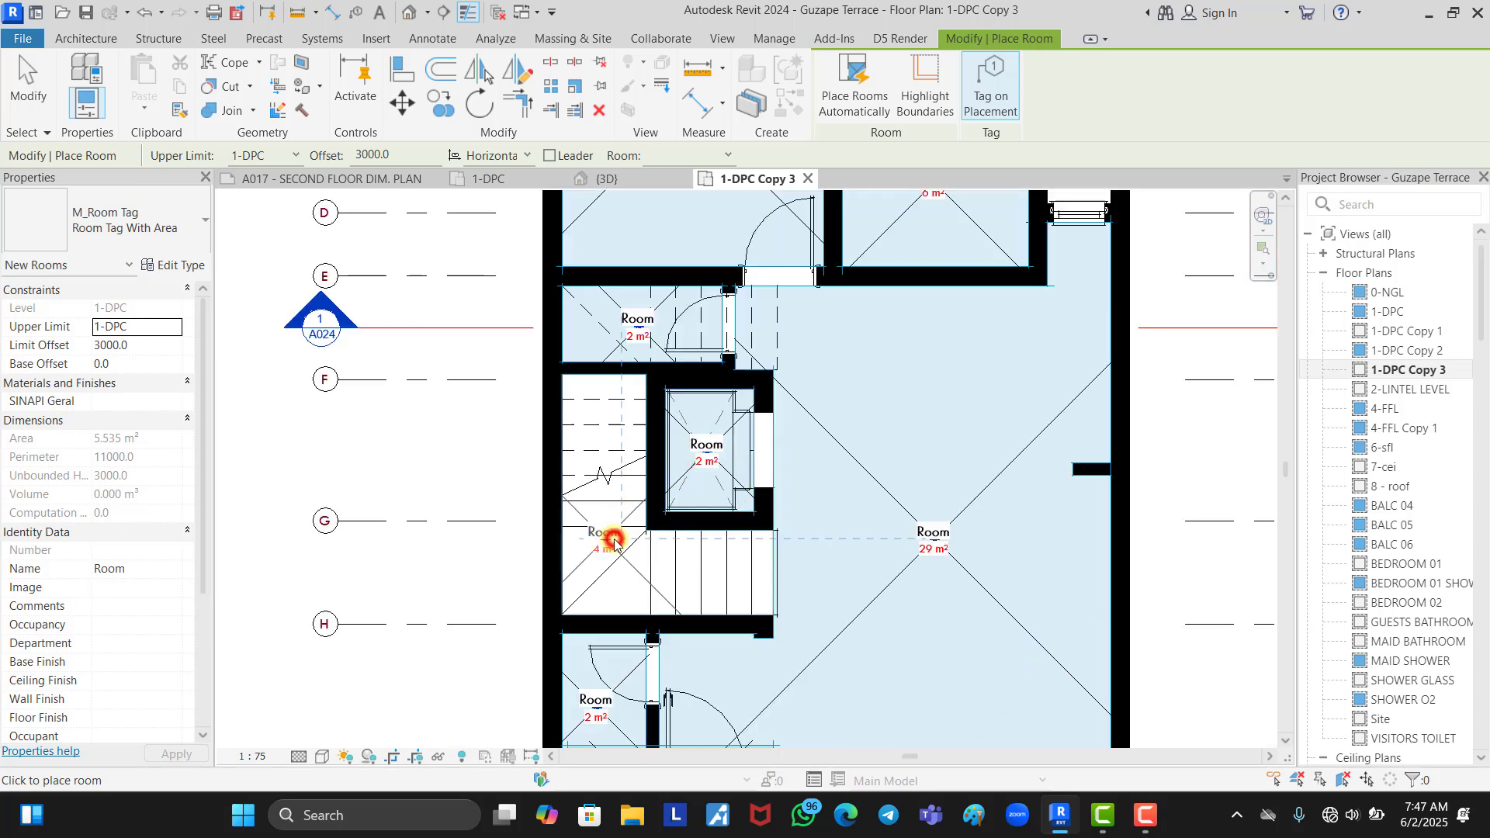
{"action": "left_click", "coordinate": [613, 543]}
{"action": "key", "text": "Escape"}
{"action": "key", "text": "Escape"}
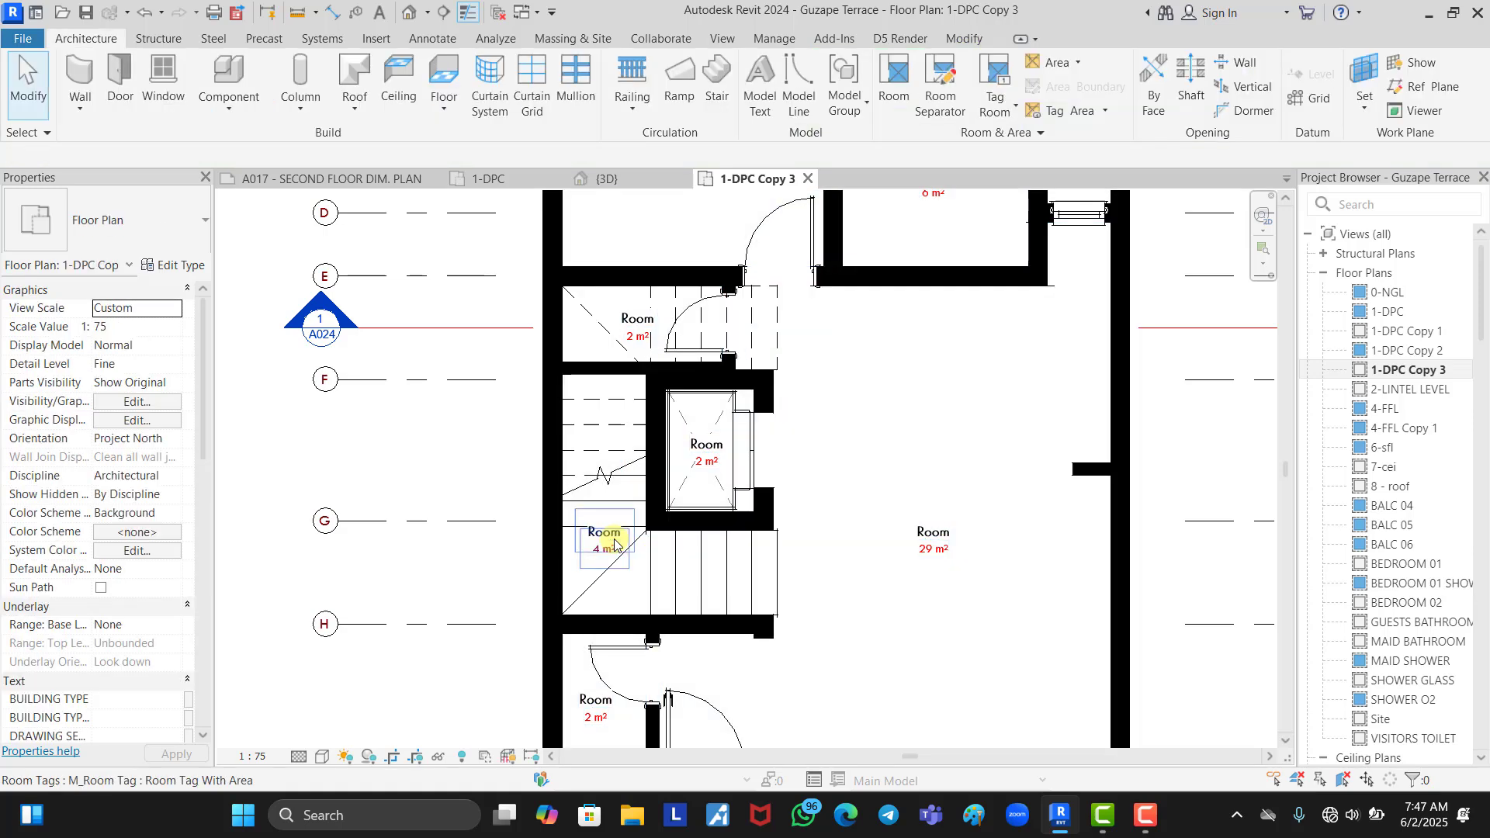
{"action": "scroll", "coordinate": [639, 539], "scroll_direction": "down", "scroll_amount": 5}
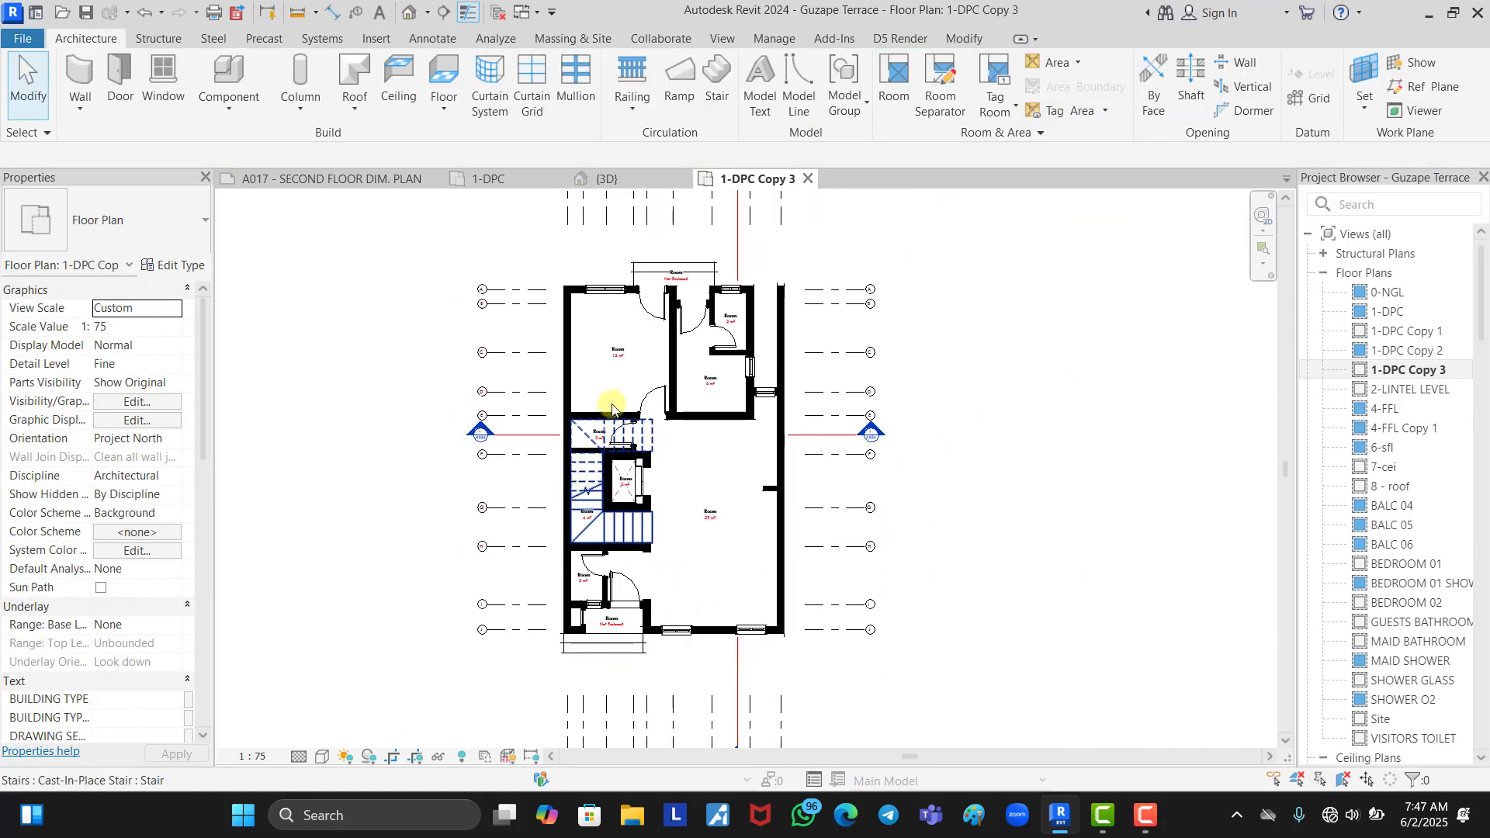
{"action": "scroll", "coordinate": [720, 306], "scroll_direction": "up", "scroll_amount": 1}
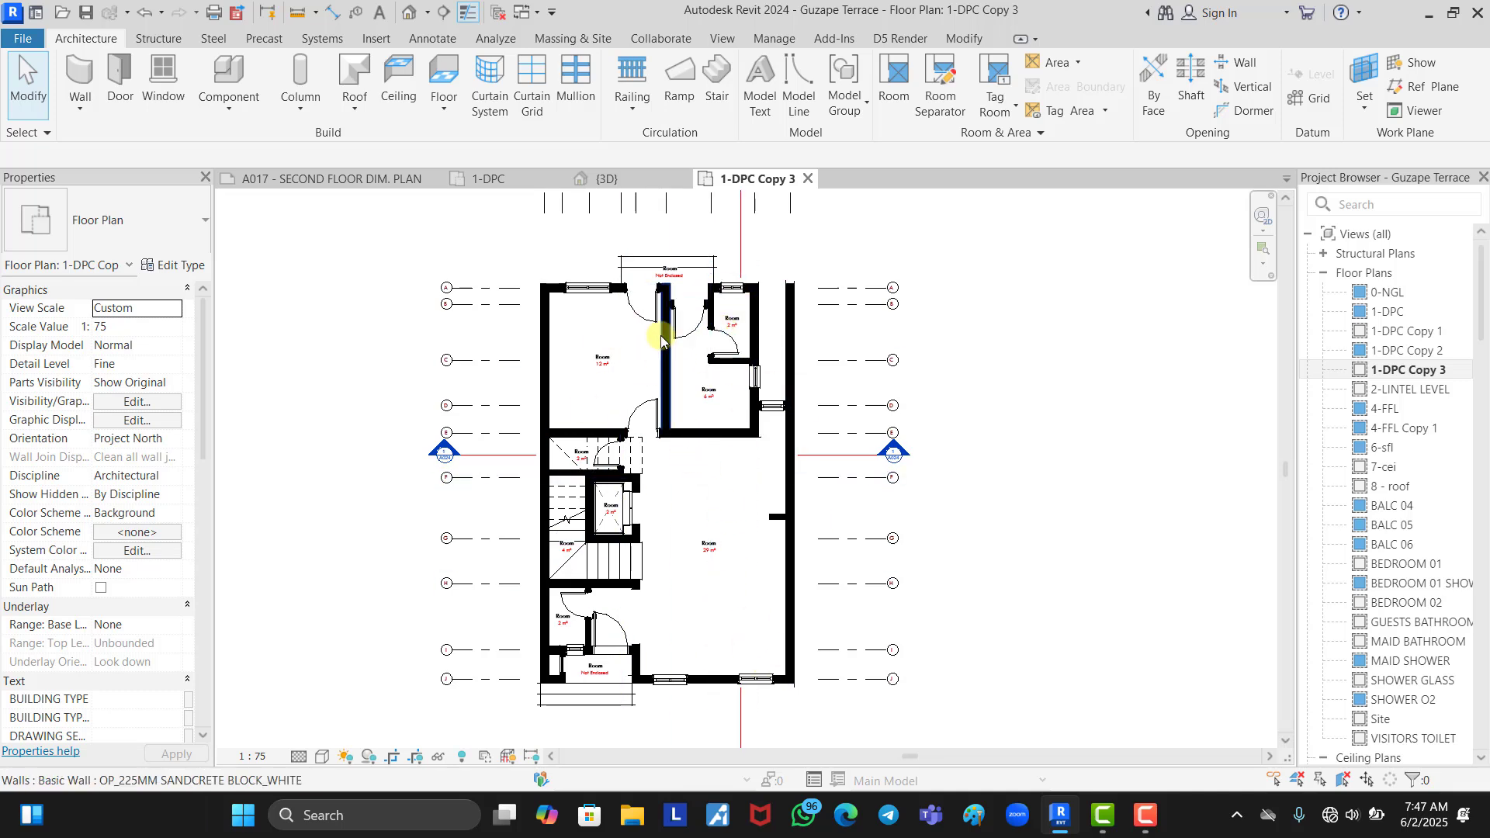
{"action": "scroll", "coordinate": [583, 363], "scroll_direction": "down", "scroll_amount": 1}
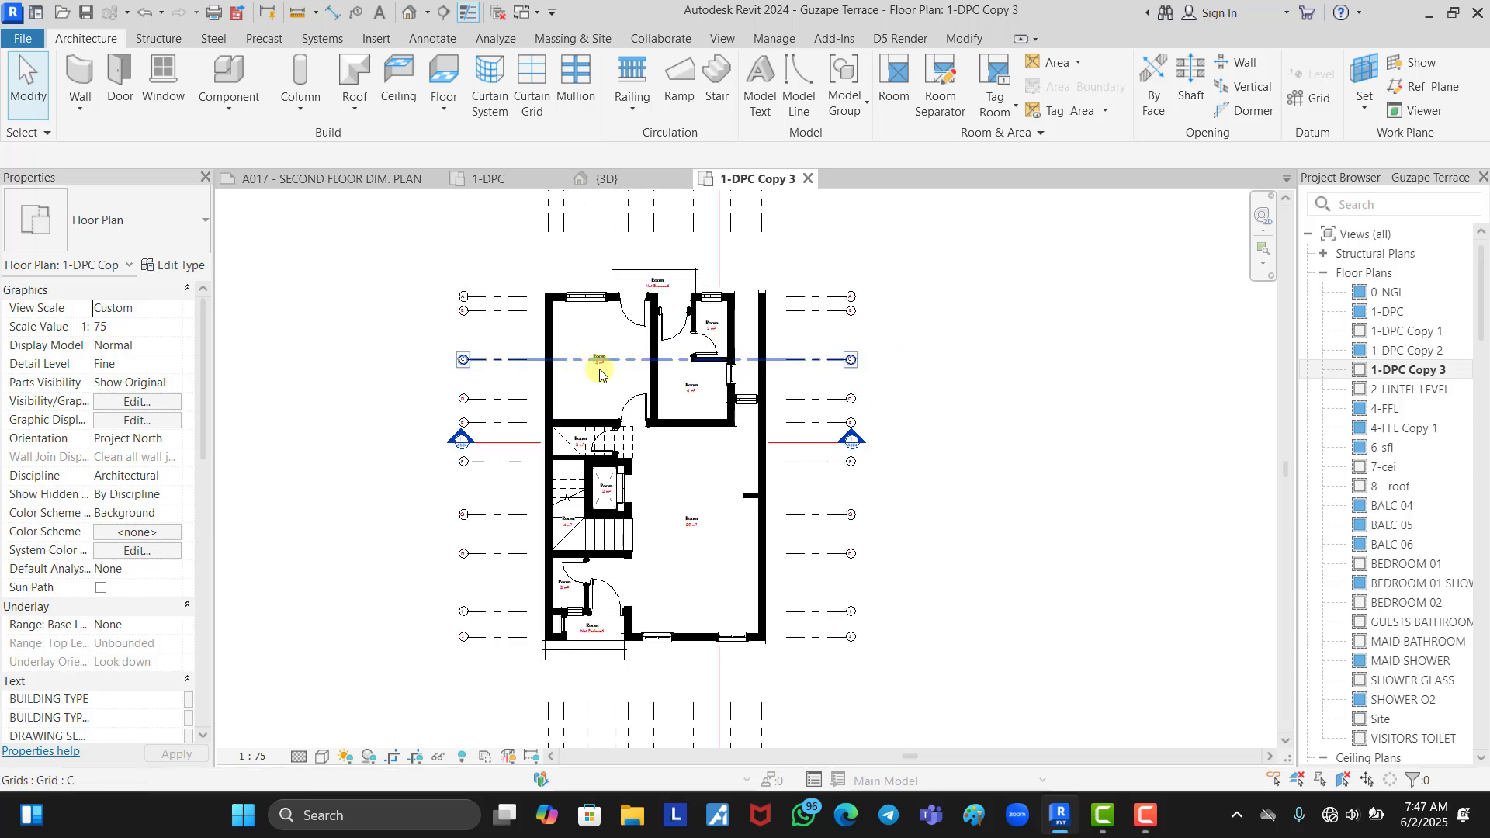
{"action": "scroll", "coordinate": [657, 407], "scroll_direction": "up", "scroll_amount": 3}
{"action": "scroll", "coordinate": [695, 401], "scroll_direction": "down", "scroll_amount": 1}
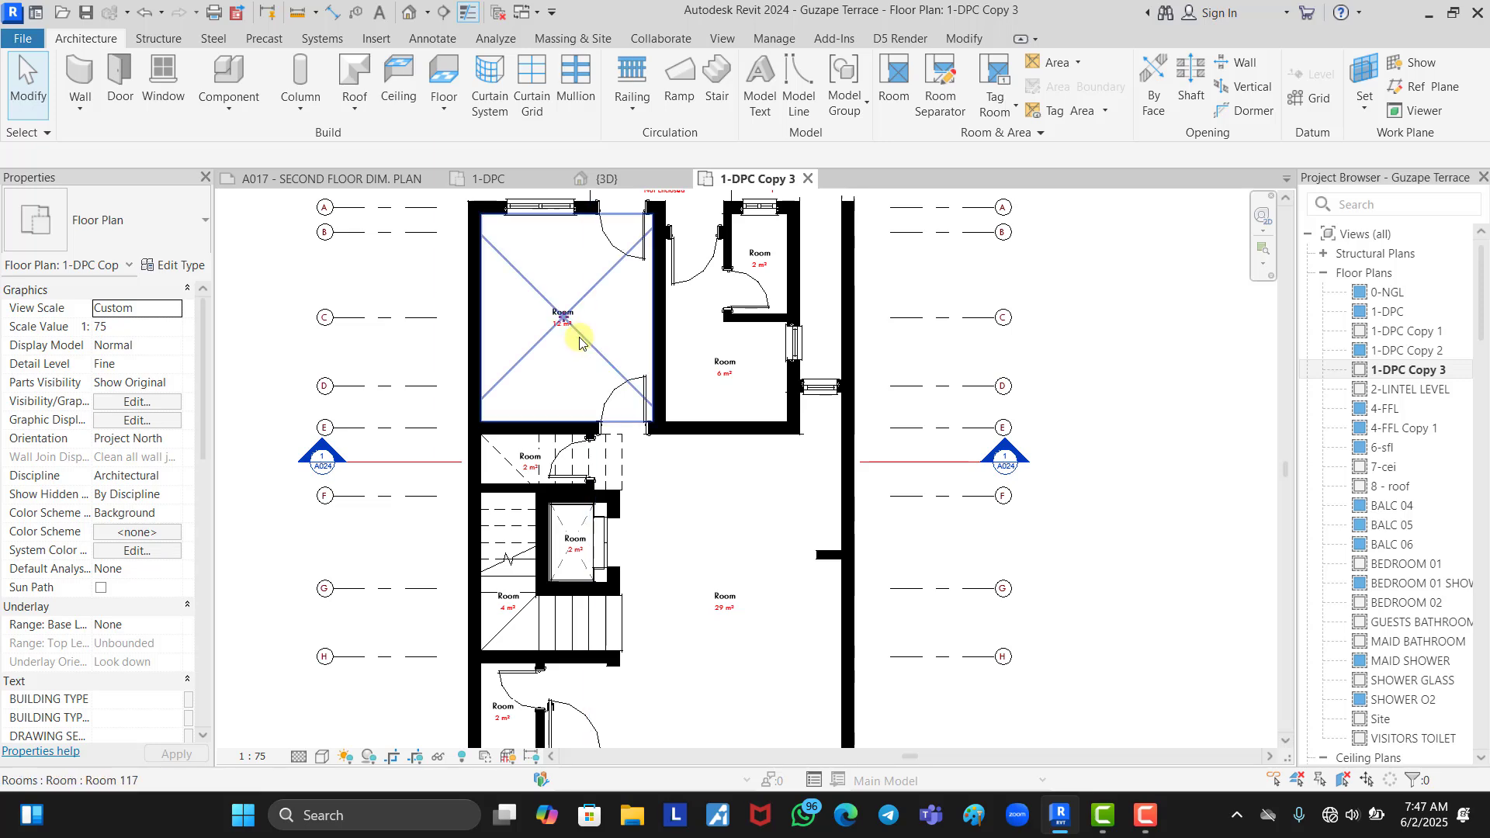
- Turn on the Interior Fill subcategory of Rooms in the floor plan's visibility/graphics overrides
{"action": "left_click", "coordinate": [580, 342]}
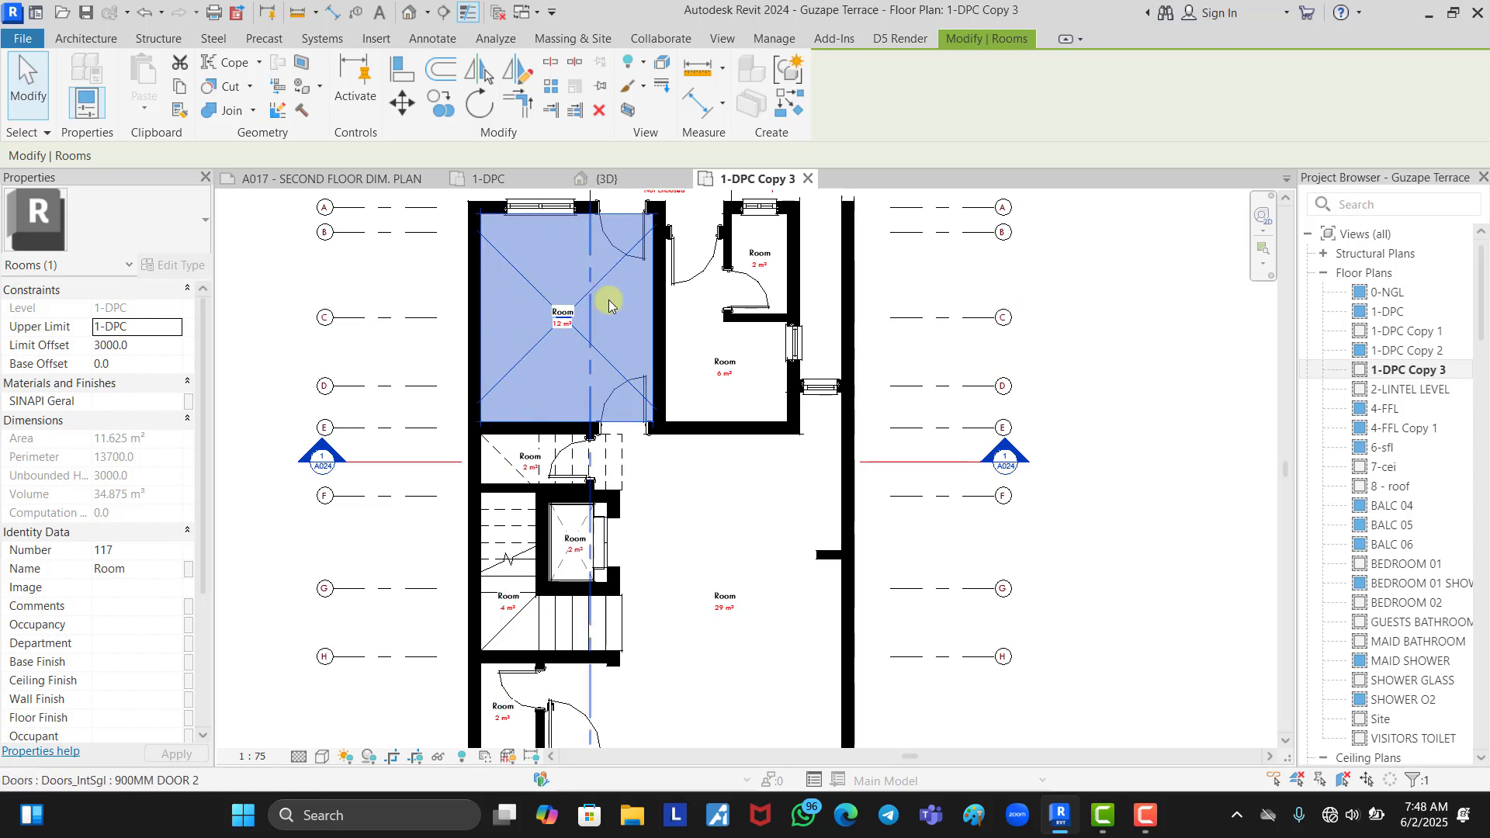
{"action": "key", "text": "Escape"}
{"action": "key", "text": "z"}
{"action": "key", "text": "f"}
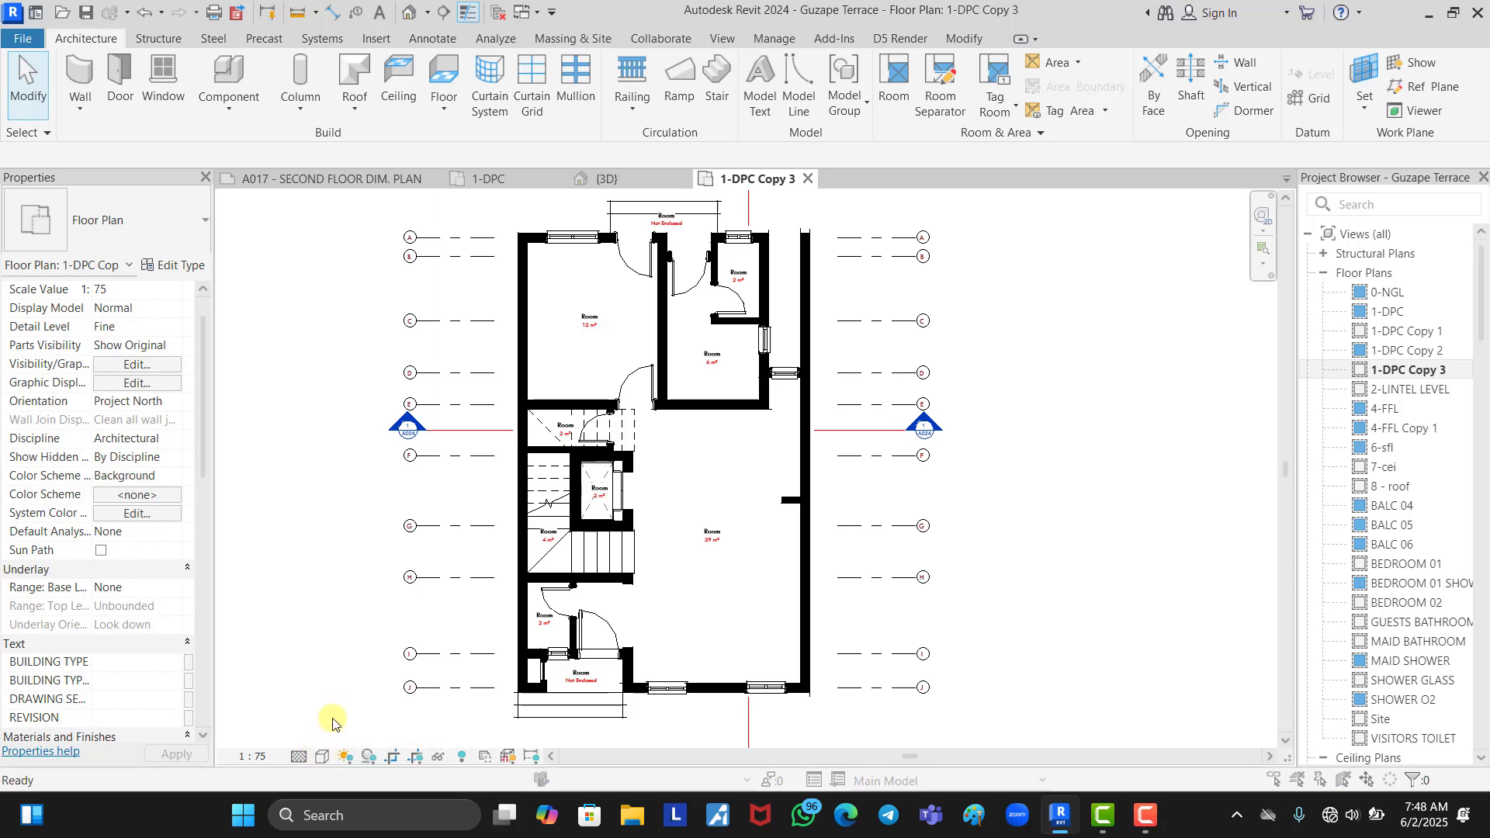
{"action": "key", "text": "v"}
{"action": "key", "text": "g"}
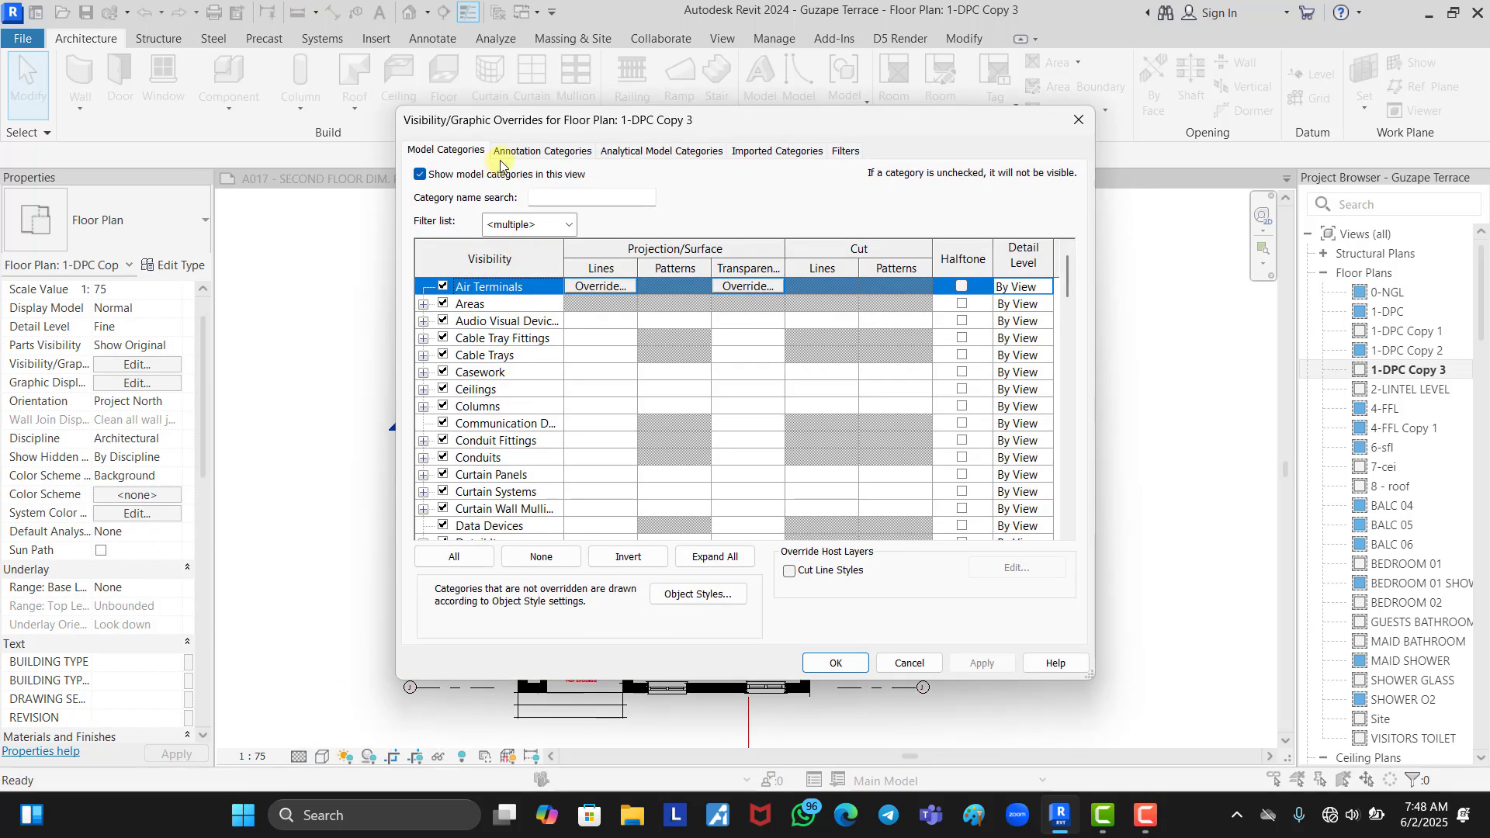
{"action": "scroll", "coordinate": [451, 449], "scroll_direction": "down", "scroll_amount": 15}
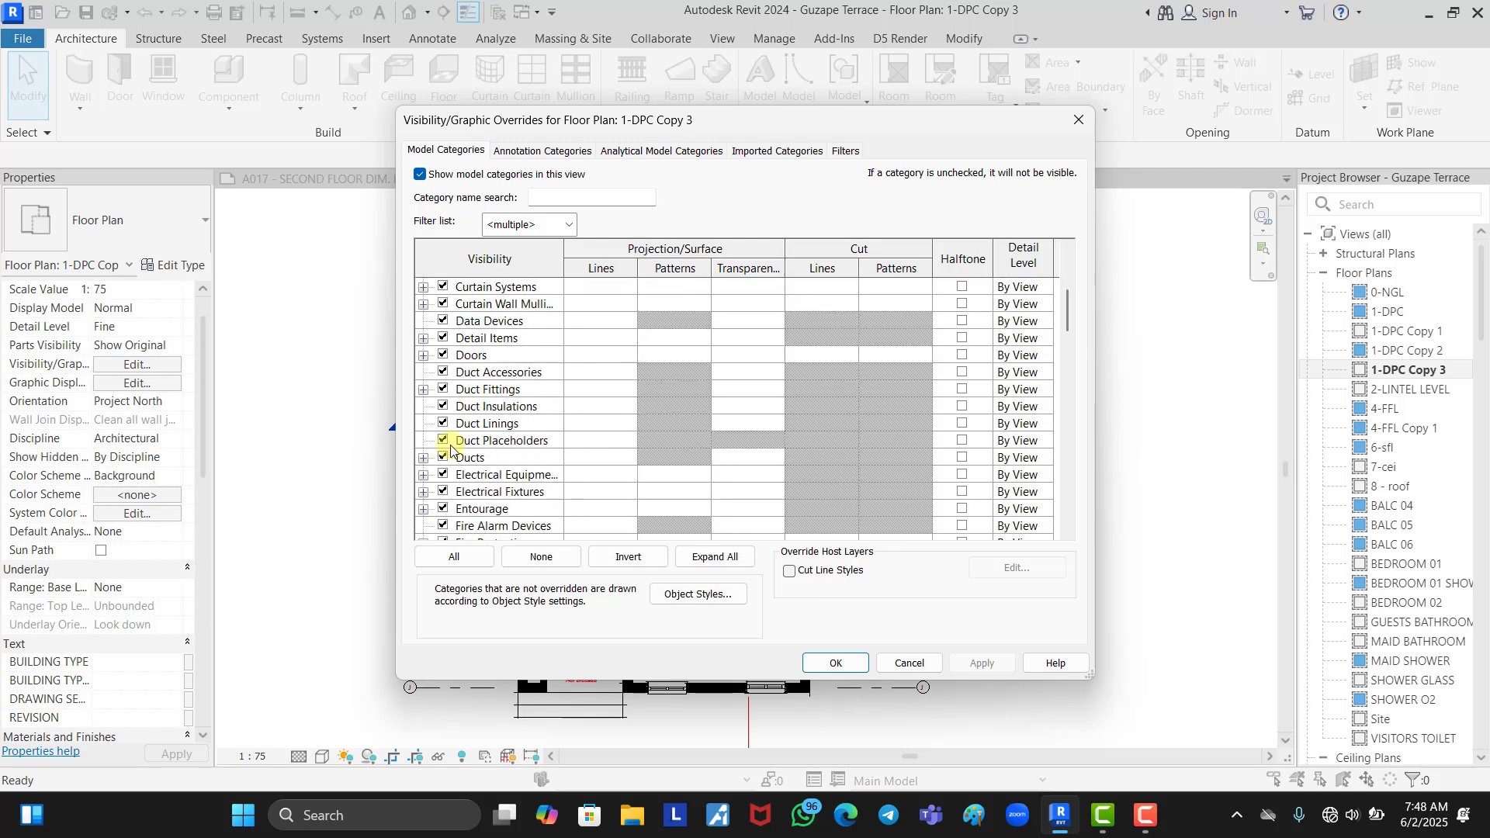
{"action": "scroll", "coordinate": [450, 448], "scroll_direction": "down", "scroll_amount": 4}
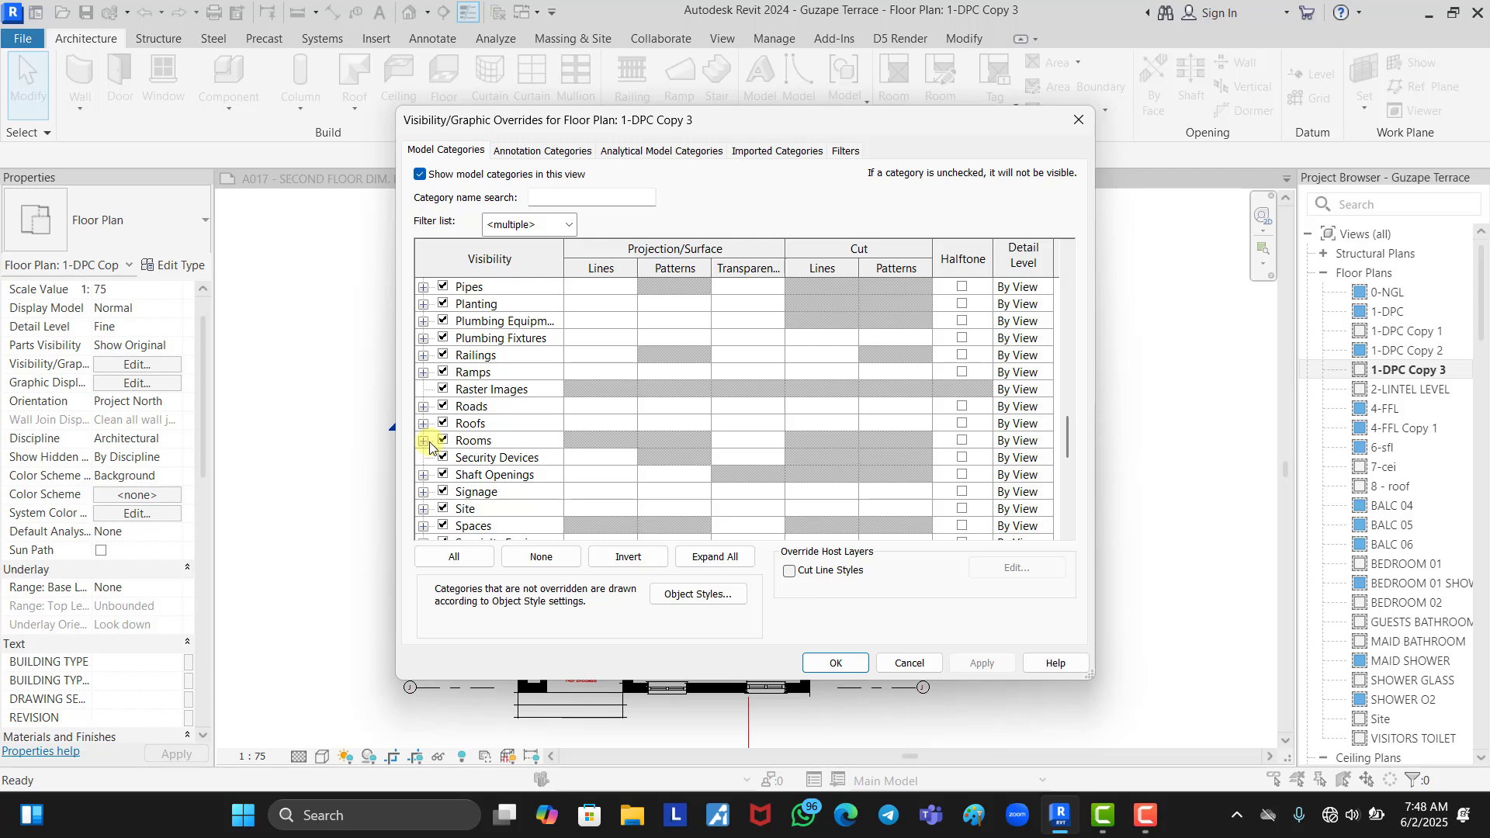
{"action": "left_click", "coordinate": [424, 441]}
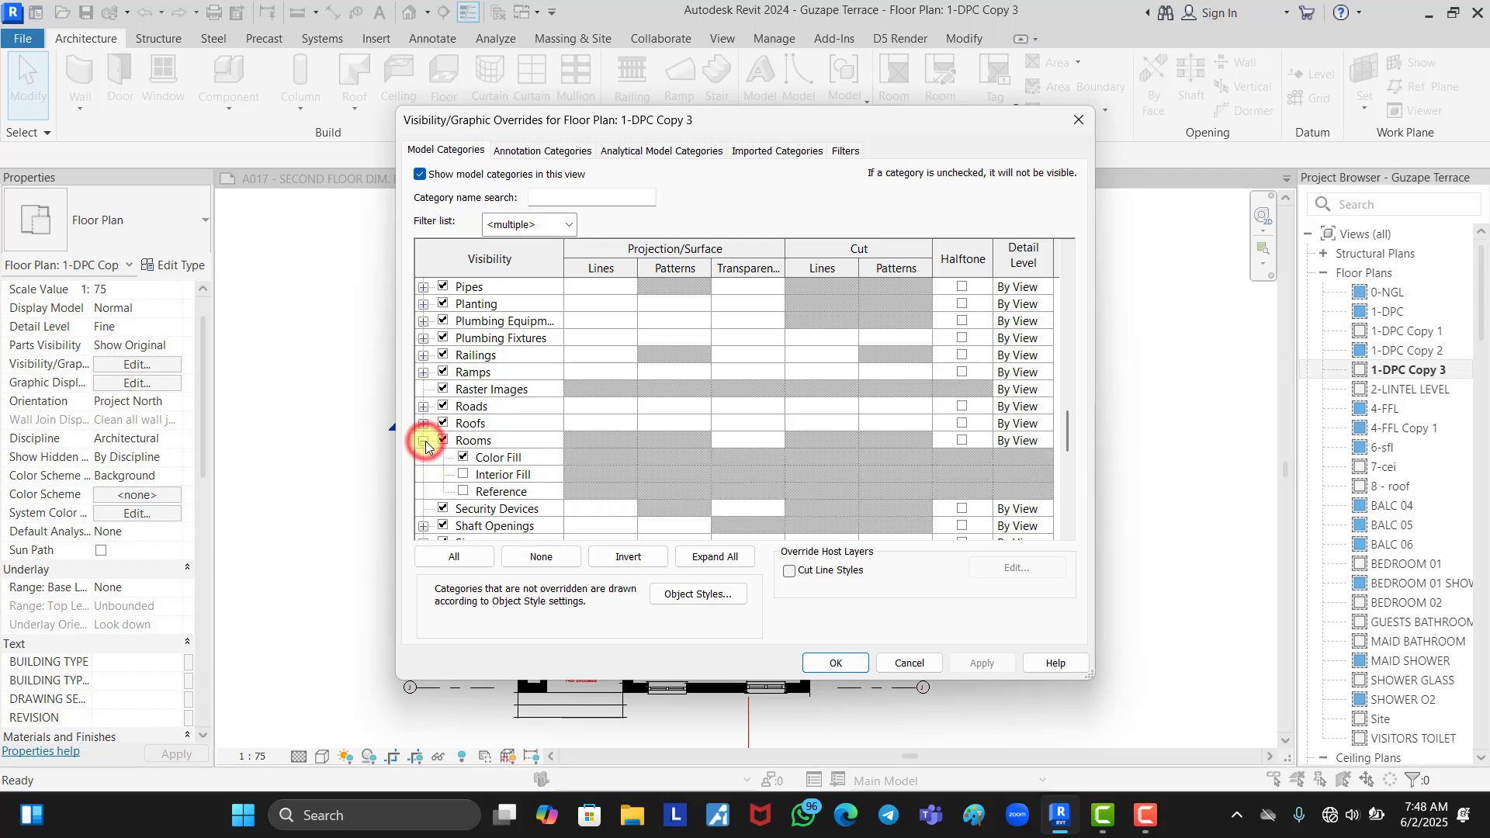
{"action": "left_click", "coordinate": [464, 475]}
{"action": "left_click", "coordinate": [824, 669]}
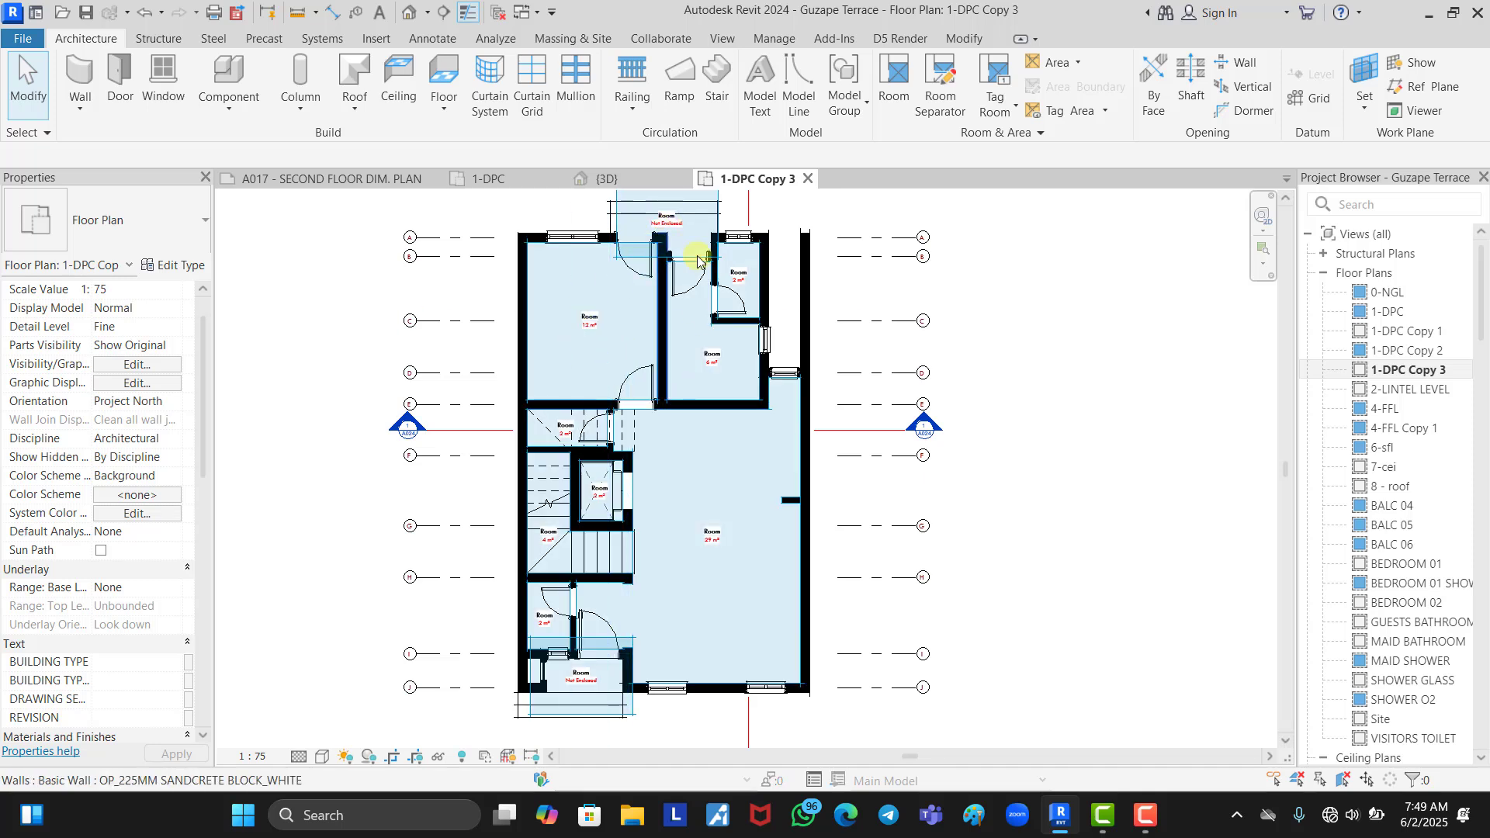
- Draw a horizontal room separation line from the end of the short stub wall between grids F and G to the lift shaft opening
{"action": "scroll", "coordinate": [520, 493], "scroll_direction": "down", "scroll_amount": 2}
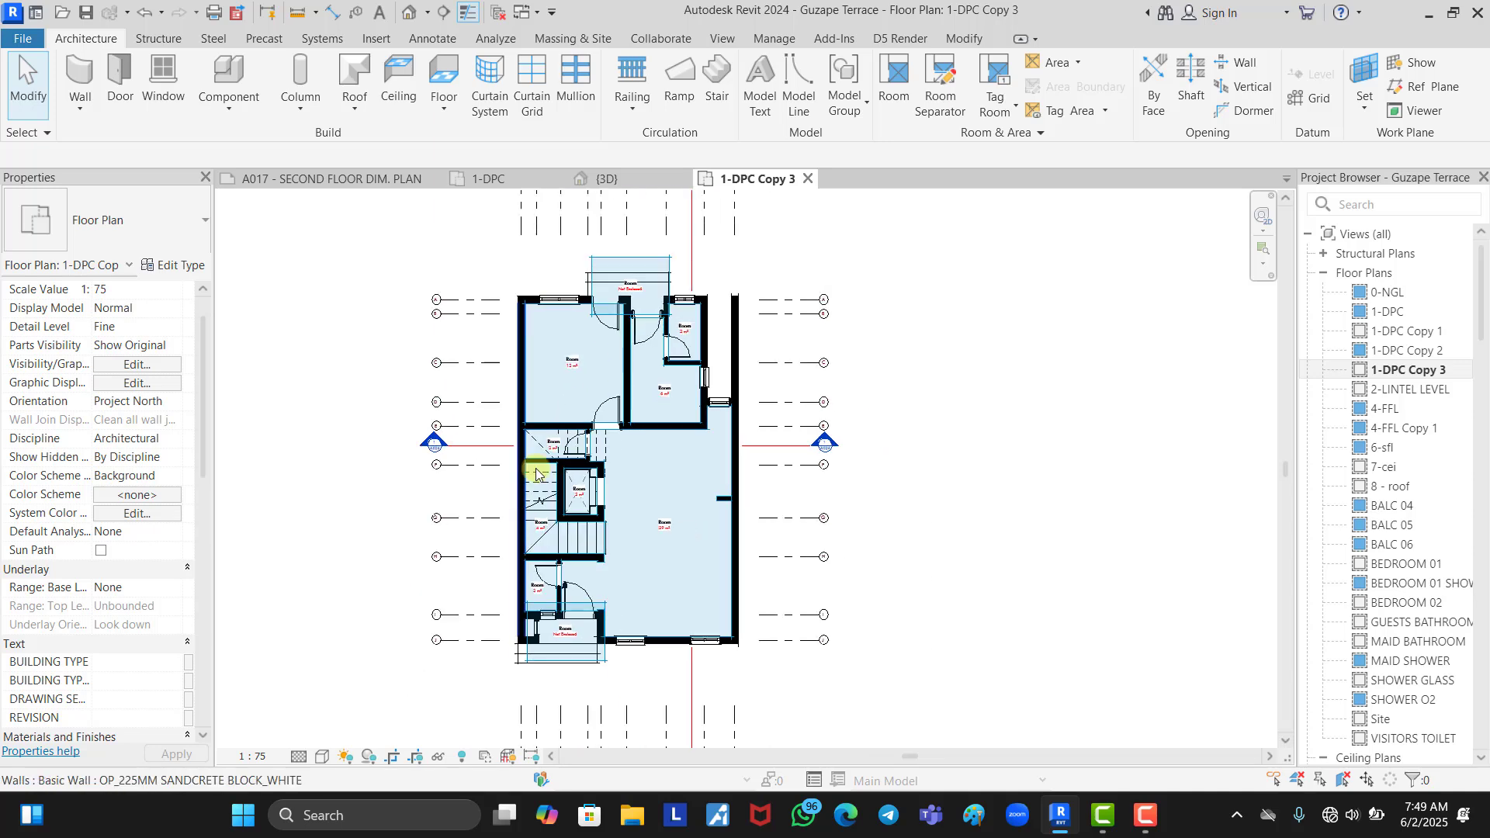
{"action": "scroll", "coordinate": [615, 262], "scroll_direction": "up", "scroll_amount": 3}
{"action": "scroll", "coordinate": [618, 266], "scroll_direction": "down", "scroll_amount": 3}
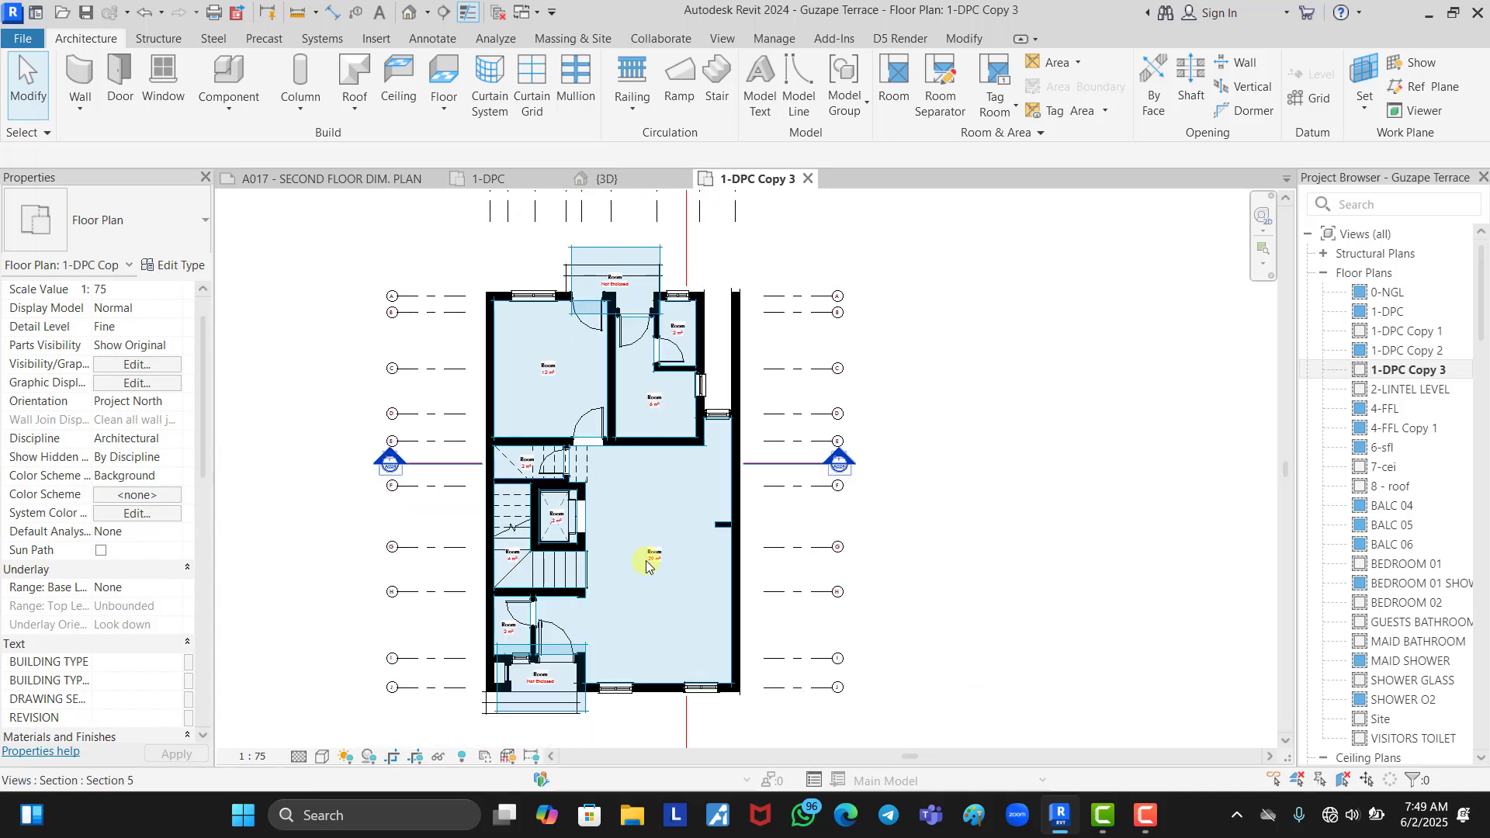
{"action": "scroll", "coordinate": [655, 553], "scroll_direction": "up", "scroll_amount": 3}
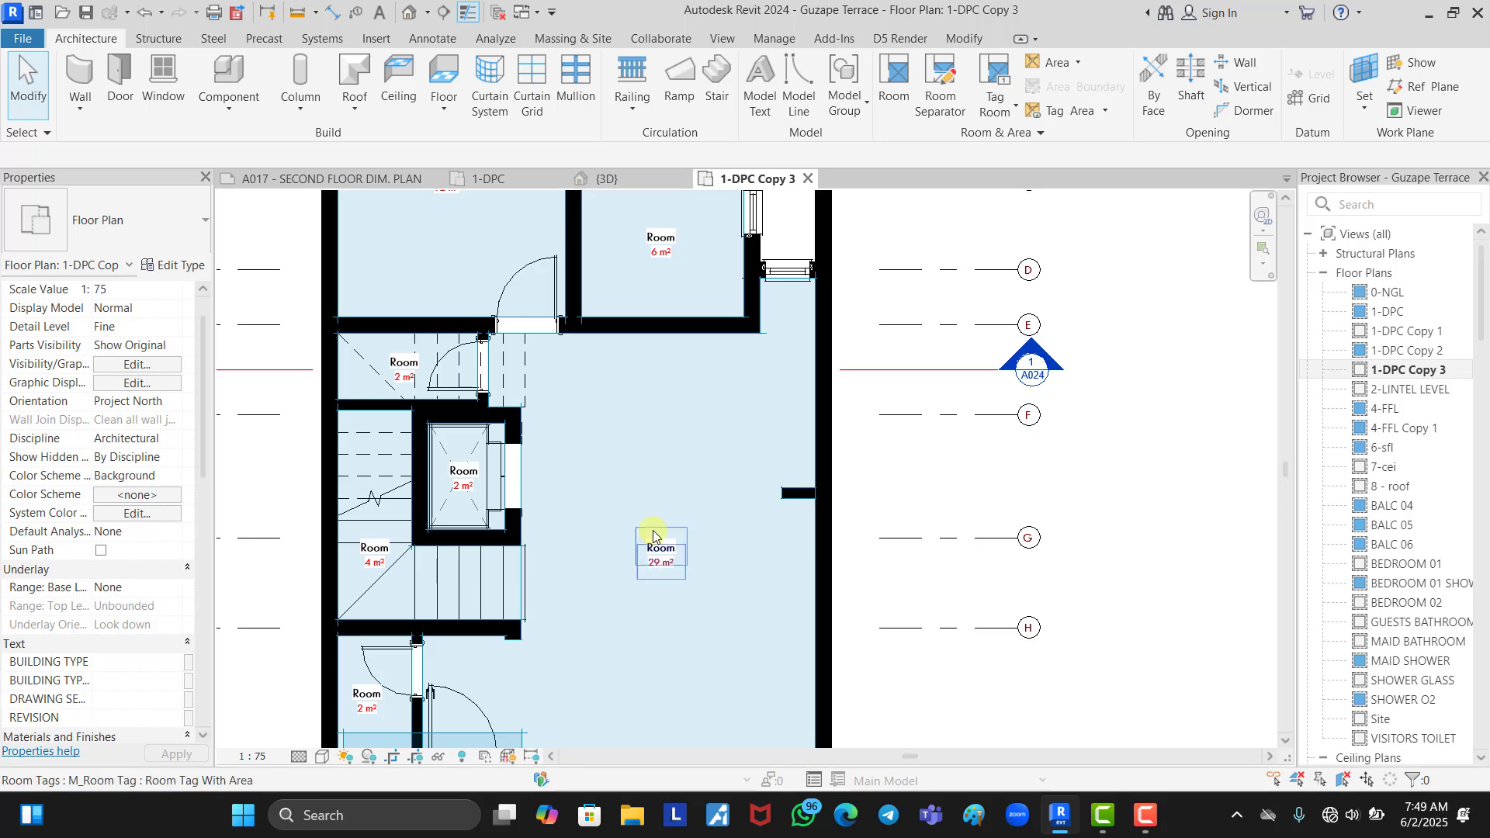
{"action": "scroll", "coordinate": [653, 533], "scroll_direction": "down", "scroll_amount": 2}
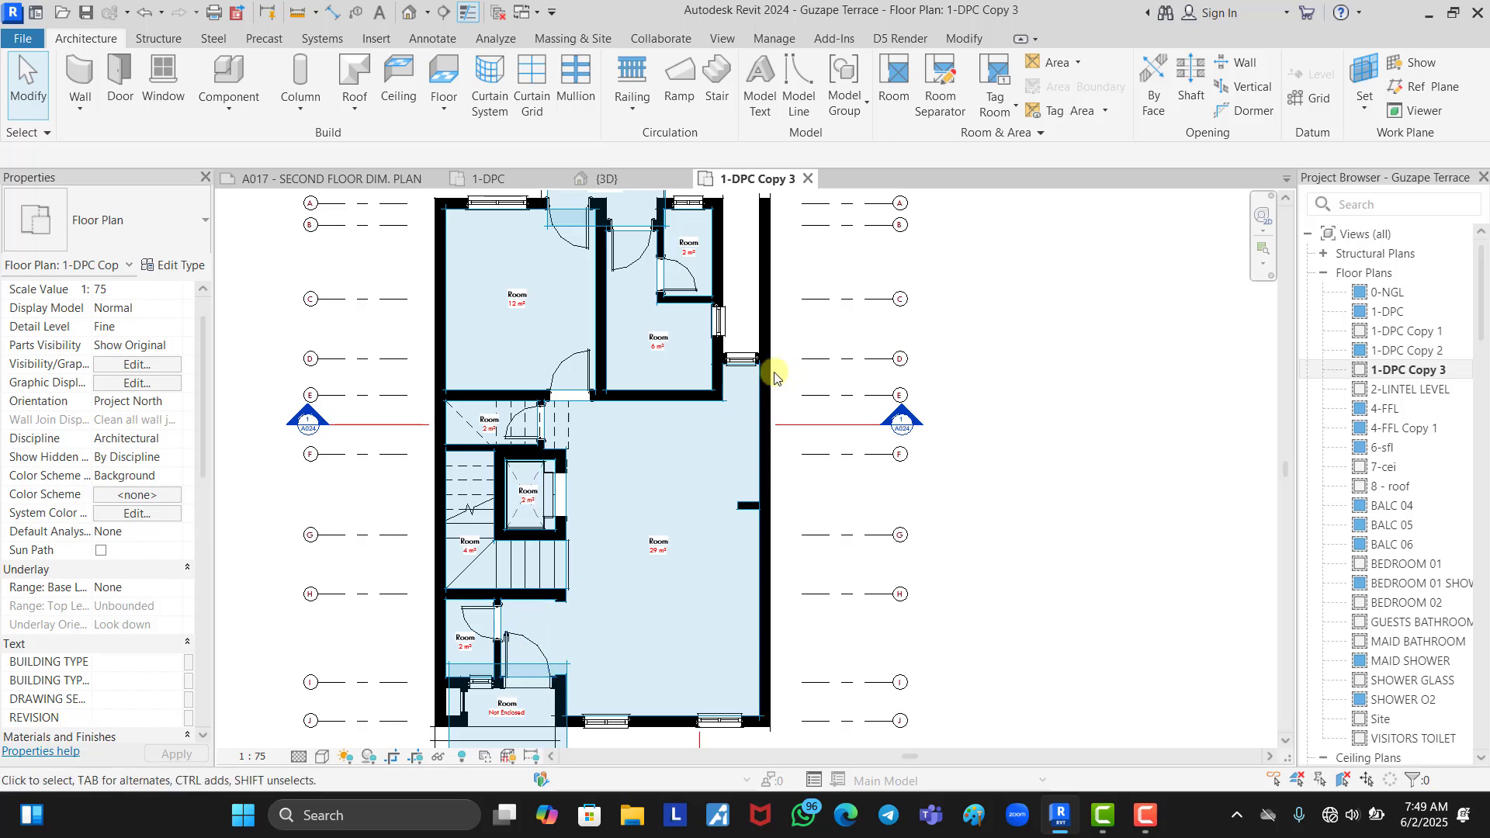
{"action": "scroll", "coordinate": [759, 454], "scroll_direction": "down", "scroll_amount": 2}
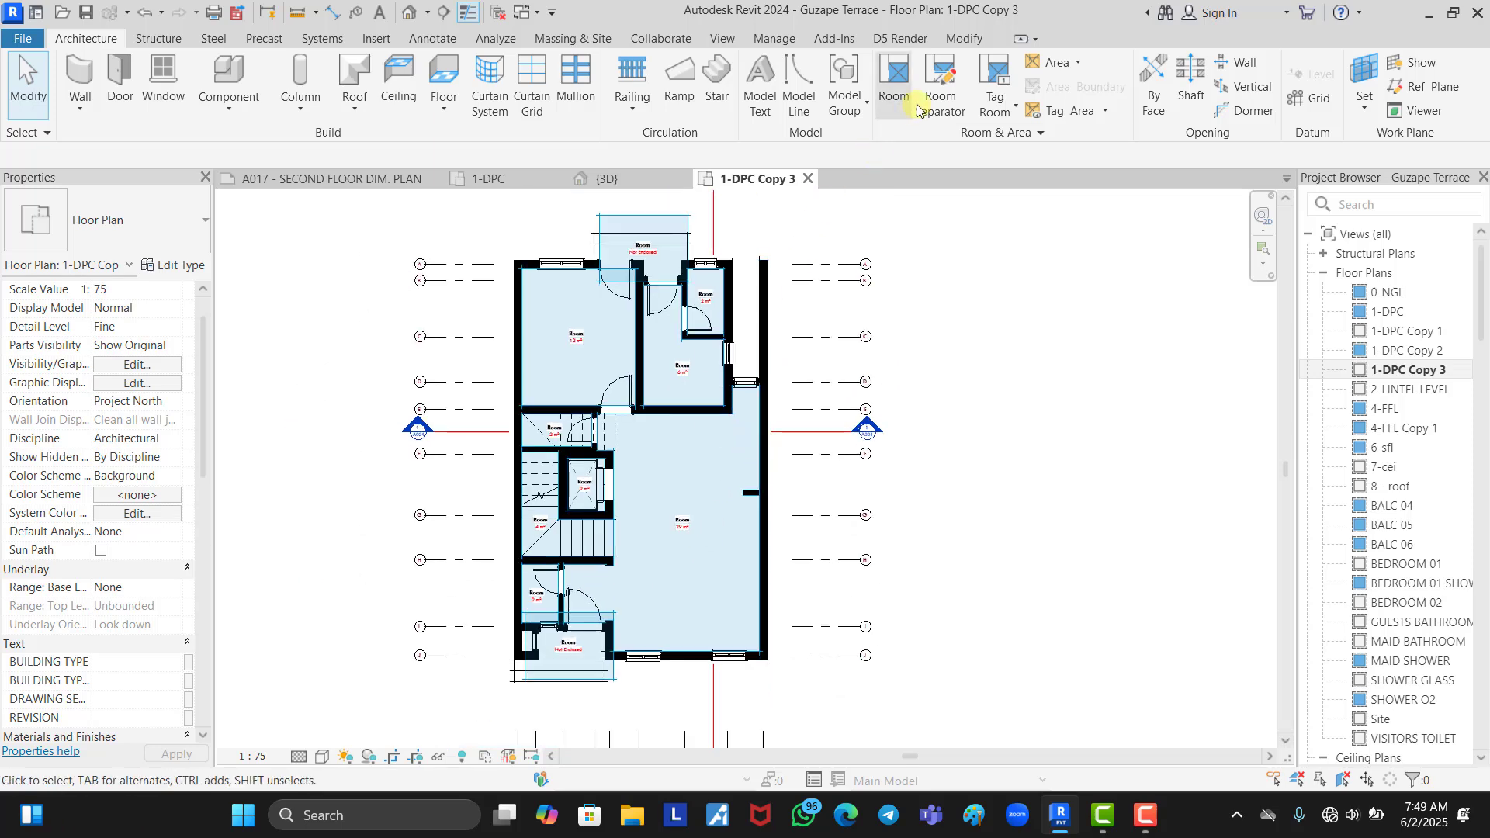
{"action": "left_click", "coordinate": [940, 114]}
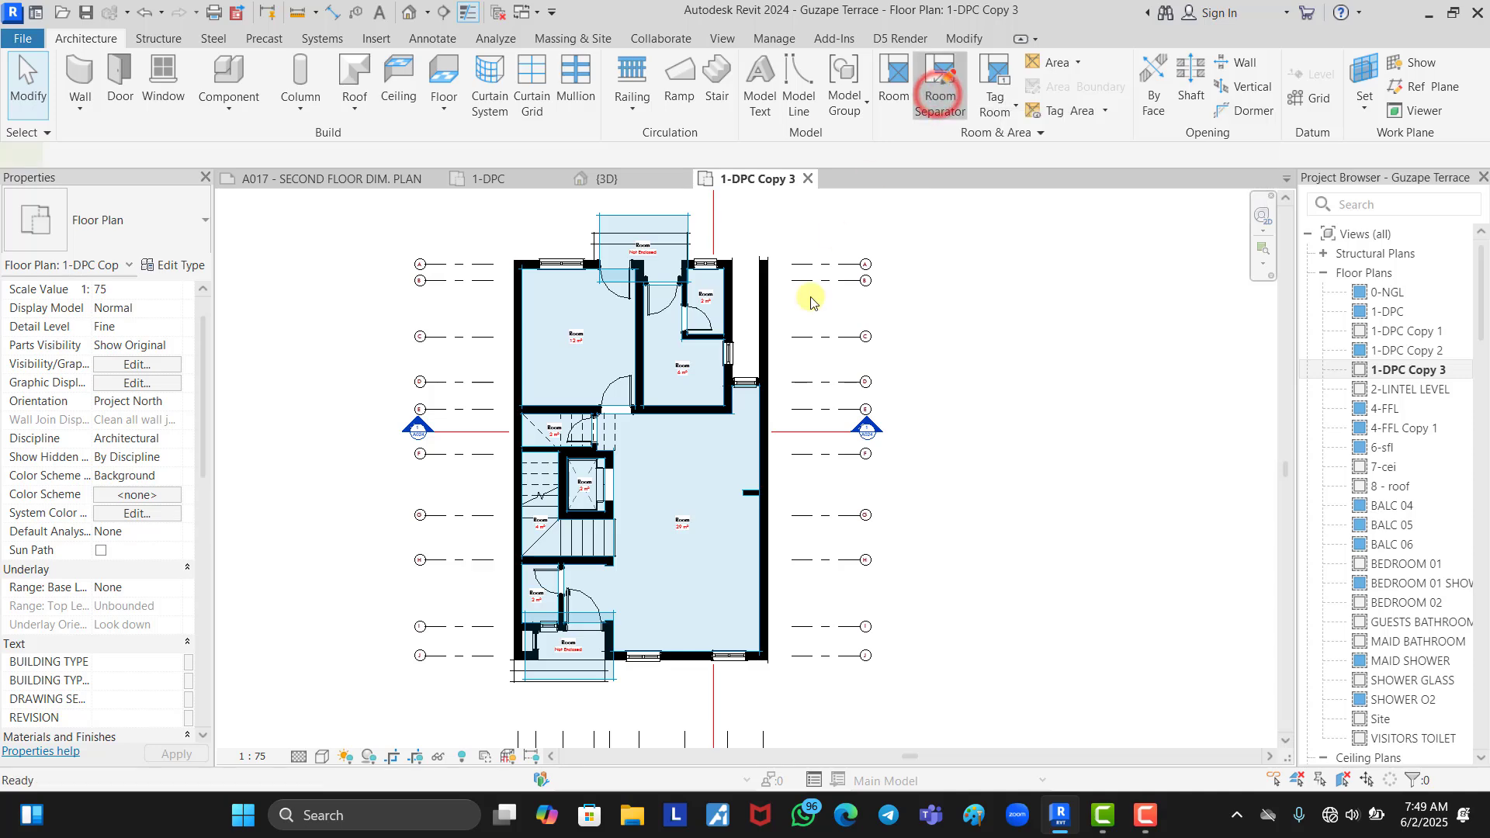
{"action": "scroll", "coordinate": [694, 502], "scroll_direction": "up", "scroll_amount": 2}
{"action": "scroll", "coordinate": [695, 502], "scroll_direction": "up", "scroll_amount": 2}
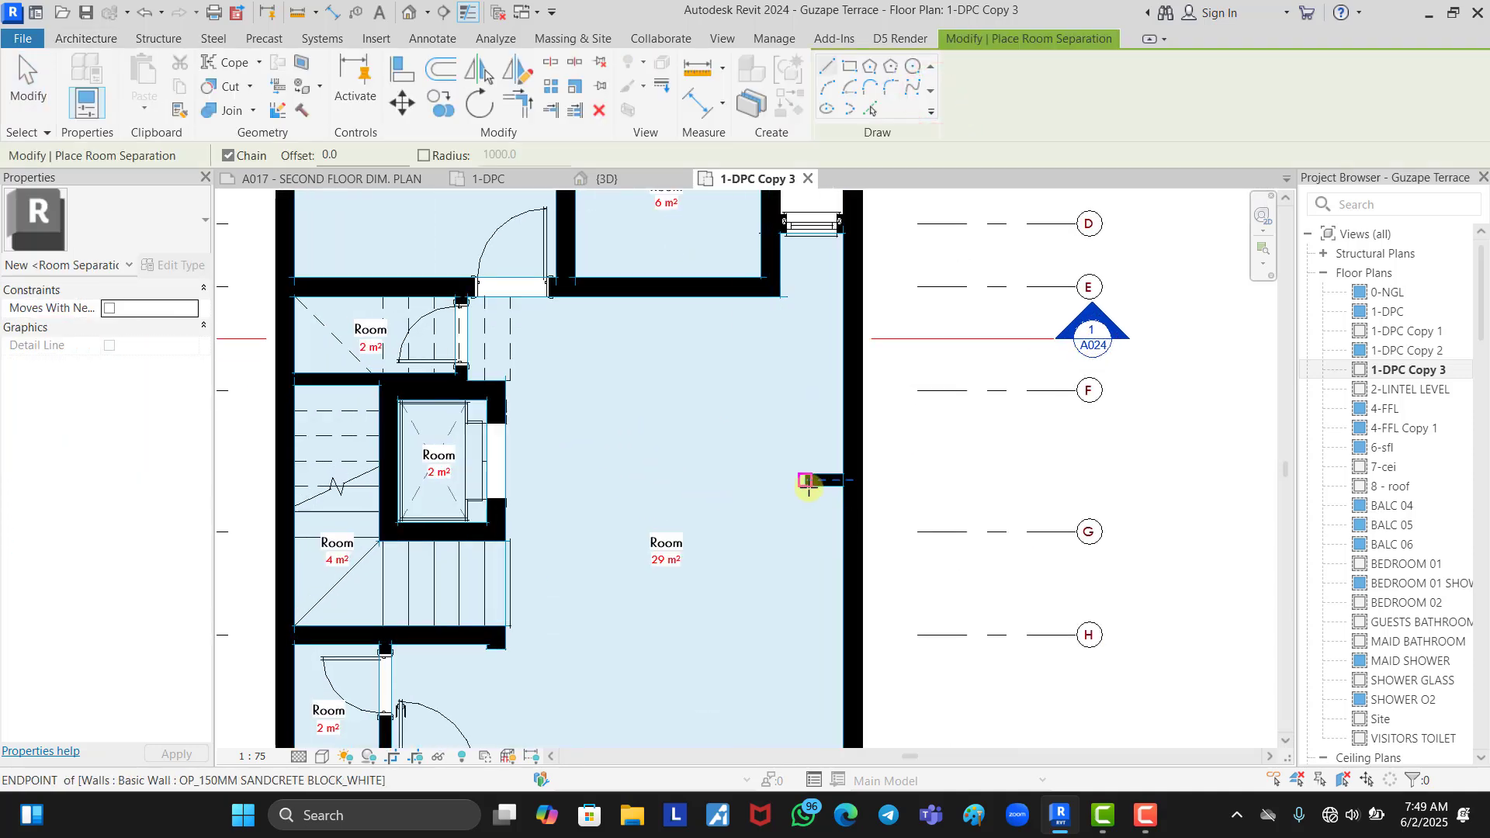
{"action": "left_click", "coordinate": [809, 485]}
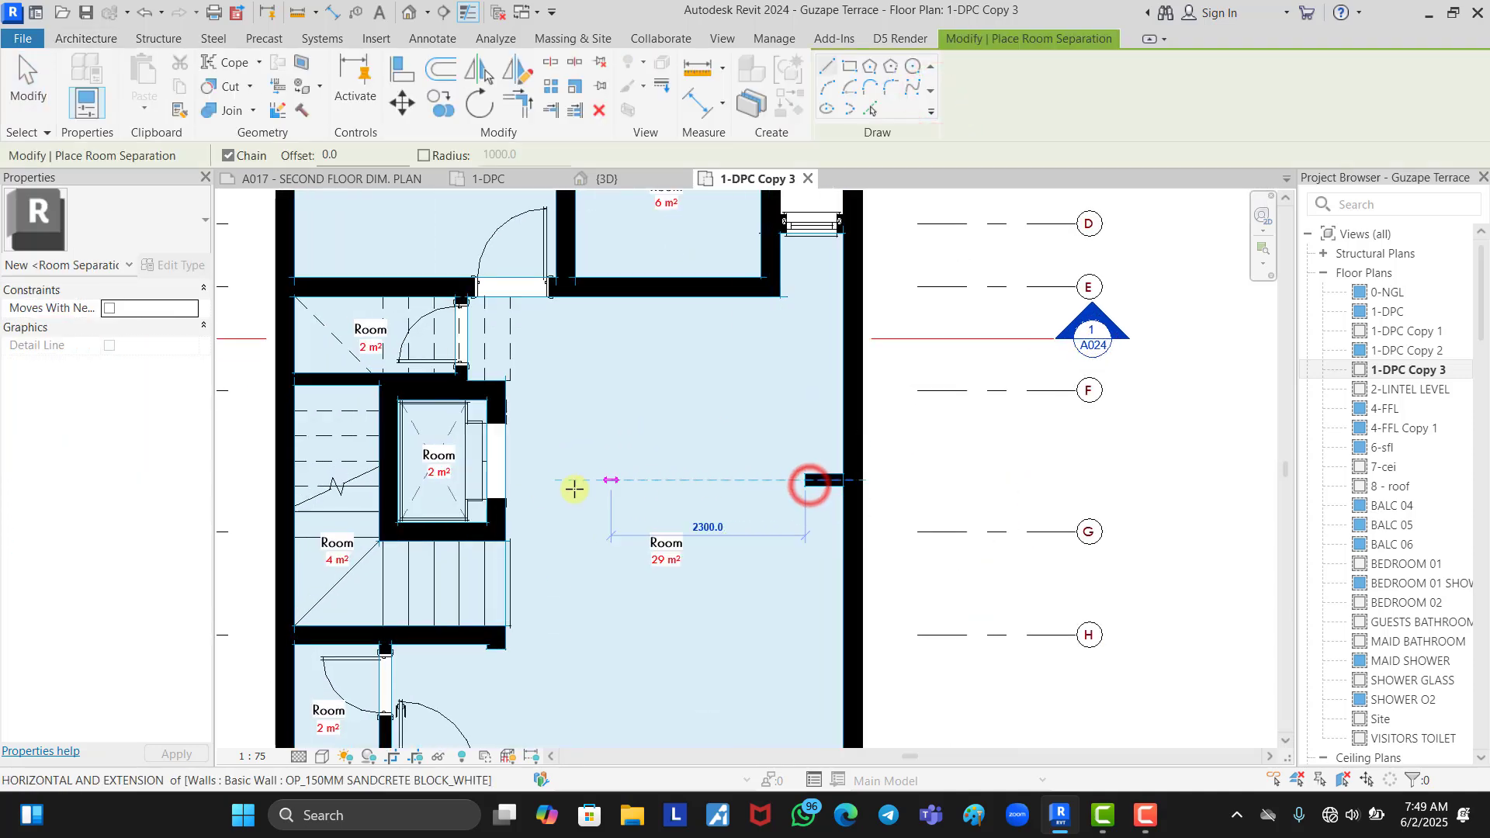
{"action": "left_click", "coordinate": [498, 481]}
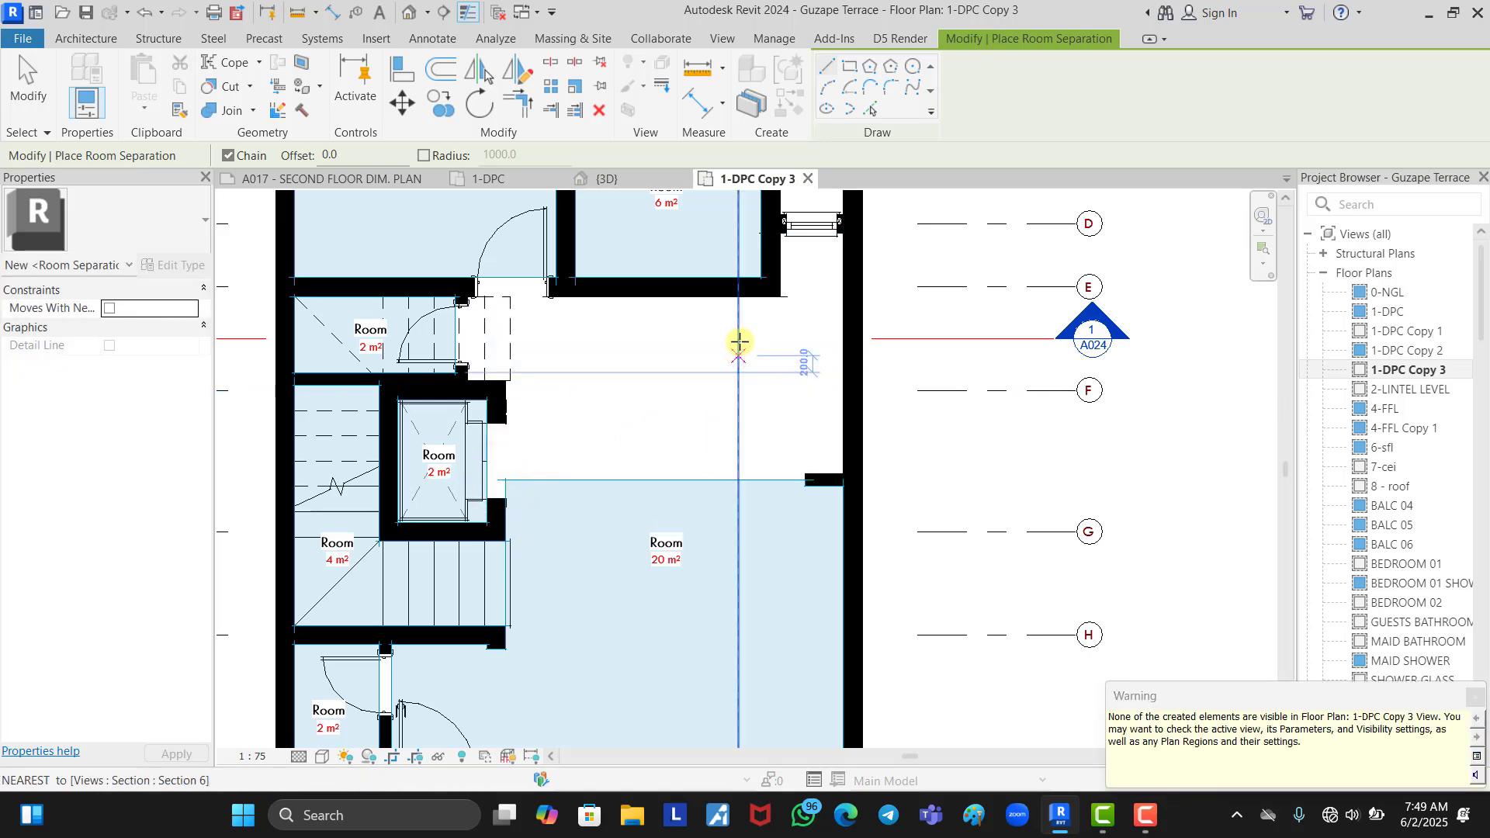
- Add a vertical room separation line between the two wall ends that separate the entrance lobby from the living space
{"action": "scroll", "coordinate": [738, 342], "scroll_direction": "down", "scroll_amount": 3}
{"action": "scroll", "coordinate": [565, 624], "scroll_direction": "up", "scroll_amount": 2}
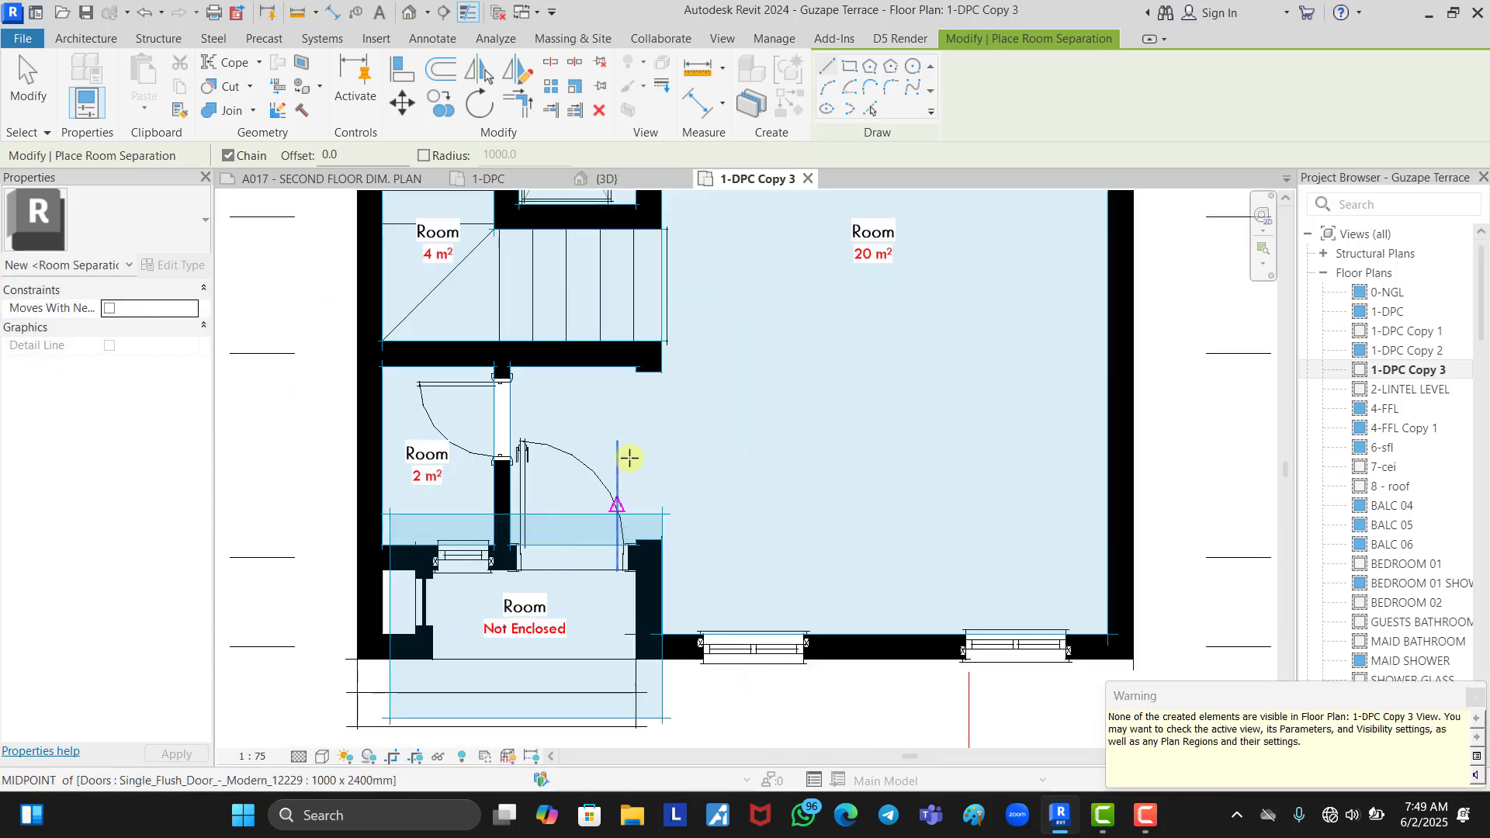
{"action": "left_click", "coordinate": [652, 374]}
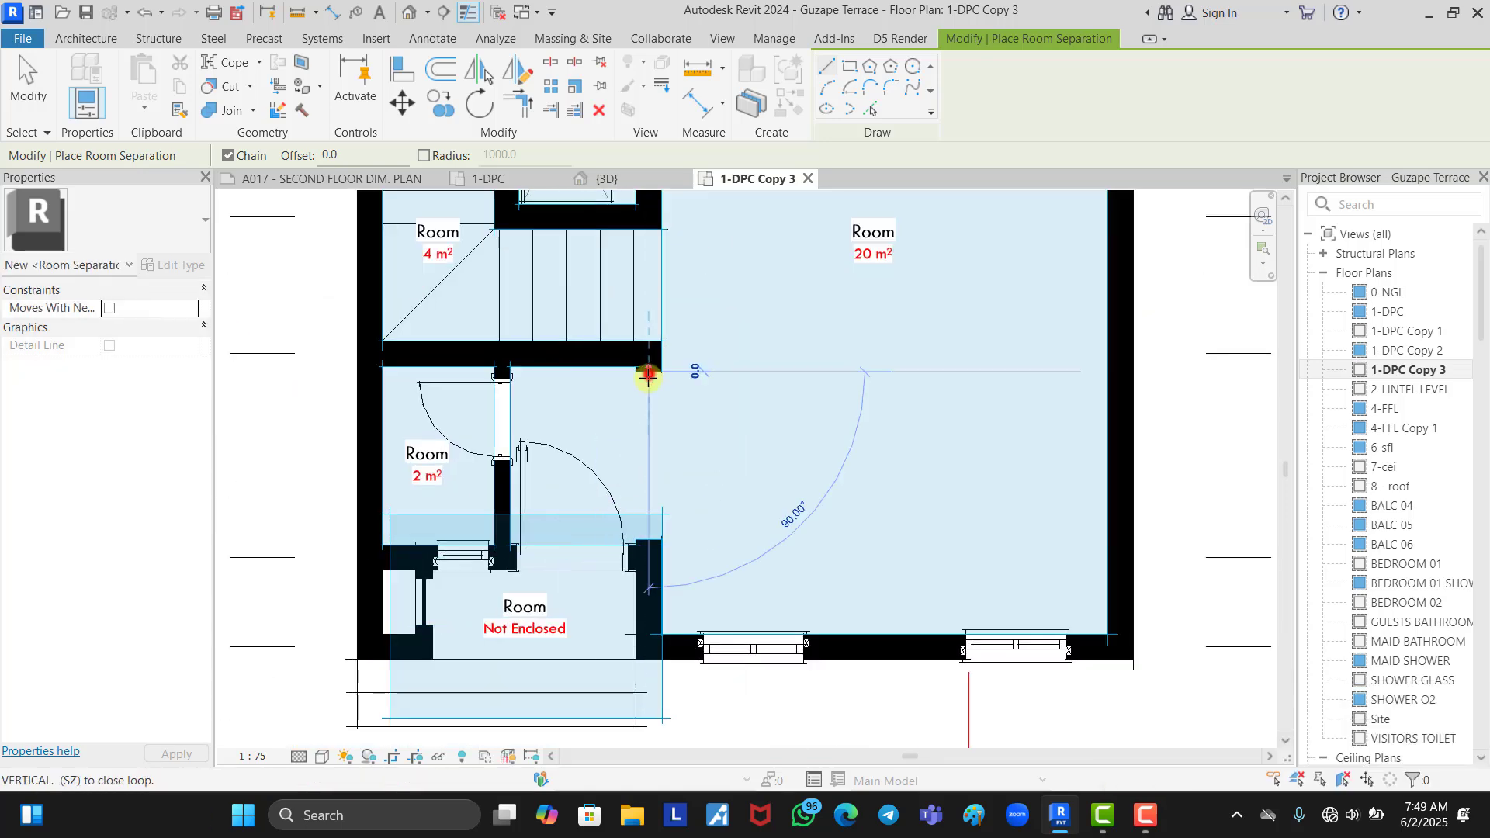
{"action": "left_click", "coordinate": [647, 543]}
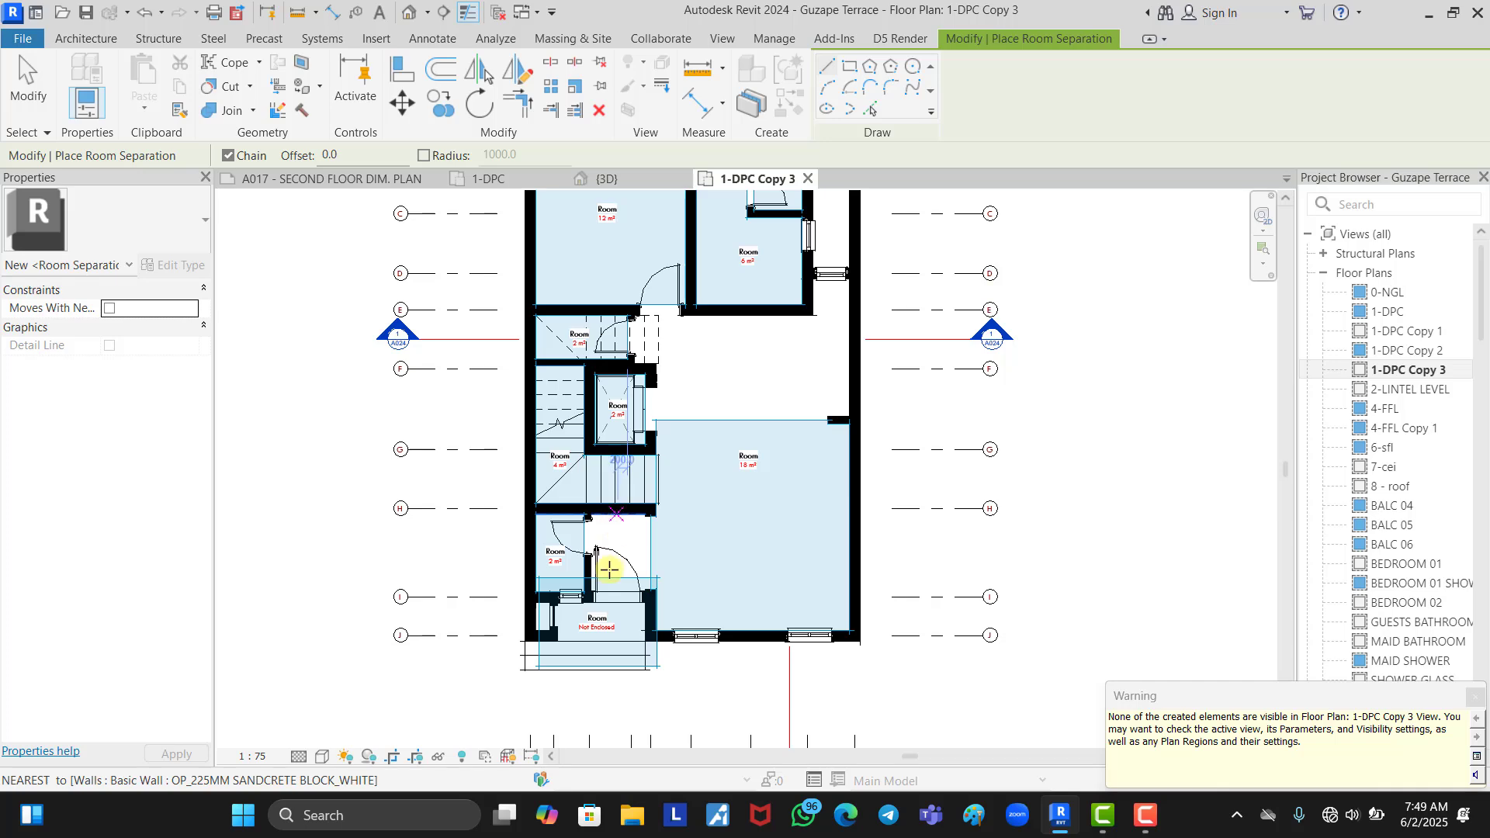
- Enclose the porch above grid A with room separation lines along its slab edge, 2550 mm wide and 450 mm deep
{"action": "scroll", "coordinate": [648, 598], "scroll_direction": "down", "scroll_amount": 1}
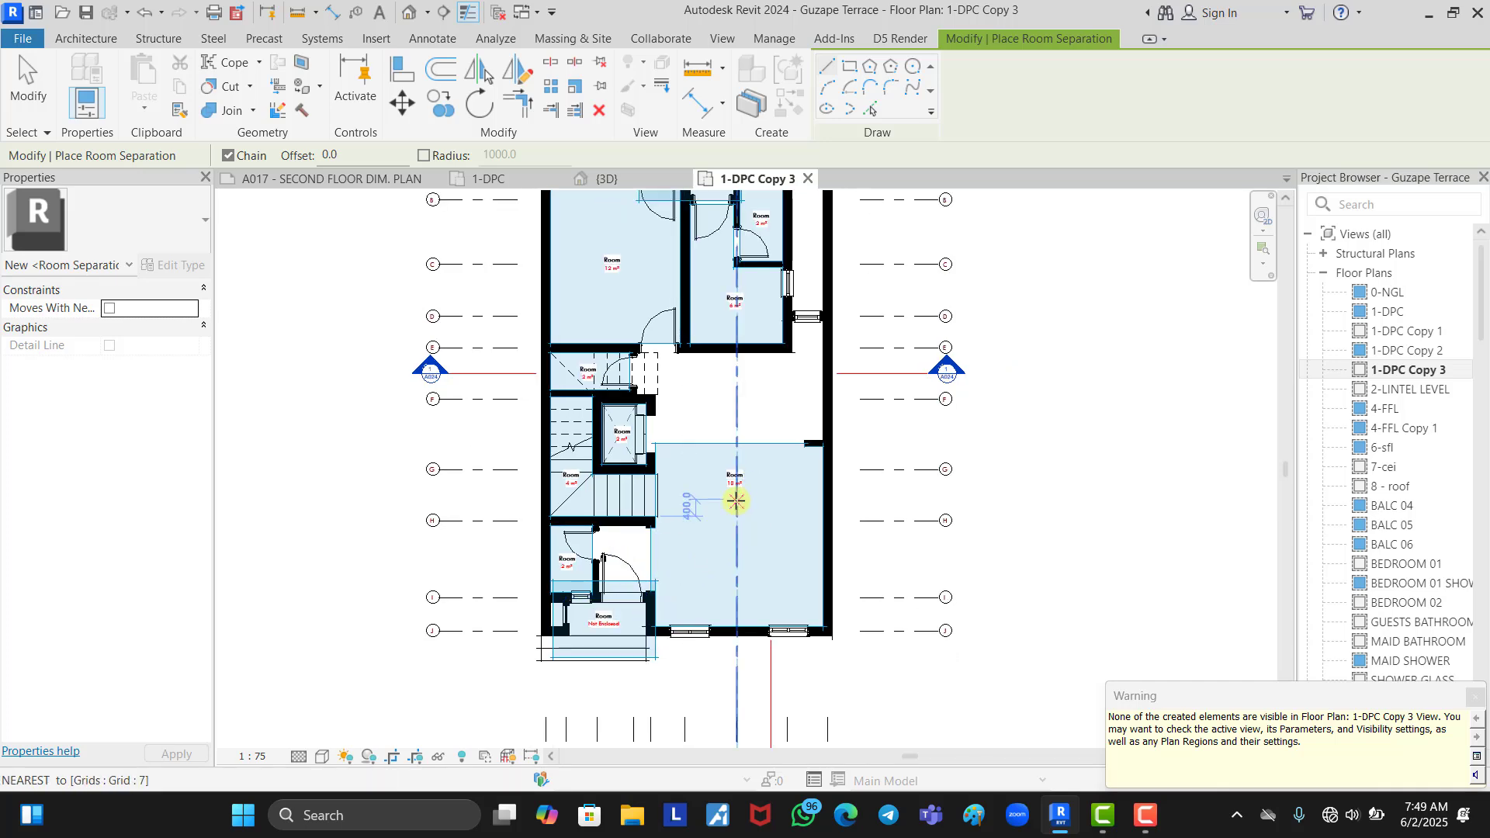
{"action": "scroll", "coordinate": [655, 226], "scroll_direction": "down", "scroll_amount": 2}
{"action": "scroll", "coordinate": [669, 334], "scroll_direction": "up", "scroll_amount": 5}
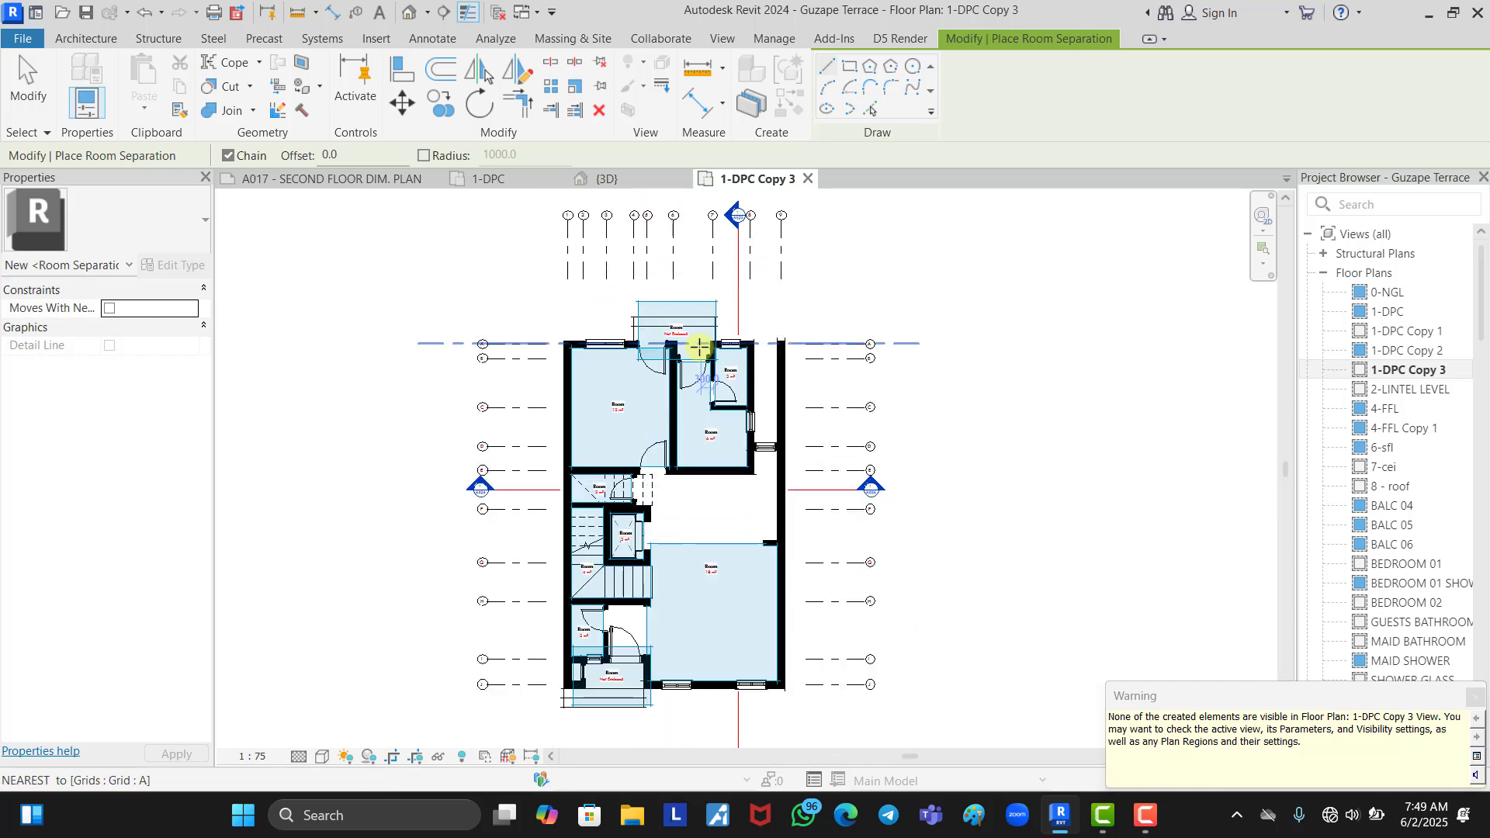
{"action": "scroll", "coordinate": [668, 334], "scroll_direction": "up", "scroll_amount": 1}
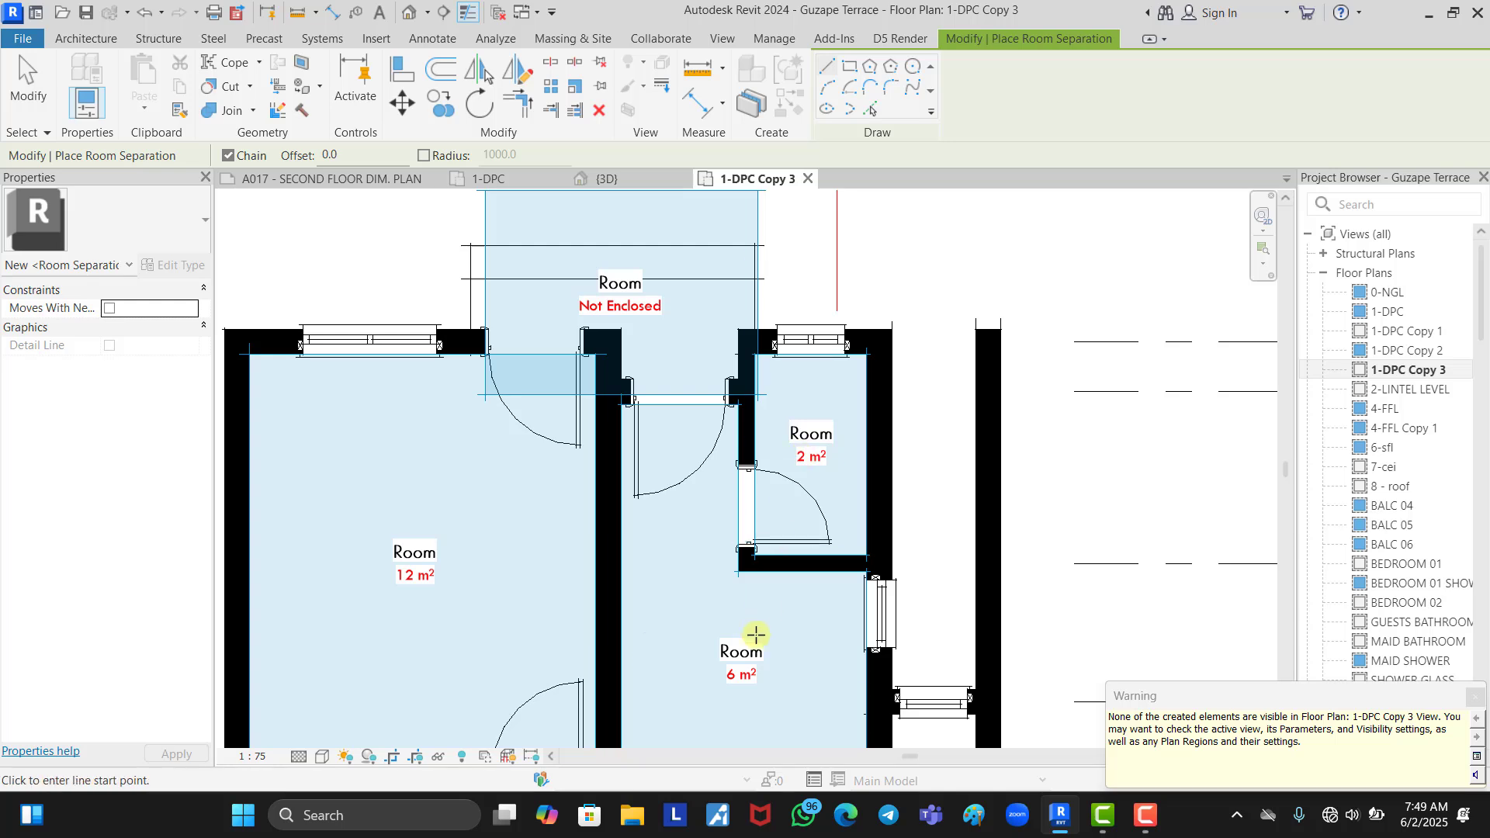
{"action": "scroll", "coordinate": [743, 677], "scroll_direction": "down", "scroll_amount": 2}
{"action": "scroll", "coordinate": [645, 334], "scroll_direction": "up", "scroll_amount": 3}
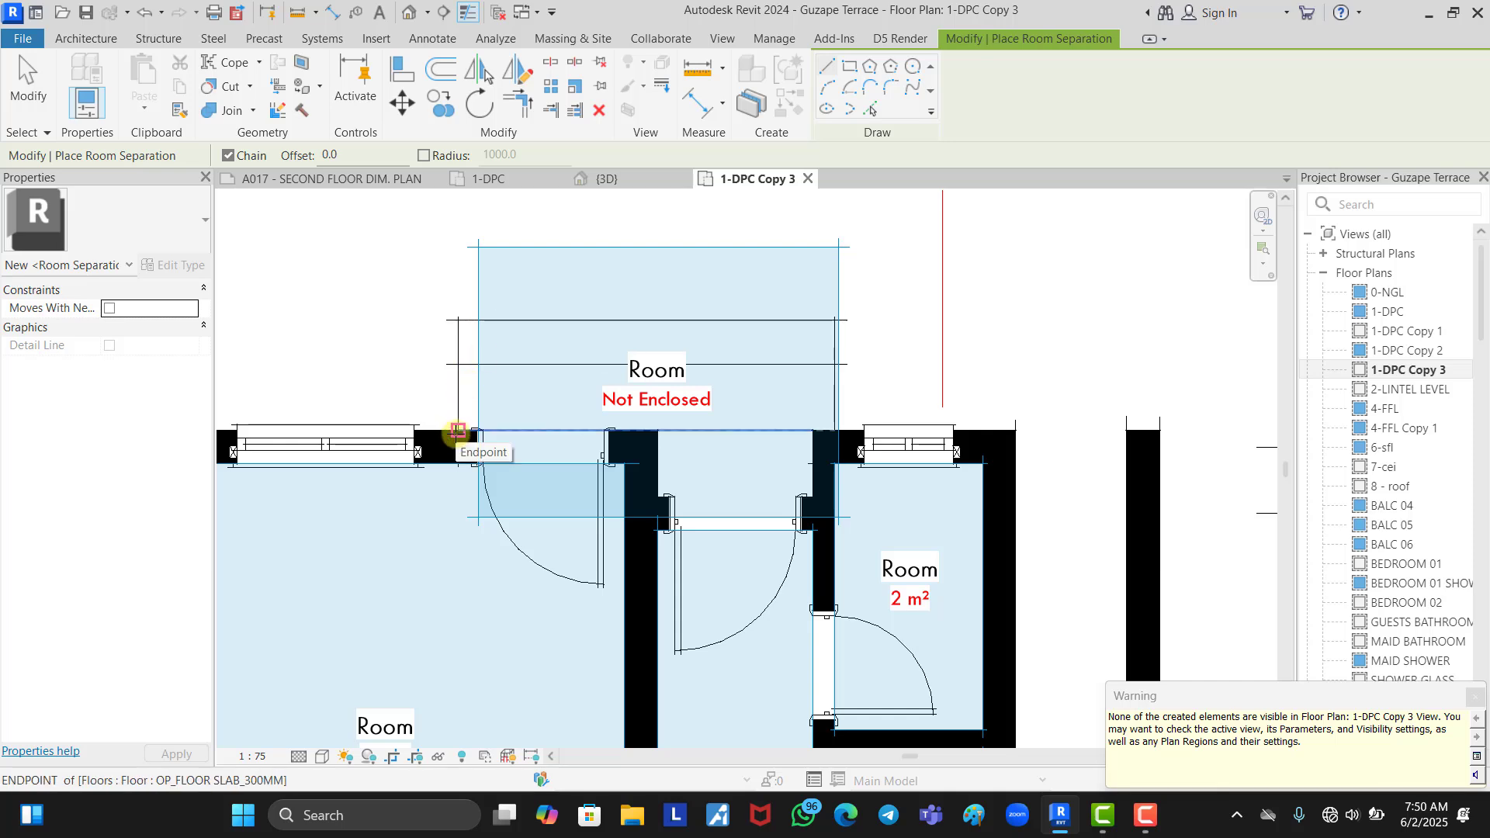
{"action": "left_click", "coordinate": [457, 429]}
{"action": "left_click", "coordinate": [459, 363]}
{"action": "left_click", "coordinate": [835, 364]}
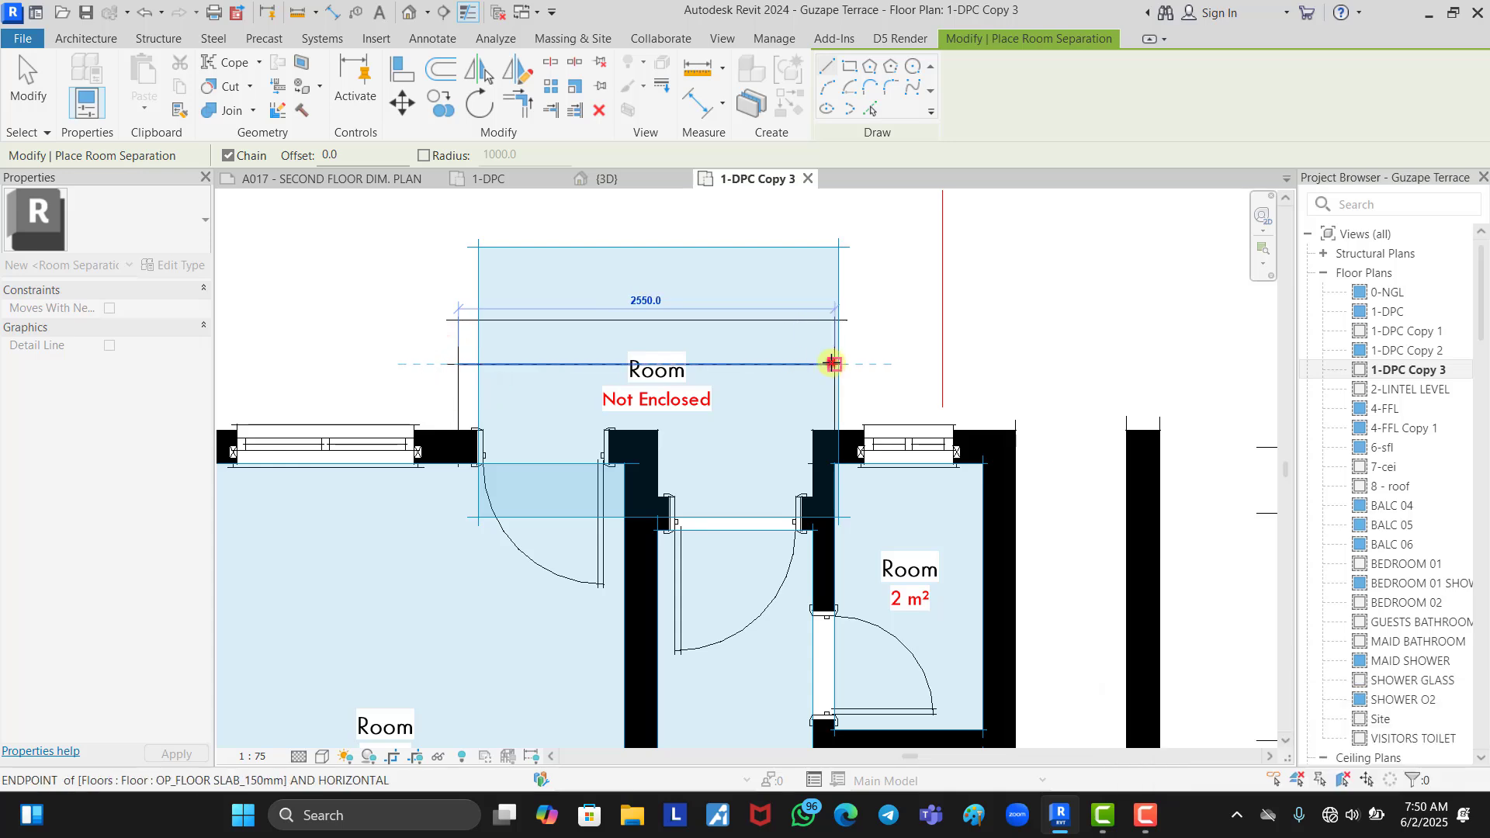
{"action": "left_click", "coordinate": [834, 430]}
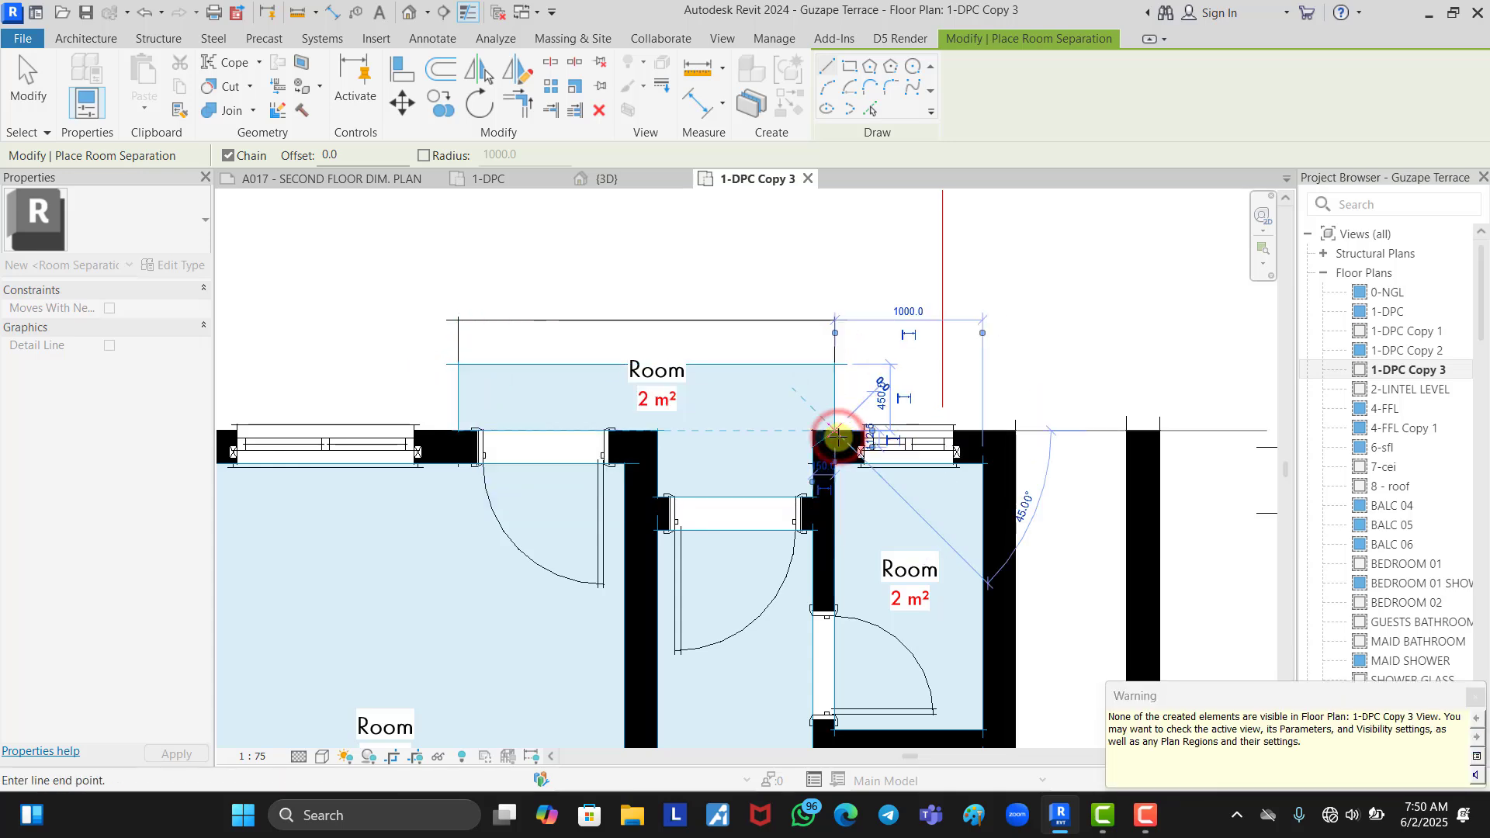
{"action": "scroll", "coordinate": [499, 246], "scroll_direction": "down", "scroll_amount": 2}
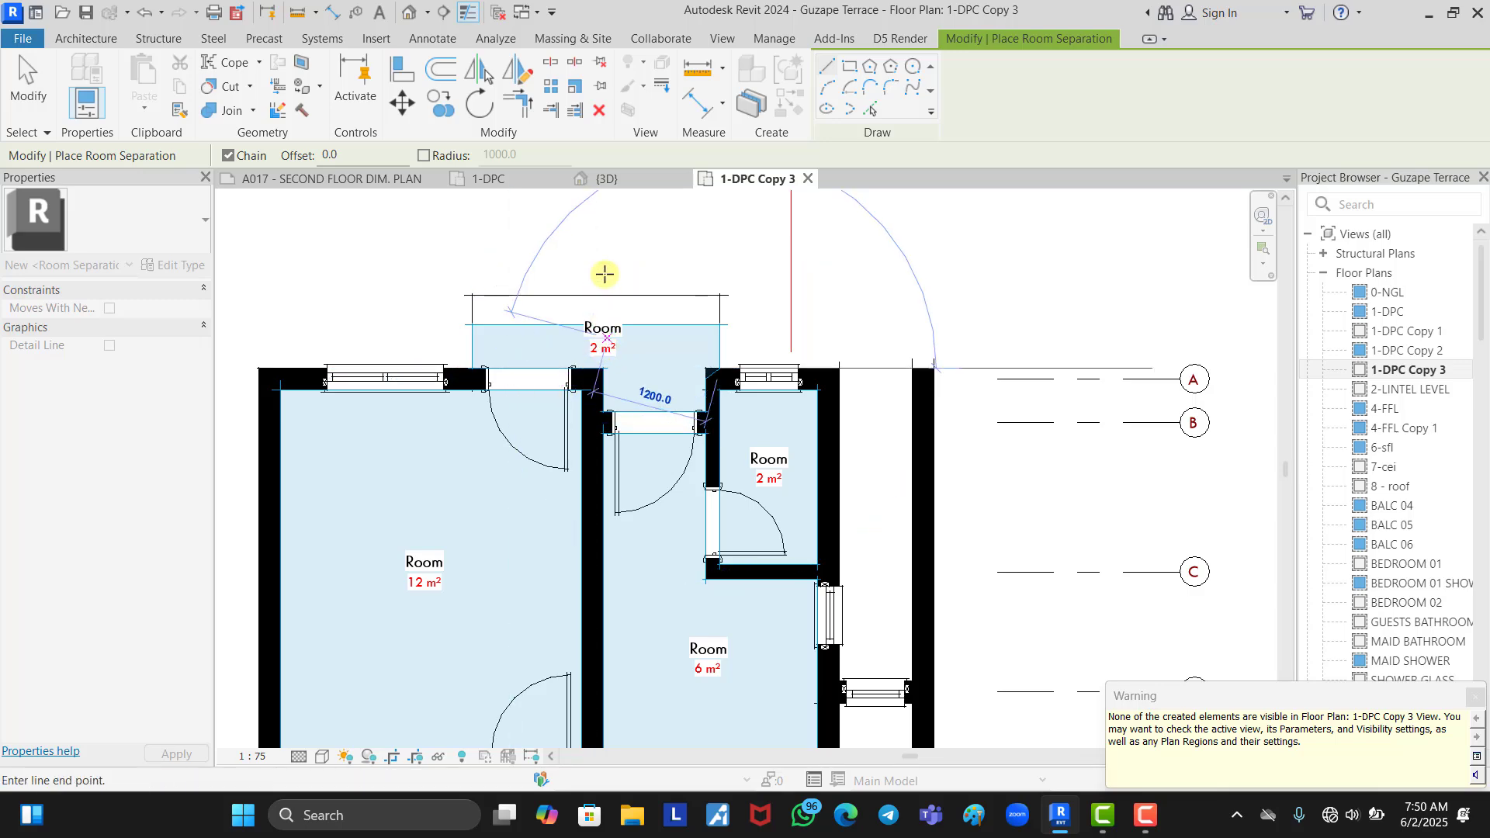
{"action": "scroll", "coordinate": [600, 289], "scroll_direction": "down", "scroll_amount": 5}
{"action": "key", "text": "Escape"}
{"action": "key", "text": "Escape"}
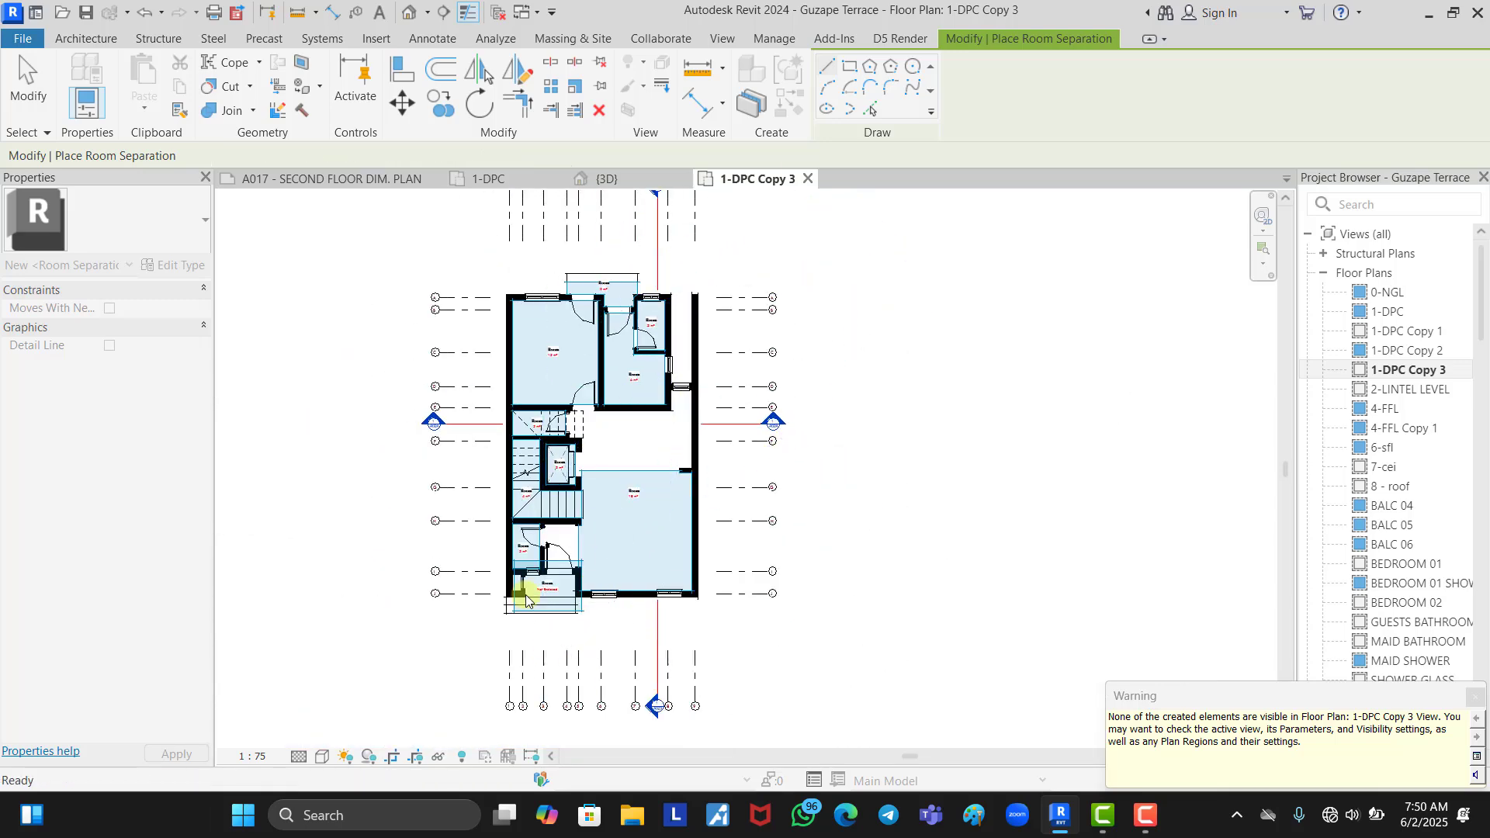
- Close the open front of the entrance porch at grid J with an 1825 mm room separation line and finish the command
{"action": "scroll", "coordinate": [532, 614], "scroll_direction": "up", "scroll_amount": 7}
{"action": "left_click", "coordinate": [494, 514]}
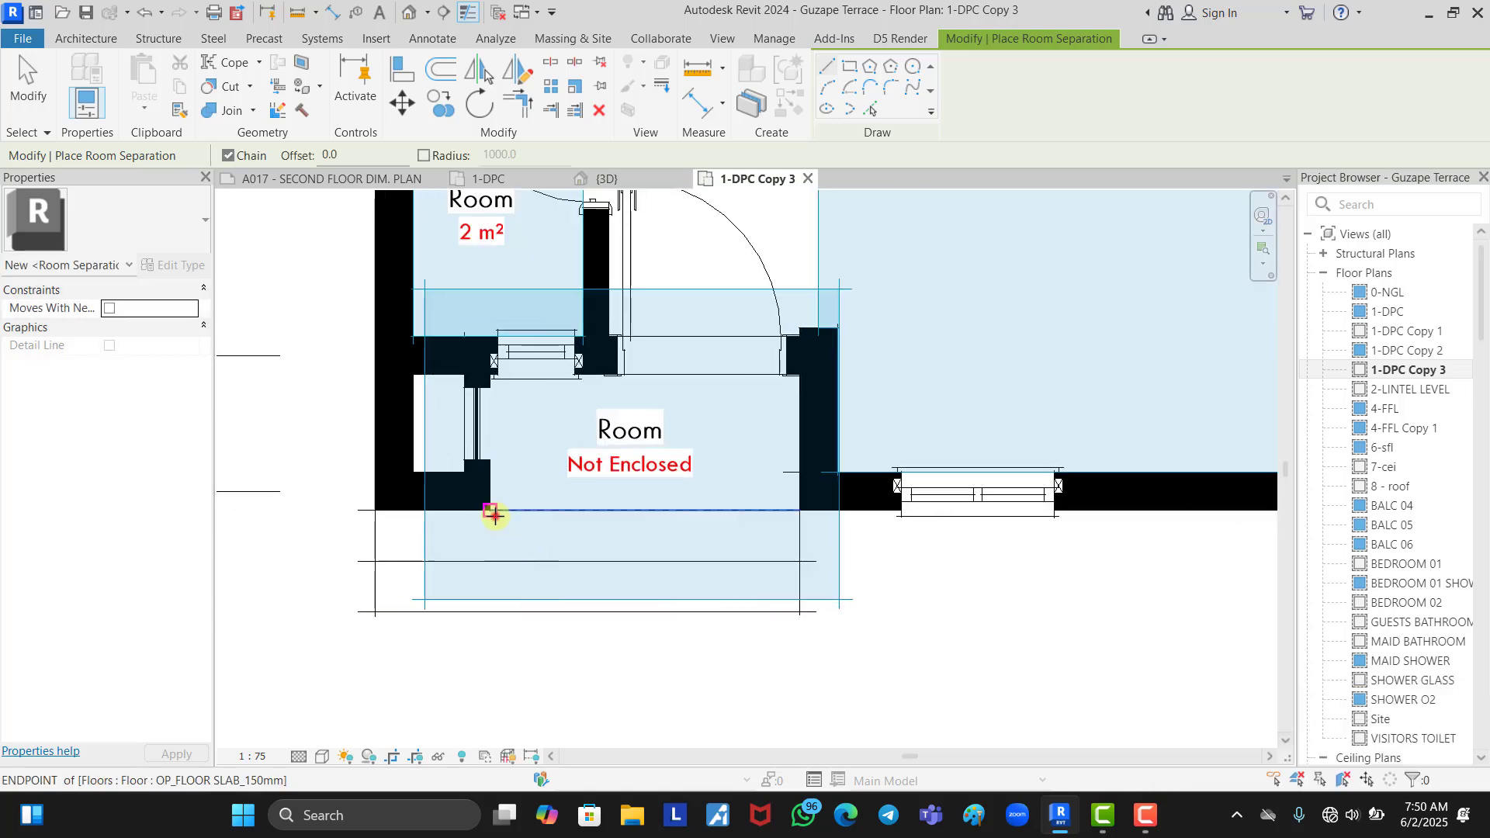
{"action": "left_click", "coordinate": [801, 511]}
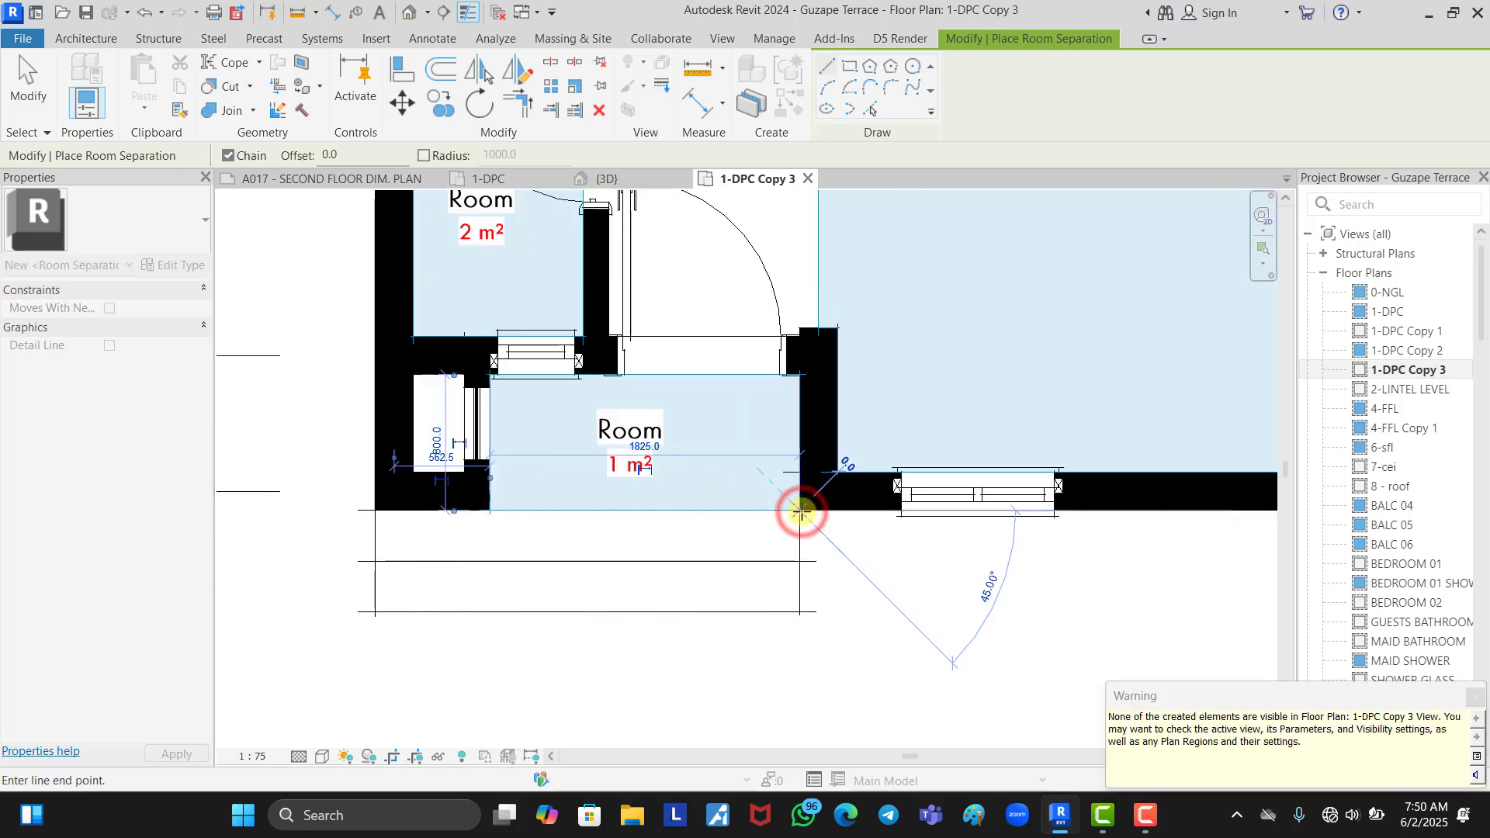
{"action": "key", "text": "Escape"}
{"action": "key", "text": "Escape"}
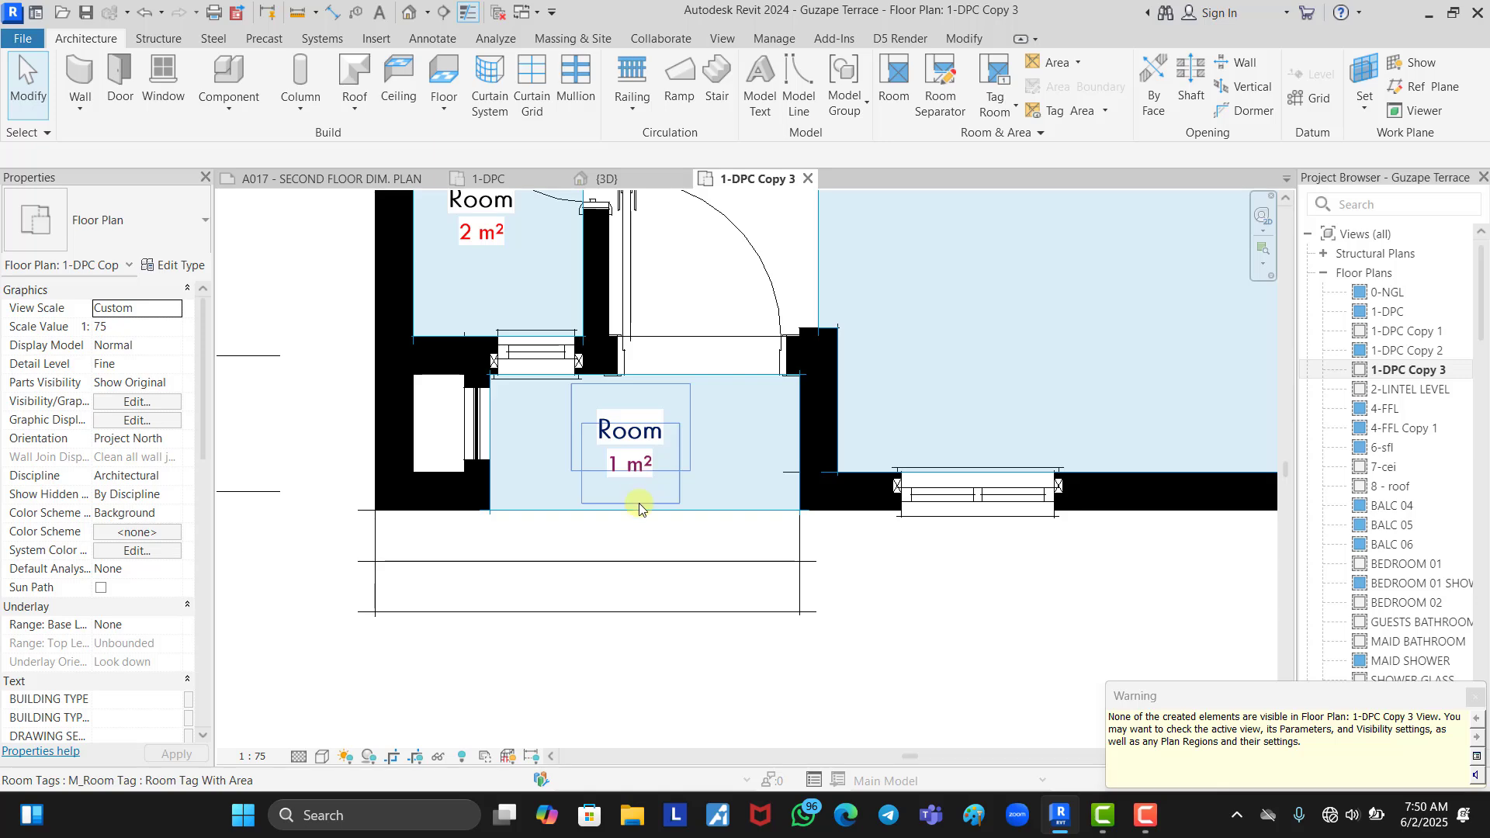
- Move the room tag of the porch above grid A so it sits over the recessed door opening
{"action": "scroll", "coordinate": [601, 652], "scroll_direction": "down", "scroll_amount": 7}
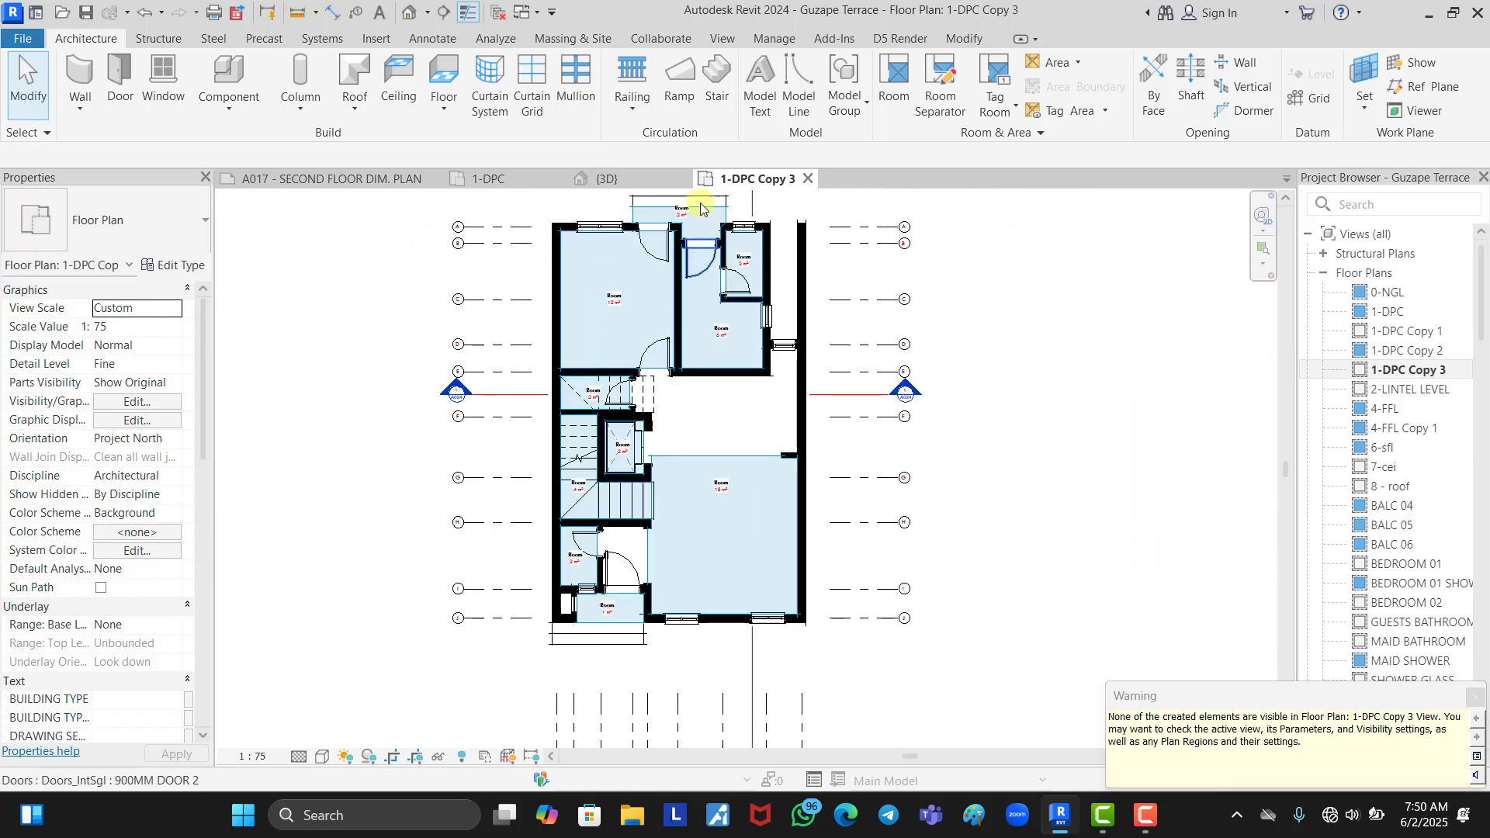
{"action": "scroll", "coordinate": [706, 222], "scroll_direction": "up", "scroll_amount": 5}
{"action": "left_click", "coordinate": [672, 253]}
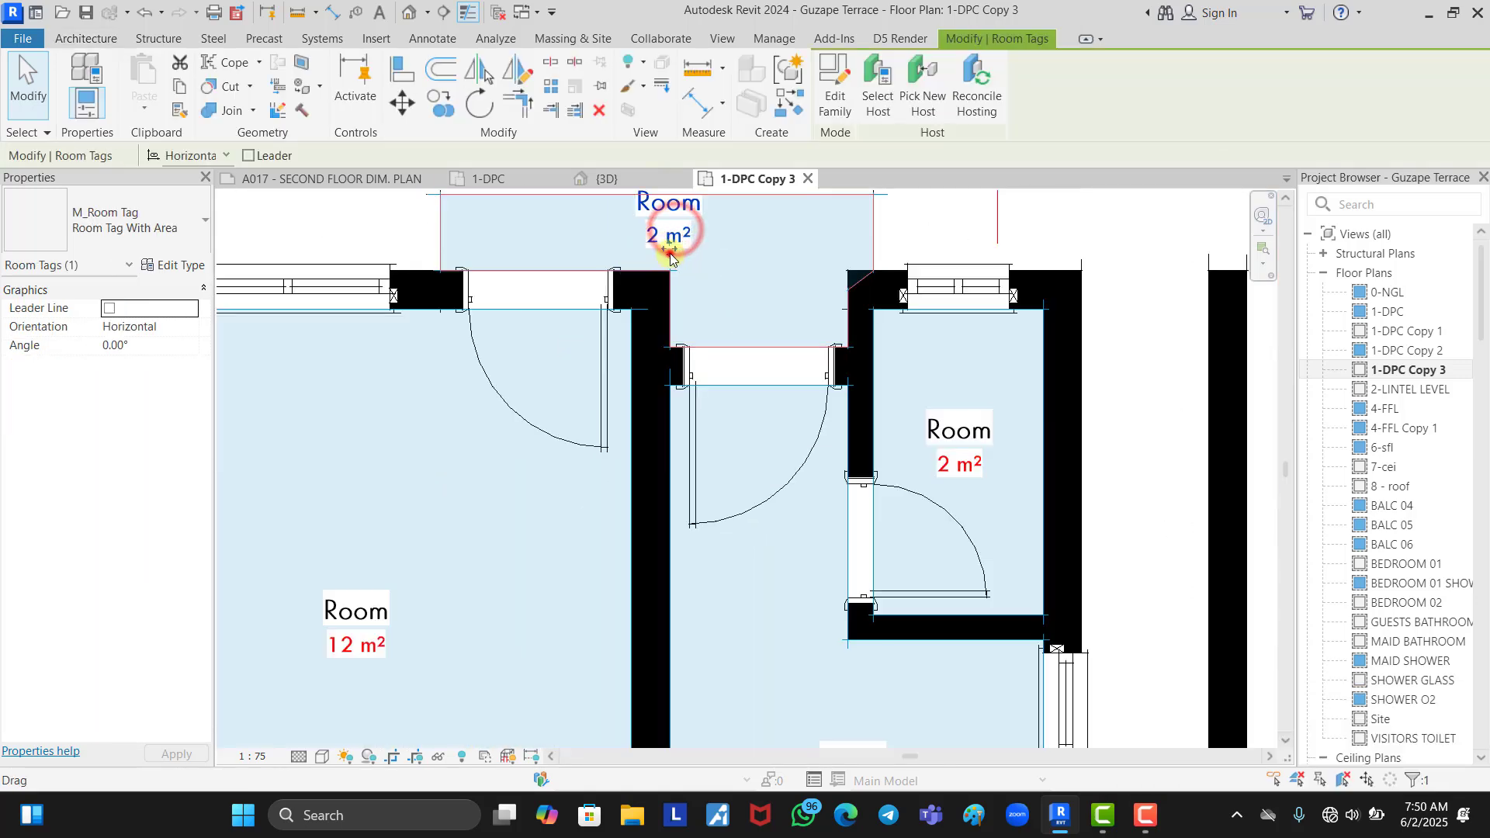
{"action": "left_click_drag", "start_coordinate": [741, 296], "coordinate": [740, 295]}
{"action": "left_click", "coordinate": [1057, 222]}
{"action": "scroll", "coordinate": [733, 252], "scroll_direction": "down", "scroll_amount": 5}
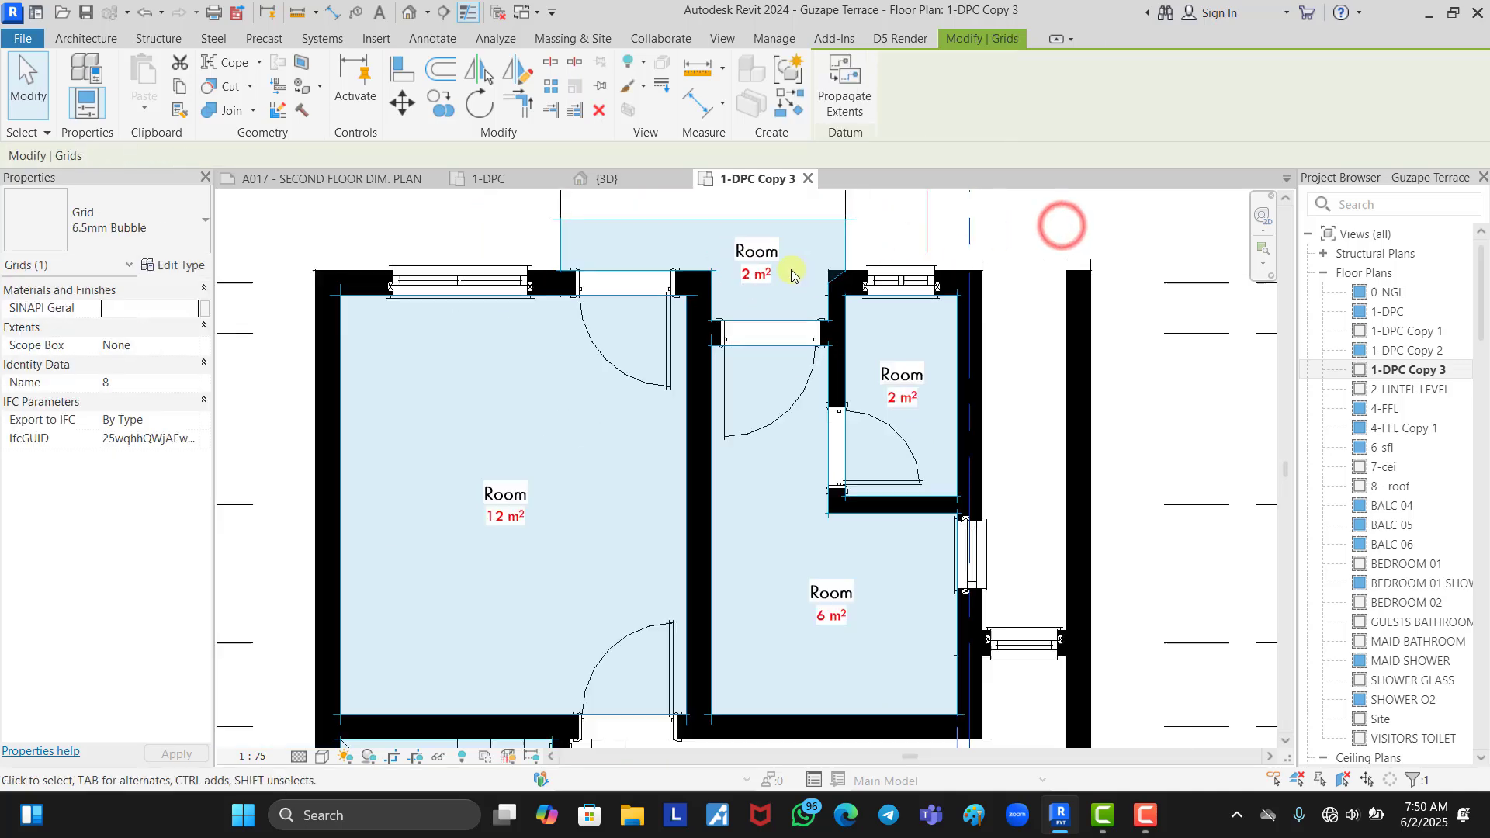
{"action": "scroll", "coordinate": [721, 247], "scroll_direction": "down", "scroll_amount": 1}
{"action": "scroll", "coordinate": [744, 243], "scroll_direction": "down", "scroll_amount": 2}
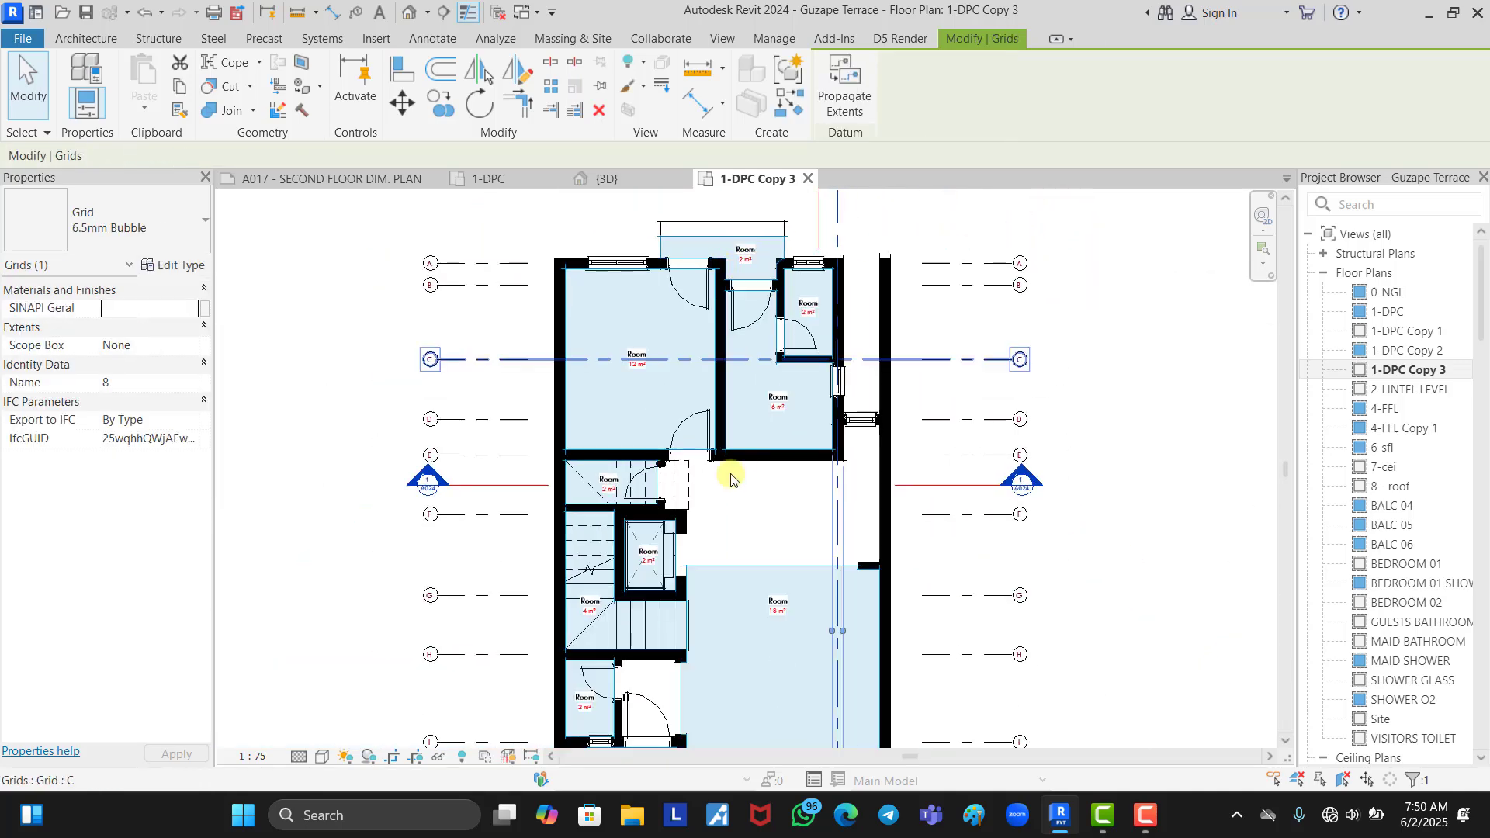
{"action": "scroll", "coordinate": [758, 515], "scroll_direction": "up", "scroll_amount": 1}
{"action": "scroll", "coordinate": [788, 492], "scroll_direction": "up", "scroll_amount": 1}
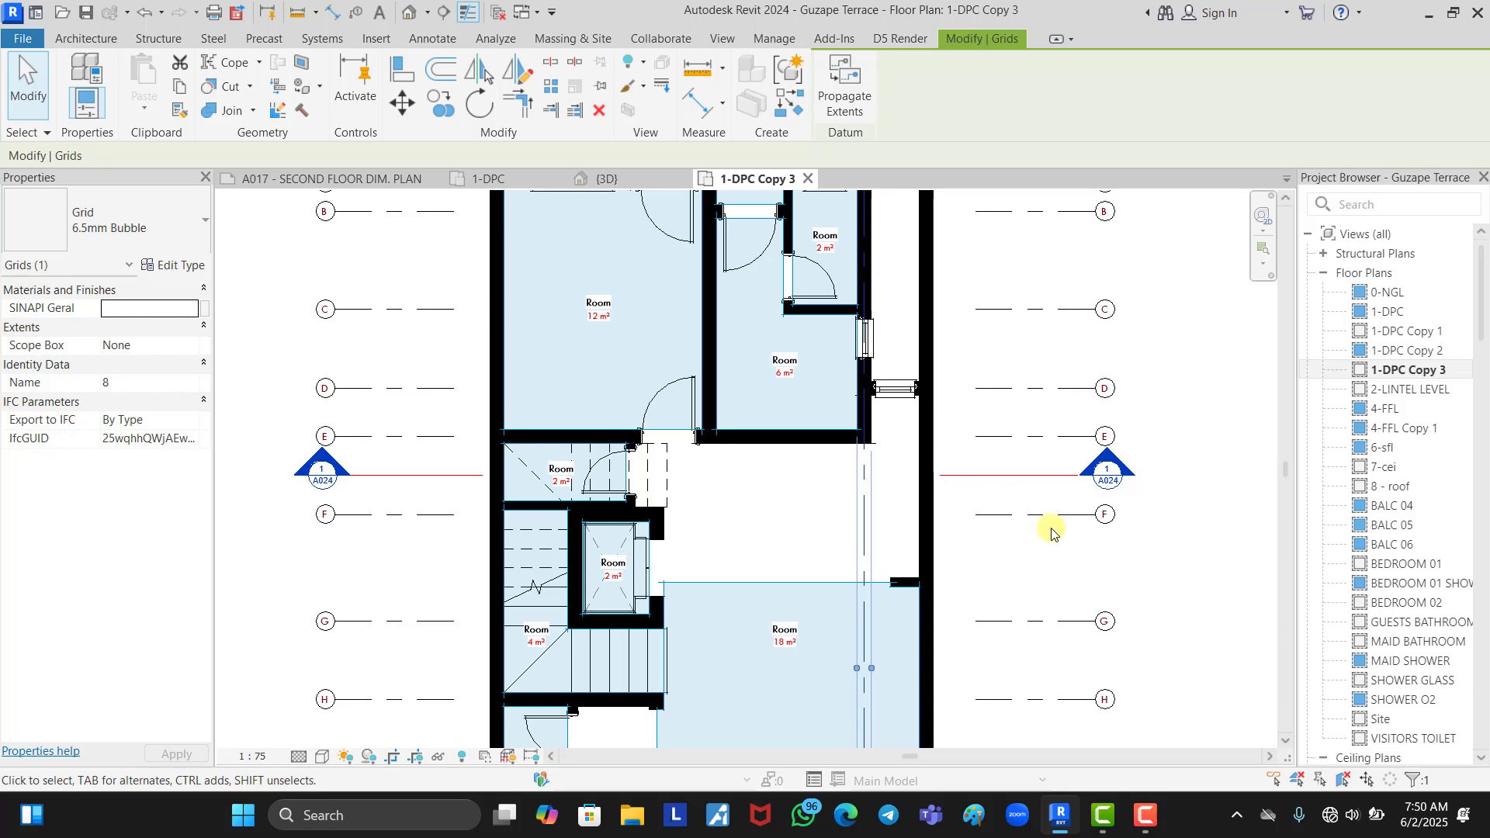
- Place tagged rooms in the open space below grid E and in the entrance lobby, and finish the command
{"action": "left_click", "coordinate": [1083, 567]}
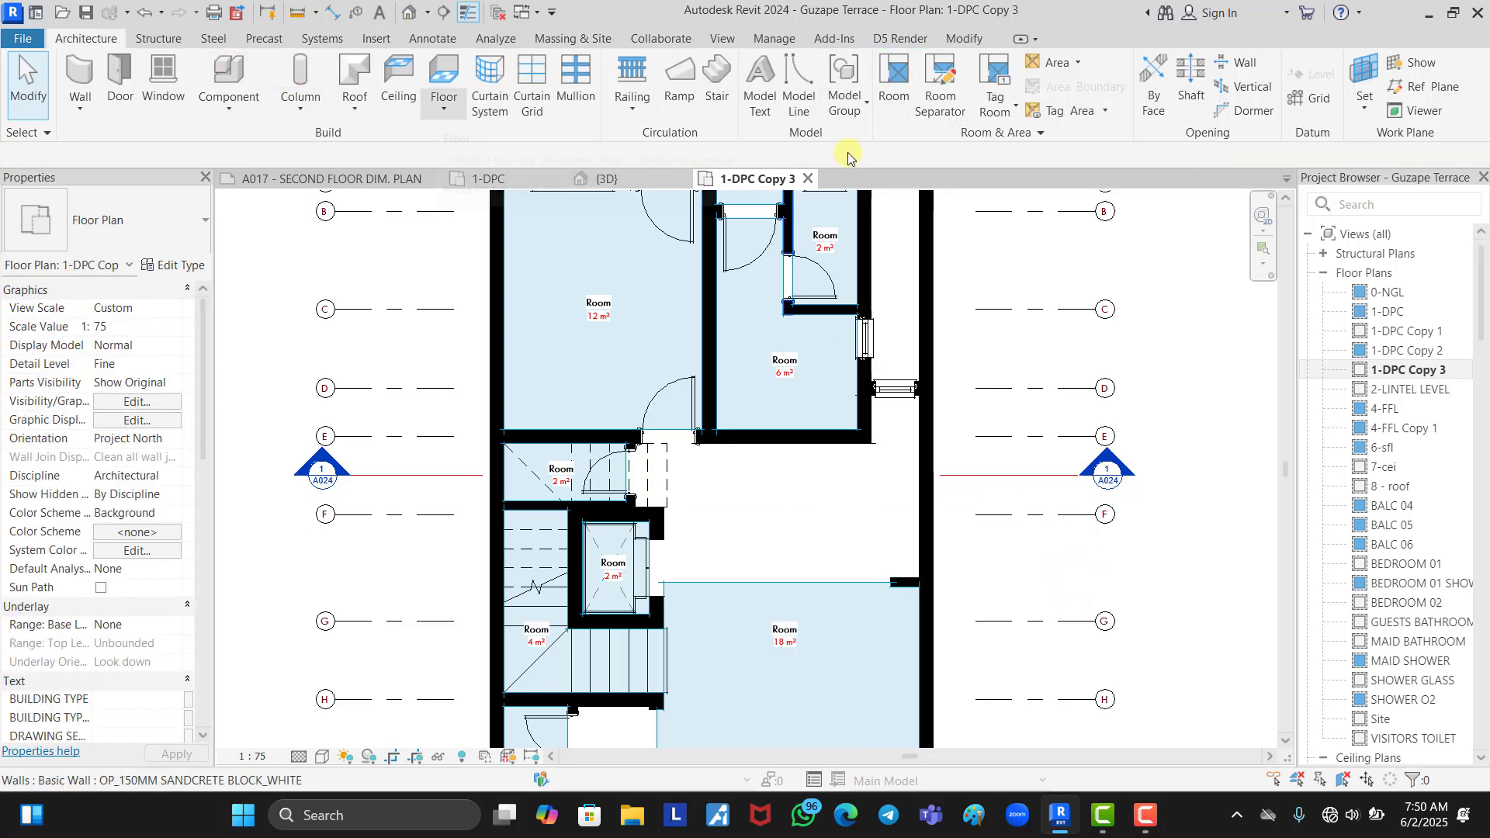
{"action": "left_click", "coordinate": [898, 83]}
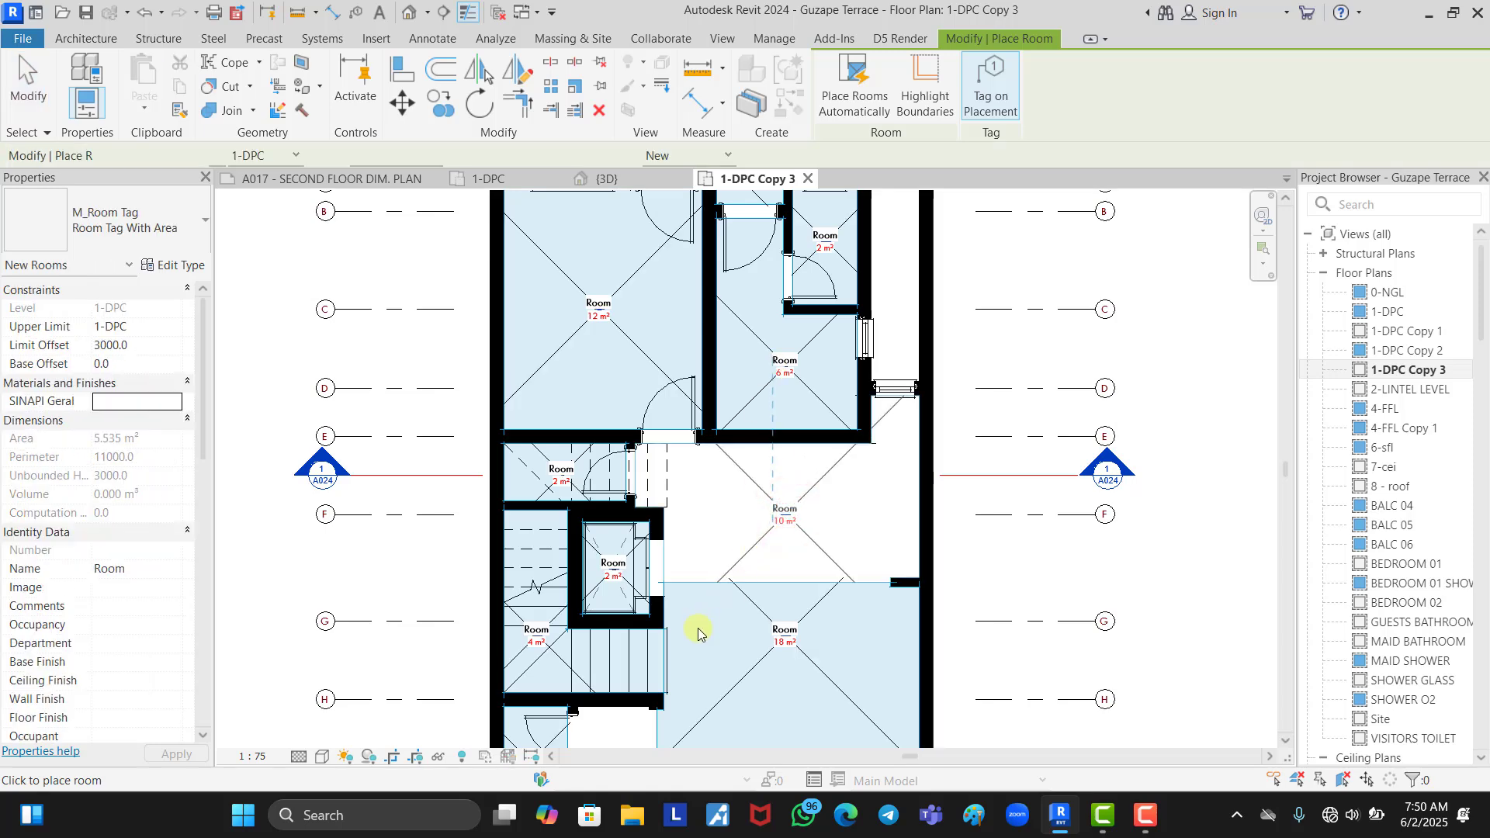
{"action": "scroll", "coordinate": [698, 632], "scroll_direction": "down", "scroll_amount": 3}
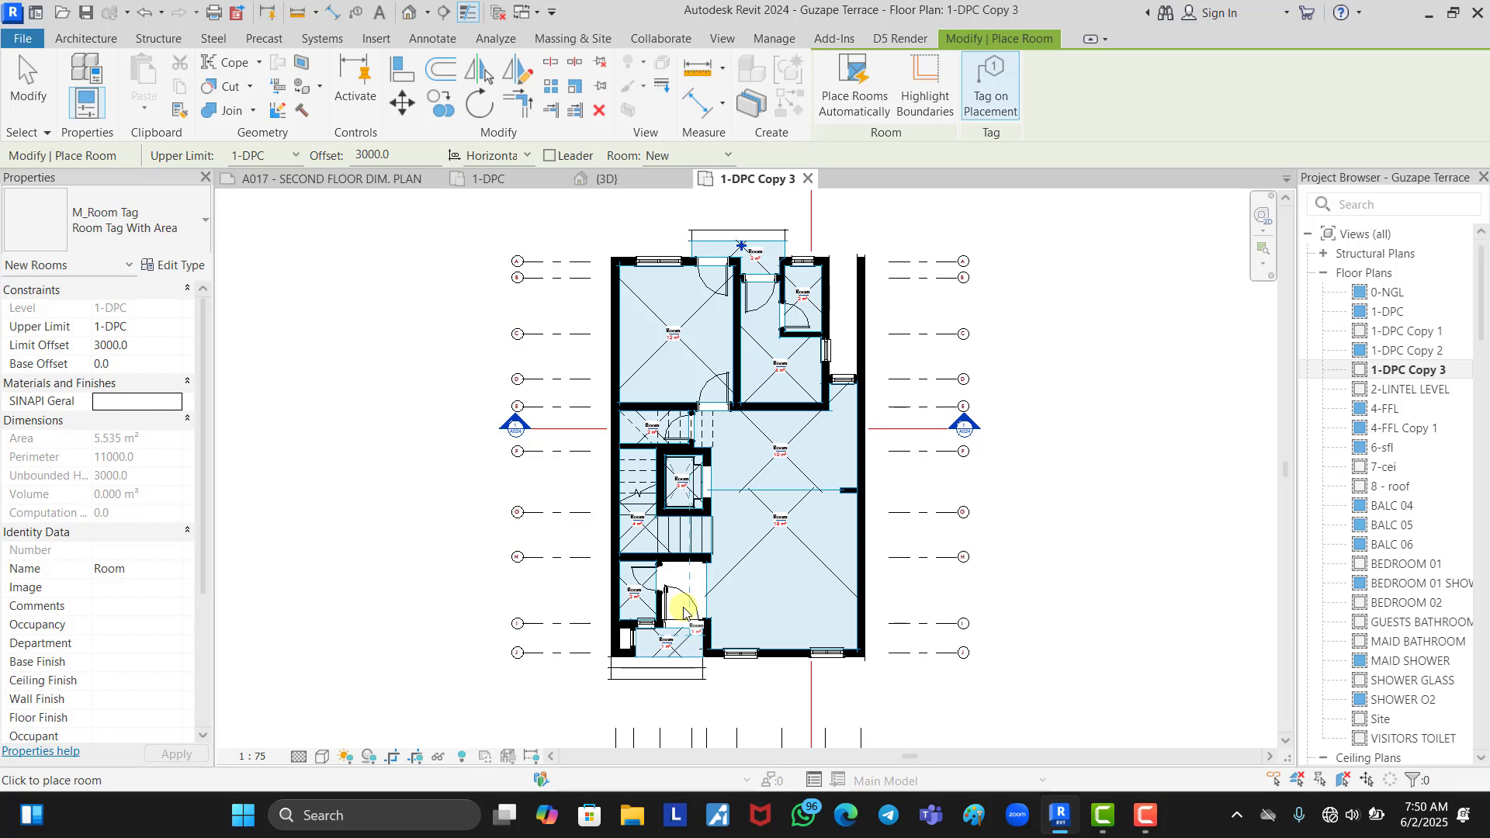
{"action": "scroll", "coordinate": [683, 613], "scroll_direction": "up", "scroll_amount": 5}
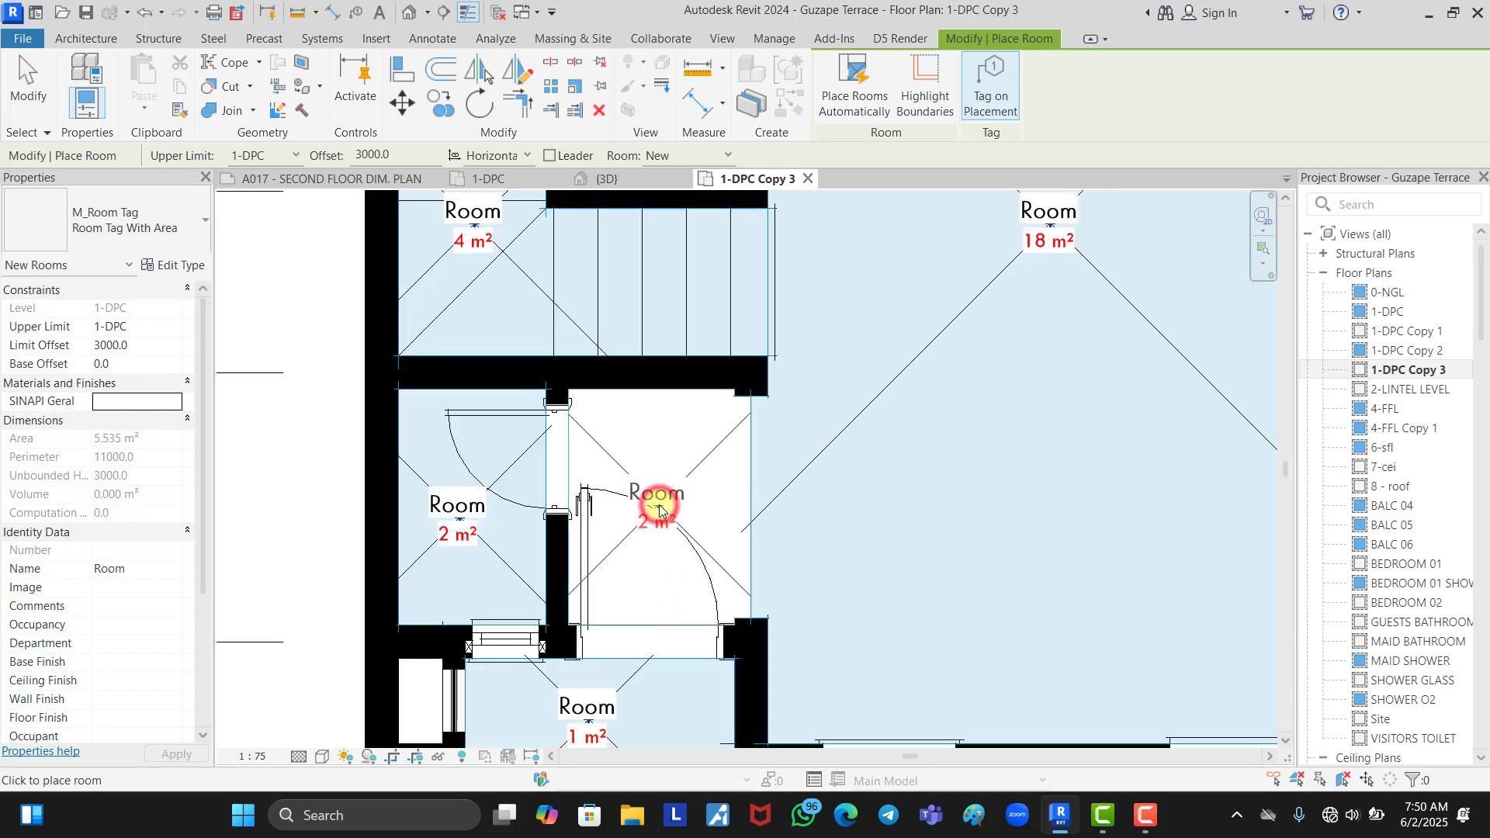
{"action": "left_click", "coordinate": [658, 508]}
{"action": "key", "text": "Escape"}
{"action": "key", "text": "Escape"}
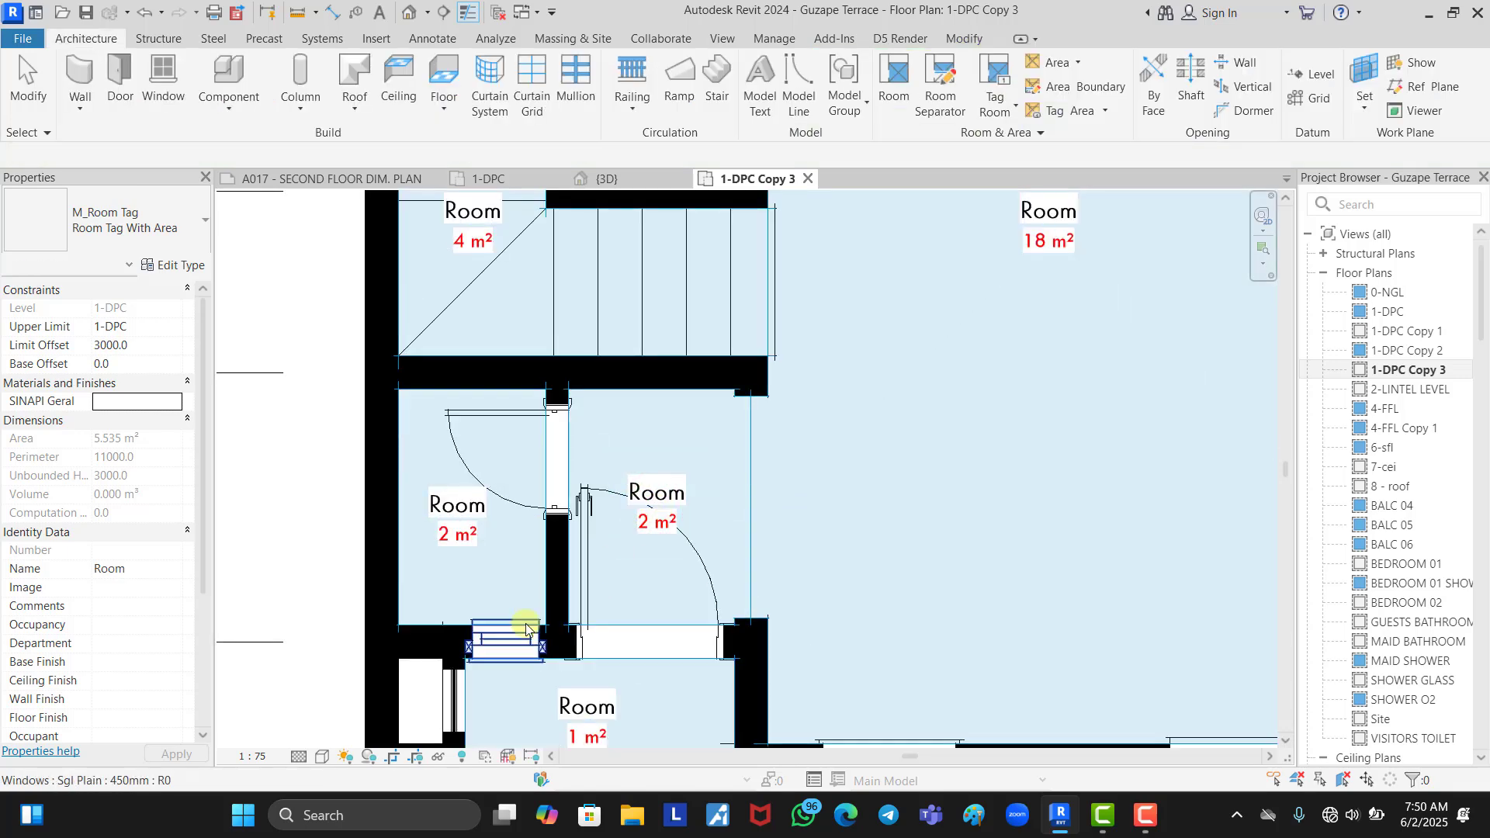
- Rename the 12 m² room between grids A and E as "kitchen" in its room tag
{"action": "scroll", "coordinate": [533, 622], "scroll_direction": "down", "scroll_amount": 4}
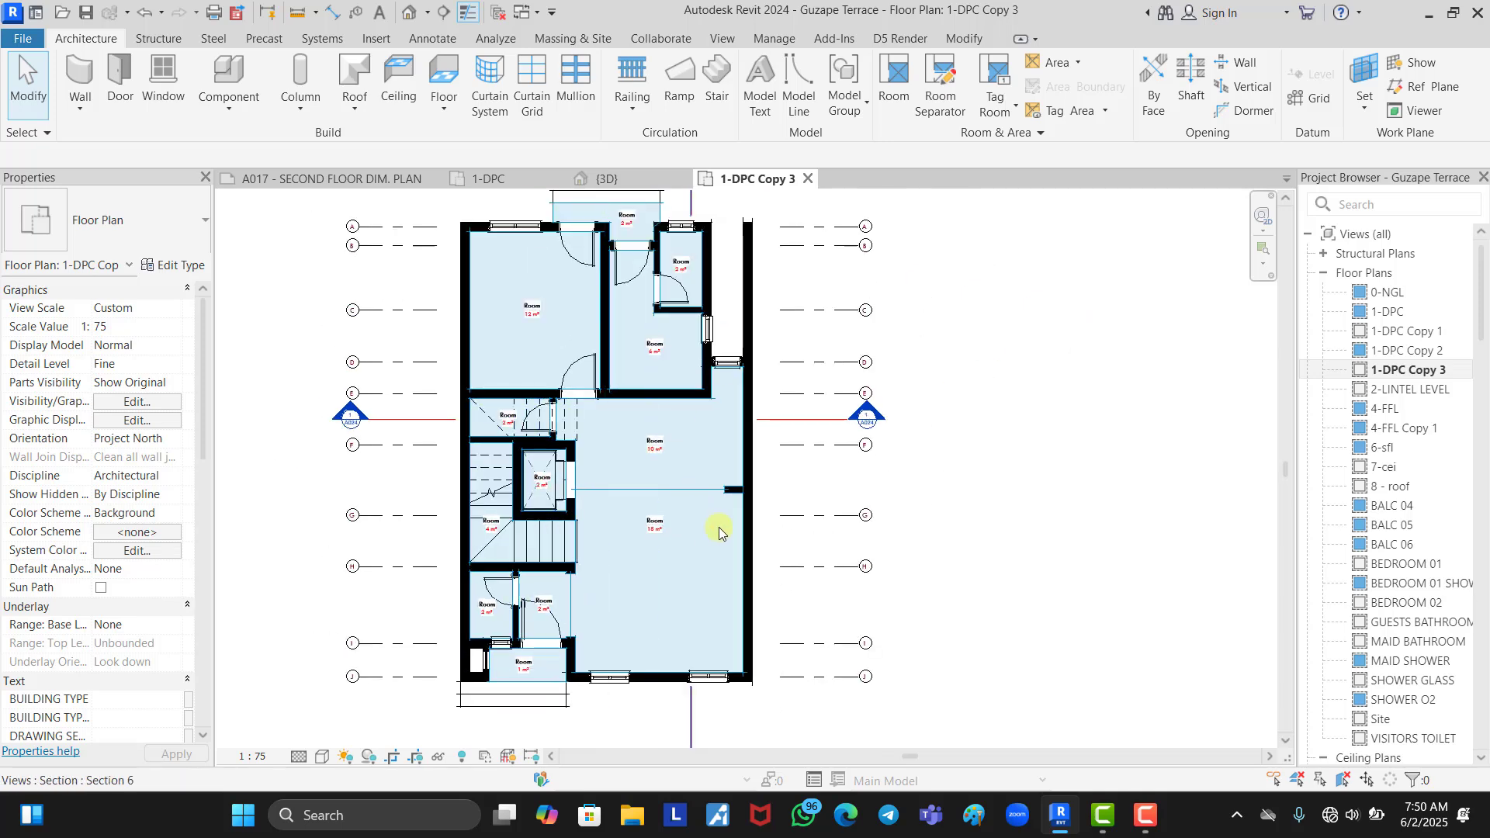
{"action": "scroll", "coordinate": [1052, 559], "scroll_direction": "down", "scroll_amount": 3}
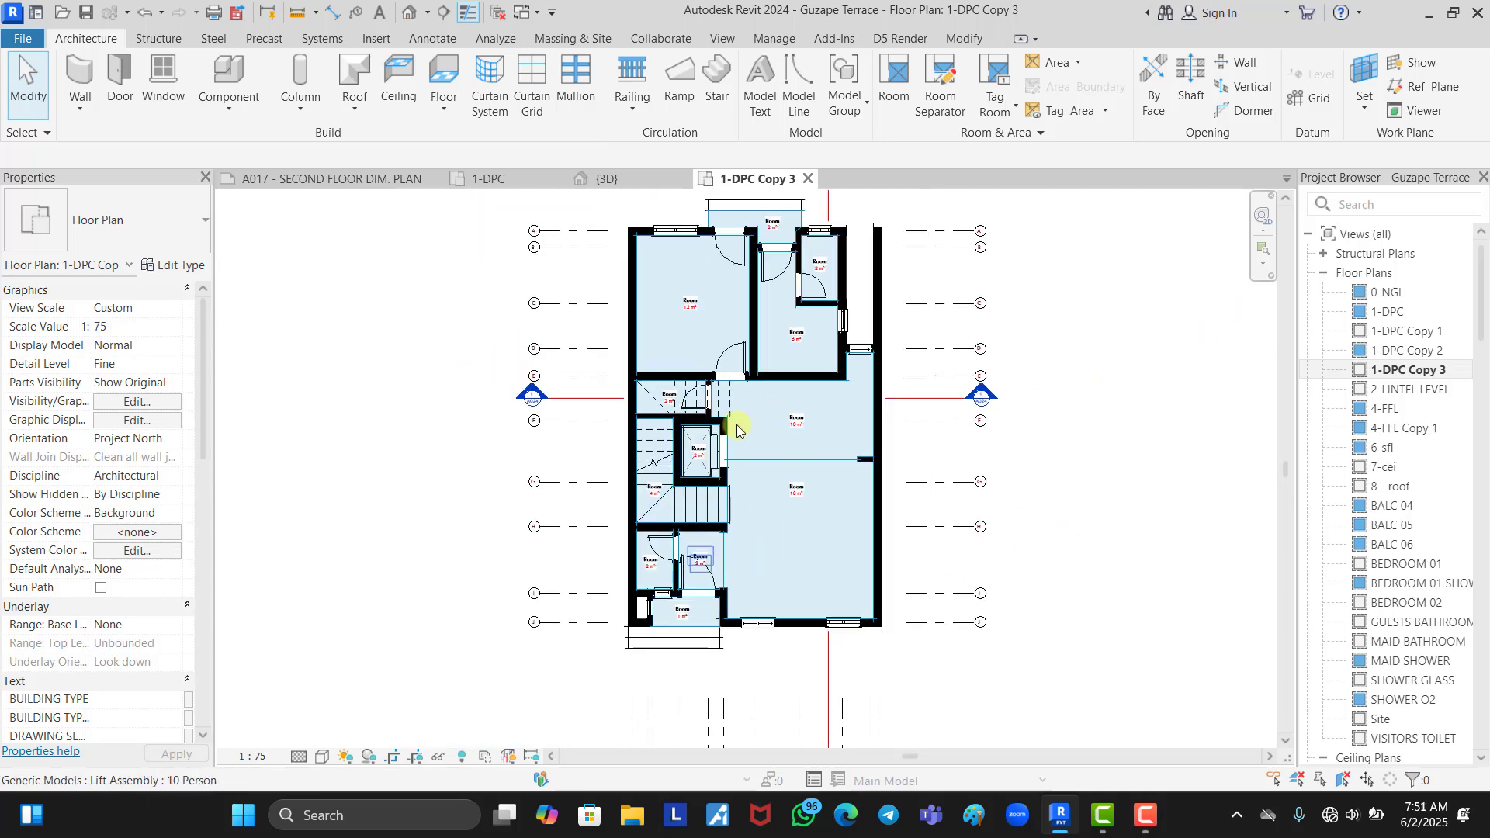
{"action": "scroll", "coordinate": [775, 334], "scroll_direction": "up", "scroll_amount": 2}
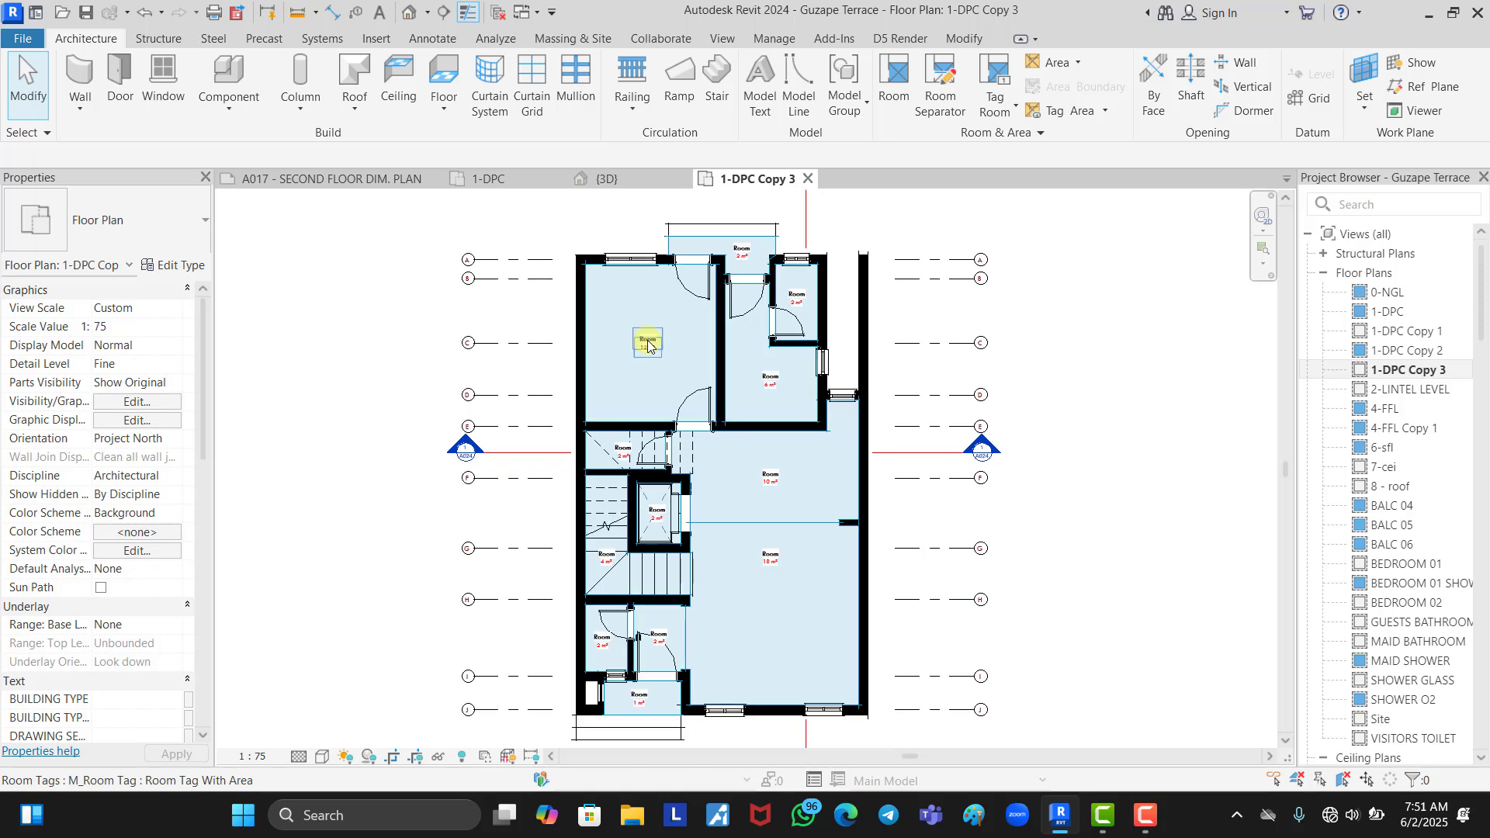
{"action": "scroll", "coordinate": [776, 290], "scroll_direction": "up", "scroll_amount": 1}
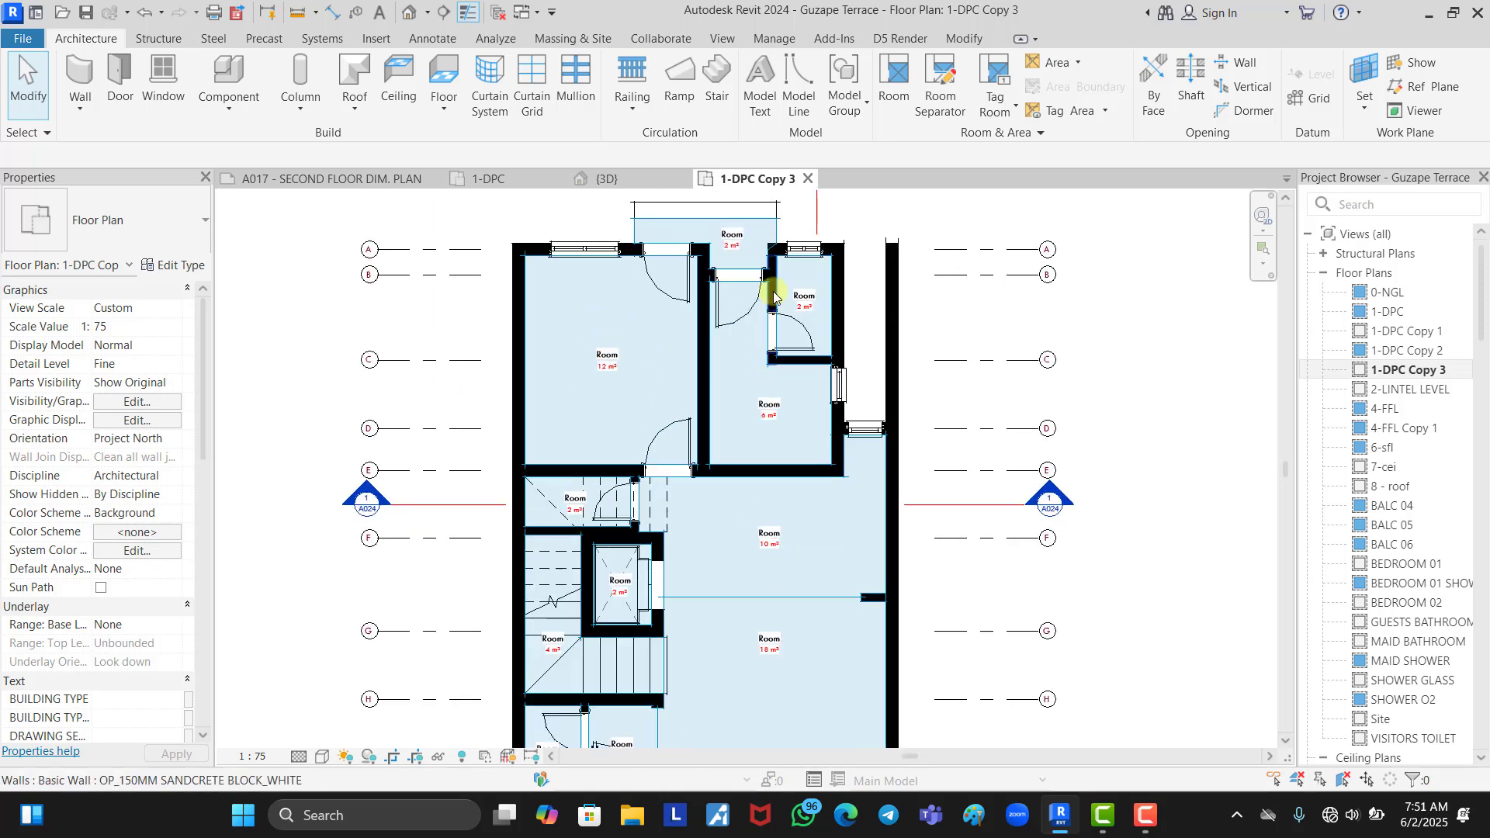
{"action": "scroll", "coordinate": [575, 345], "scroll_direction": "up", "scroll_amount": 4}
{"action": "left_click", "coordinate": [672, 380]}
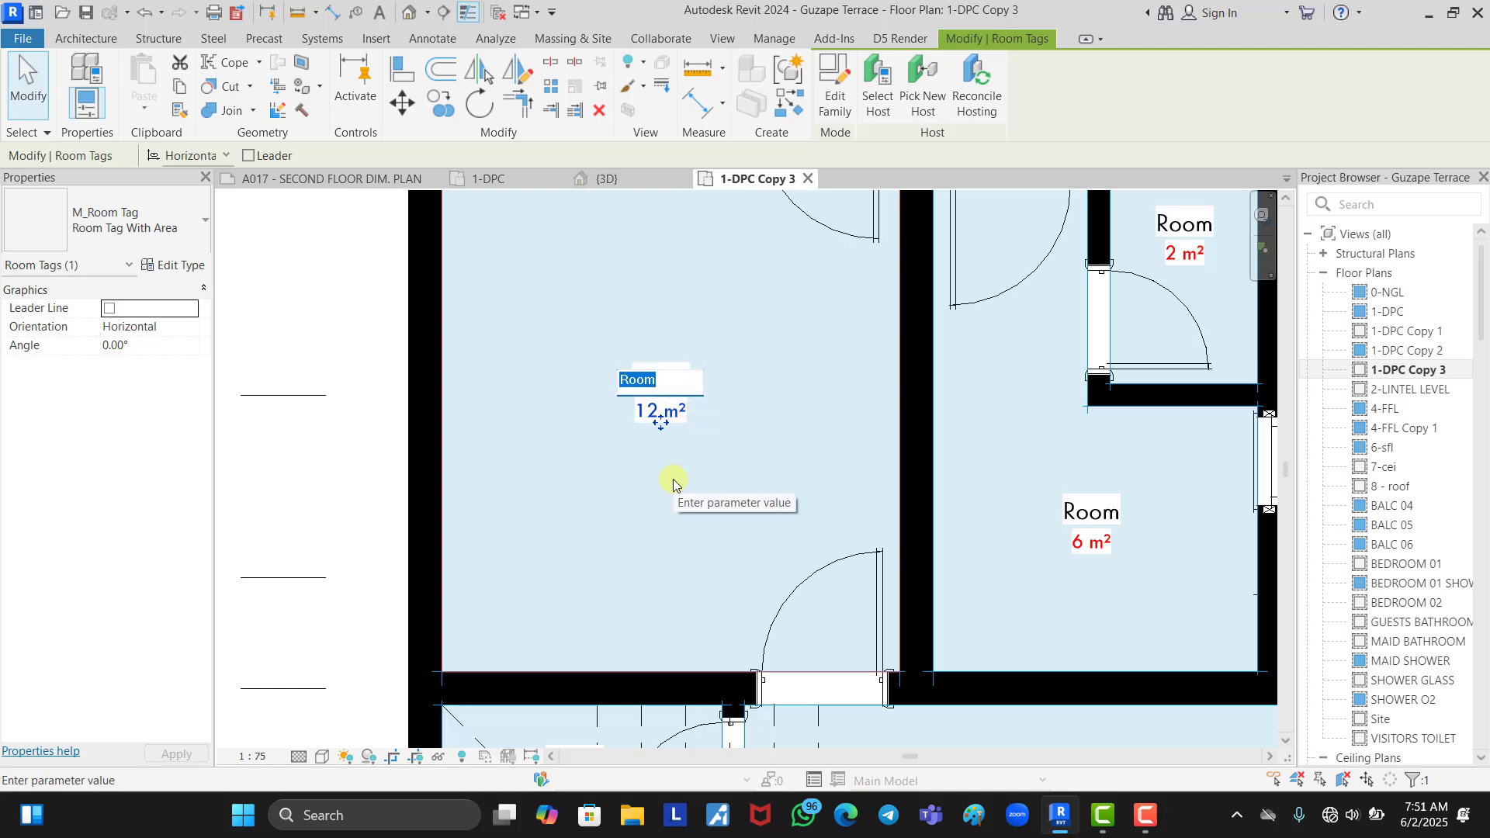
{"action": "type", "text": "kitchen"}
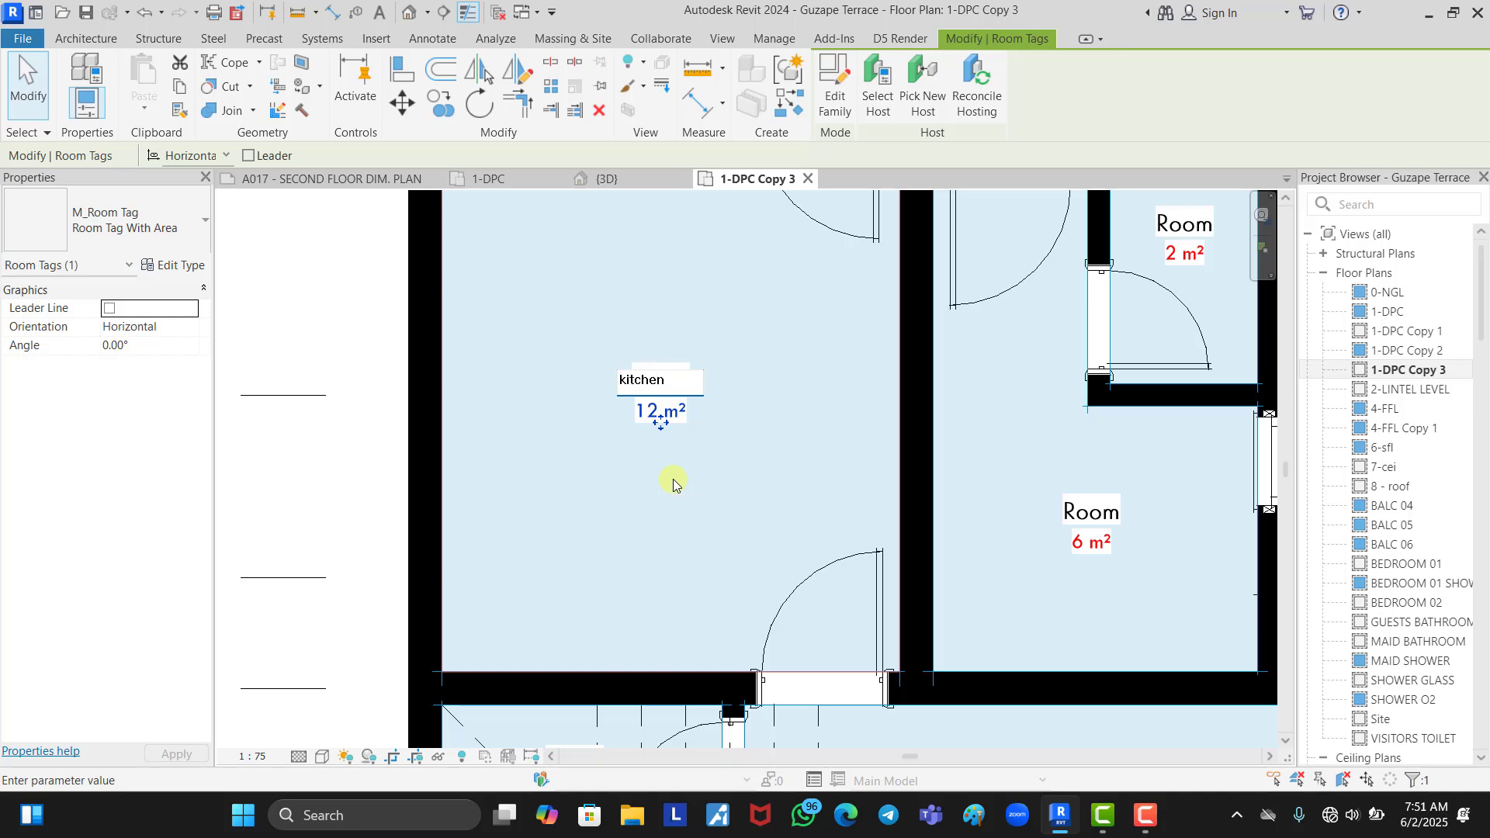
{"action": "left_click", "coordinate": [667, 501]}
- Rename the 6 m² room beside the kitchen as "Maid room" and its adjoining 2 m² room as "Bath"
{"action": "scroll", "coordinate": [482, 490], "scroll_direction": "down", "scroll_amount": 3}
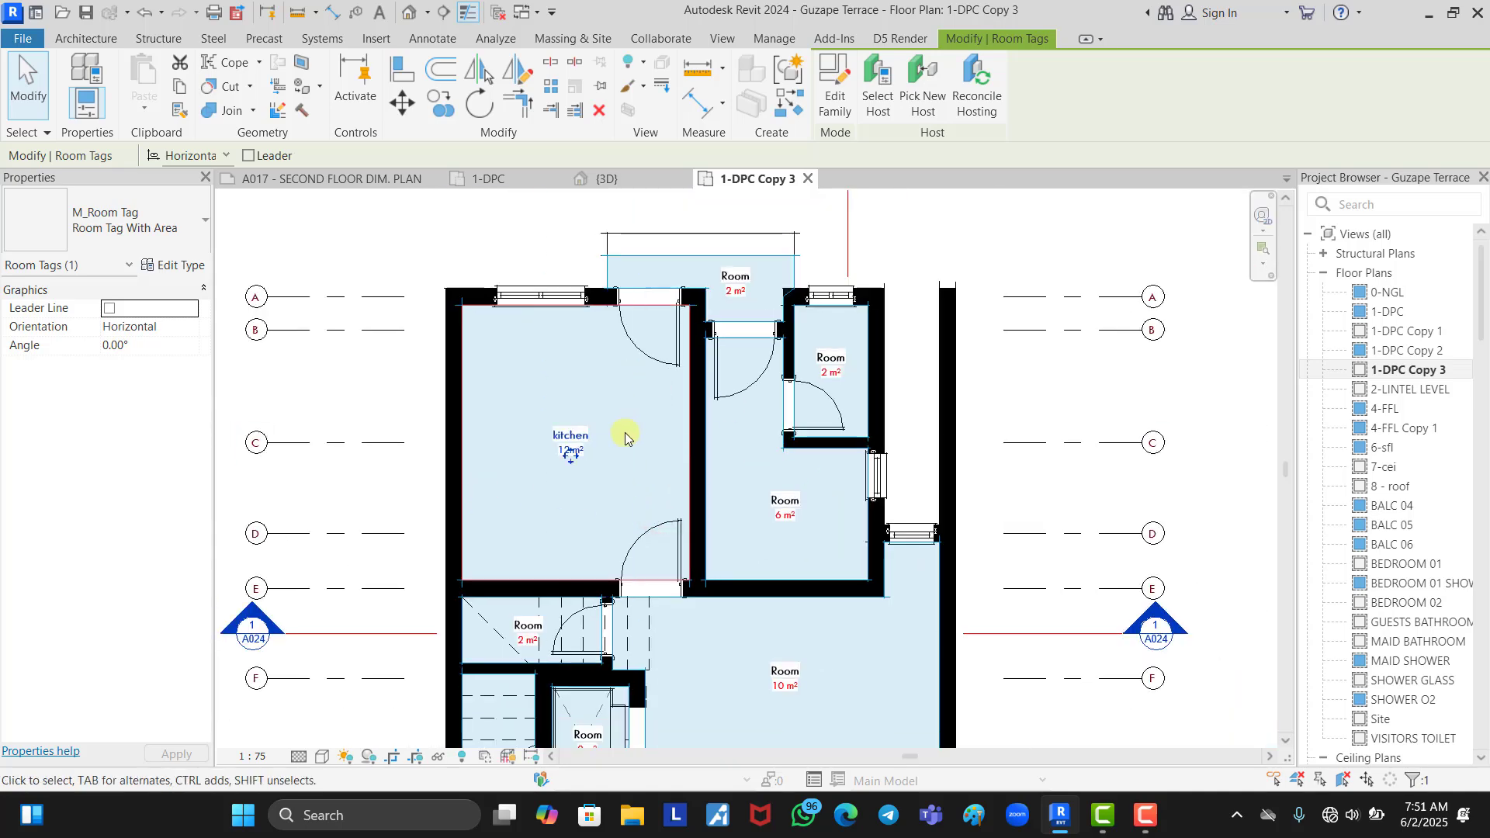
{"action": "scroll", "coordinate": [570, 450], "scroll_direction": "up", "scroll_amount": 4}
{"action": "scroll", "coordinate": [558, 449], "scroll_direction": "down", "scroll_amount": 3}
{"action": "scroll", "coordinate": [799, 516], "scroll_direction": "up", "scroll_amount": 3}
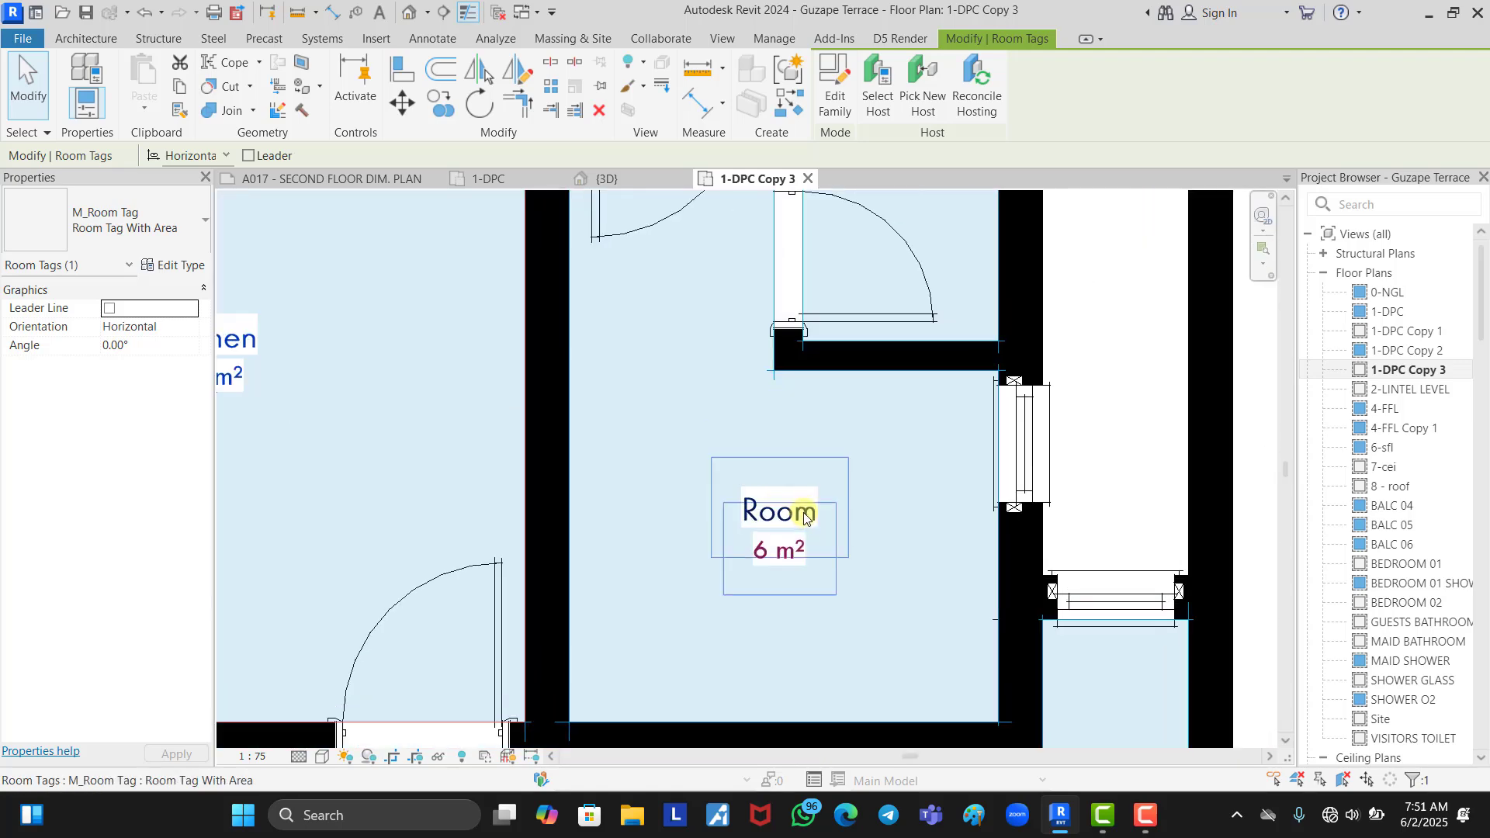
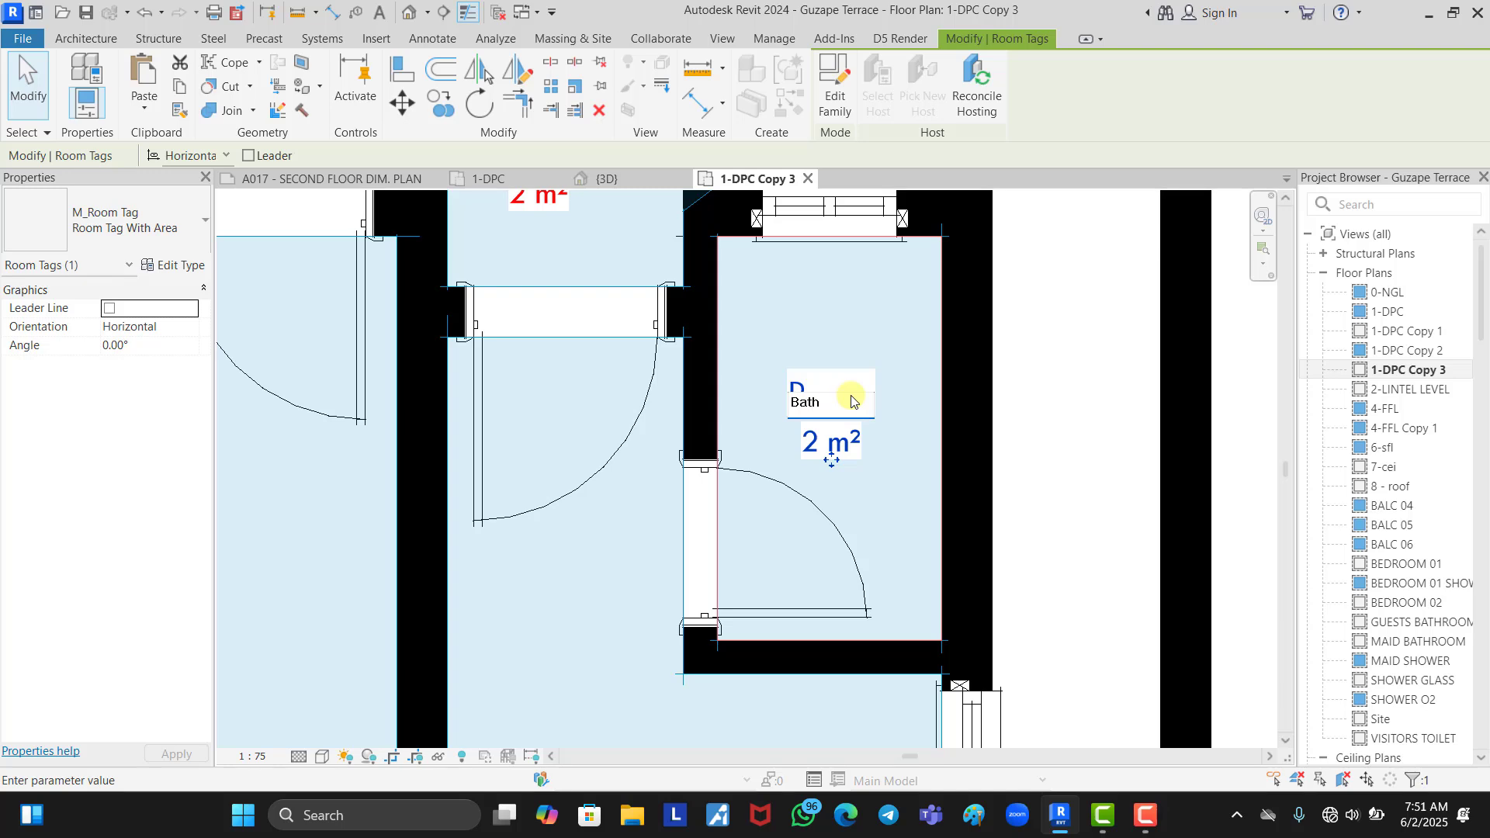
{"action": "left_click", "coordinate": [1056, 422]}
- Rename the porch room above grid A as "Balc." in its room tag
{"action": "scroll", "coordinate": [1057, 422], "scroll_direction": "down", "scroll_amount": 3}
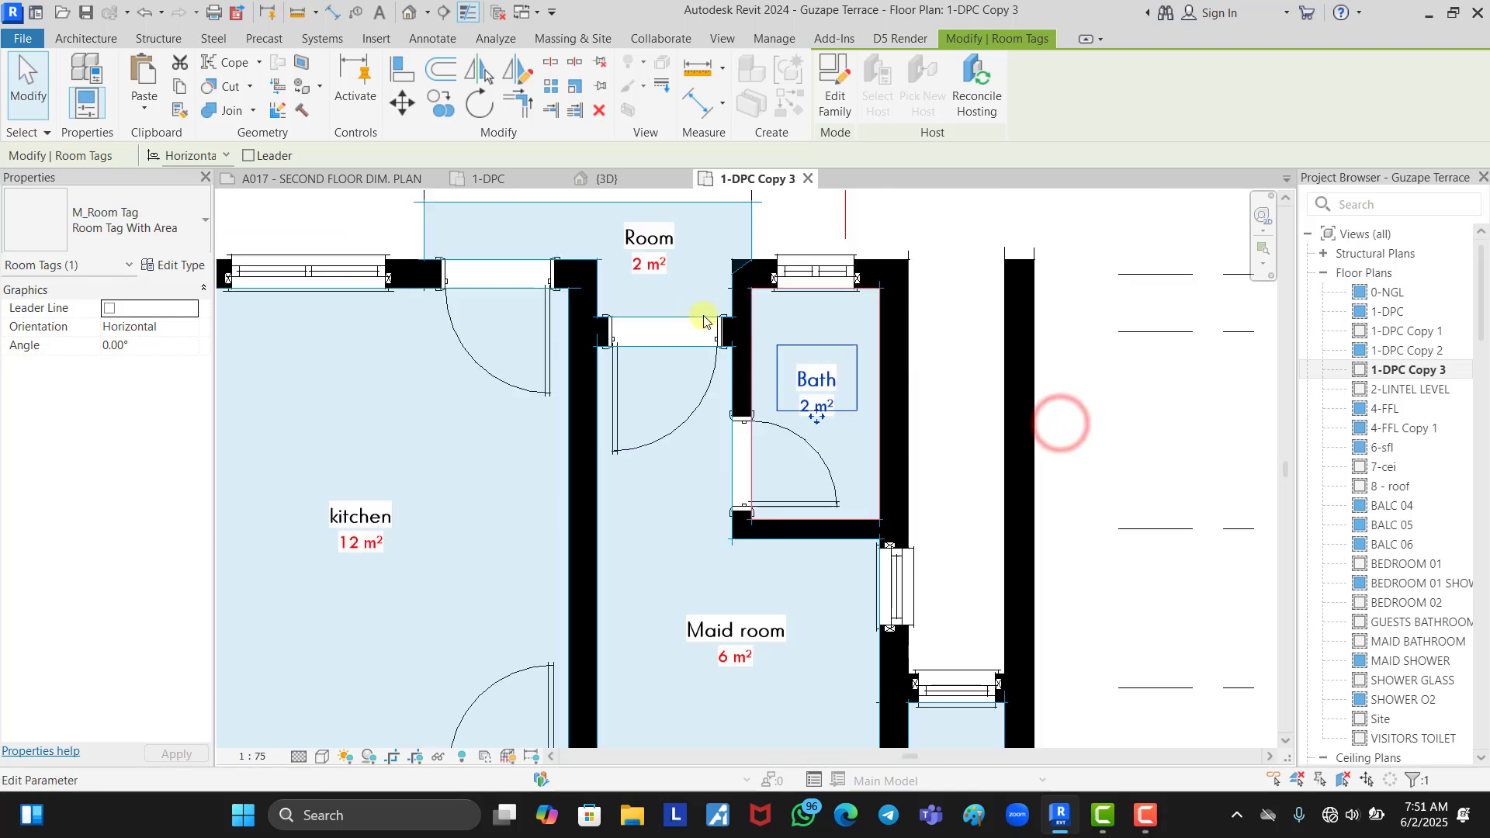
{"action": "scroll", "coordinate": [650, 239], "scroll_direction": "up", "scroll_amount": 2}
{"action": "left_click", "coordinate": [644, 236]}
{"action": "type", "text": "ba"}
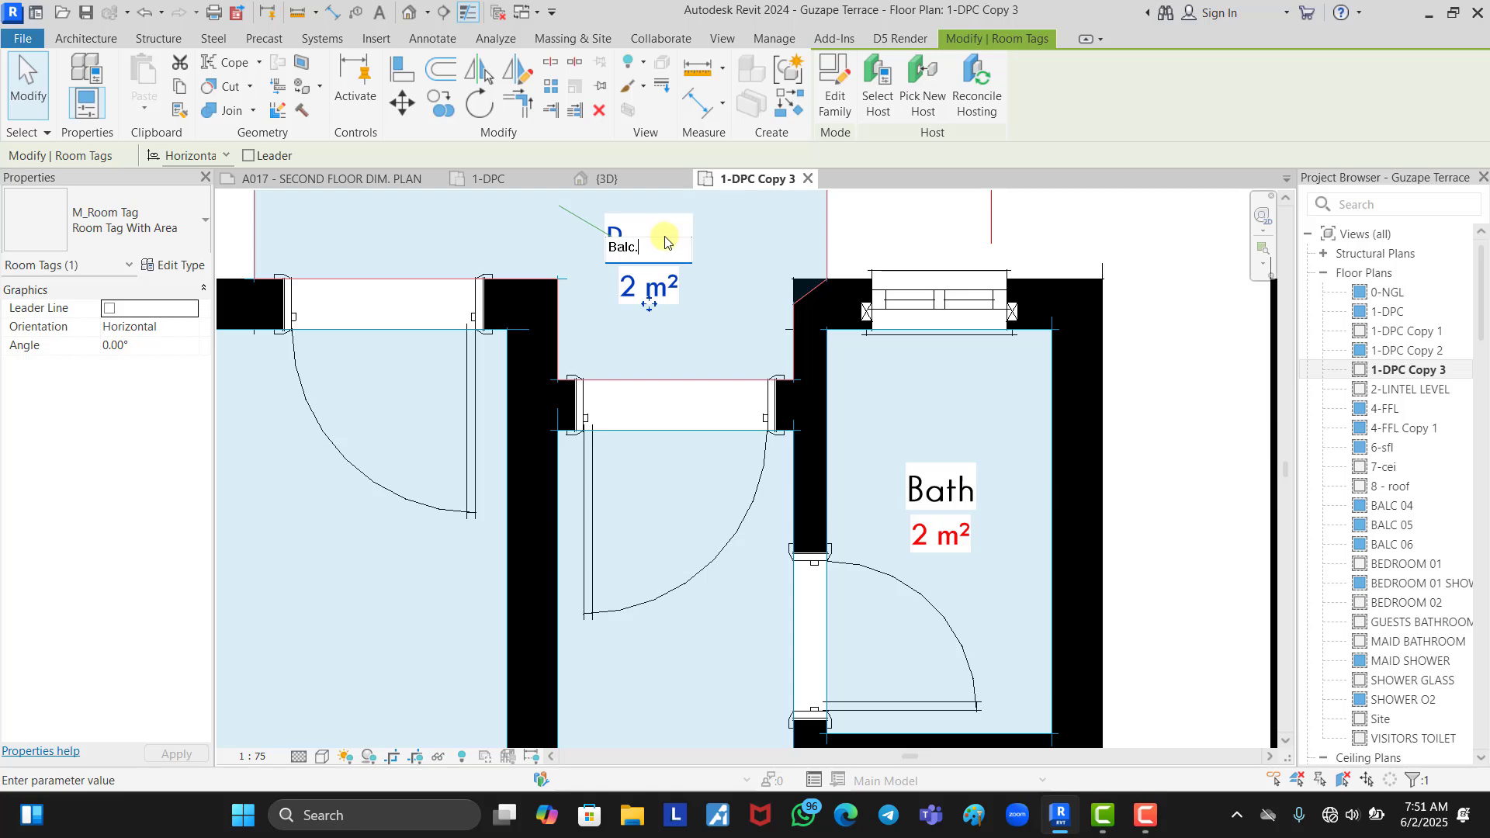
{"action": "left_click", "coordinate": [940, 216]}
- Rename the 10 m² open space as "Dining" and the small room under the stairs below the kitchen as "Store"
{"action": "scroll", "coordinate": [923, 242], "scroll_direction": "down", "scroll_amount": 4}
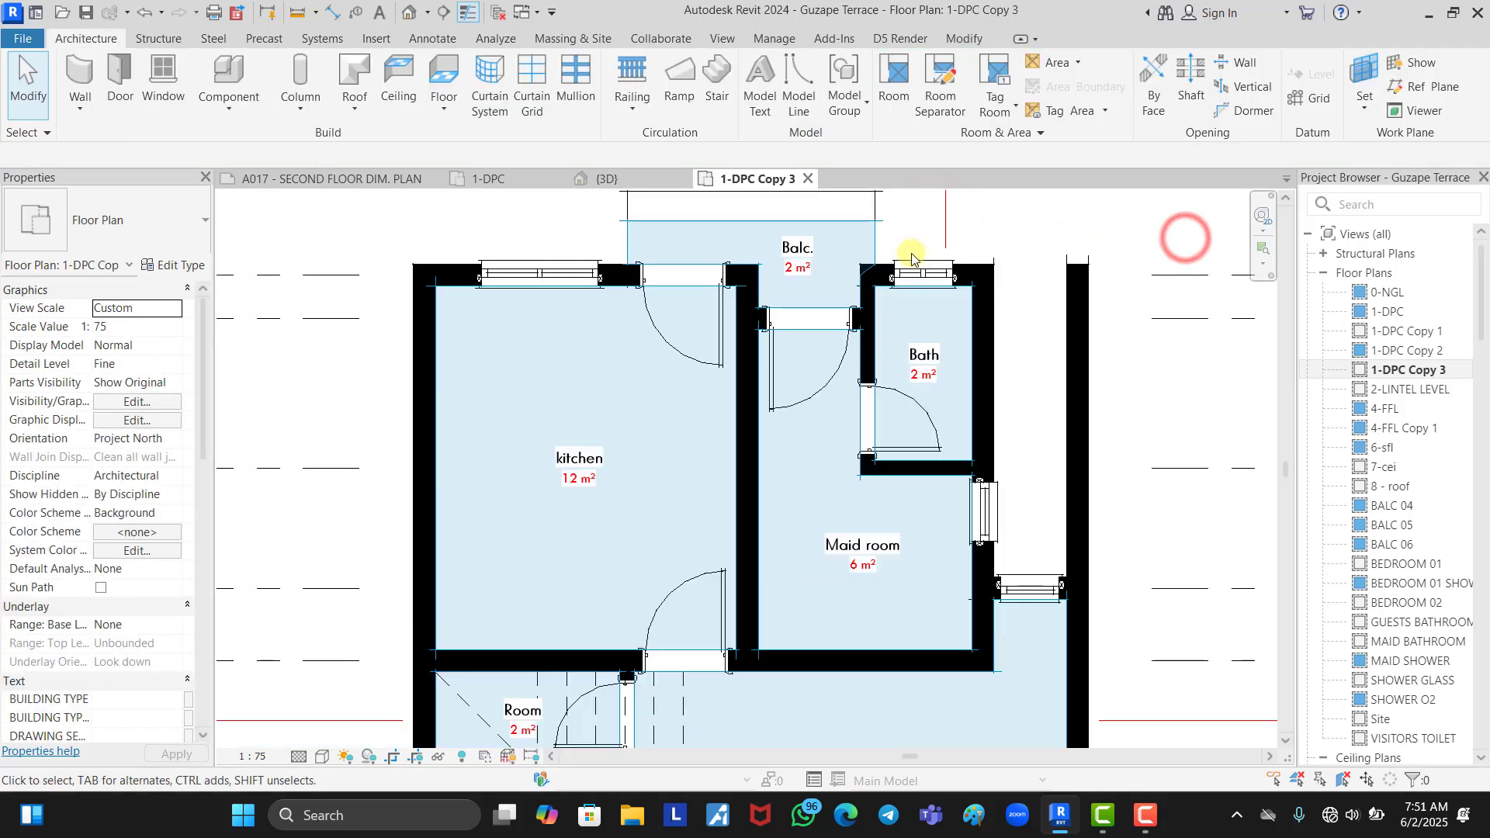
{"action": "scroll", "coordinate": [881, 557], "scroll_direction": "up", "scroll_amount": 3}
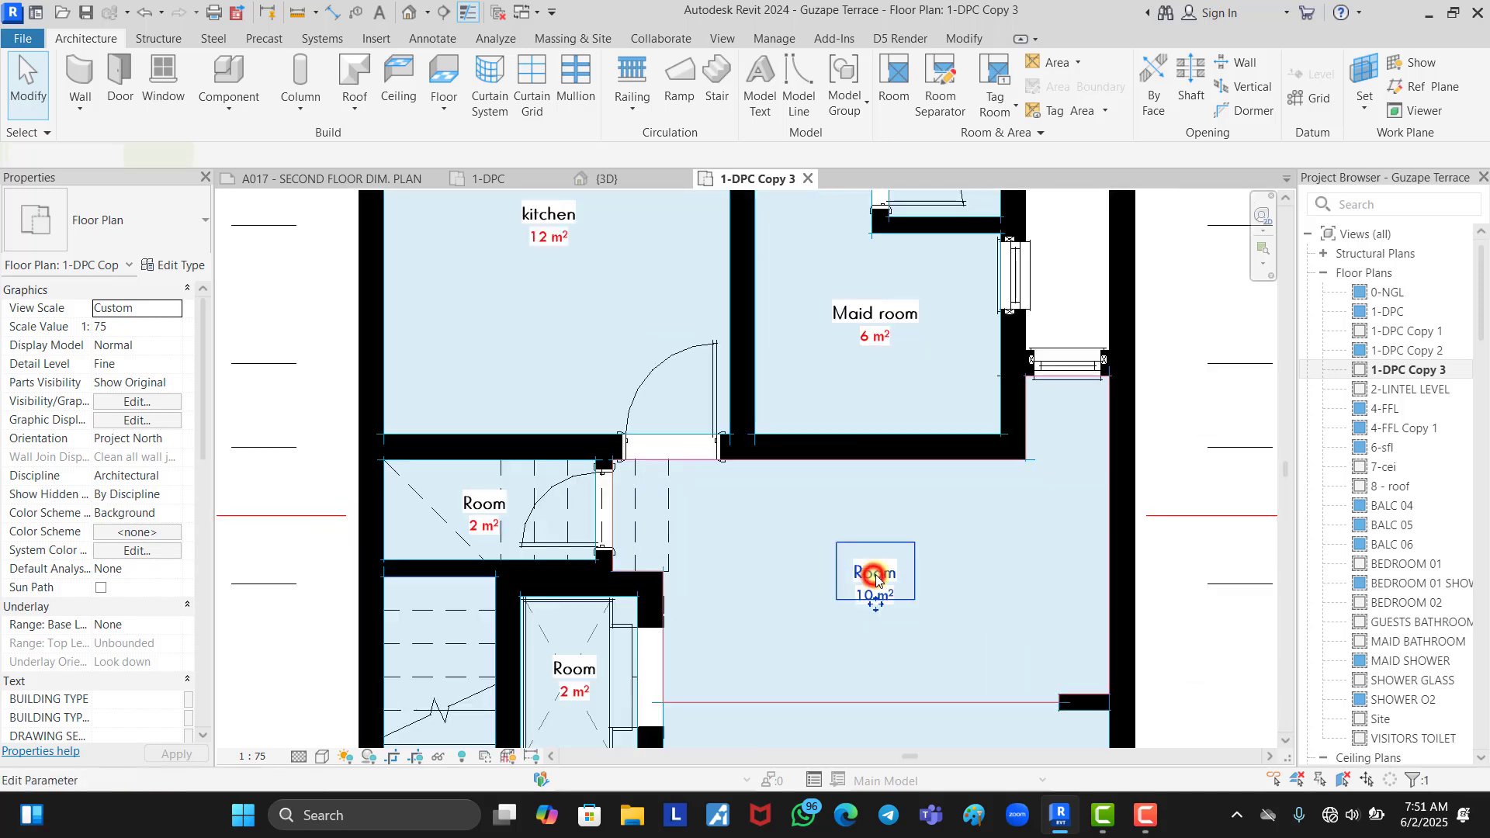
{"action": "double_click", "coordinate": [883, 553]}
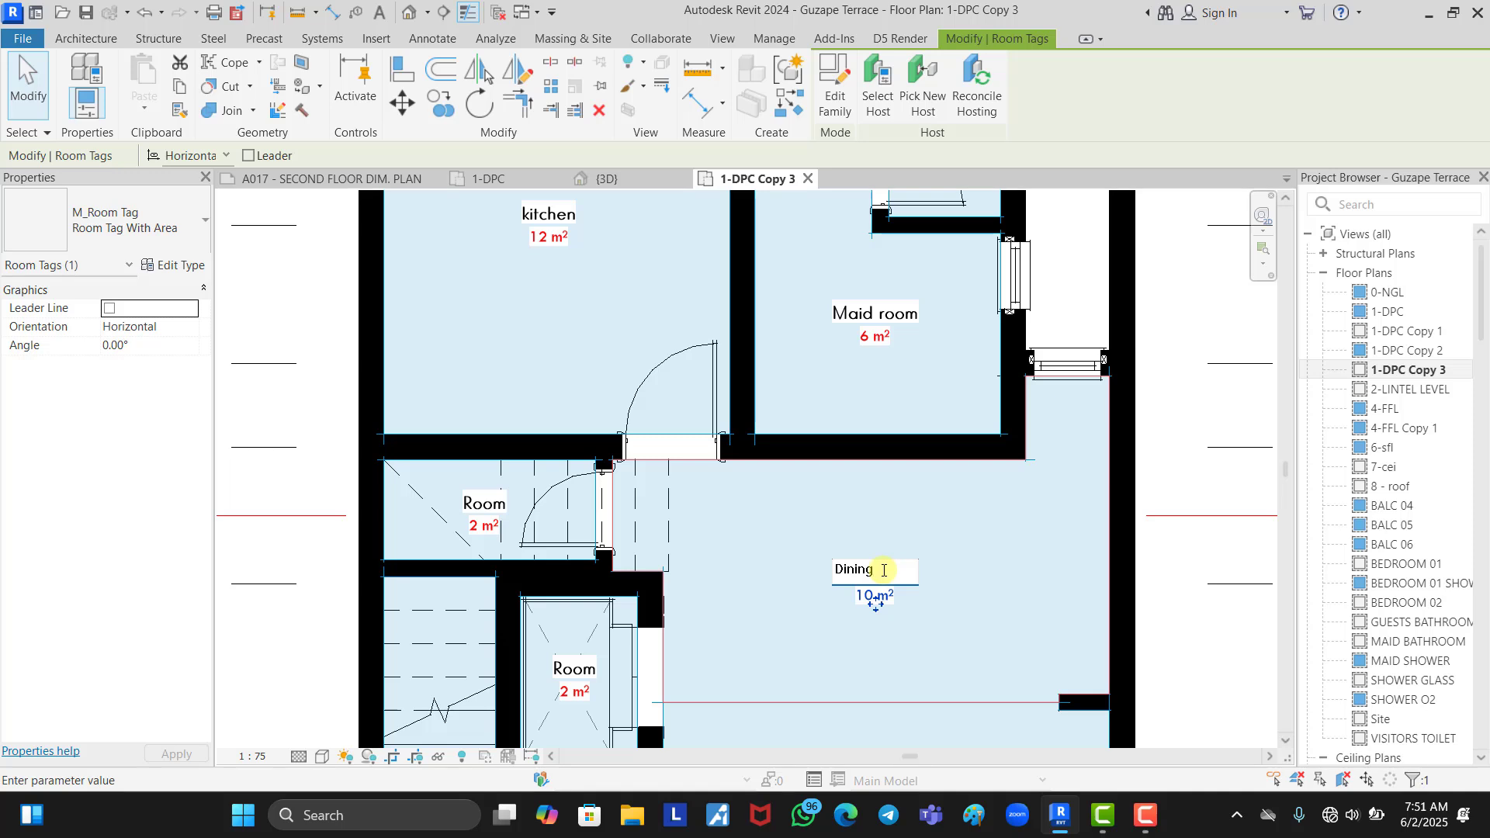
{"action": "left_click", "coordinate": [1030, 543]}
{"action": "double_click", "coordinate": [477, 500]}
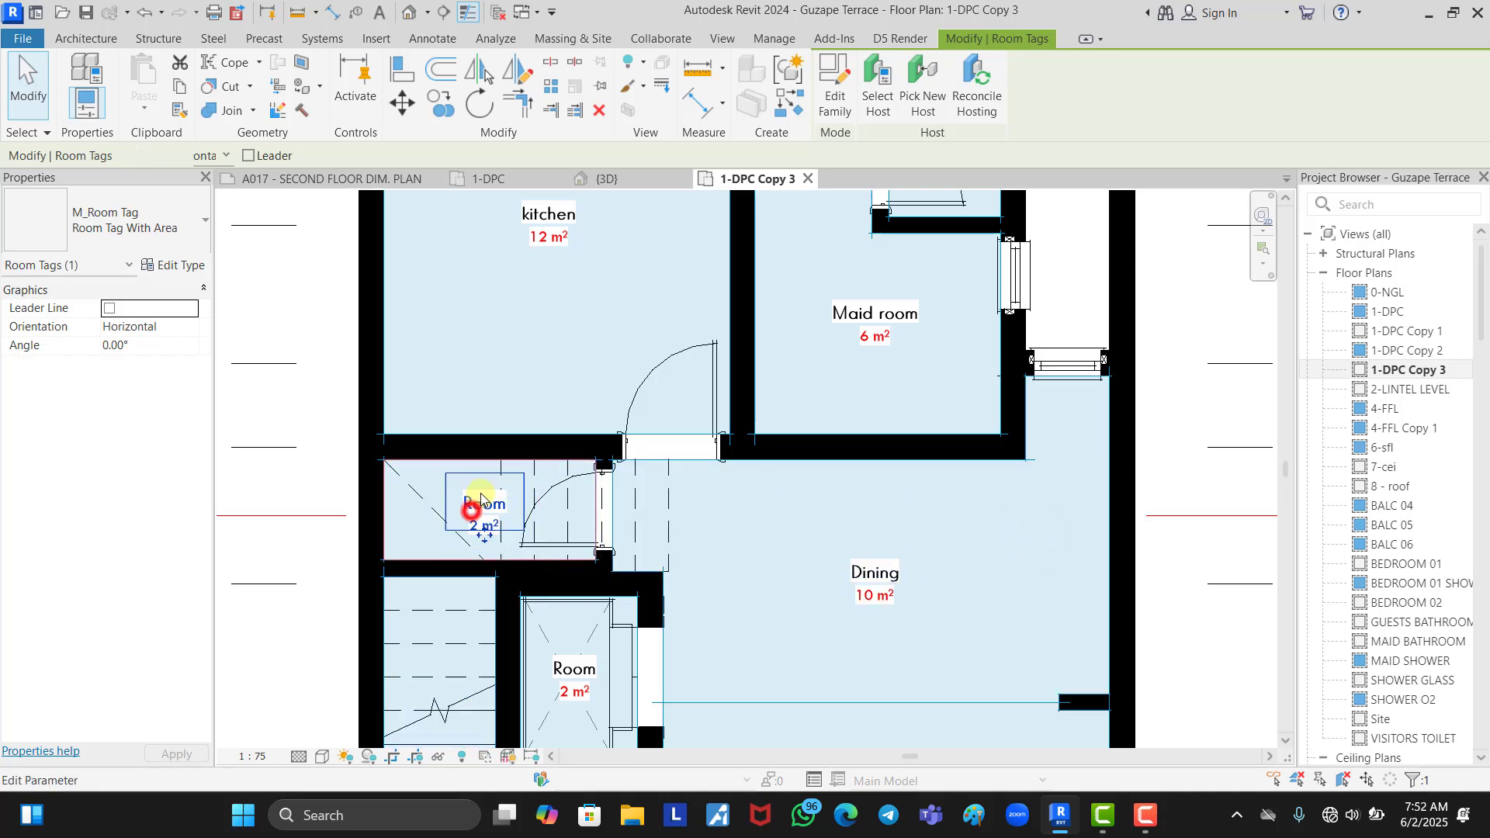
{"action": "type", "text": "Store"}
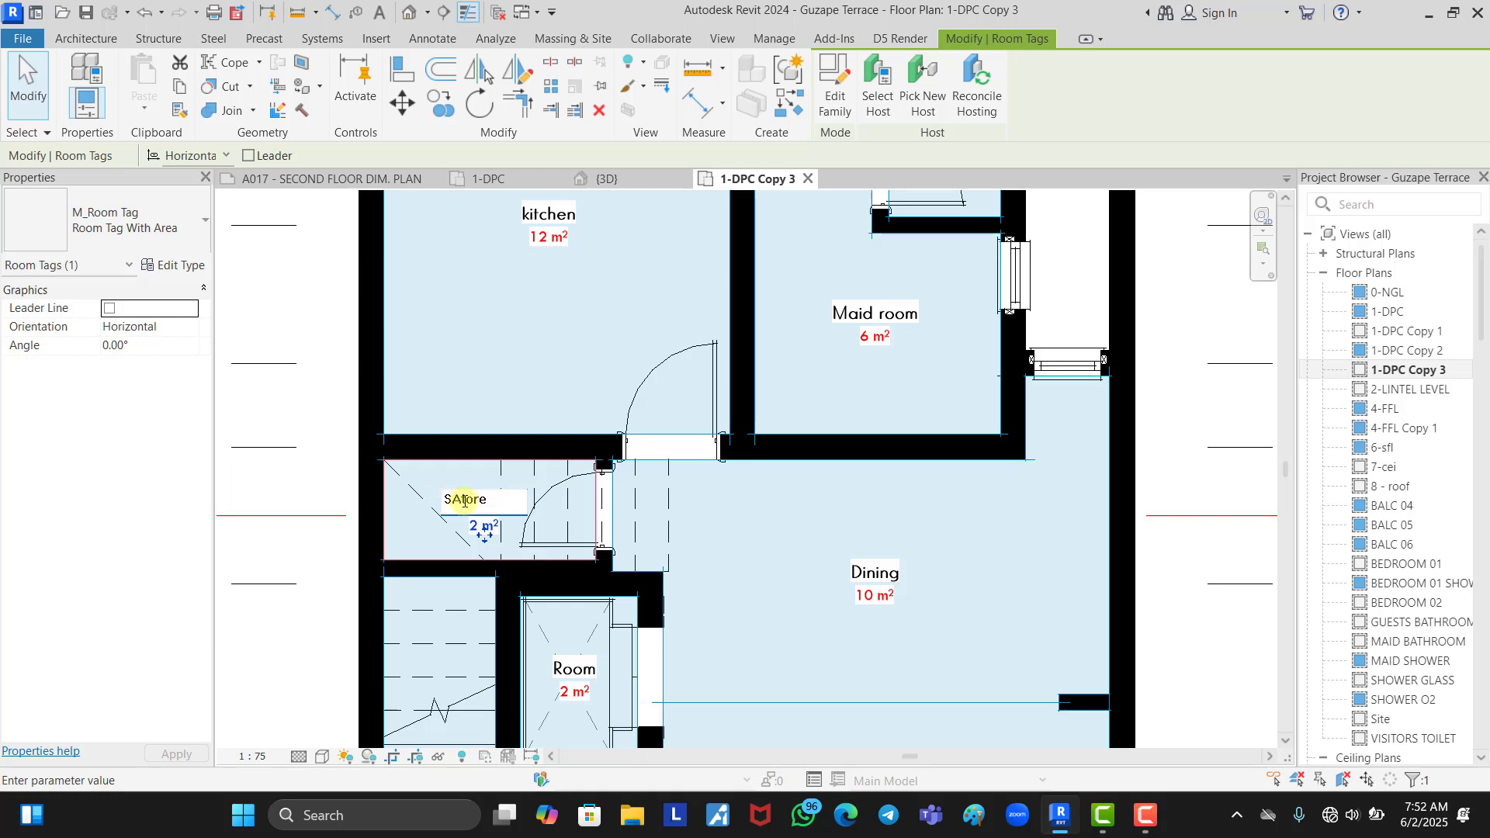
{"action": "left_click", "coordinate": [533, 379]}
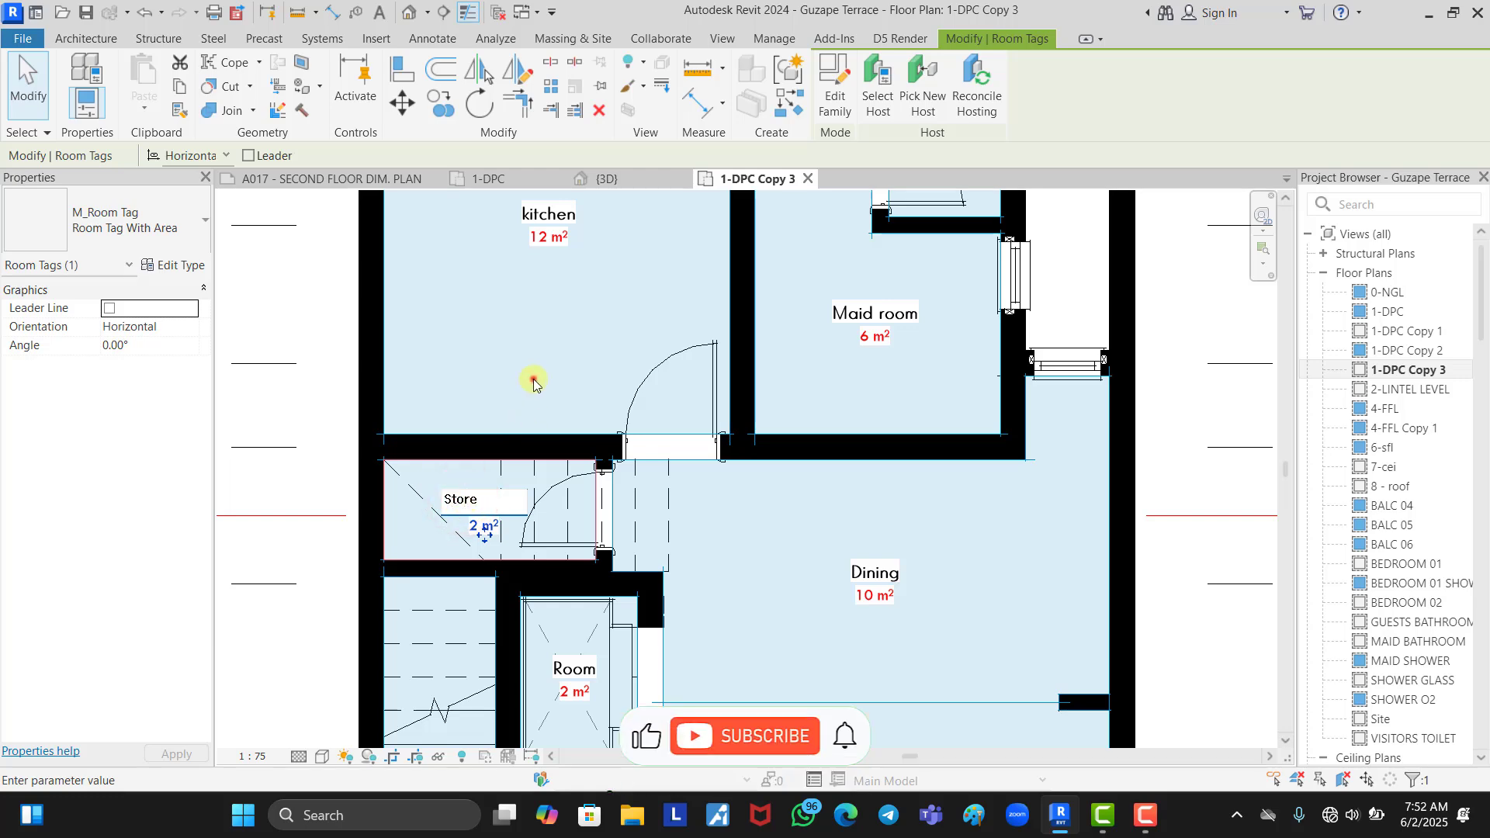
- Rename the room in the elevator shaft as "Lift" in its room tag
{"action": "scroll", "coordinate": [644, 349], "scroll_direction": "down", "scroll_amount": 1}
{"action": "scroll", "coordinate": [644, 349], "scroll_direction": "down", "scroll_amount": 1}
{"action": "scroll", "coordinate": [642, 425], "scroll_direction": "up", "scroll_amount": 1}
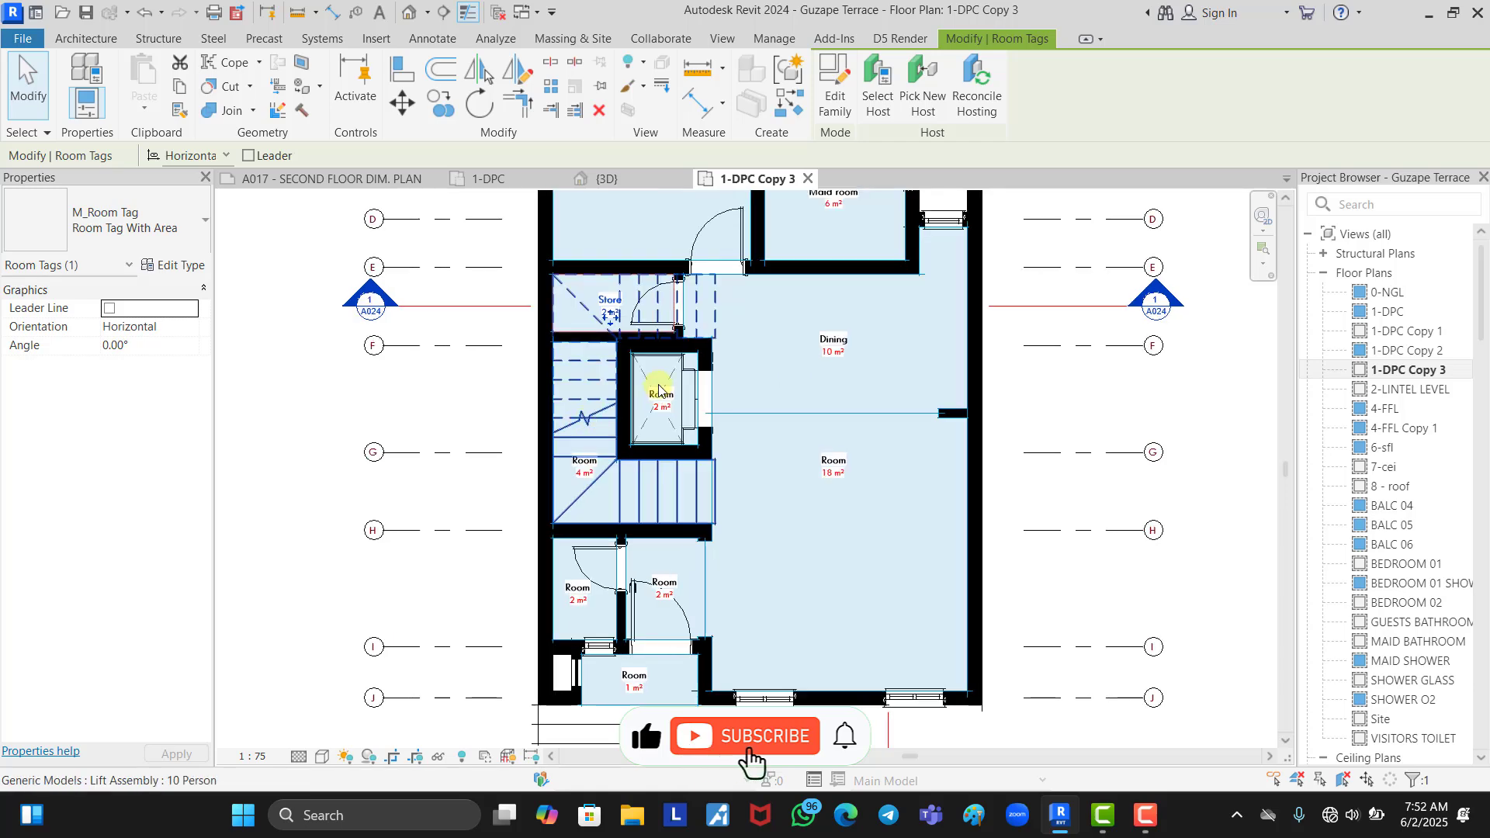
{"action": "scroll", "coordinate": [704, 380], "scroll_direction": "up", "scroll_amount": 2}
{"action": "left_click", "coordinate": [704, 381]}
{"action": "left_click", "coordinate": [708, 370]}
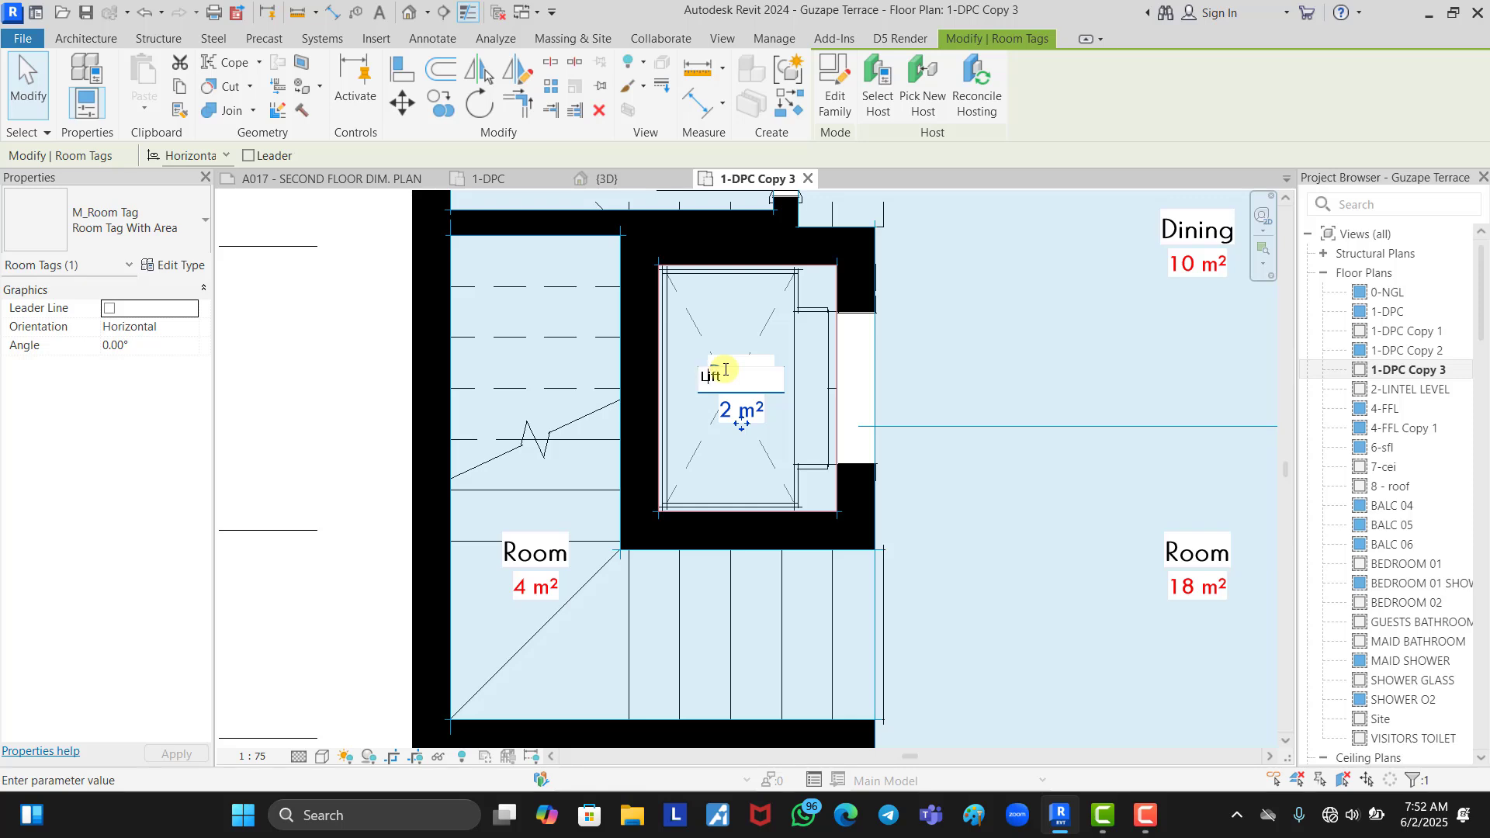
{"action": "left_click", "coordinate": [950, 345]}
- Rename the 4 m² room around the stair flights as "staircase" in its room tag
{"action": "left_click", "coordinate": [529, 578]}
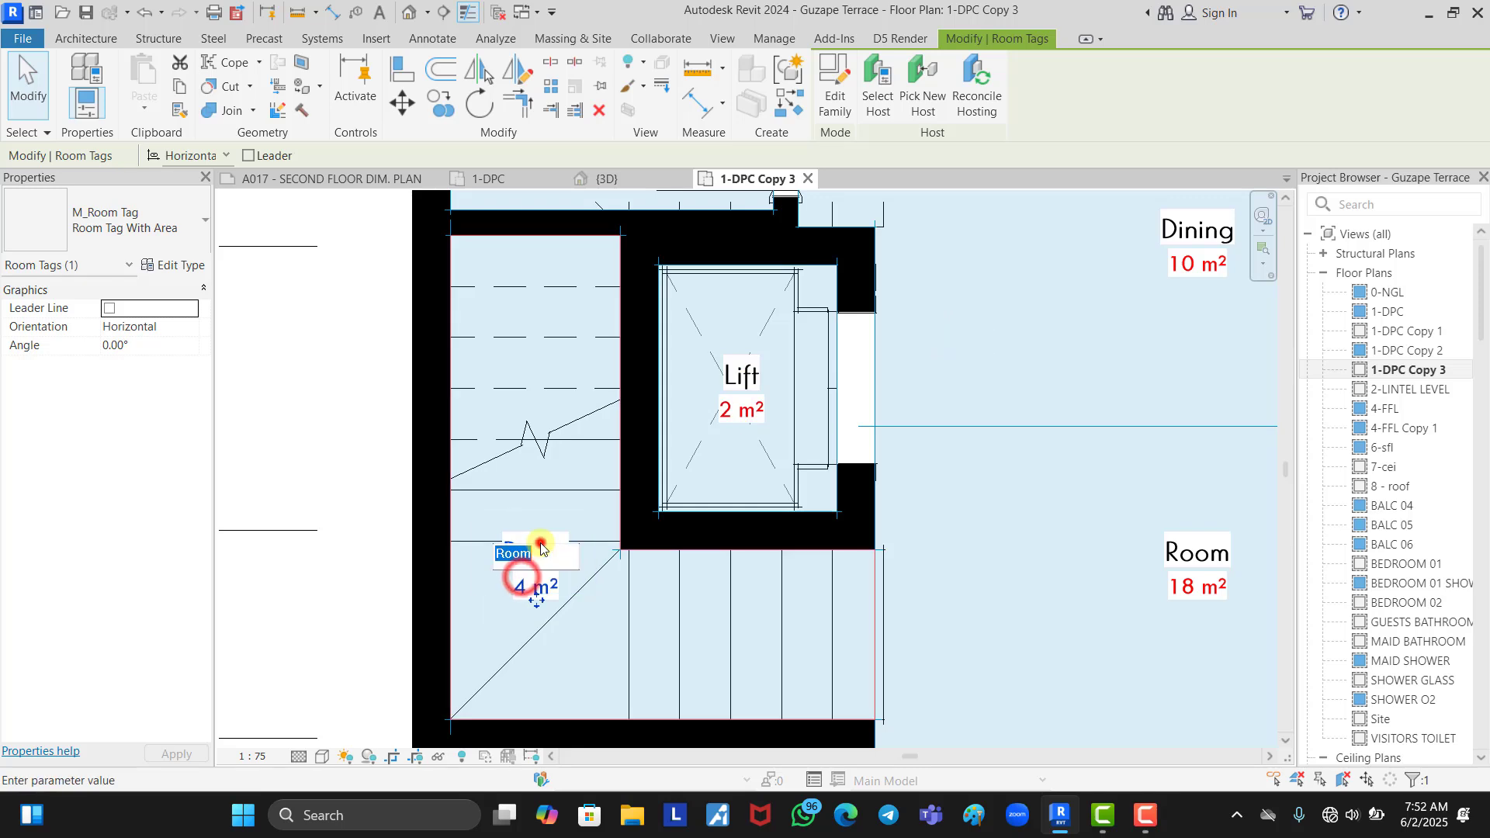
{"action": "left_click", "coordinate": [539, 552]}
{"action": "type", "text": "staircase"}
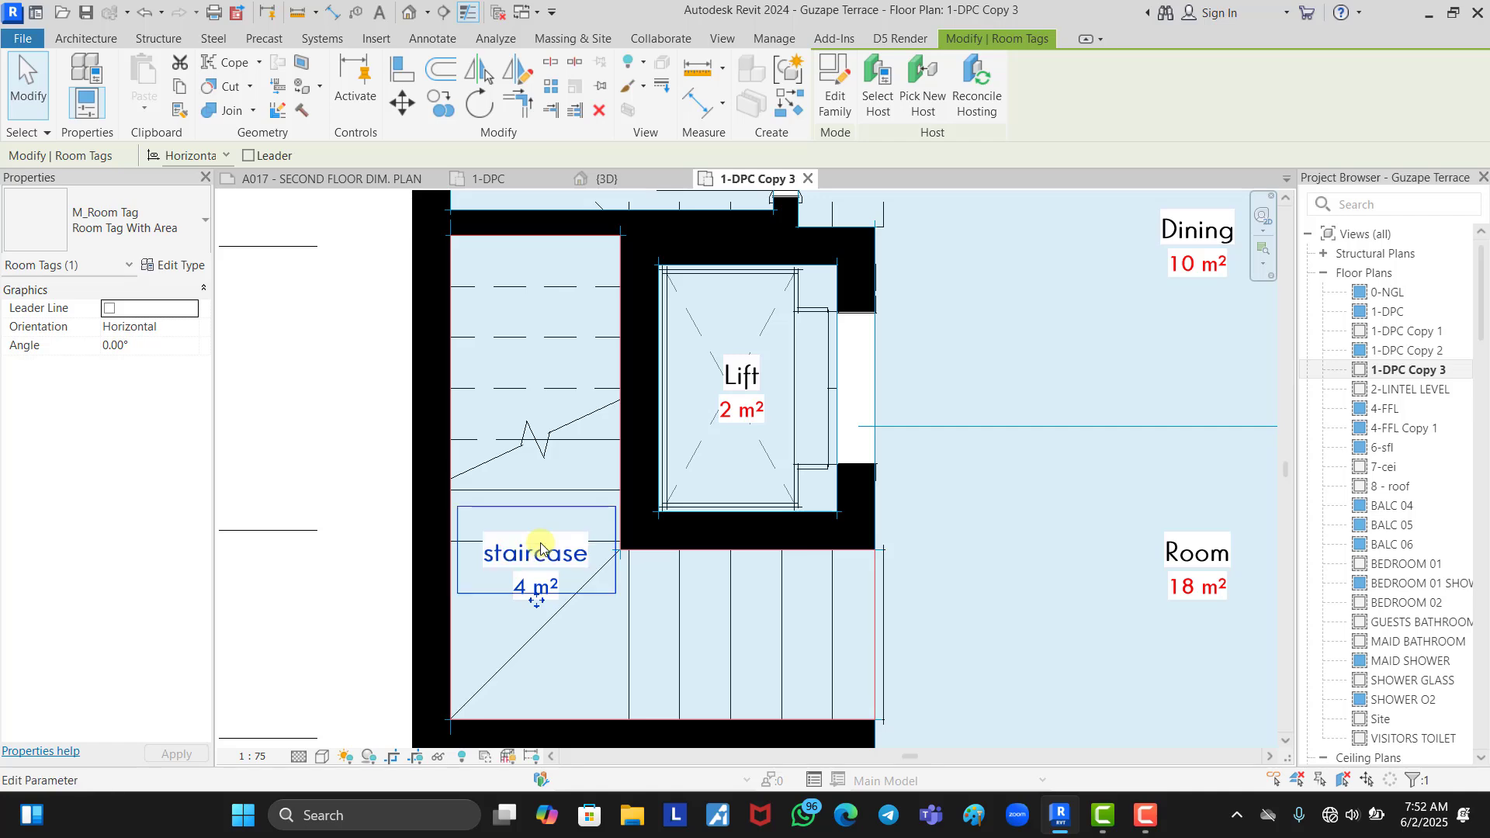
{"action": "key", "text": "Return"}
{"action": "left_click", "coordinate": [998, 336]}
- Rename the small toilet room beside the entrance lobby as "VT." in its room tag
{"action": "scroll", "coordinate": [517, 339], "scroll_direction": "down", "scroll_amount": 3}
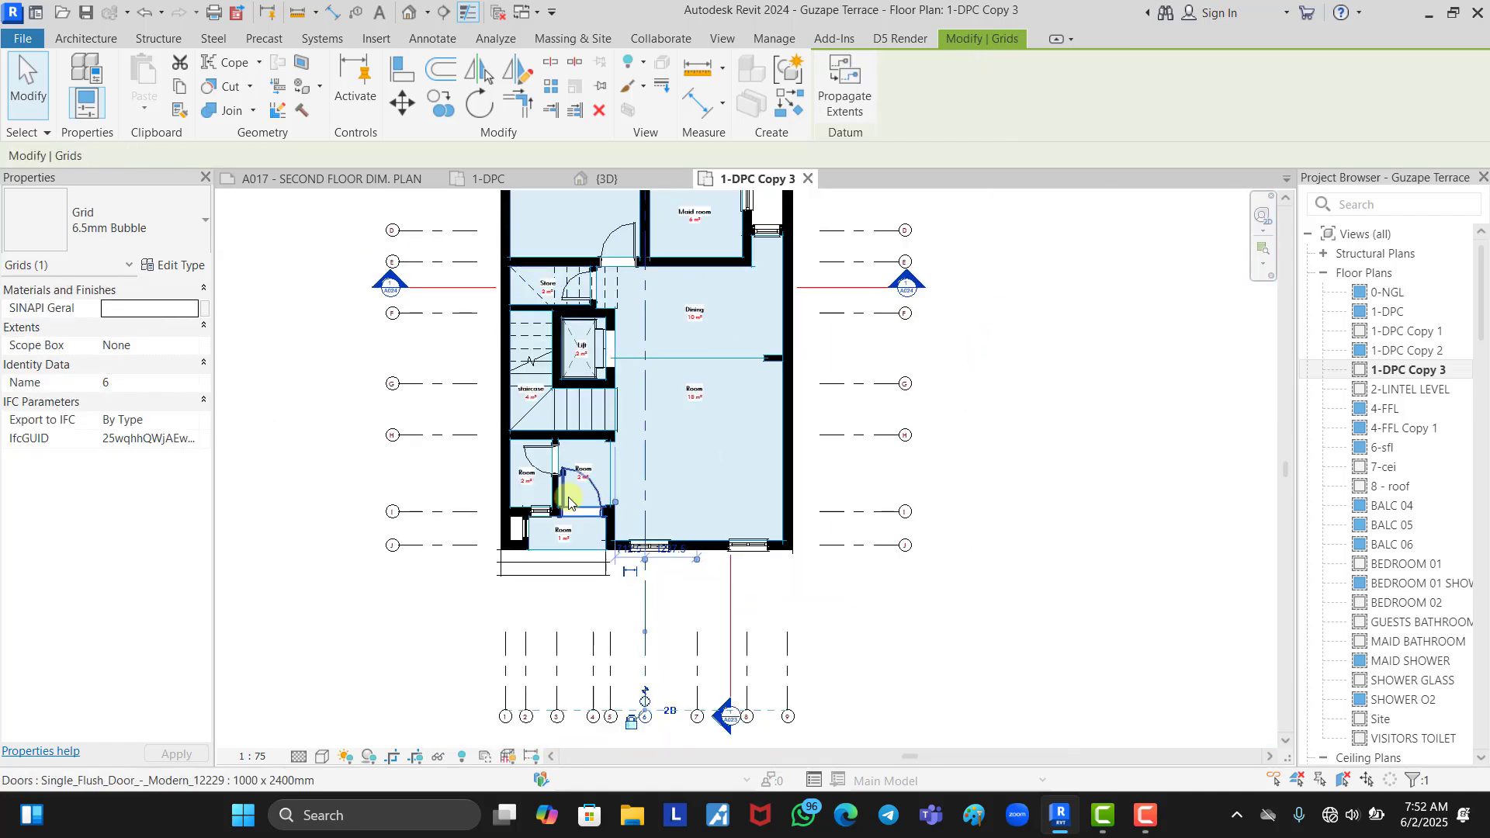
{"action": "scroll", "coordinate": [527, 496], "scroll_direction": "up", "scroll_amount": 5}
{"action": "left_click", "coordinate": [441, 478]}
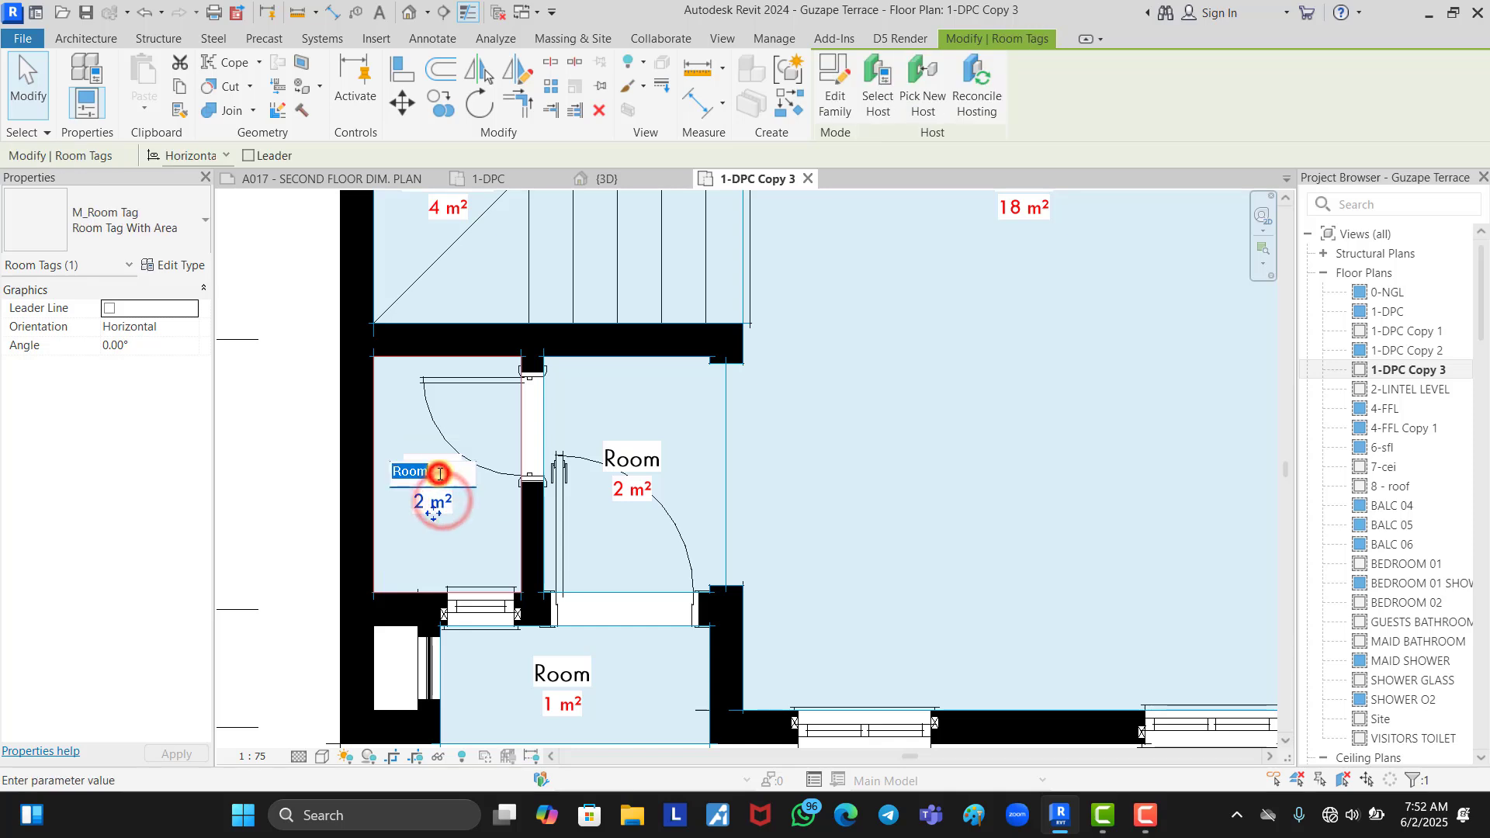
{"action": "left_click", "coordinate": [439, 474]}
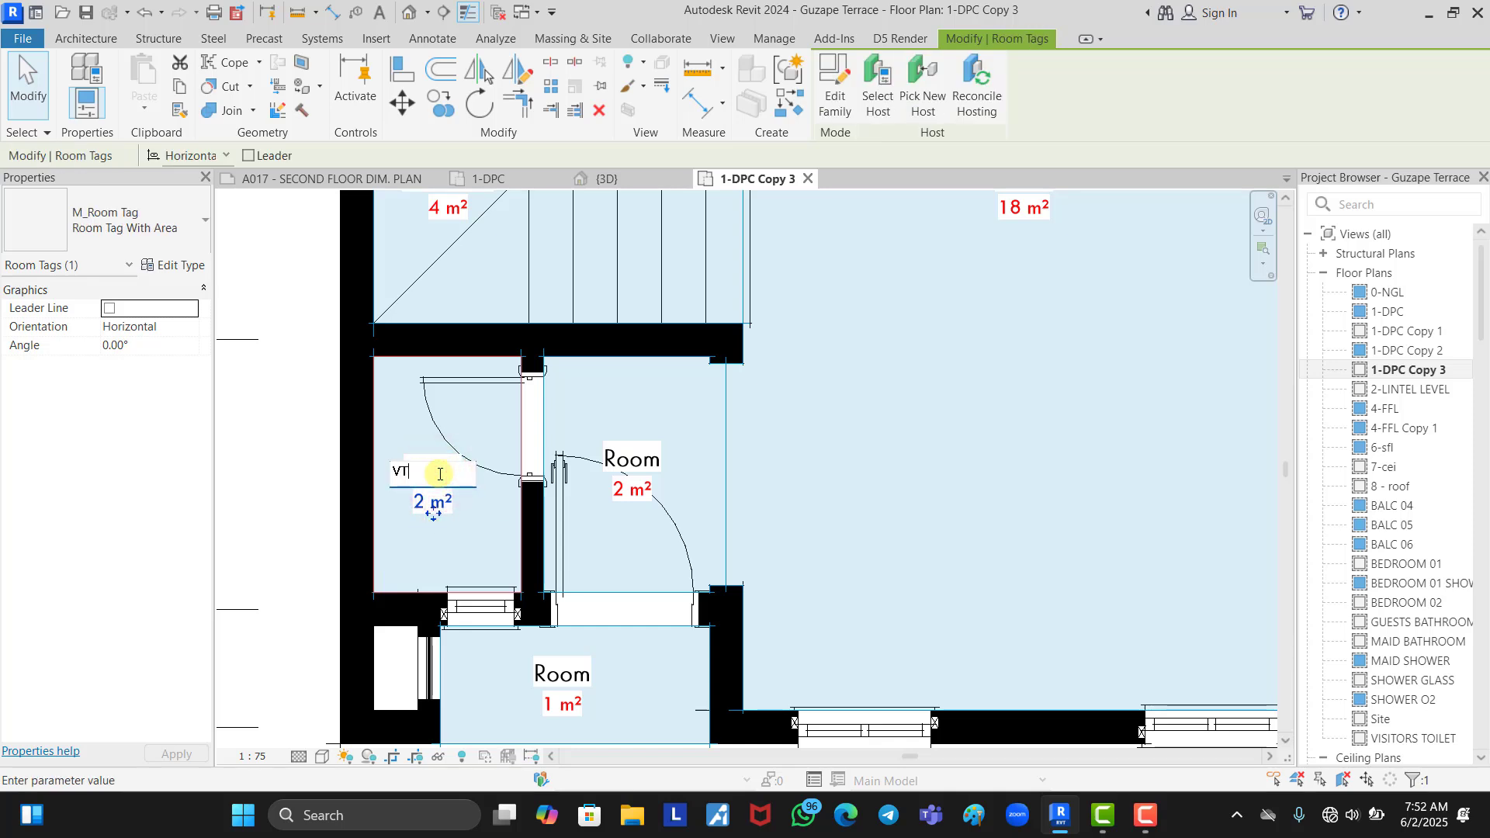
{"action": "type", "text": "VT."}
{"action": "left_click", "coordinate": [306, 474]}
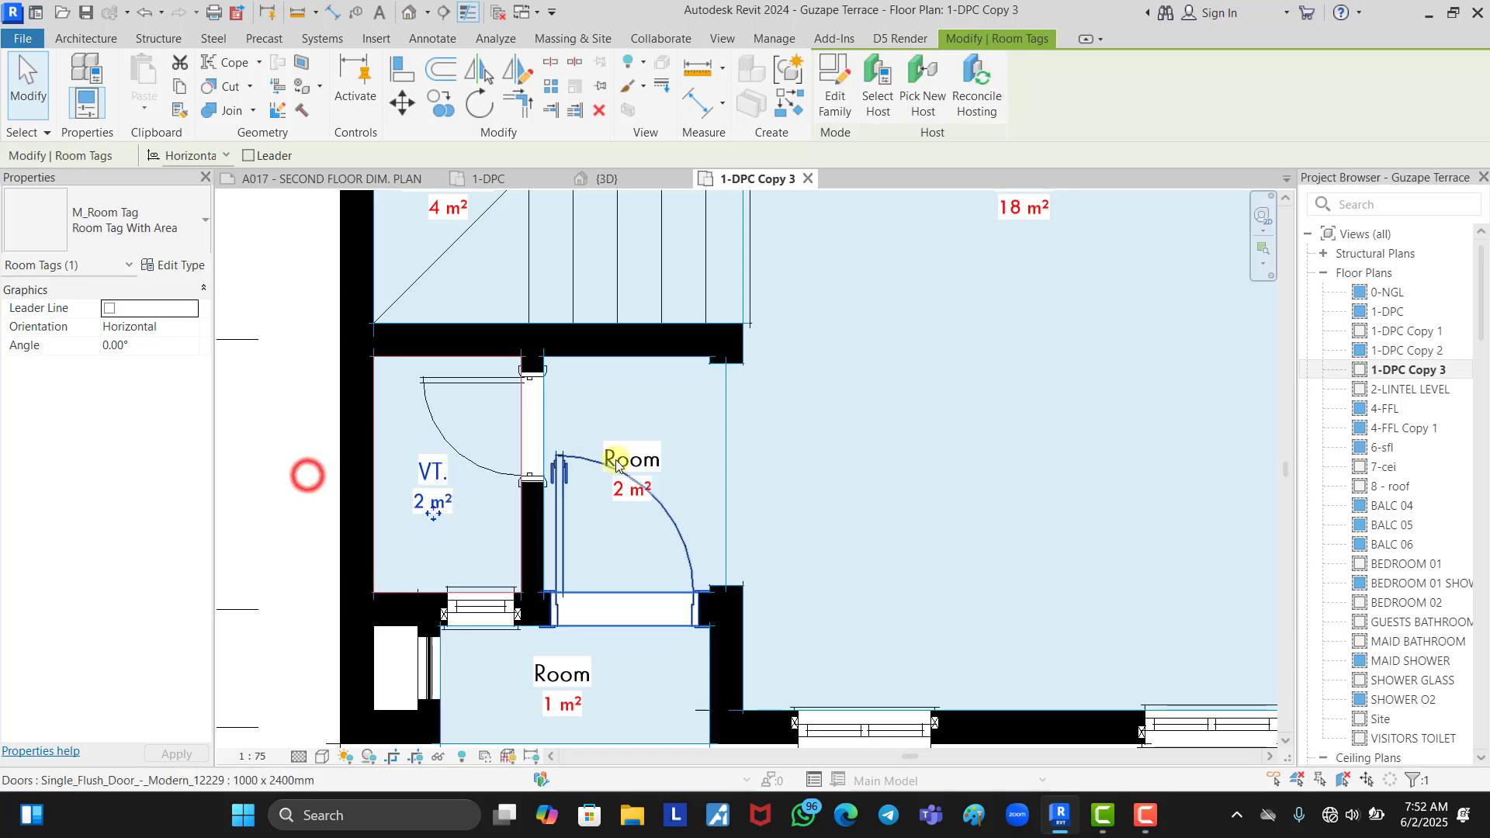
- Rename the entrance lobby as "Foyer" and the 1 m² entrance porch as "ENT." in their room tags
{"action": "left_click", "coordinate": [661, 449]}
{"action": "left_click", "coordinate": [656, 448]}
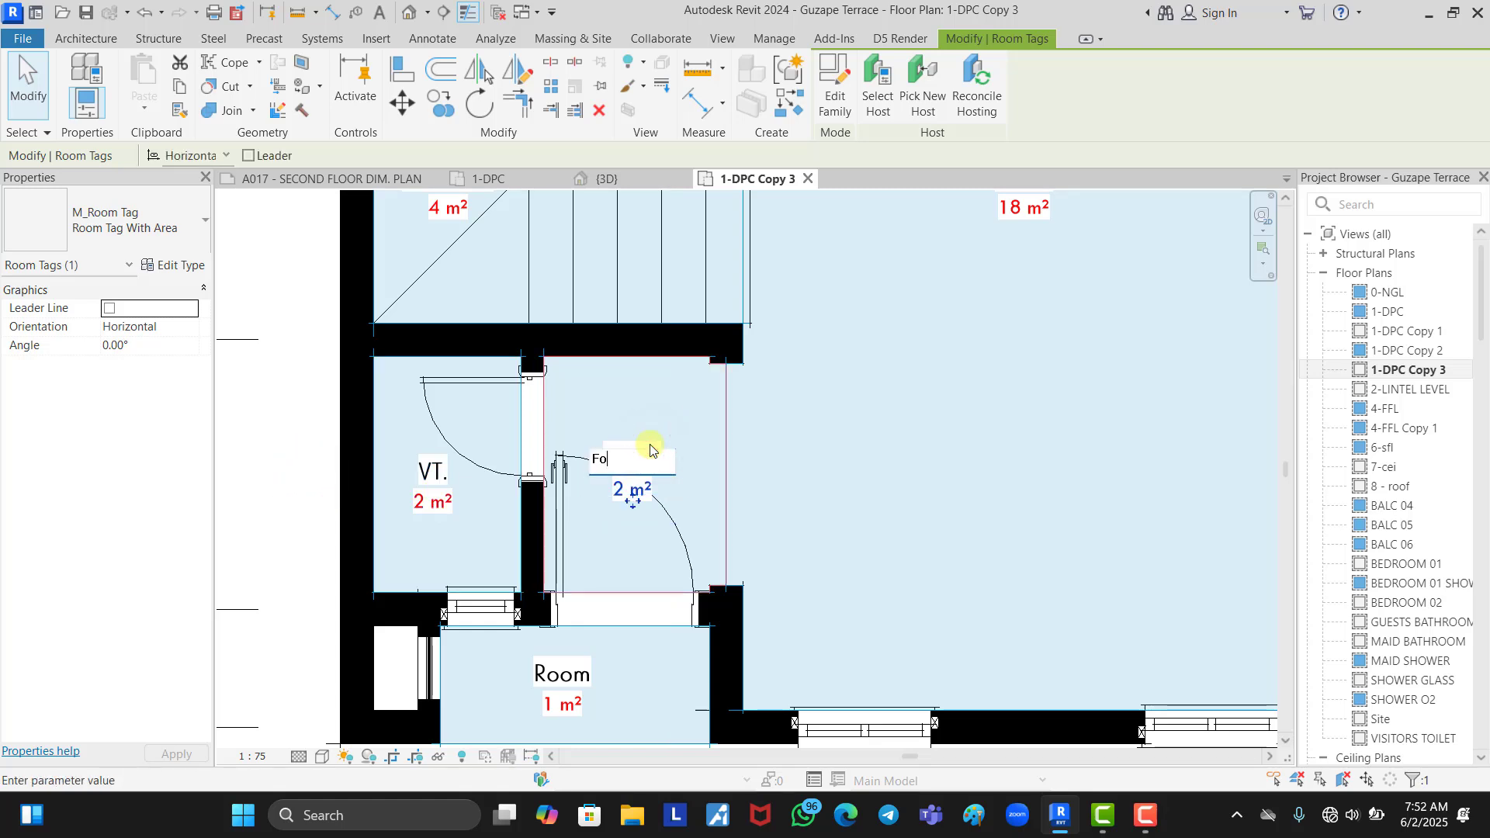
{"action": "left_click", "coordinate": [947, 425]}
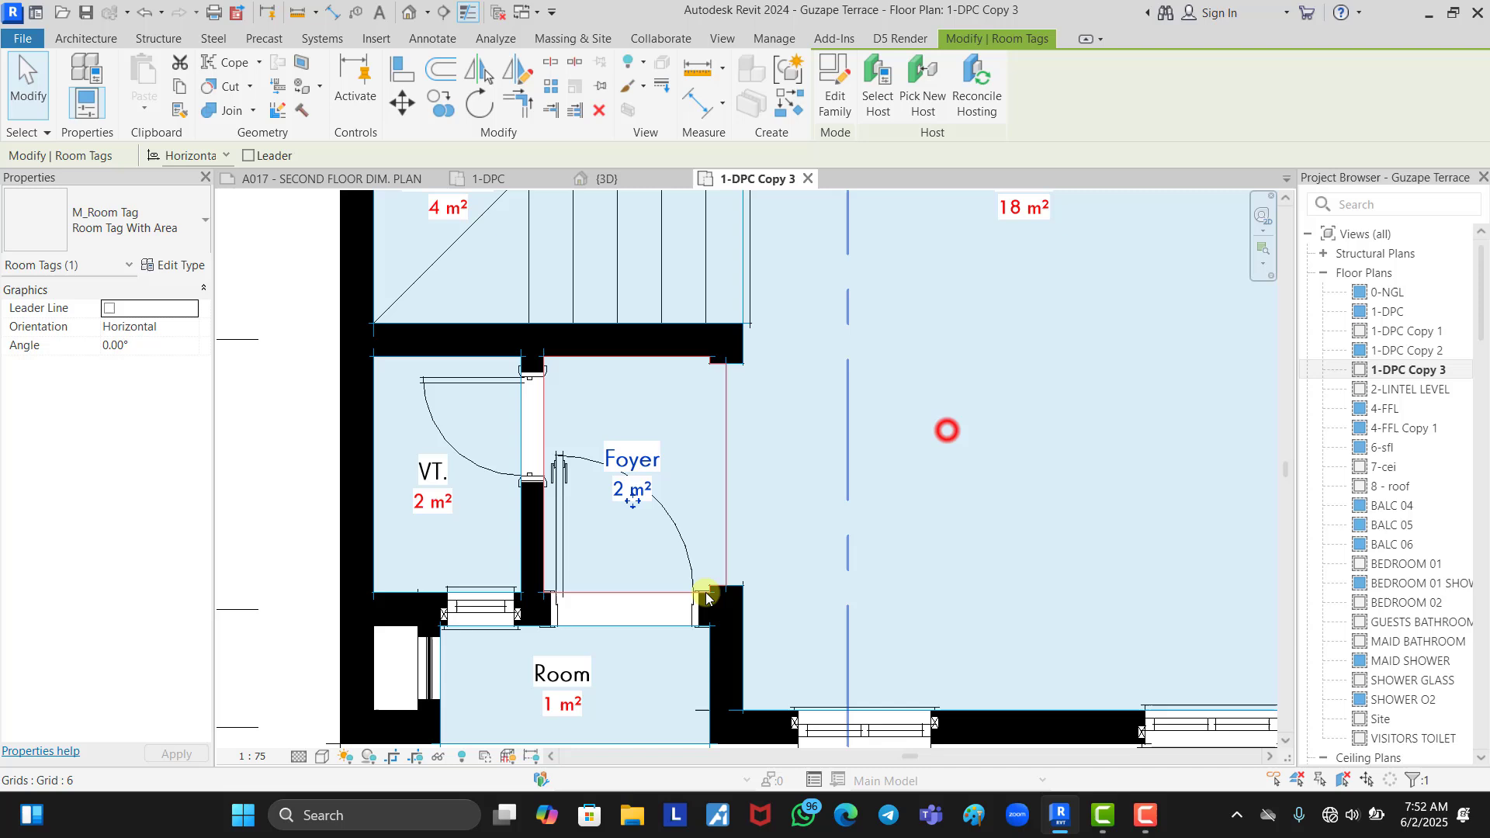
{"action": "left_click", "coordinate": [572, 674]}
{"action": "left_click", "coordinate": [577, 667]}
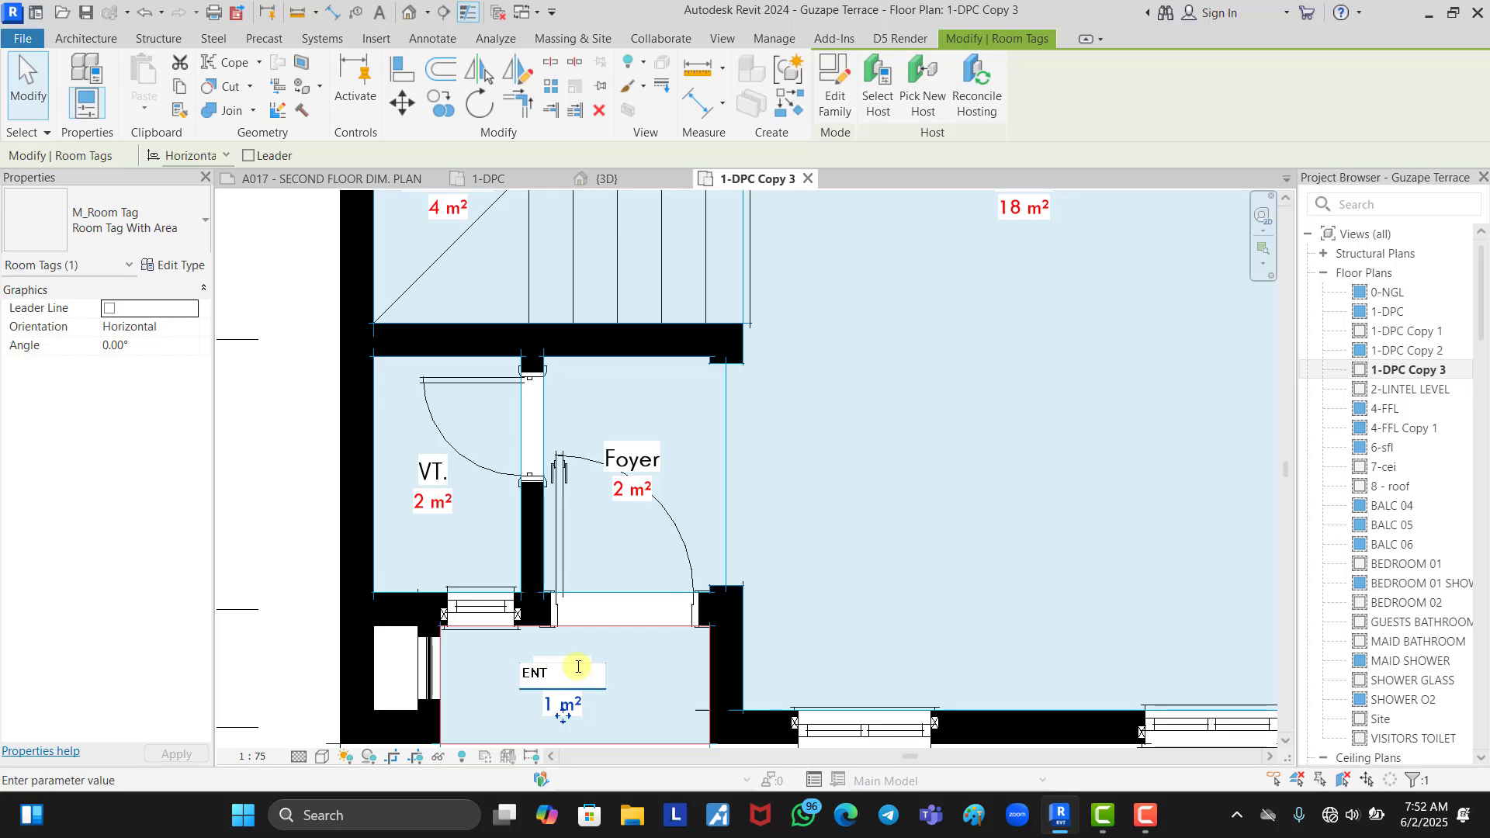
{"action": "left_click", "coordinate": [782, 553]}
- Rename the 18 m² room below the dining area as "Living Room" in its room tag
{"action": "scroll", "coordinate": [784, 551], "scroll_direction": "down", "scroll_amount": 3}
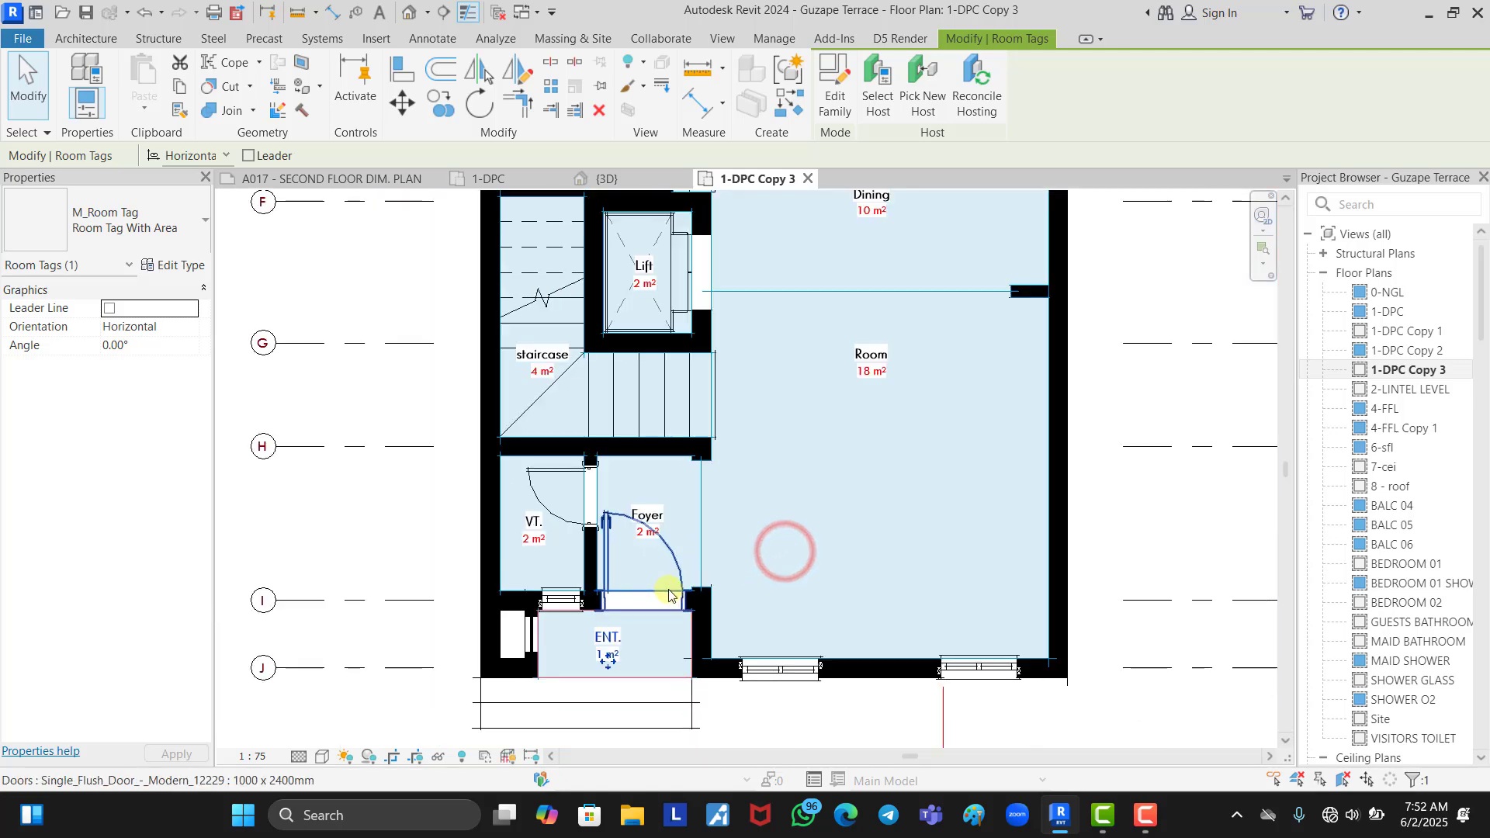
{"action": "scroll", "coordinate": [836, 452], "scroll_direction": "up", "scroll_amount": 2}
{"action": "left_click", "coordinate": [797, 442]}
{"action": "left_click", "coordinate": [808, 432]}
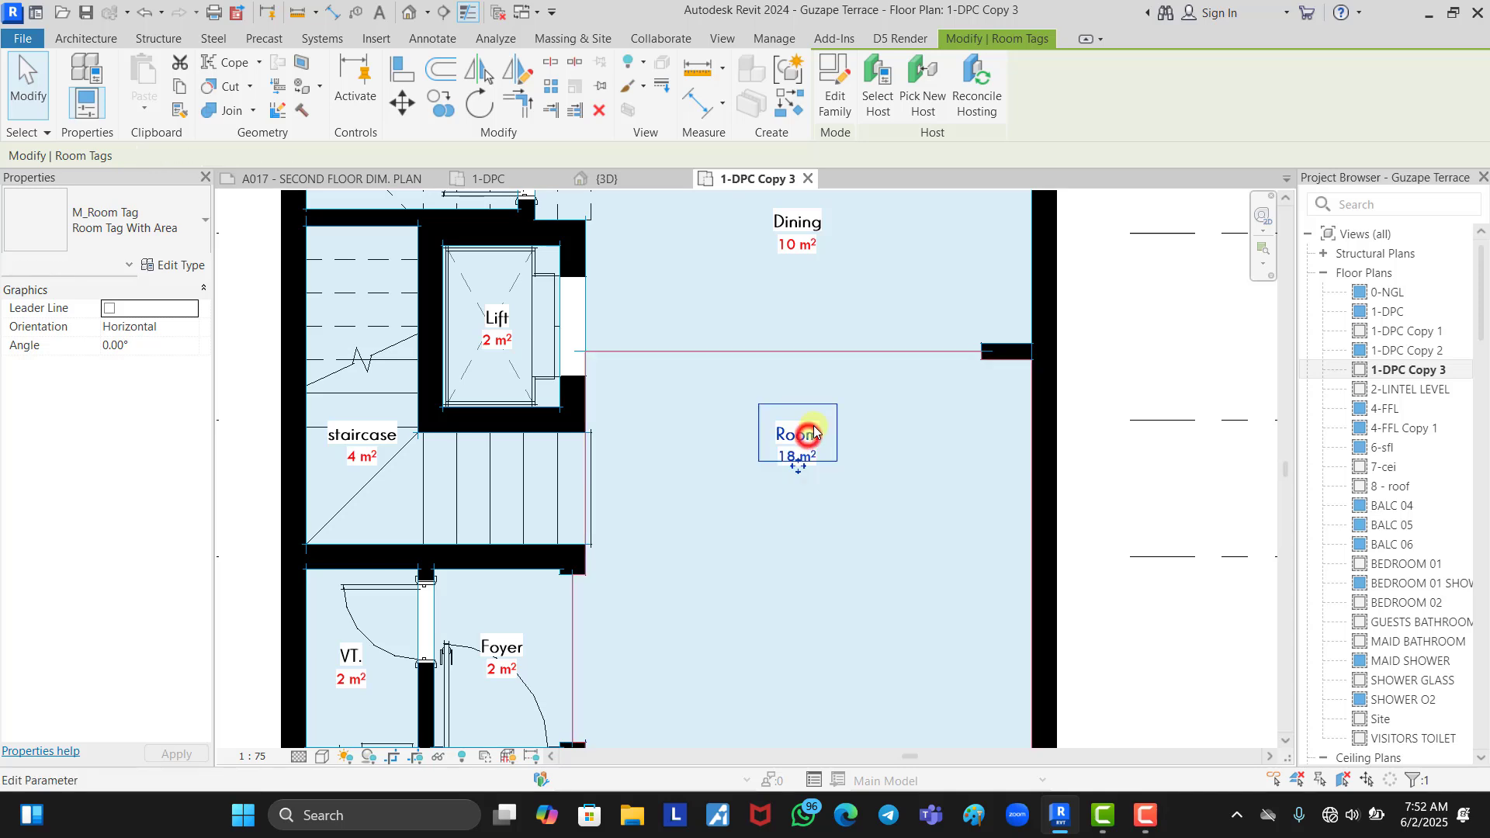
{"action": "type", "text": "Living"}
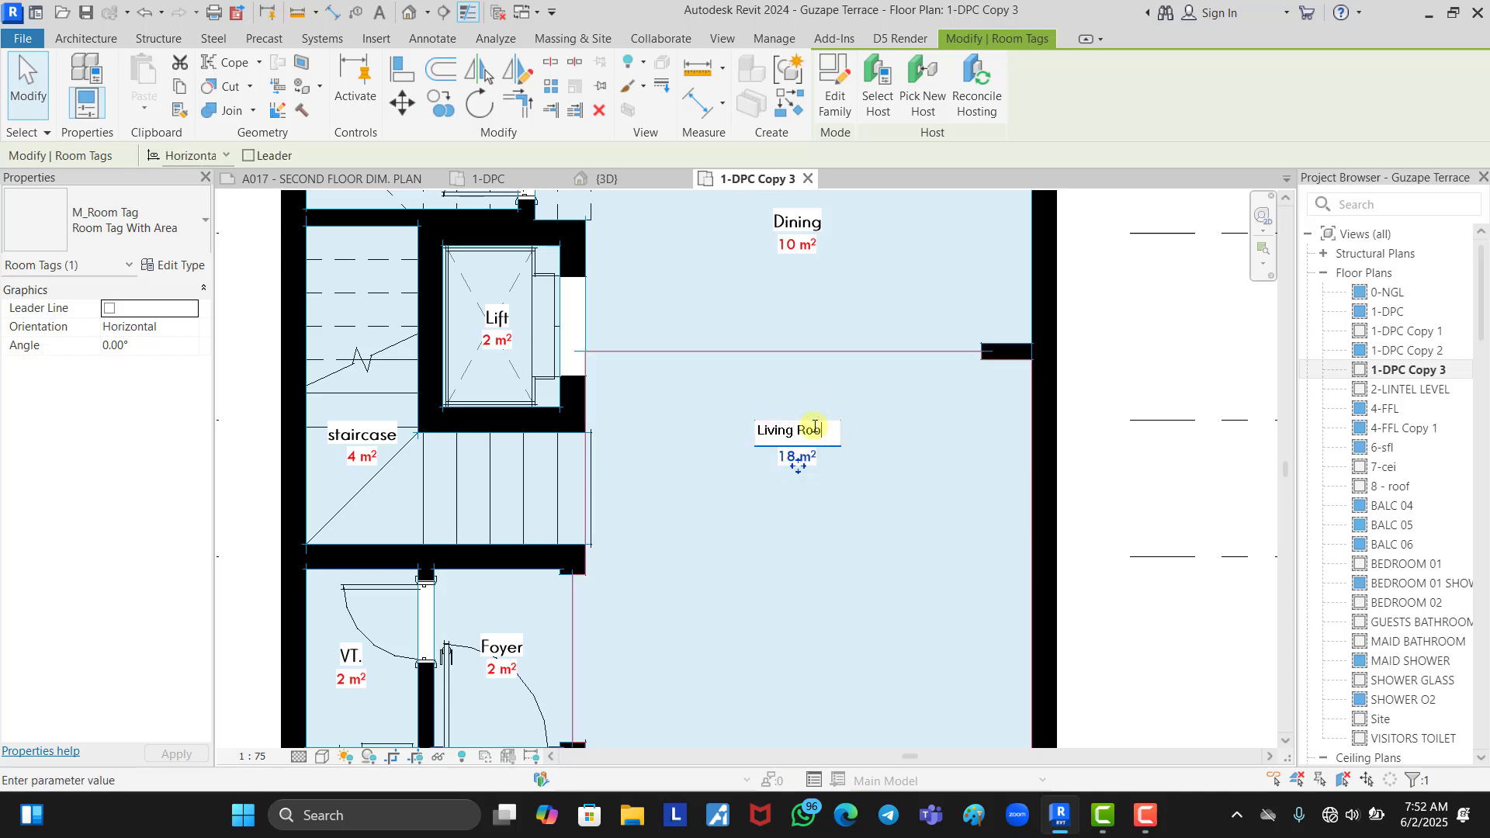
{"action": "left_click", "coordinate": [974, 522]}
{"action": "scroll", "coordinate": [665, 342], "scroll_direction": "down", "scroll_amount": 5}
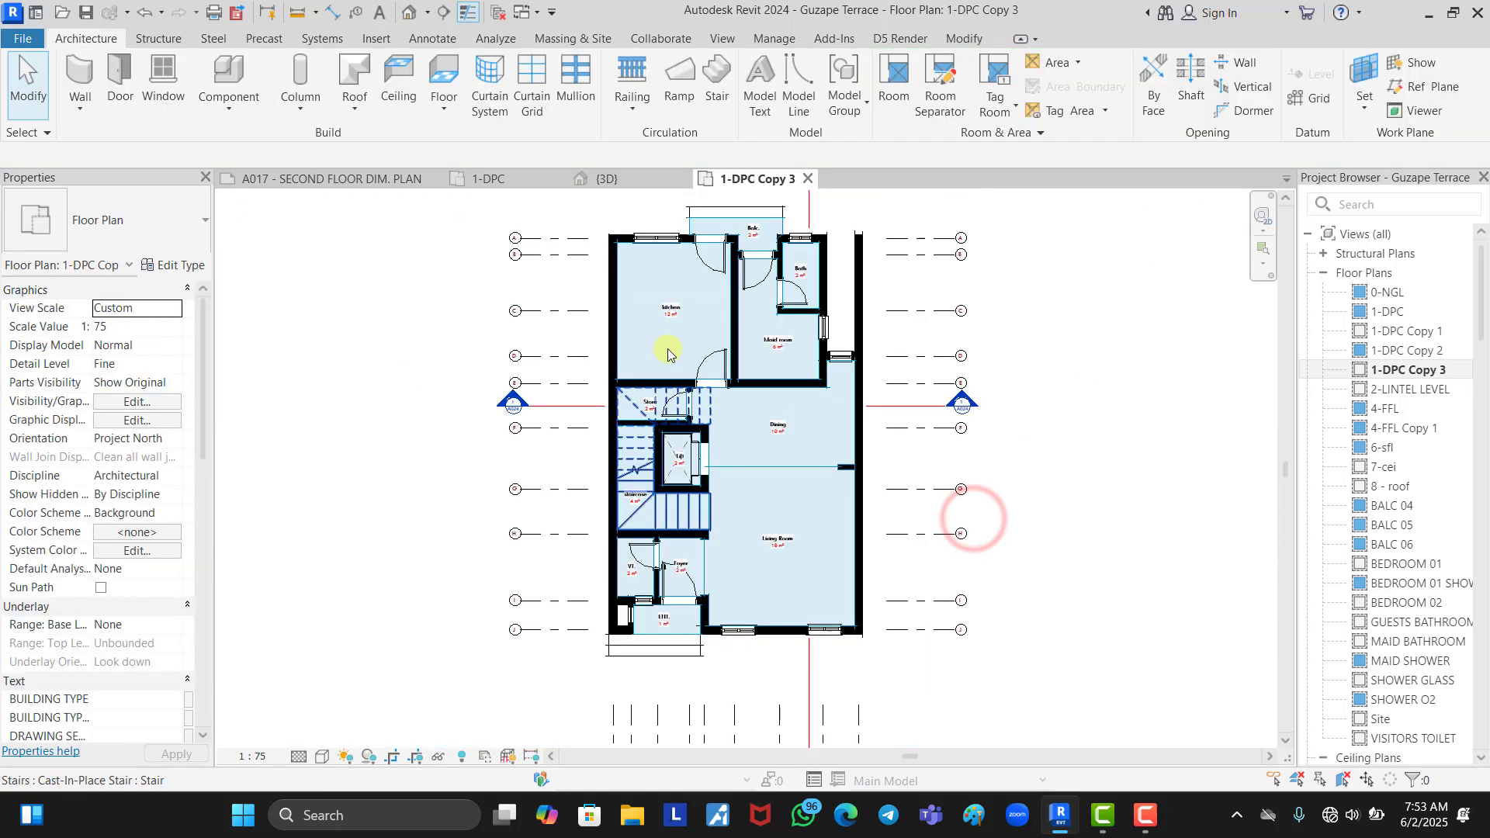
{"action": "scroll", "coordinate": [764, 482], "scroll_direction": "down", "scroll_amount": 2}
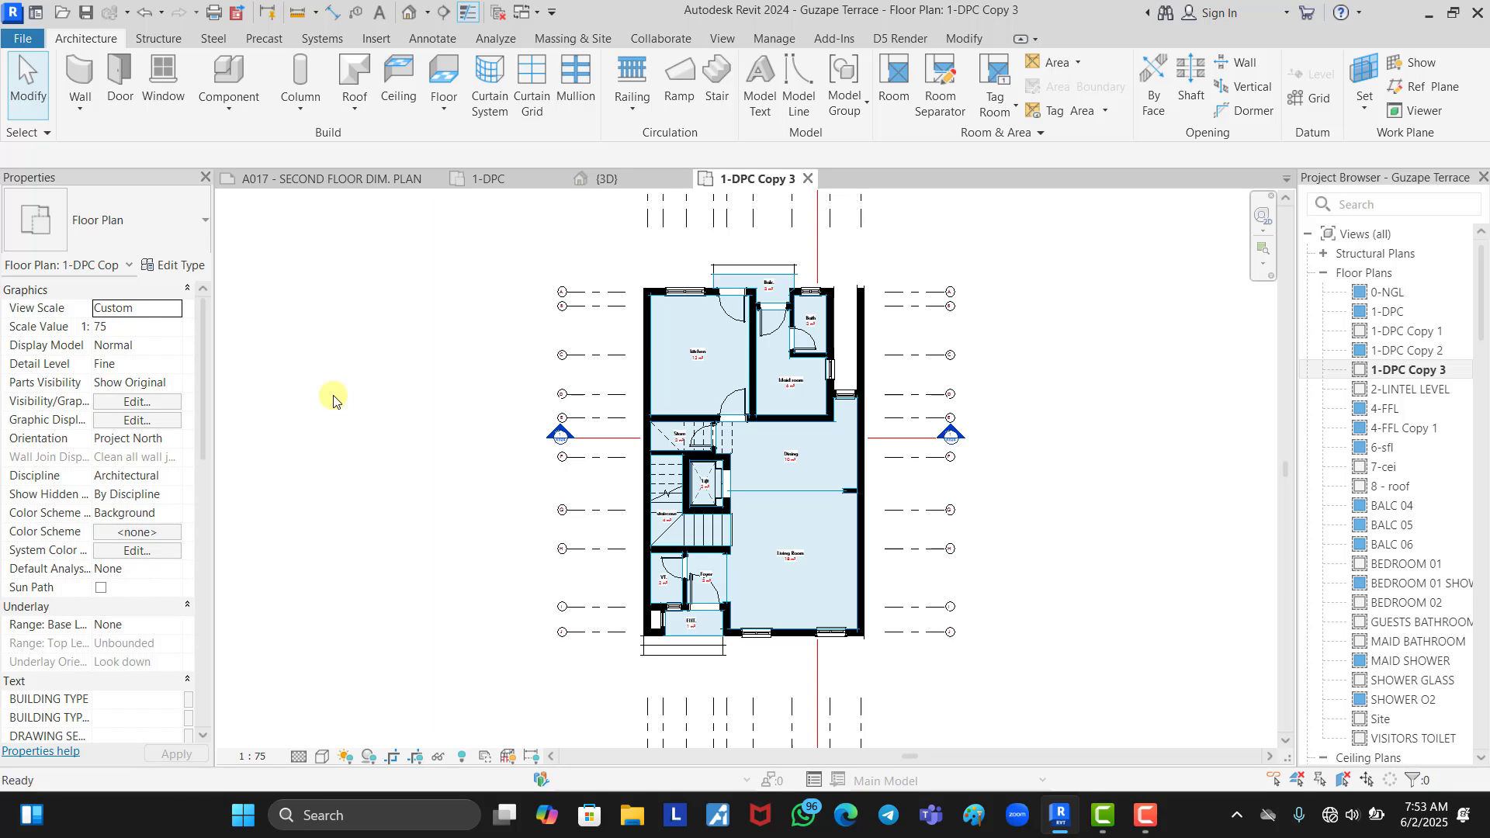
- Turn off the Interior Fill of the Rooms category in the floor plan's visibility/graphic overrides
{"action": "key", "text": "v"}
{"action": "key", "text": "g"}
{"action": "scroll", "coordinate": [483, 431], "scroll_direction": "down", "scroll_amount": 2}
{"action": "scroll", "coordinate": [483, 431], "scroll_direction": "down", "scroll_amount": 16}
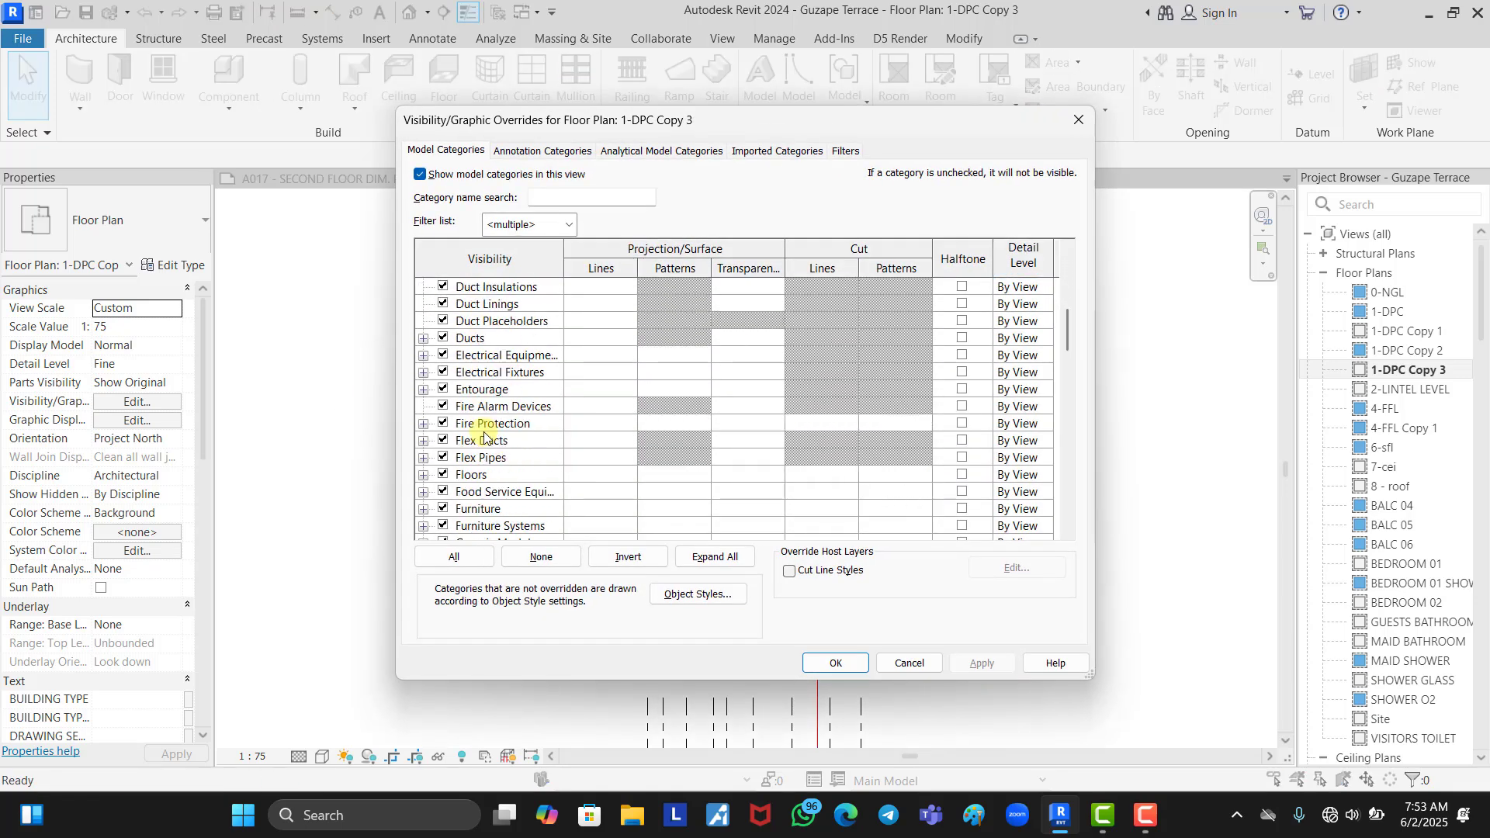
{"action": "scroll", "coordinate": [484, 434], "scroll_direction": "down", "scroll_amount": 8}
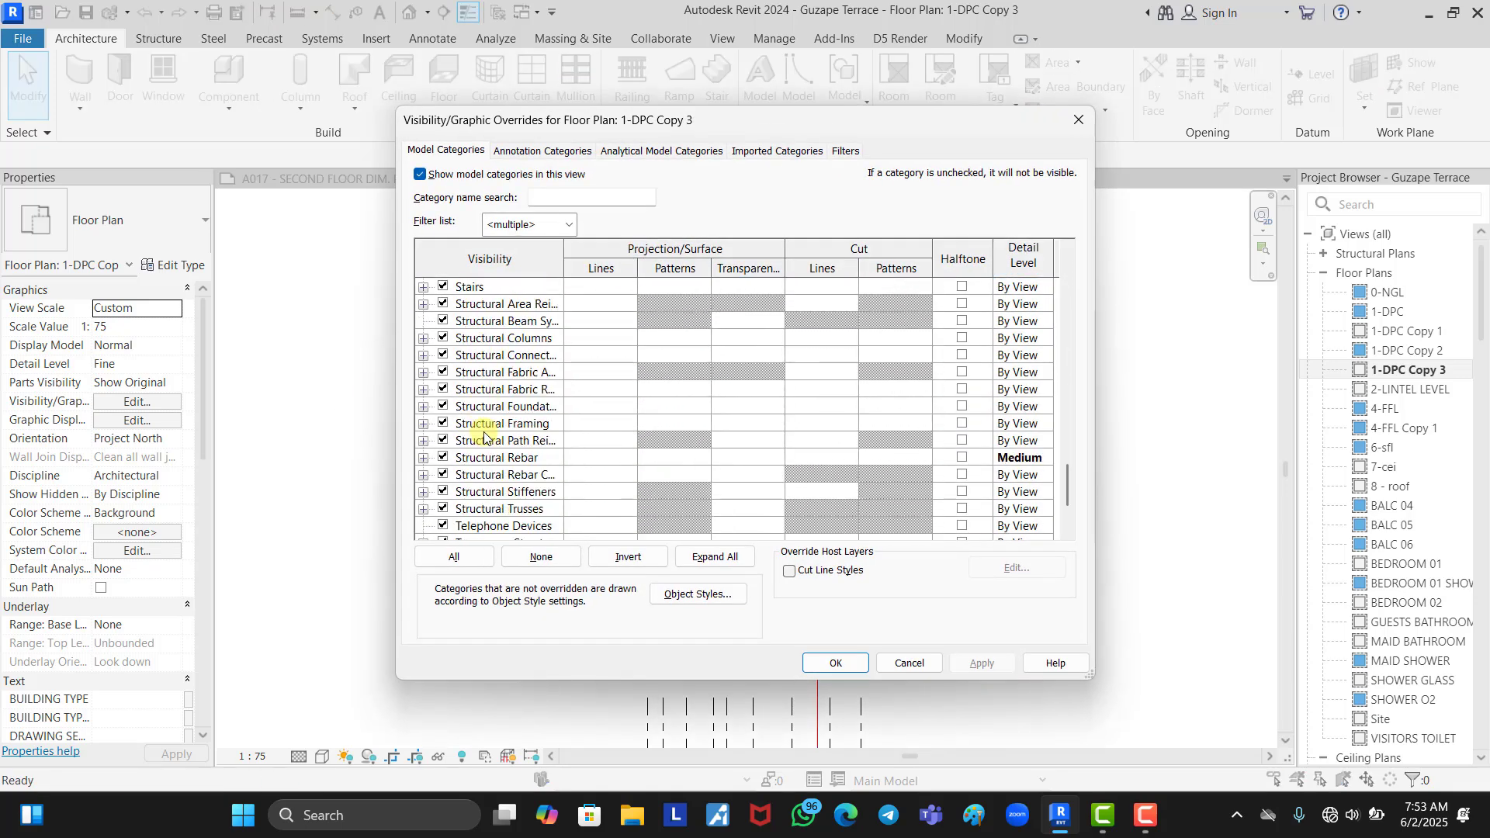
{"action": "scroll", "coordinate": [439, 399], "scroll_direction": "up", "scroll_amount": 8}
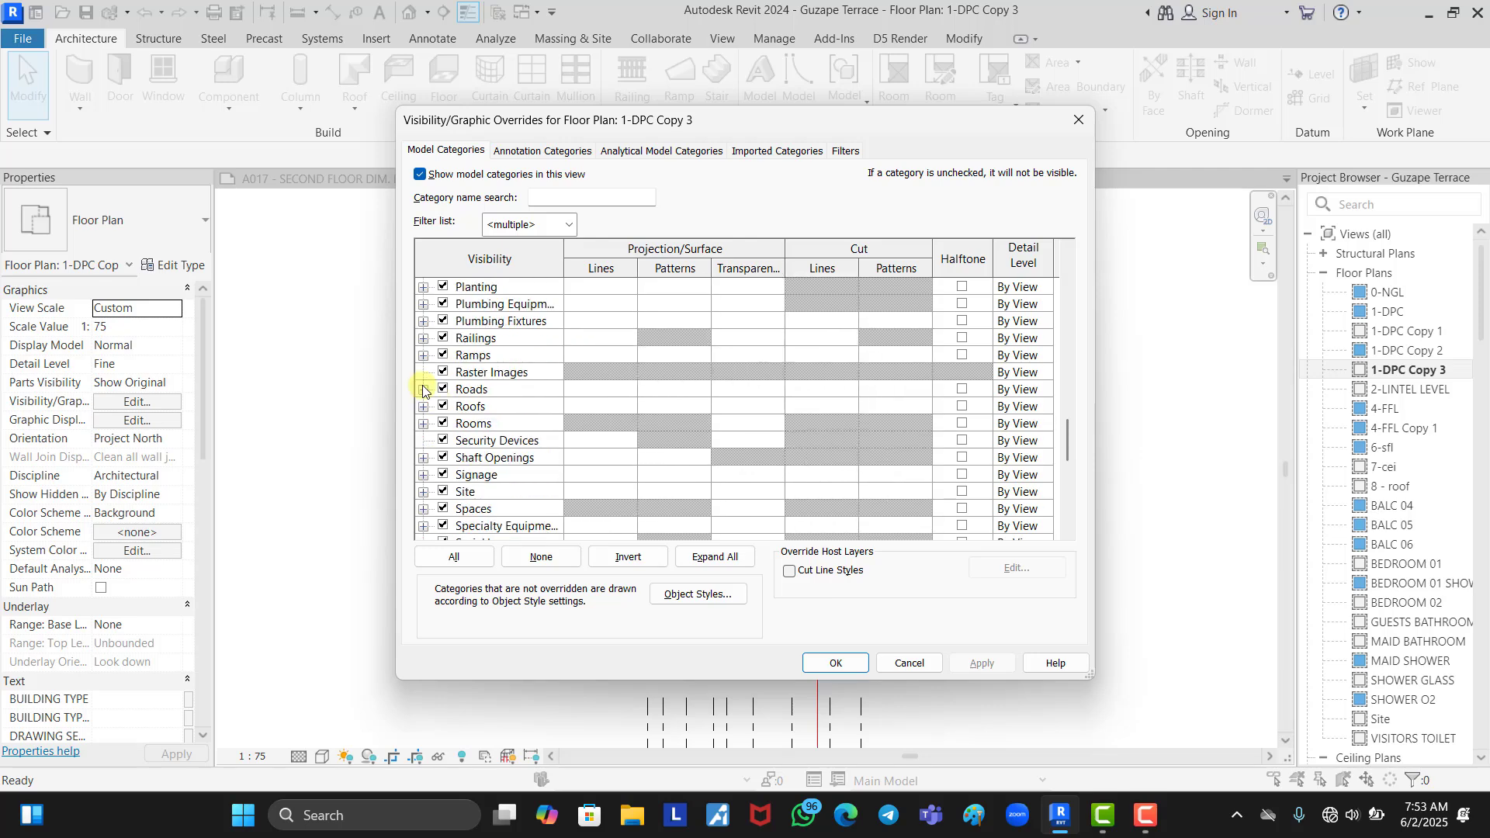
{"action": "scroll", "coordinate": [444, 356], "scroll_direction": "up", "scroll_amount": 1}
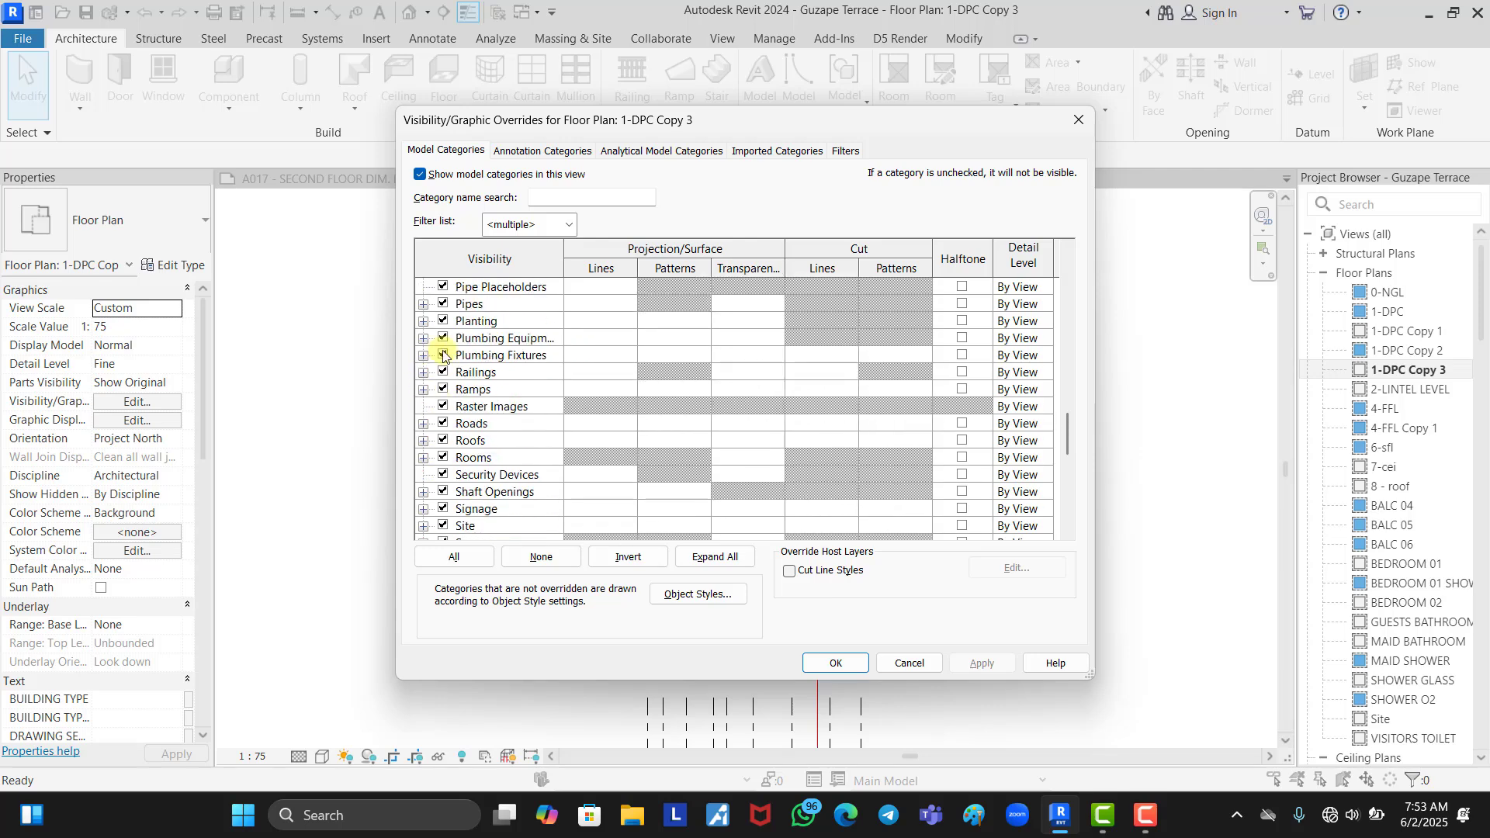
{"action": "left_click", "coordinate": [422, 459]}
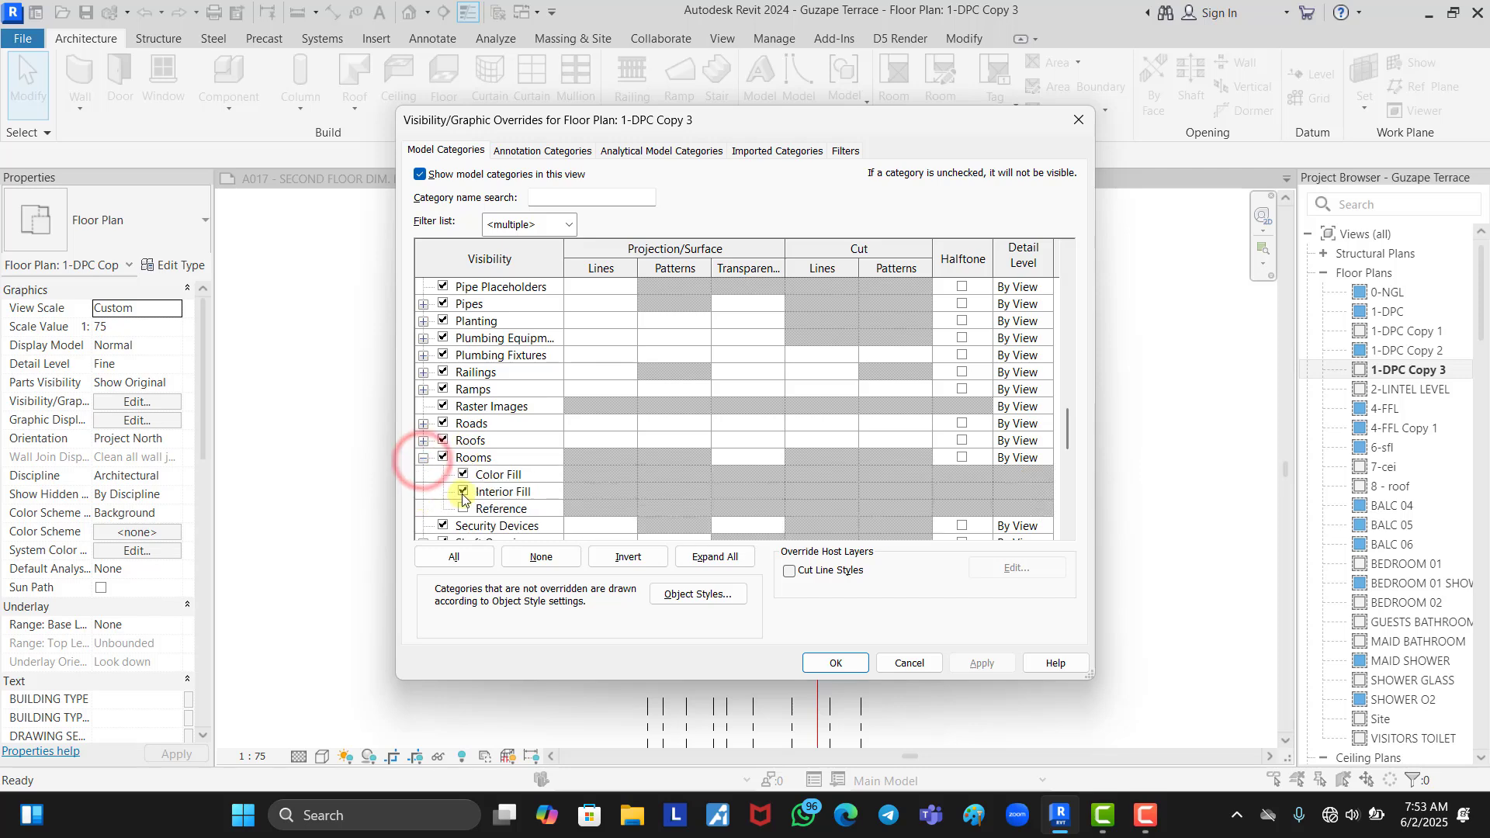
{"action": "left_click", "coordinate": [463, 493]}
{"action": "left_click", "coordinate": [829, 662]}
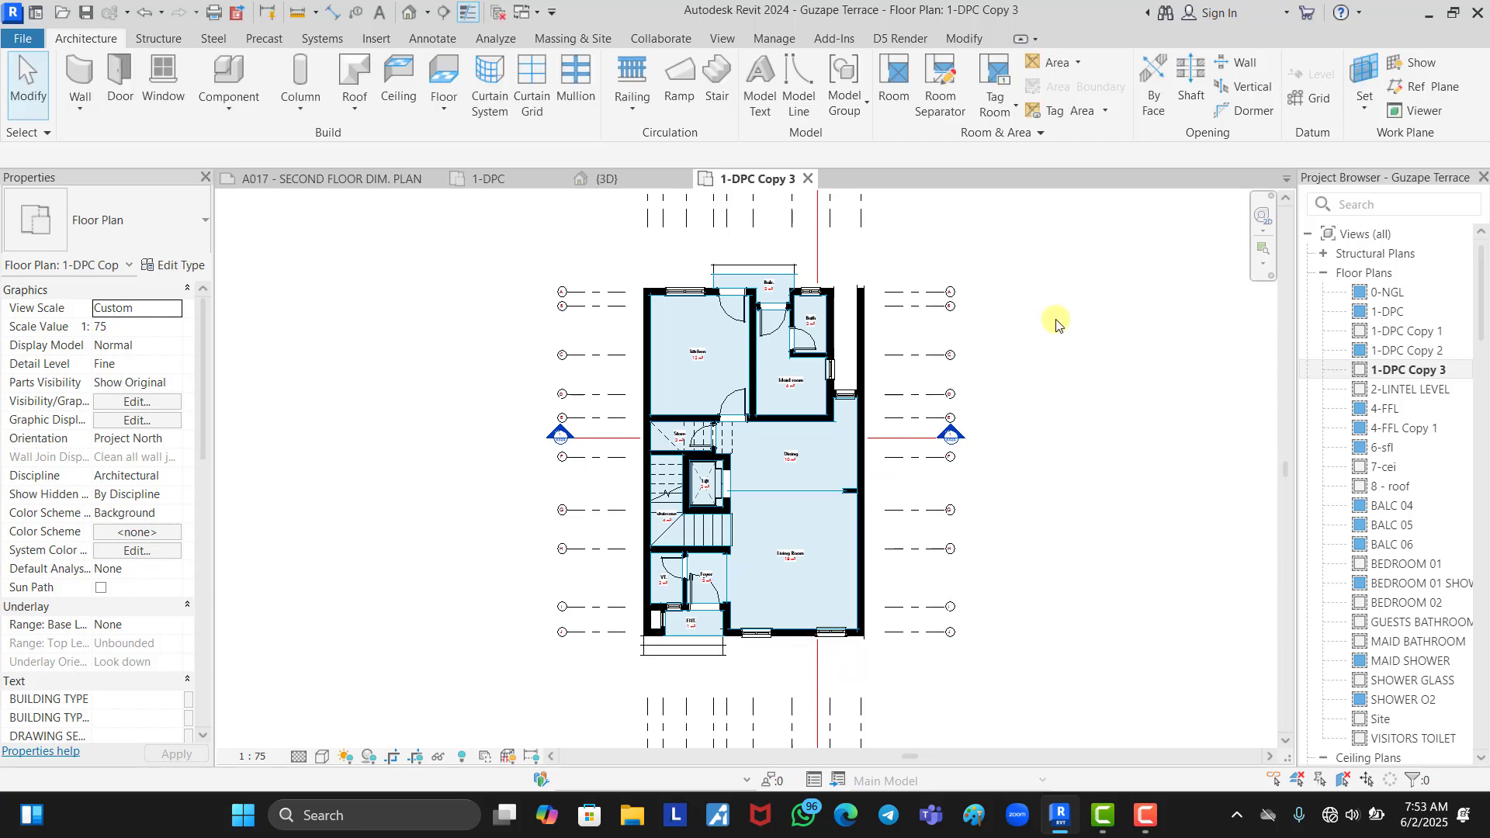
{"action": "right_click", "coordinate": [932, 316]}
- Place a color fill legend beside the plan, with space type Rooms and color scheme By Room Name
{"action": "scroll", "coordinate": [1008, 460], "scroll_direction": "up", "scroll_amount": 2}
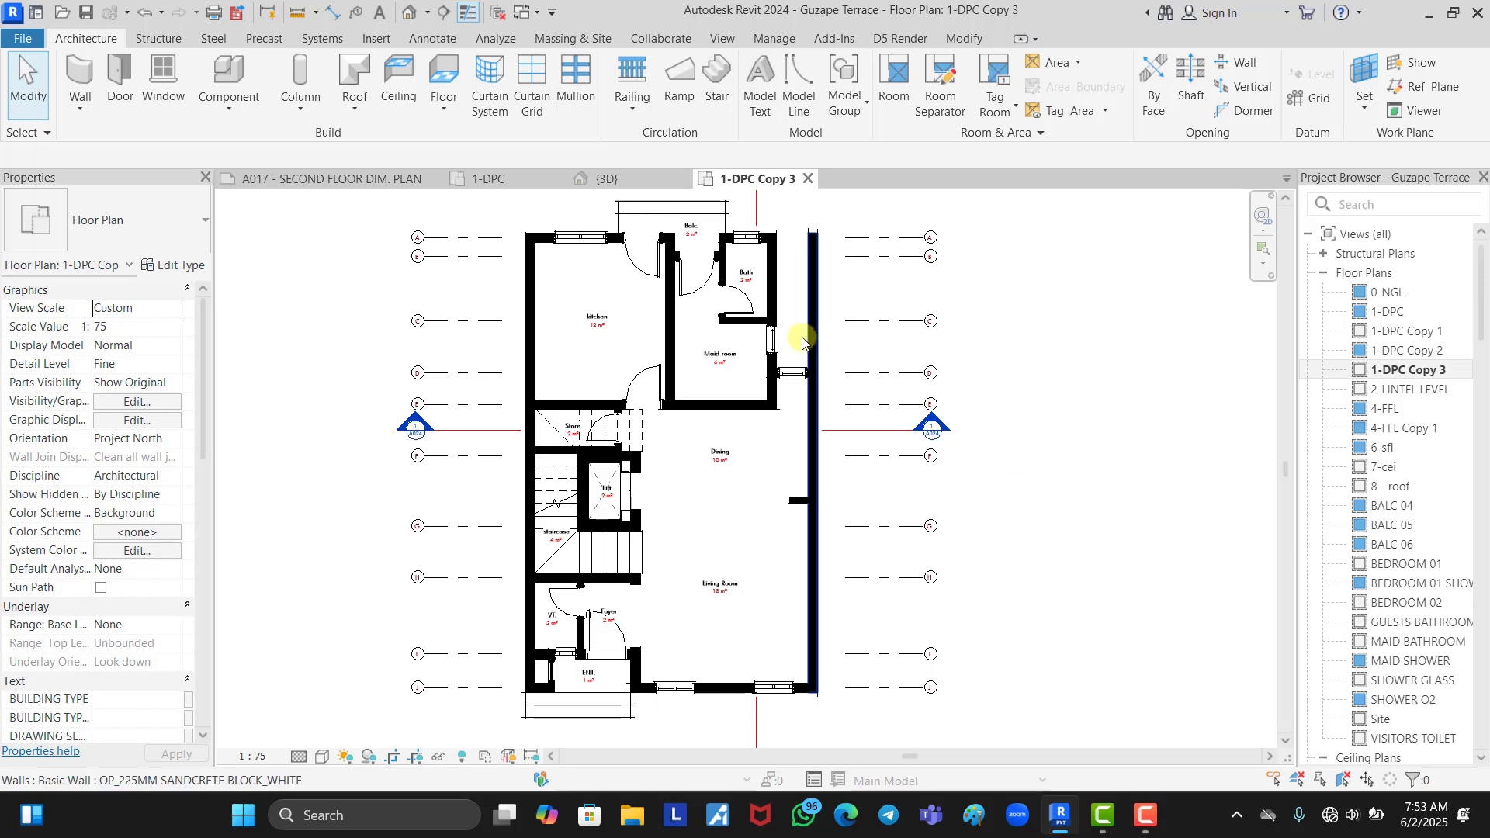
{"action": "scroll", "coordinate": [609, 422], "scroll_direction": "down", "scroll_amount": 2}
{"action": "scroll", "coordinate": [649, 370], "scroll_direction": "up", "scroll_amount": 3}
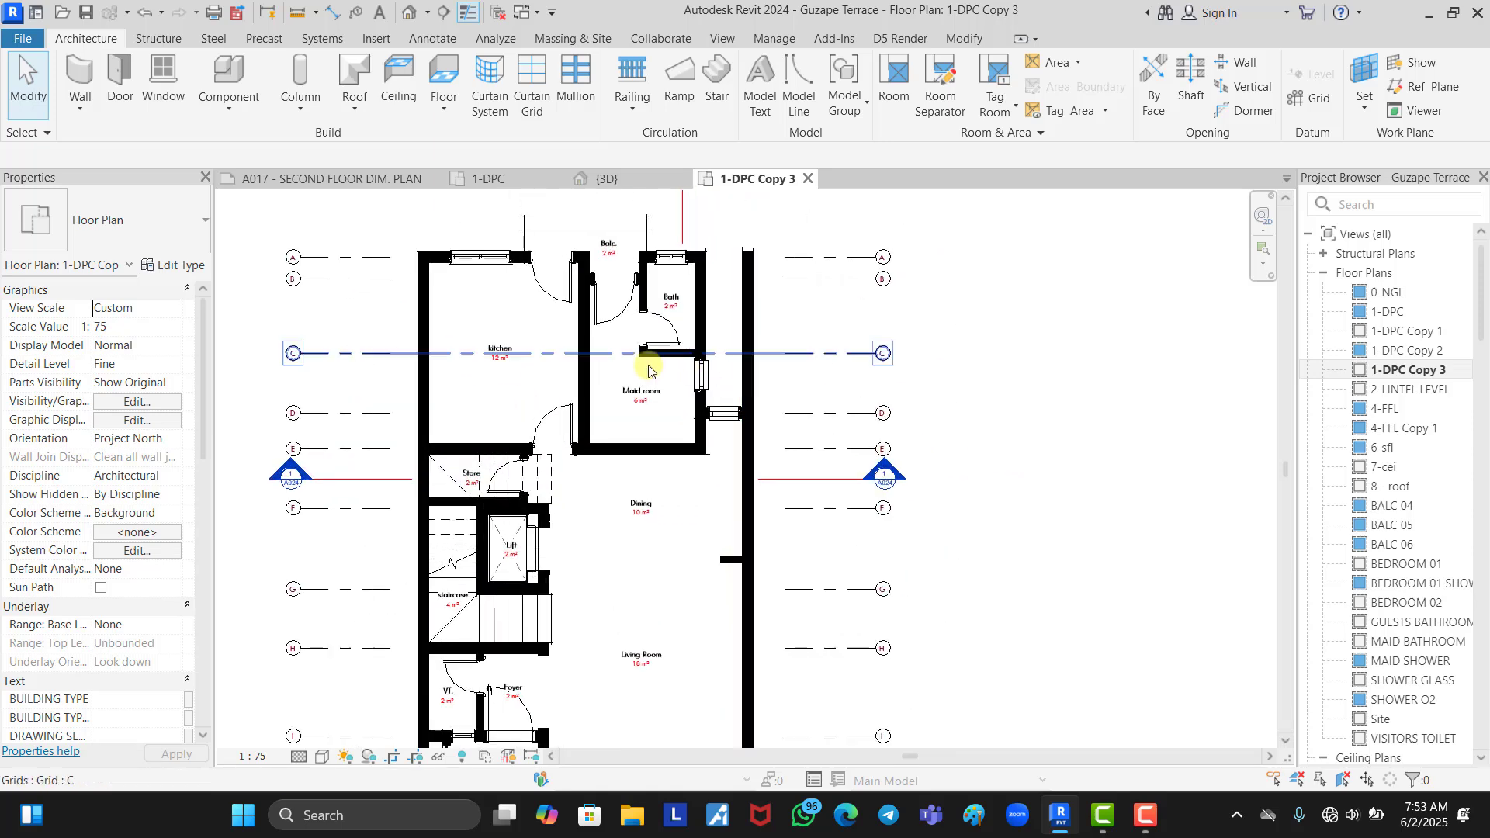
{"action": "scroll", "coordinate": [649, 369], "scroll_direction": "down", "scroll_amount": 2}
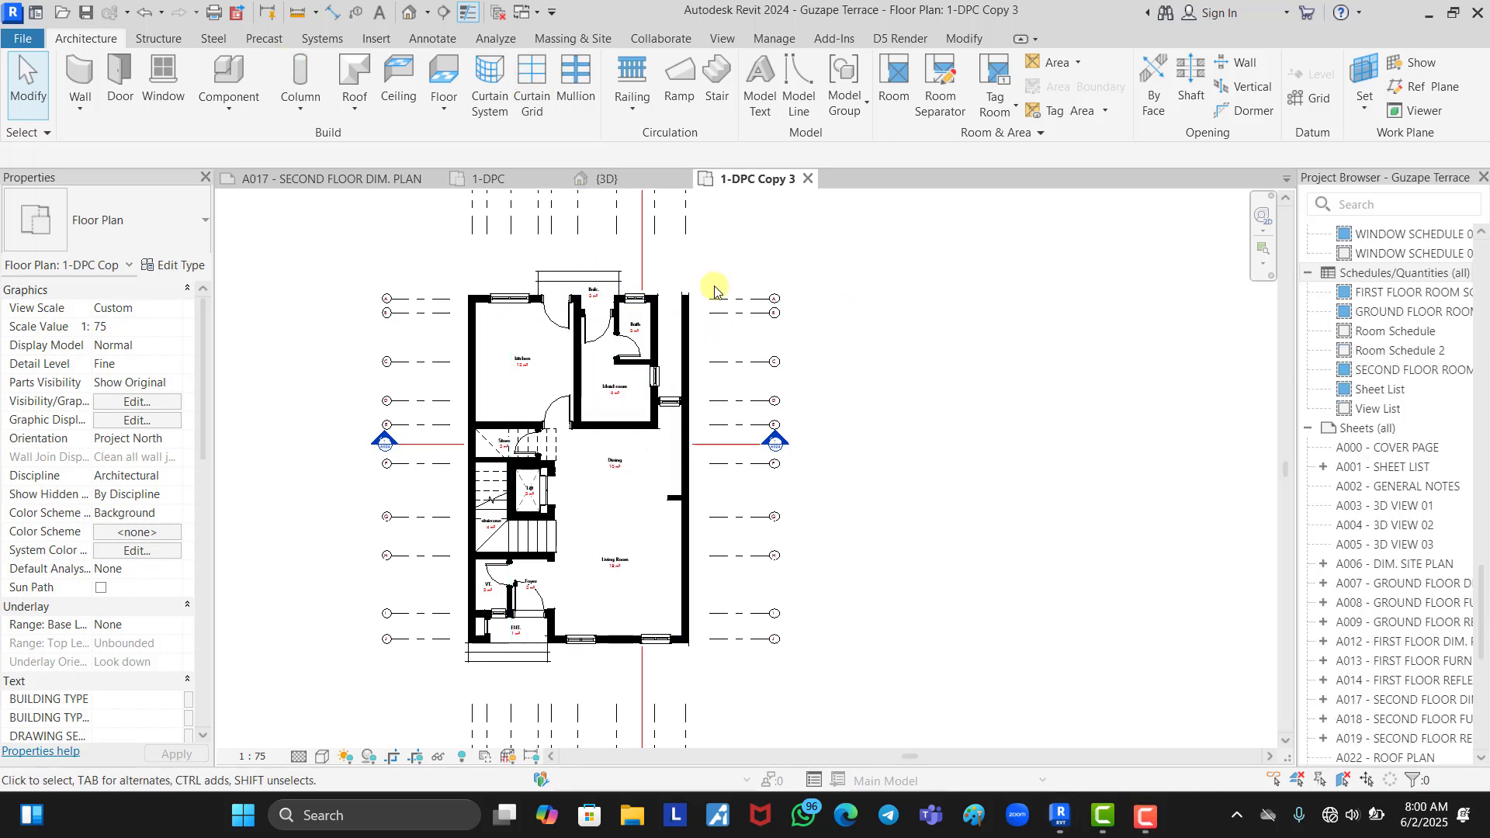
{"action": "middle_click_drag", "start_coordinate": [757, 375], "coordinate": [810, 368]}
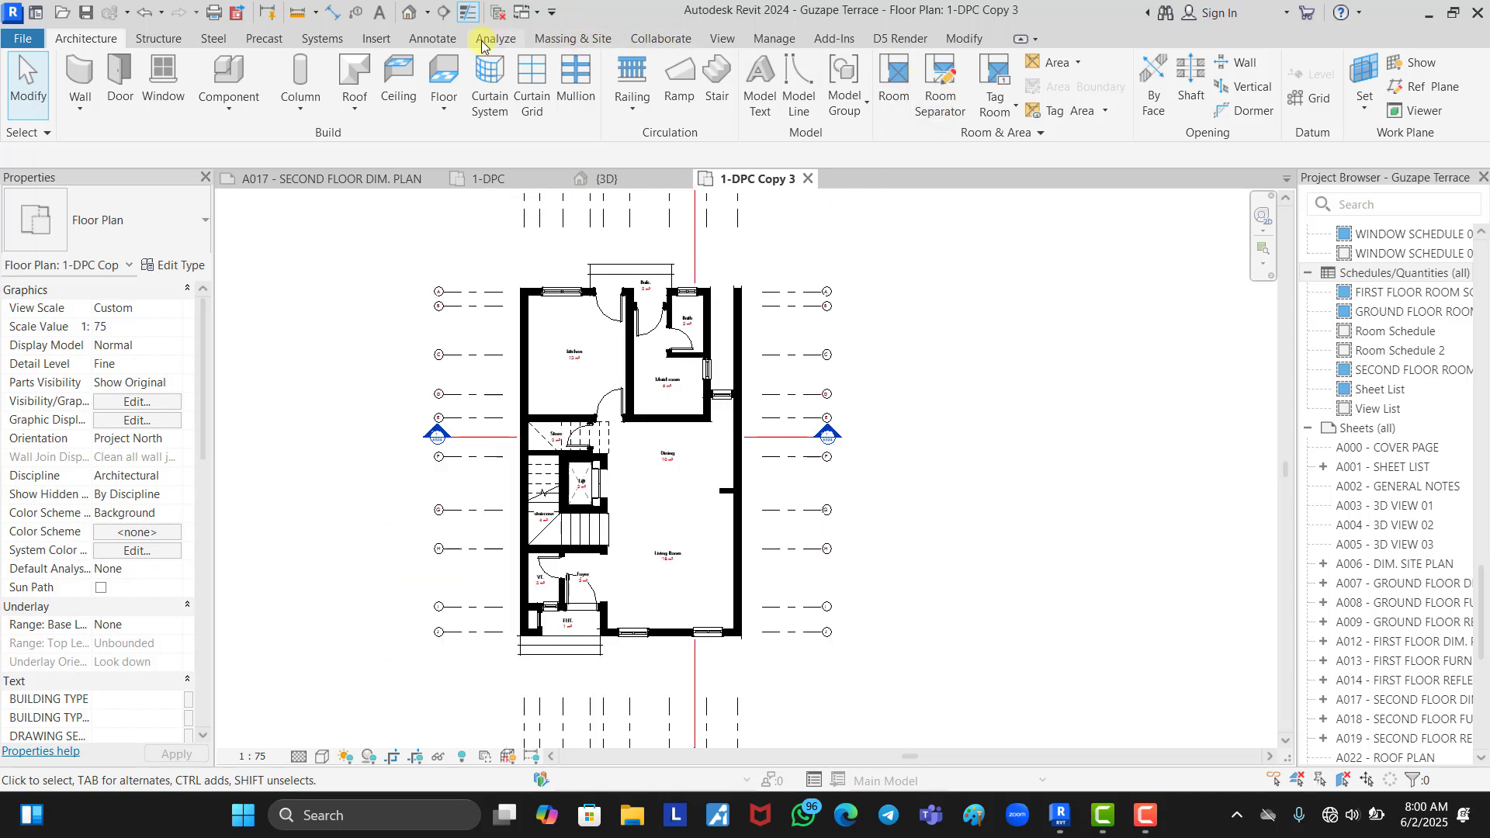
{"action": "left_click", "coordinate": [431, 40]}
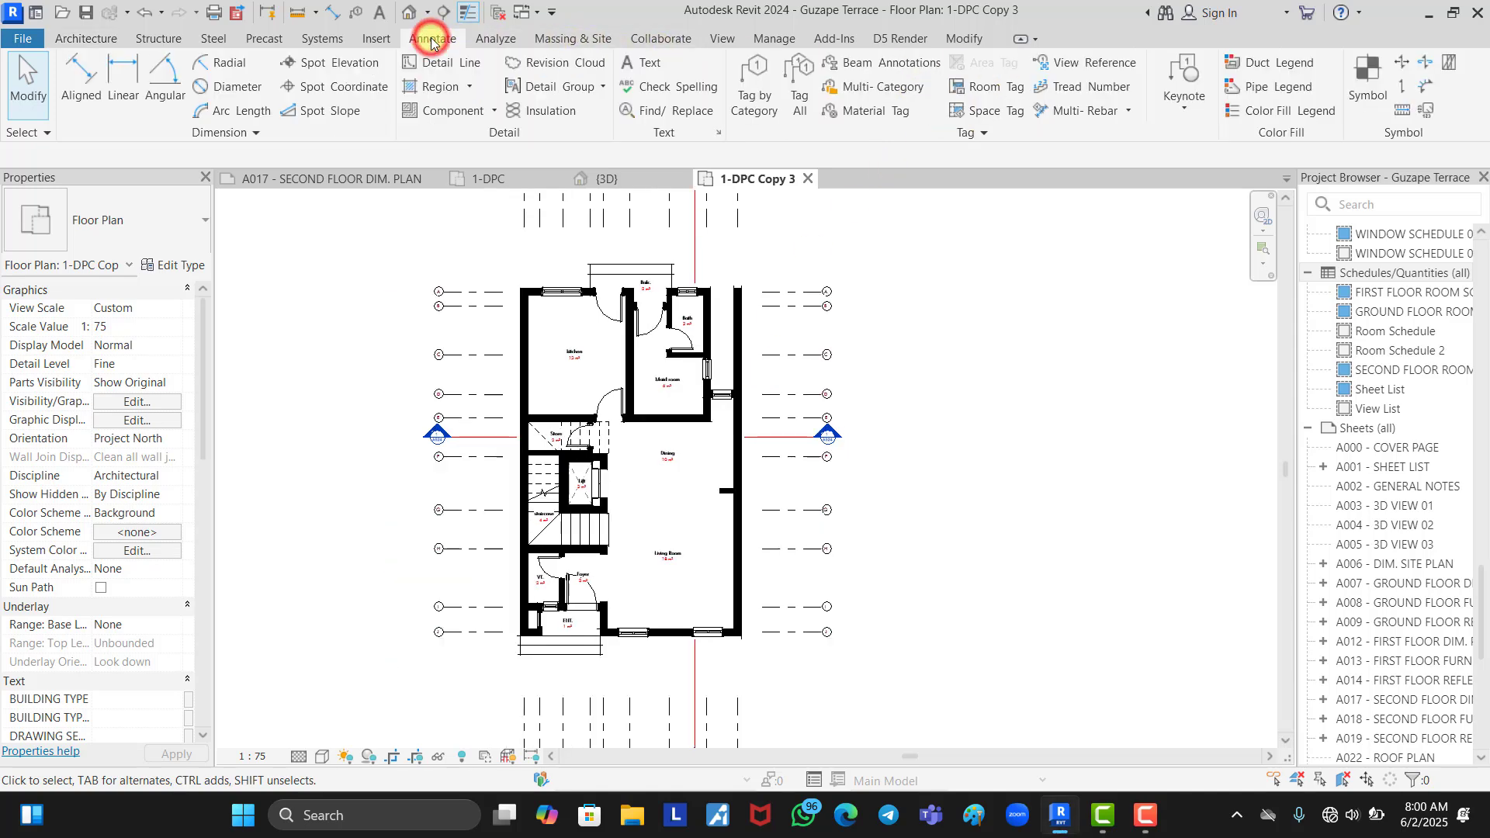
{"action": "left_click", "coordinate": [1288, 113]}
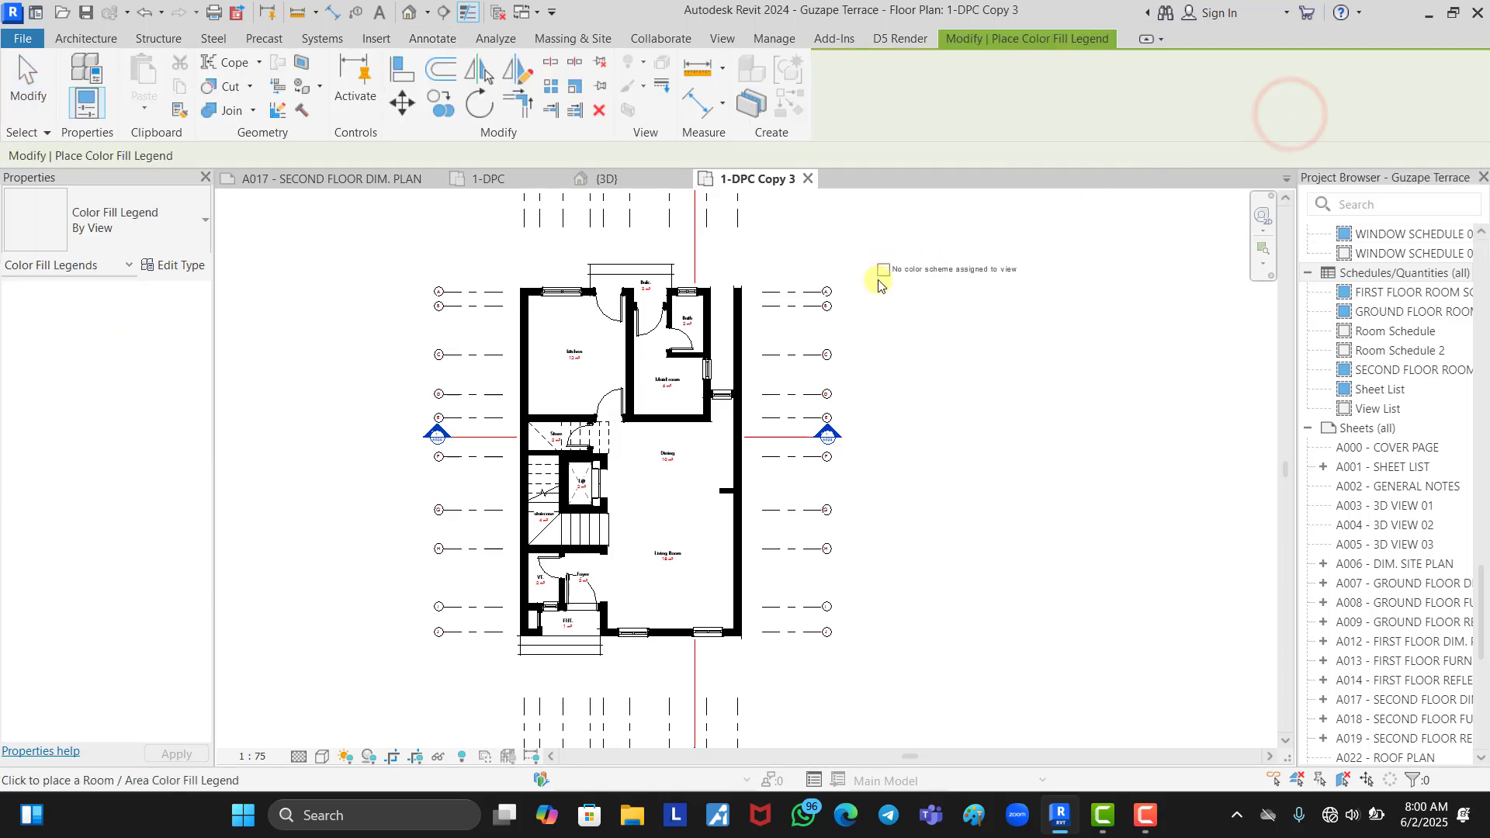
{"action": "left_click", "coordinate": [851, 288]}
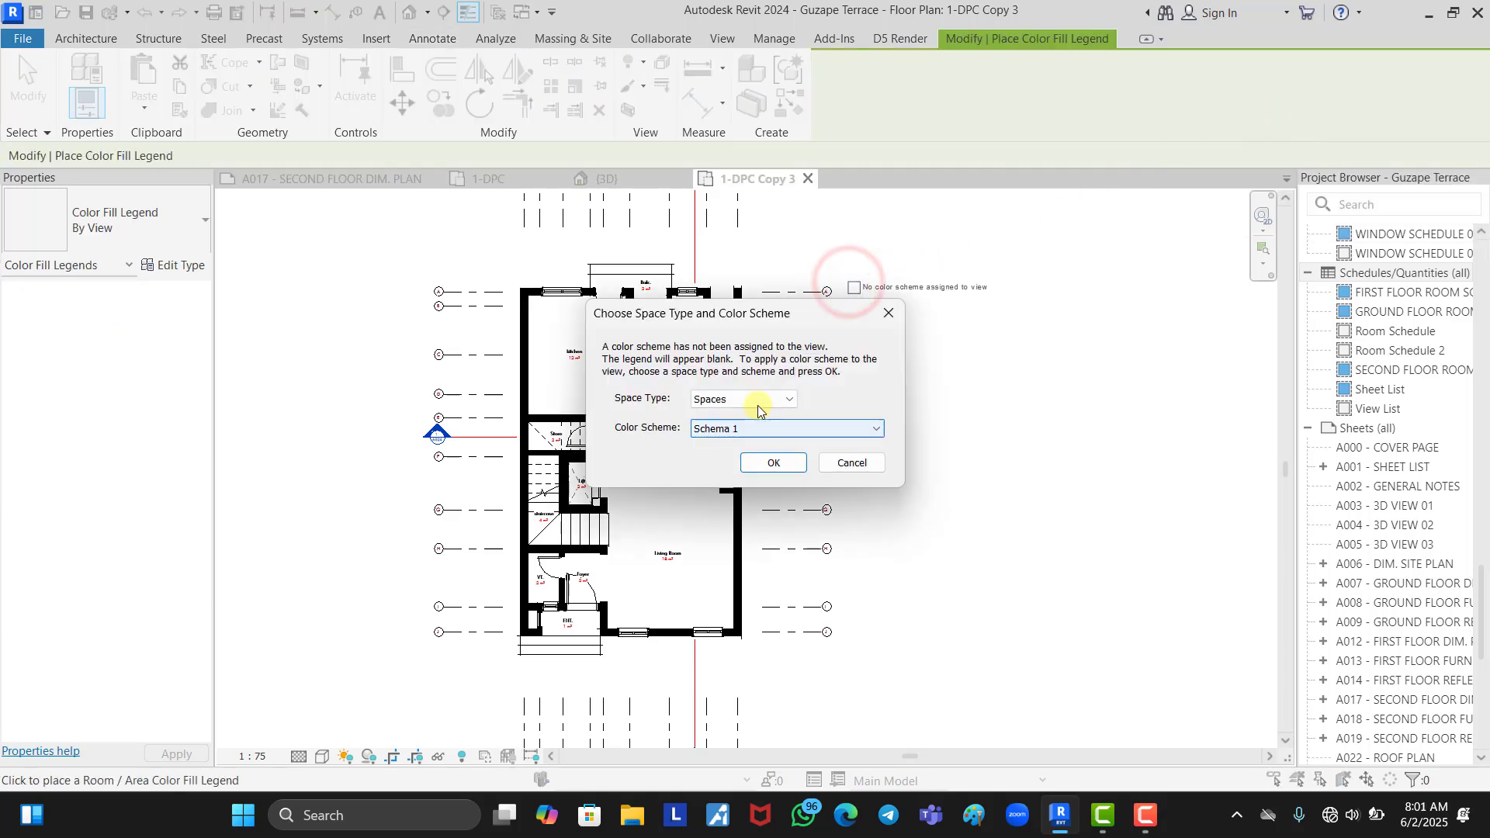
{"action": "left_click", "coordinate": [762, 403]}
{"action": "left_click", "coordinate": [756, 424]}
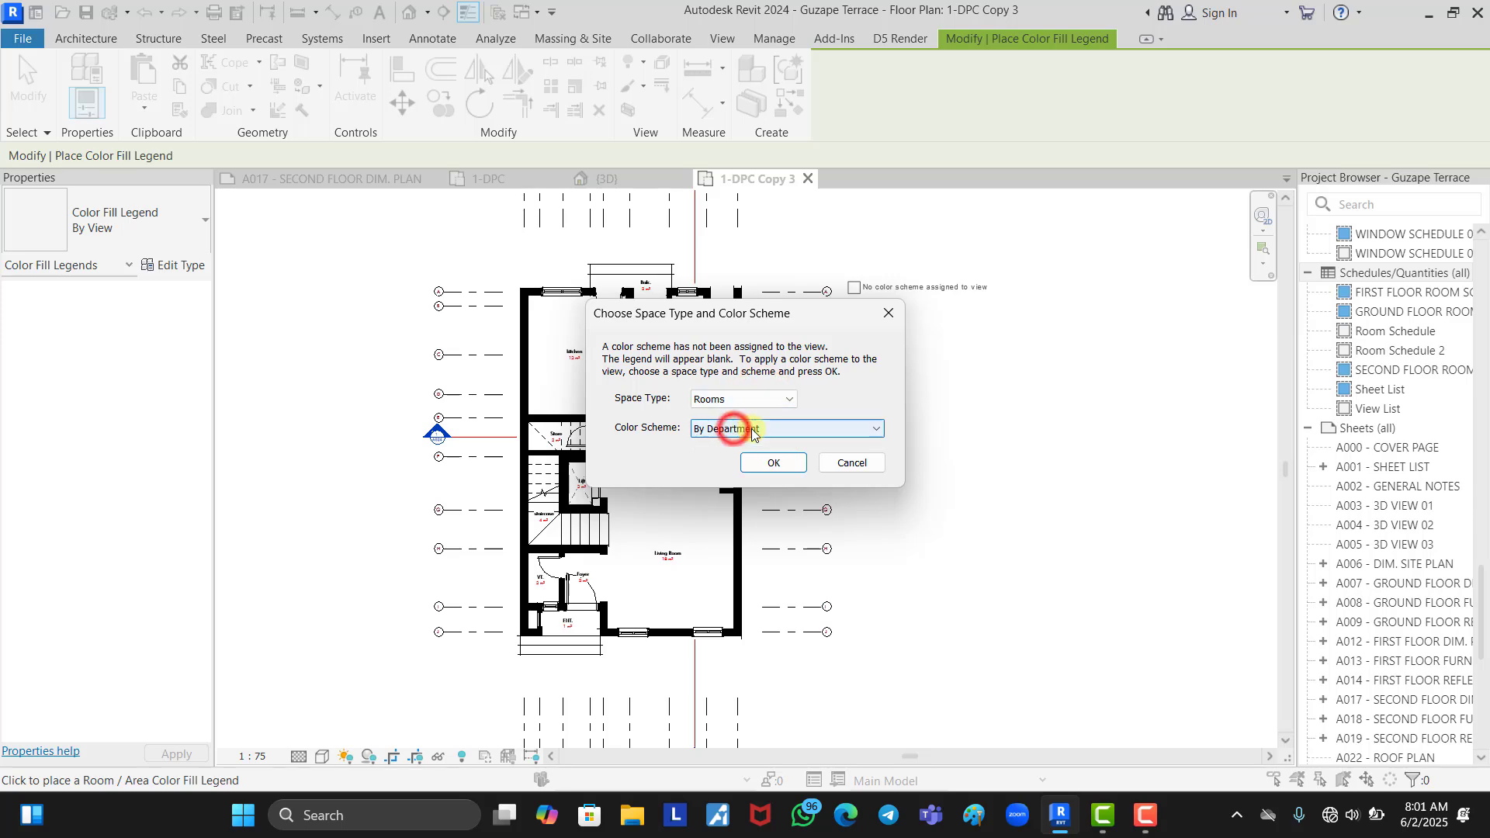
{"action": "left_click", "coordinate": [757, 430]}
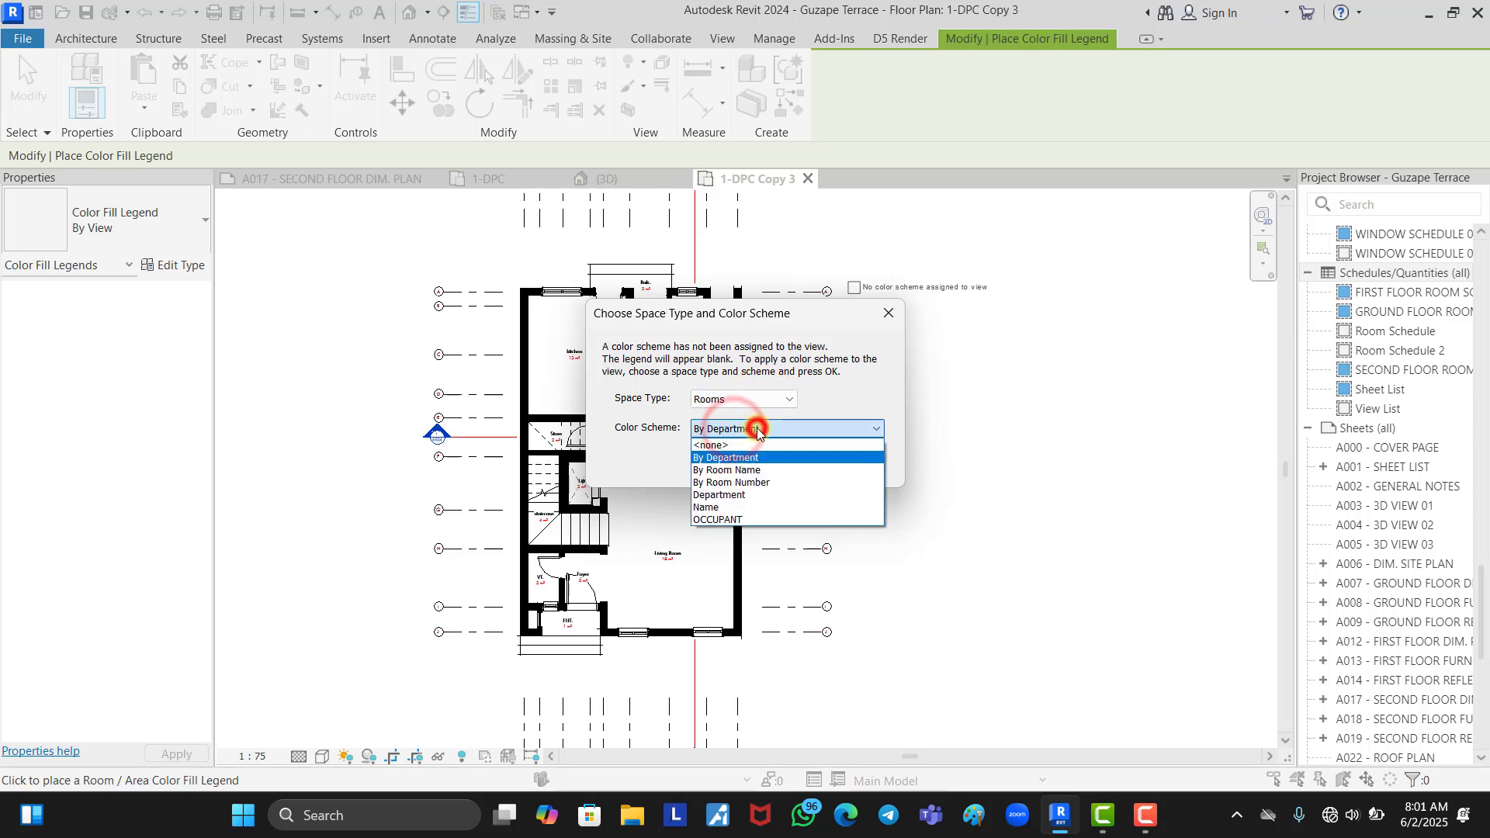
{"action": "left_click", "coordinate": [744, 471]}
{"action": "left_click", "coordinate": [771, 463]}
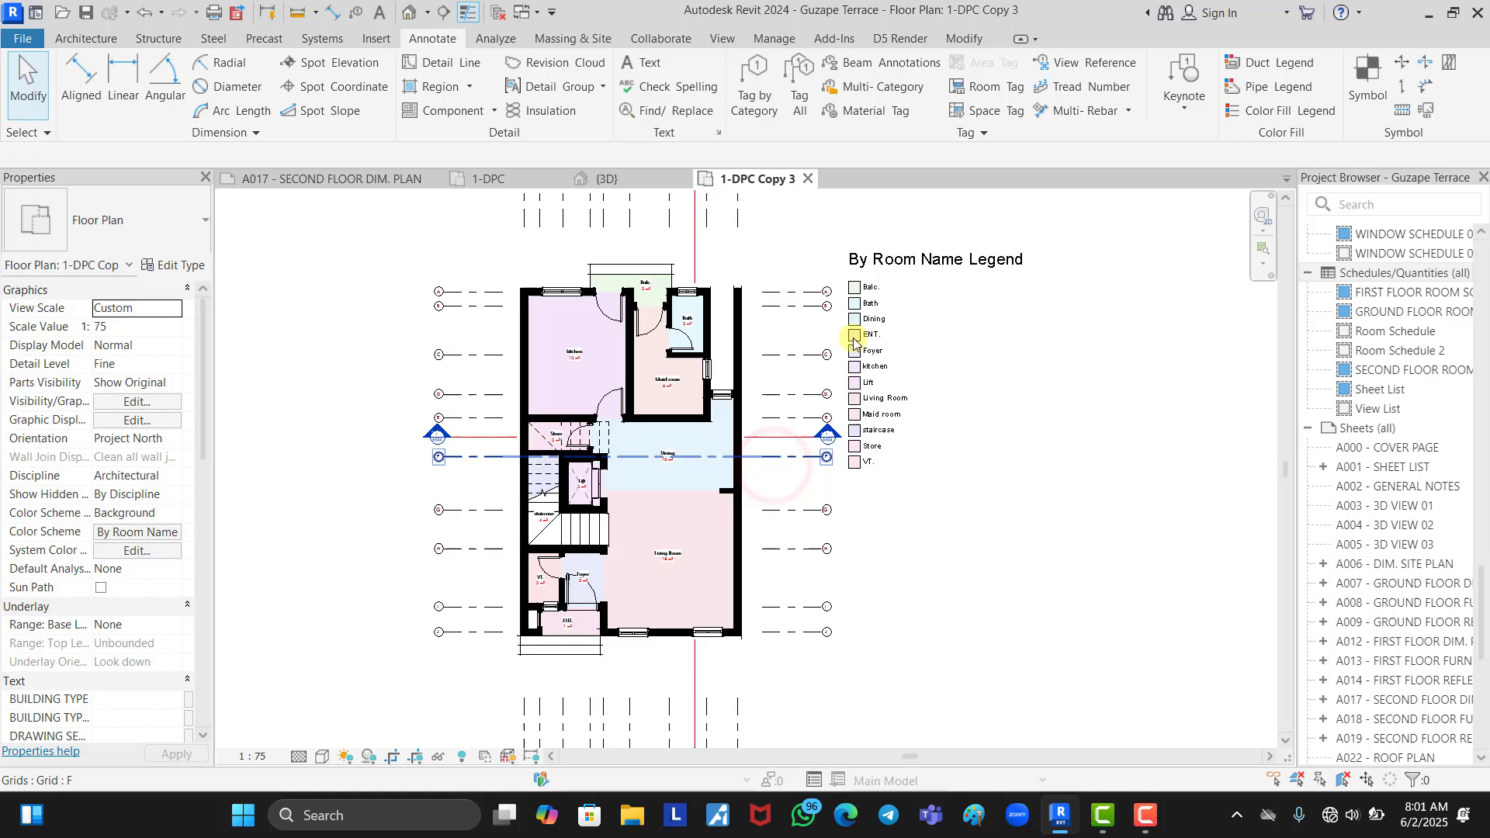
- Move the color fill legend slightly down and farther from the plan, and deselect it
{"action": "left_click", "coordinate": [861, 261]}
{"action": "left_click_drag", "start_coordinate": [861, 260], "coordinate": [876, 284]}
{"action": "left_click", "coordinate": [859, 239]}
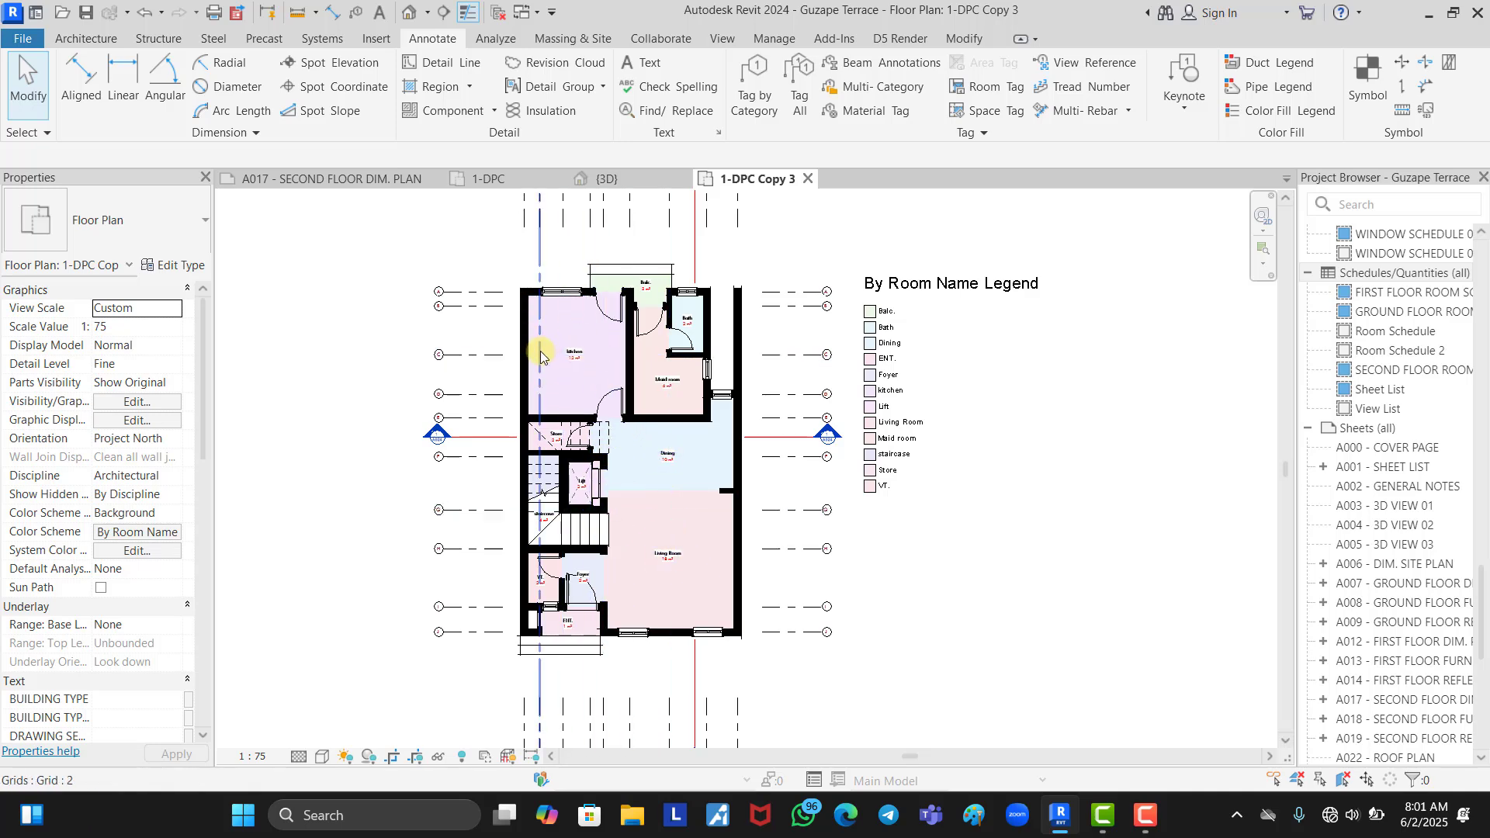
- Change the title of the legend's By Room Name color scheme to "Room Legend"
{"action": "scroll", "coordinate": [540, 356], "scroll_direction": "up", "scroll_amount": 5}
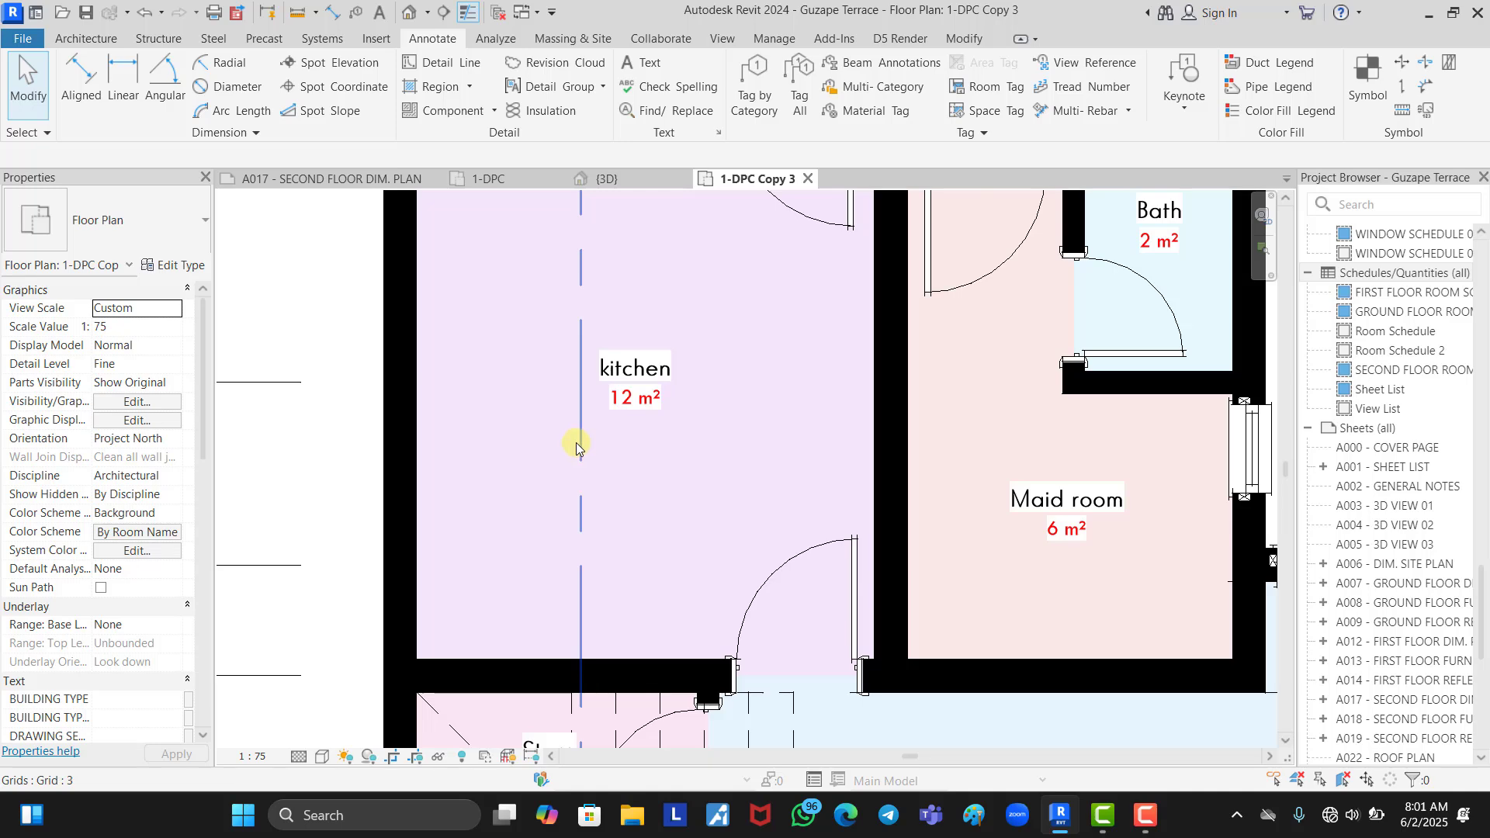
{"action": "scroll", "coordinate": [537, 413], "scroll_direction": "down", "scroll_amount": 5}
{"action": "left_click", "coordinate": [931, 304]}
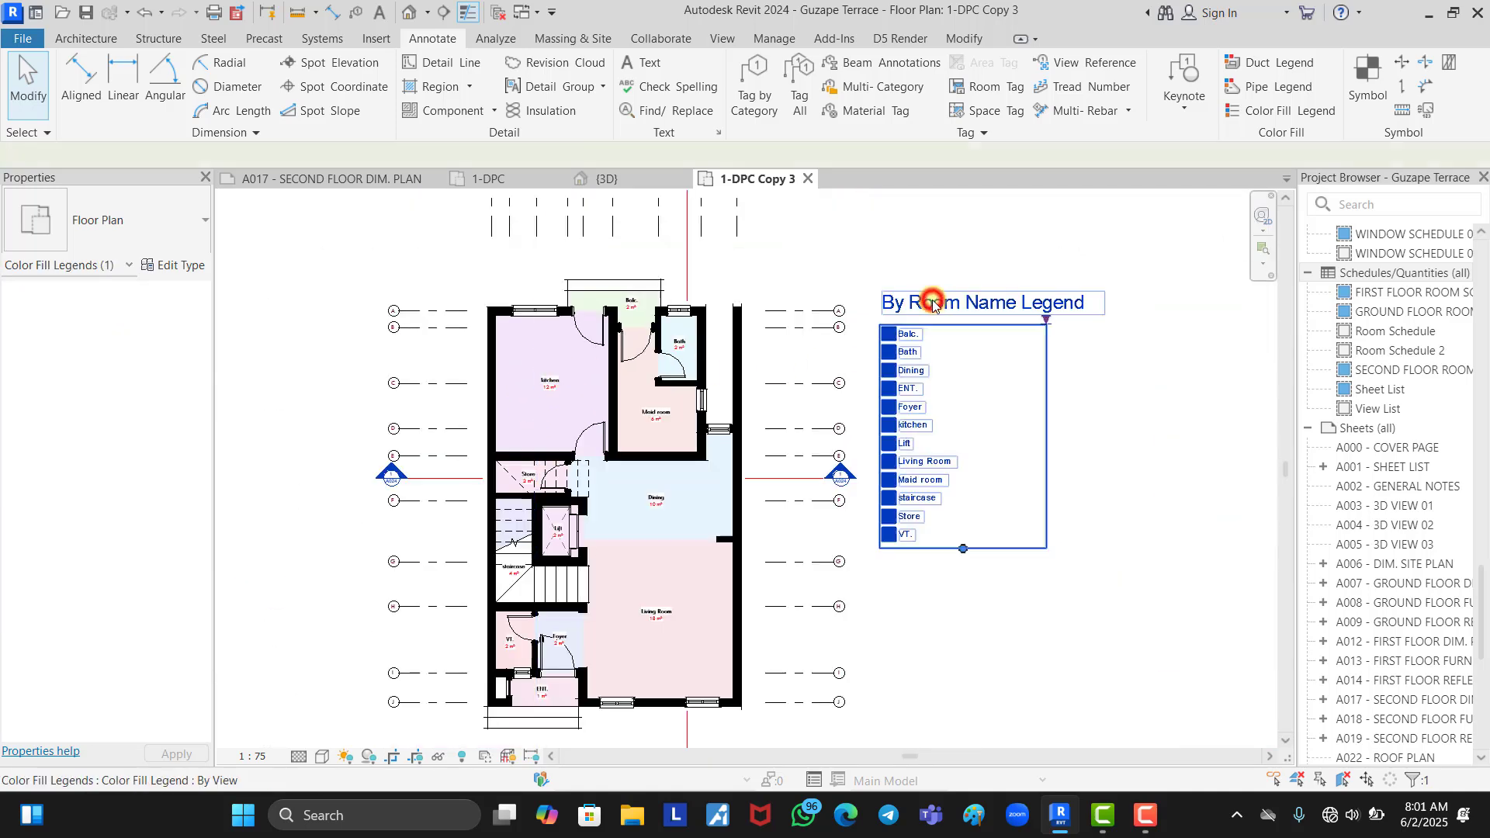
{"action": "left_click", "coordinate": [841, 90]}
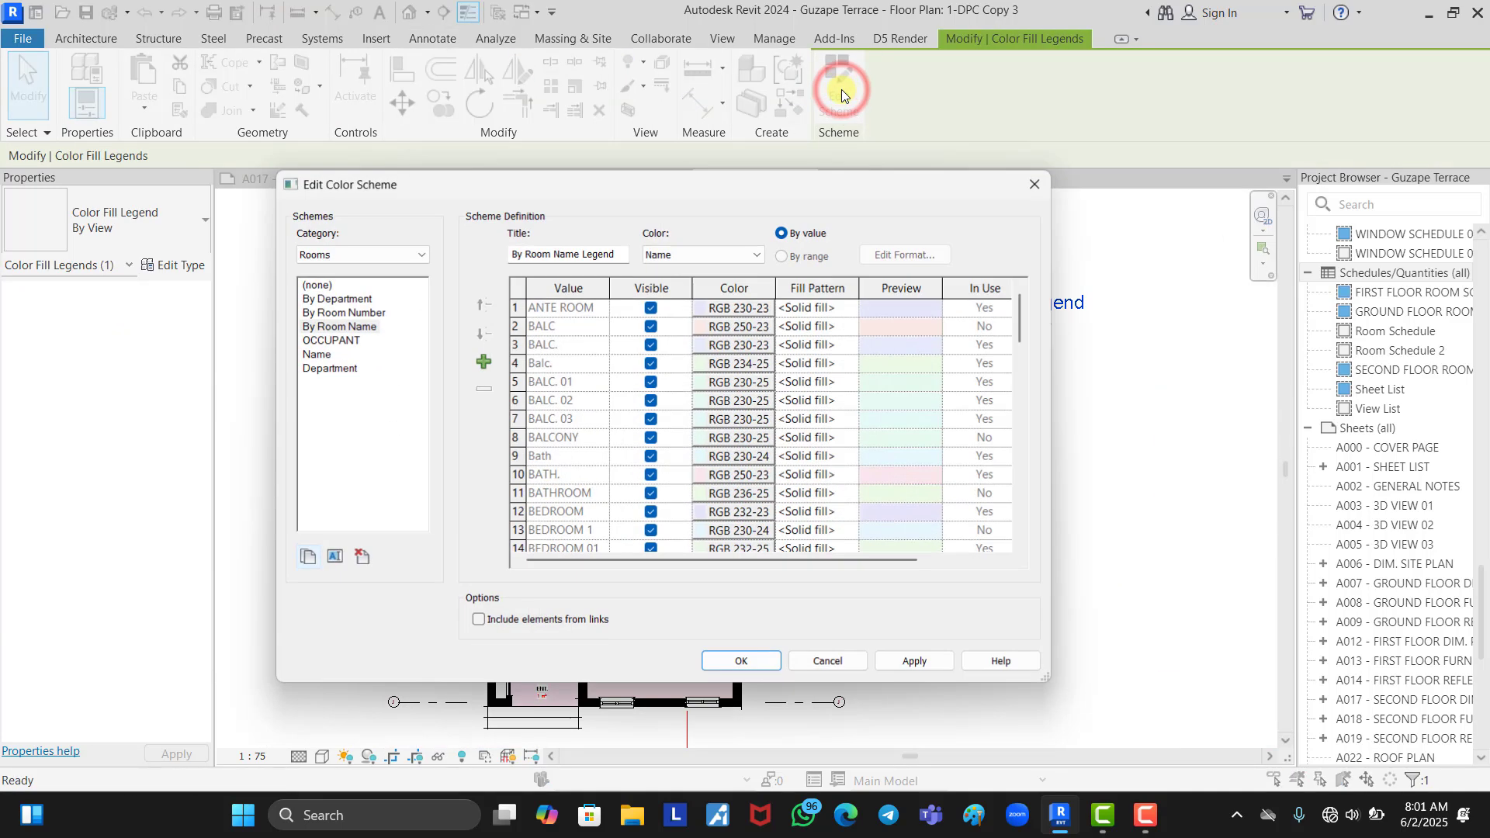
{"action": "double_click", "coordinate": [566, 253]}
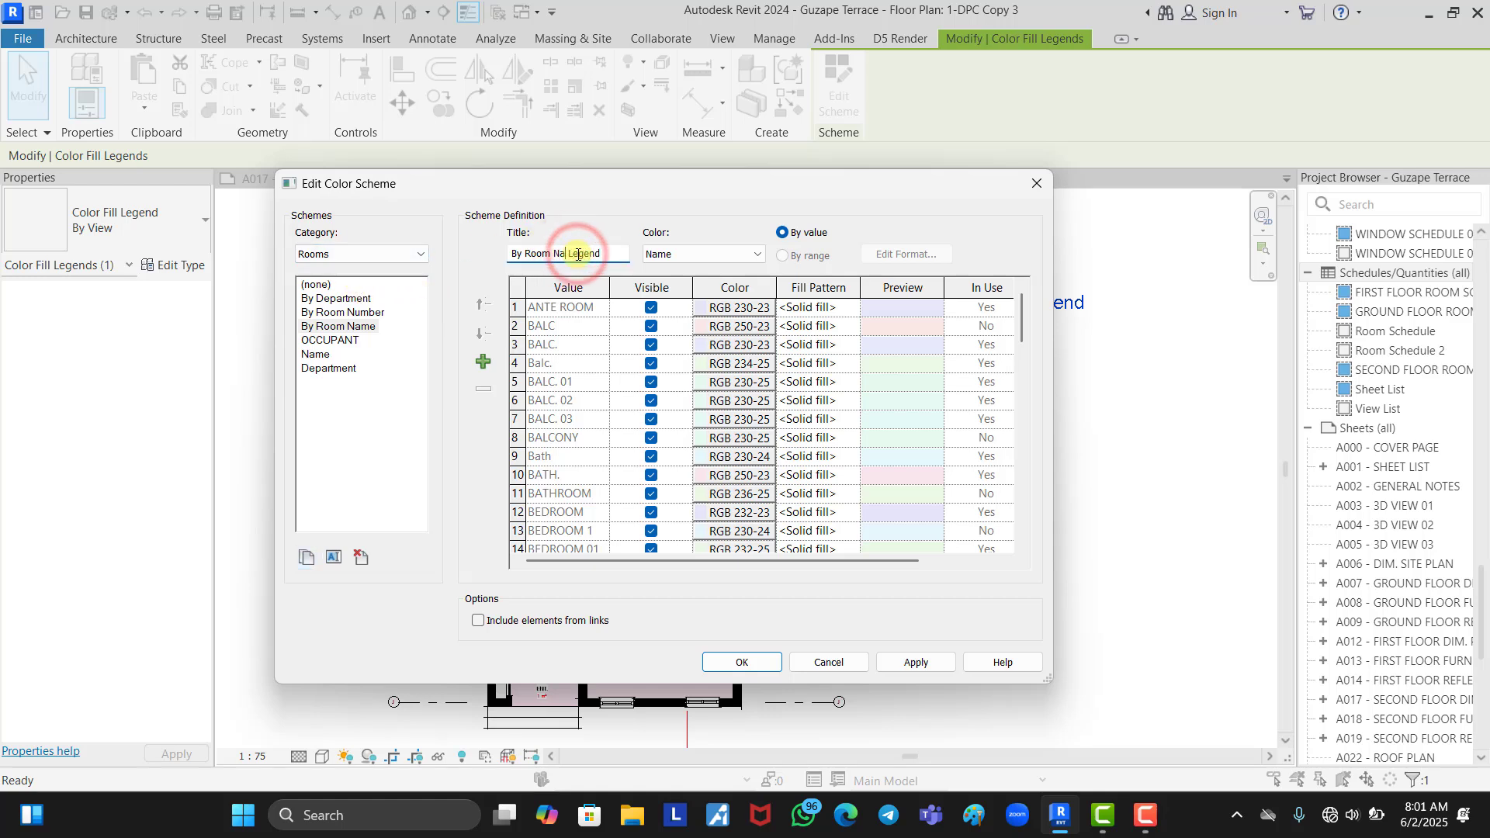
{"action": "key", "text": "BackSpace"}
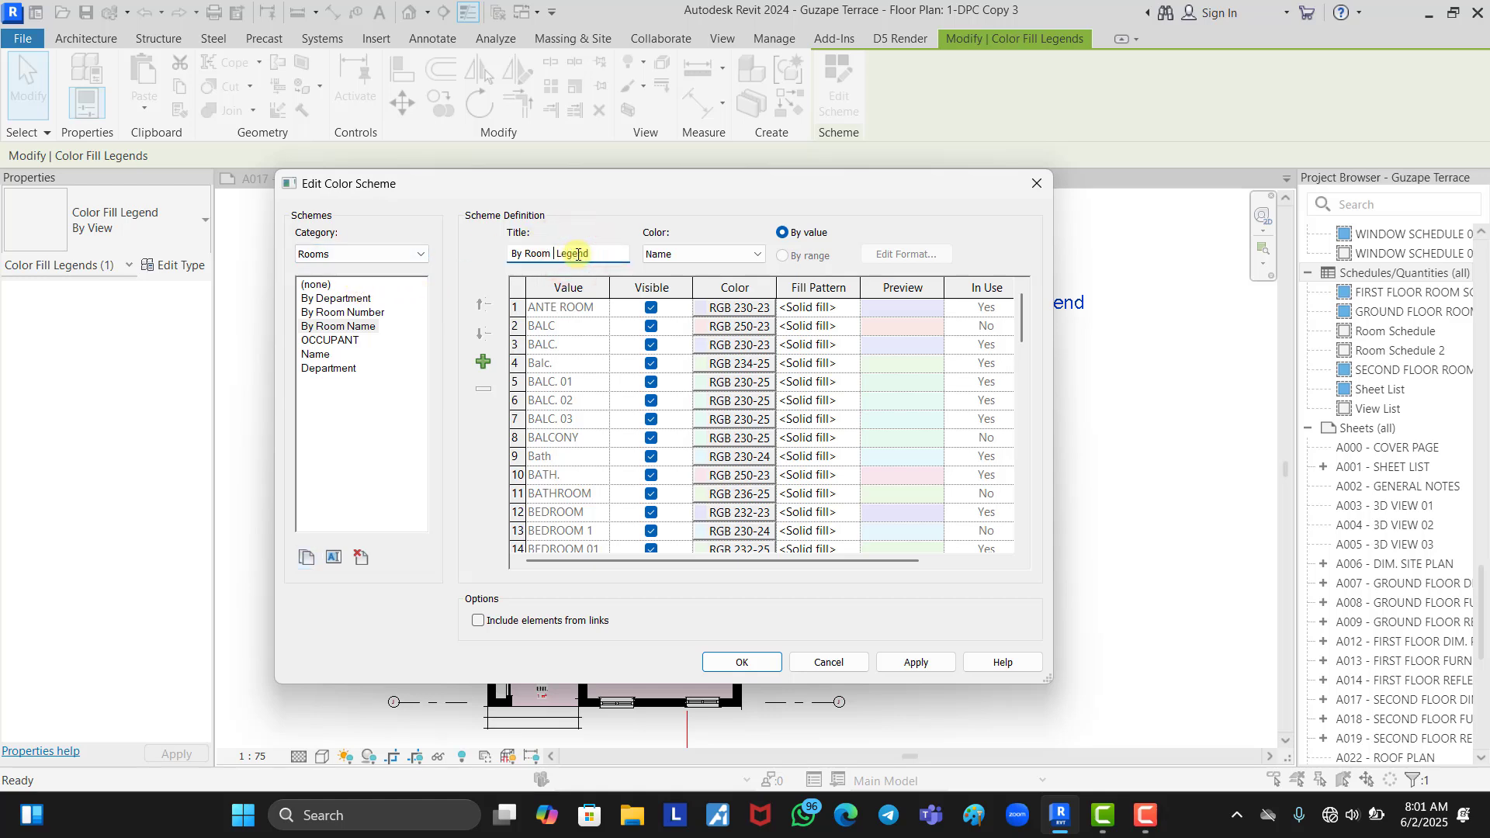
{"action": "double_click", "coordinate": [518, 254]}
{"action": "key", "text": "BackSpace"}
- Review the room-name values in the color scheme definition, accept the edited scheme and deselect the legend
{"action": "left_click_drag", "start_coordinate": [778, 186], "coordinate": [859, 151]}
{"action": "scroll", "coordinate": [622, 432], "scroll_direction": "down", "scroll_amount": 7}
{"action": "scroll", "coordinate": [640, 423], "scroll_direction": "down", "scroll_amount": 10}
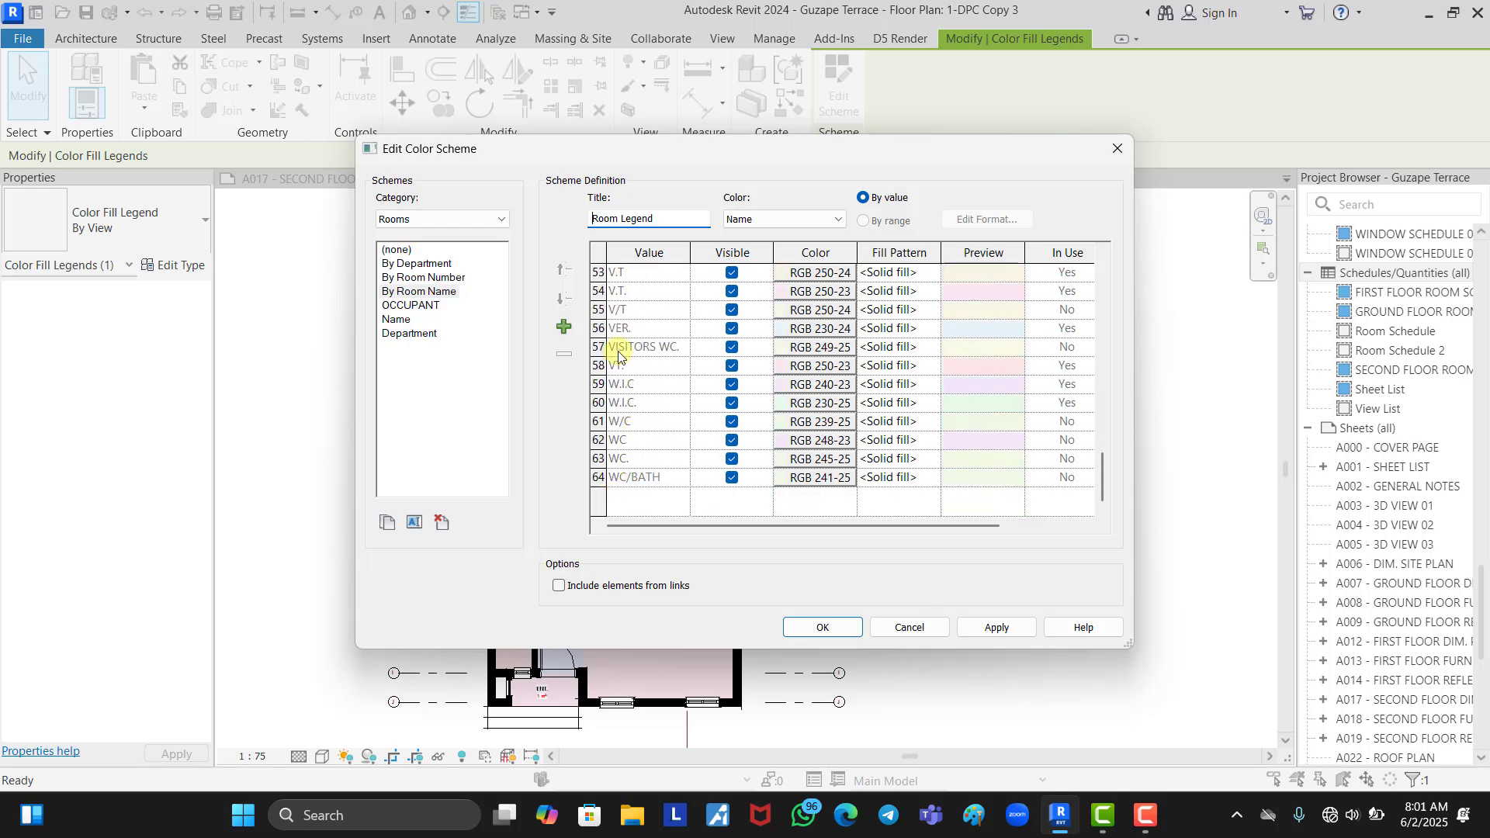
{"action": "scroll", "coordinate": [619, 354], "scroll_direction": "up", "scroll_amount": 16}
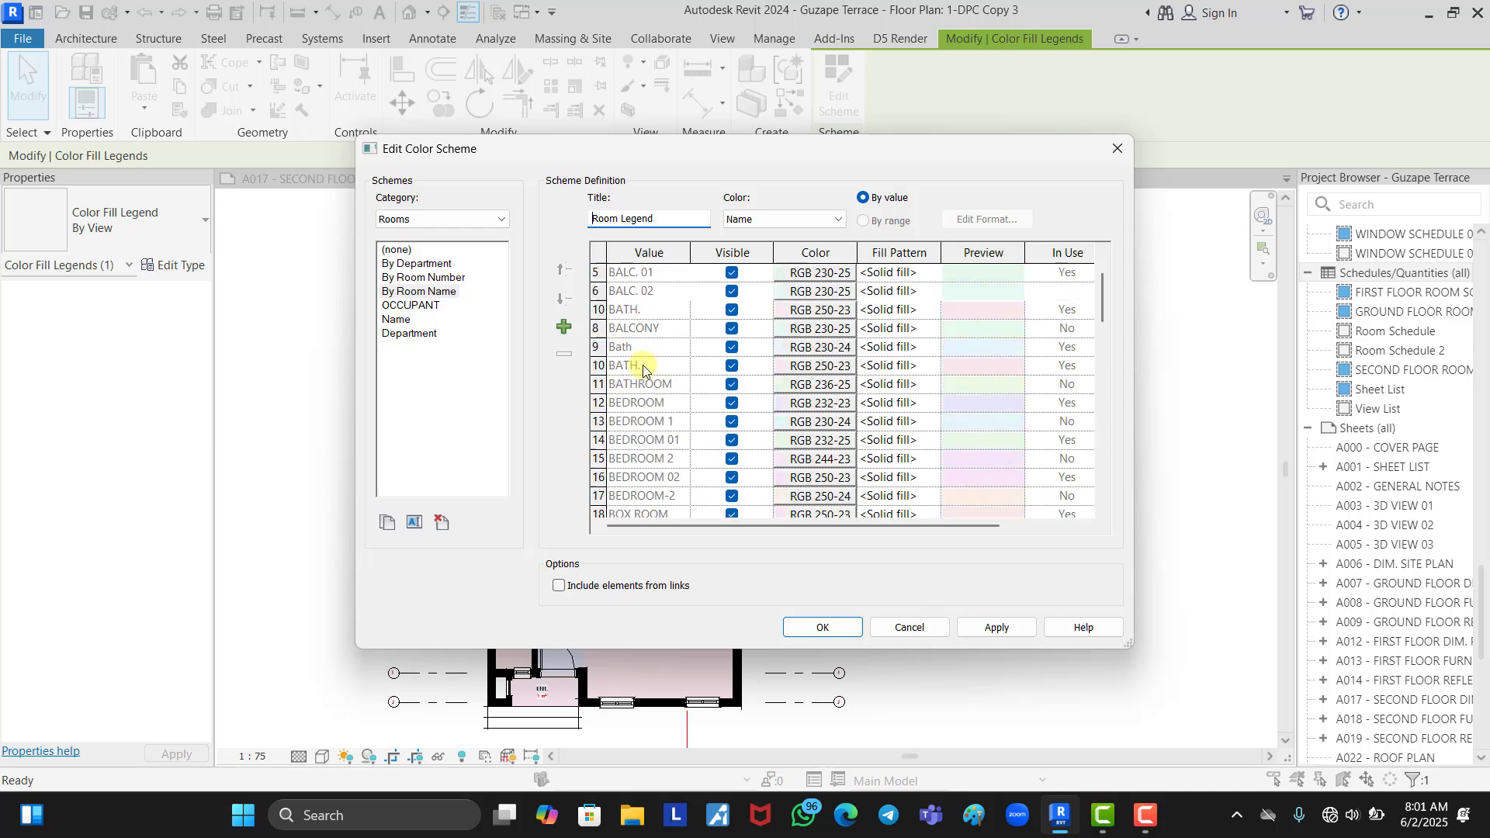
{"action": "scroll", "coordinate": [640, 369], "scroll_direction": "down", "scroll_amount": 16}
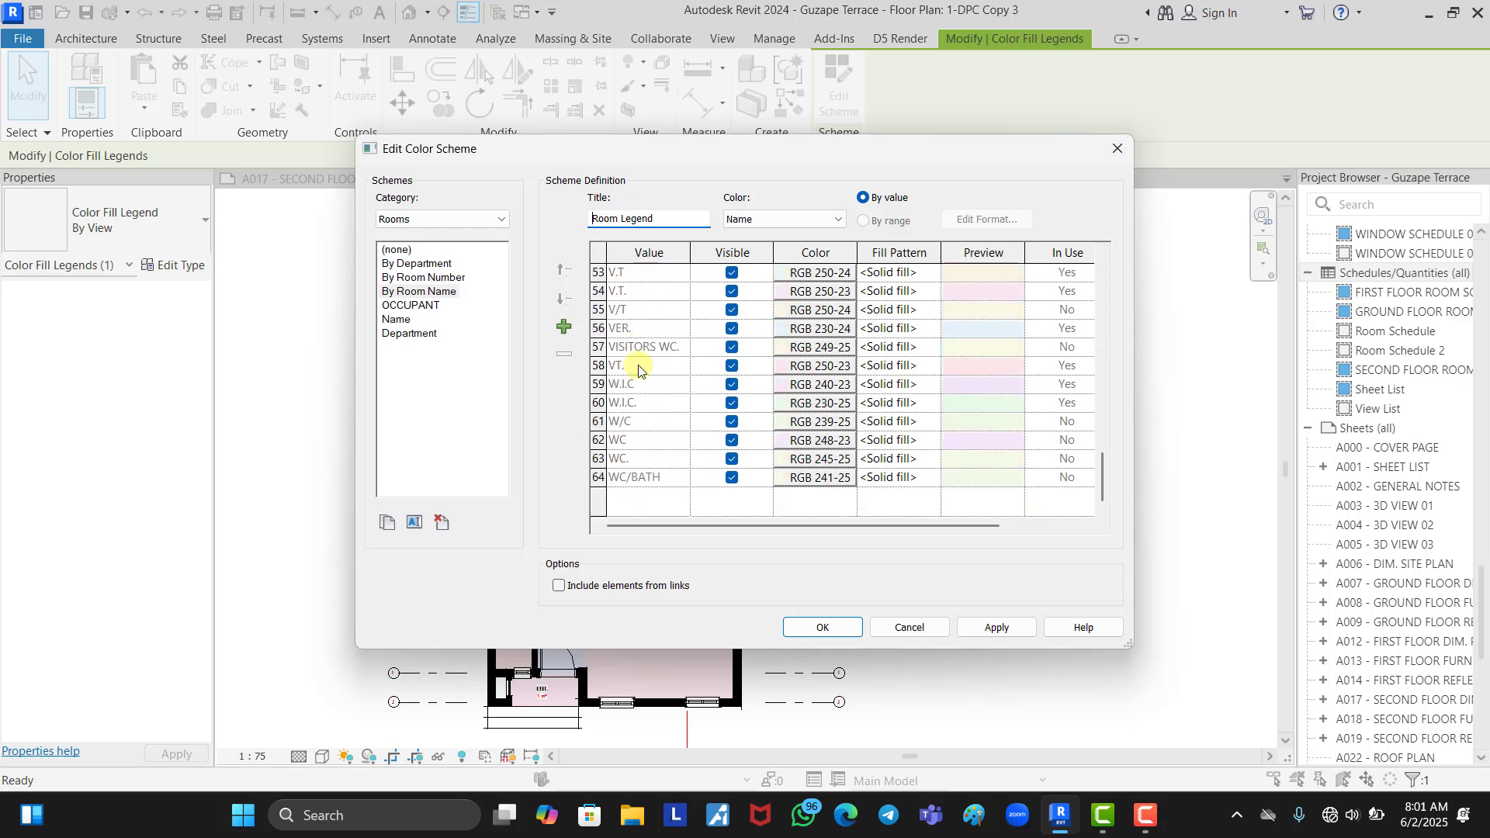
{"action": "scroll", "coordinate": [624, 372], "scroll_direction": "up", "scroll_amount": 17}
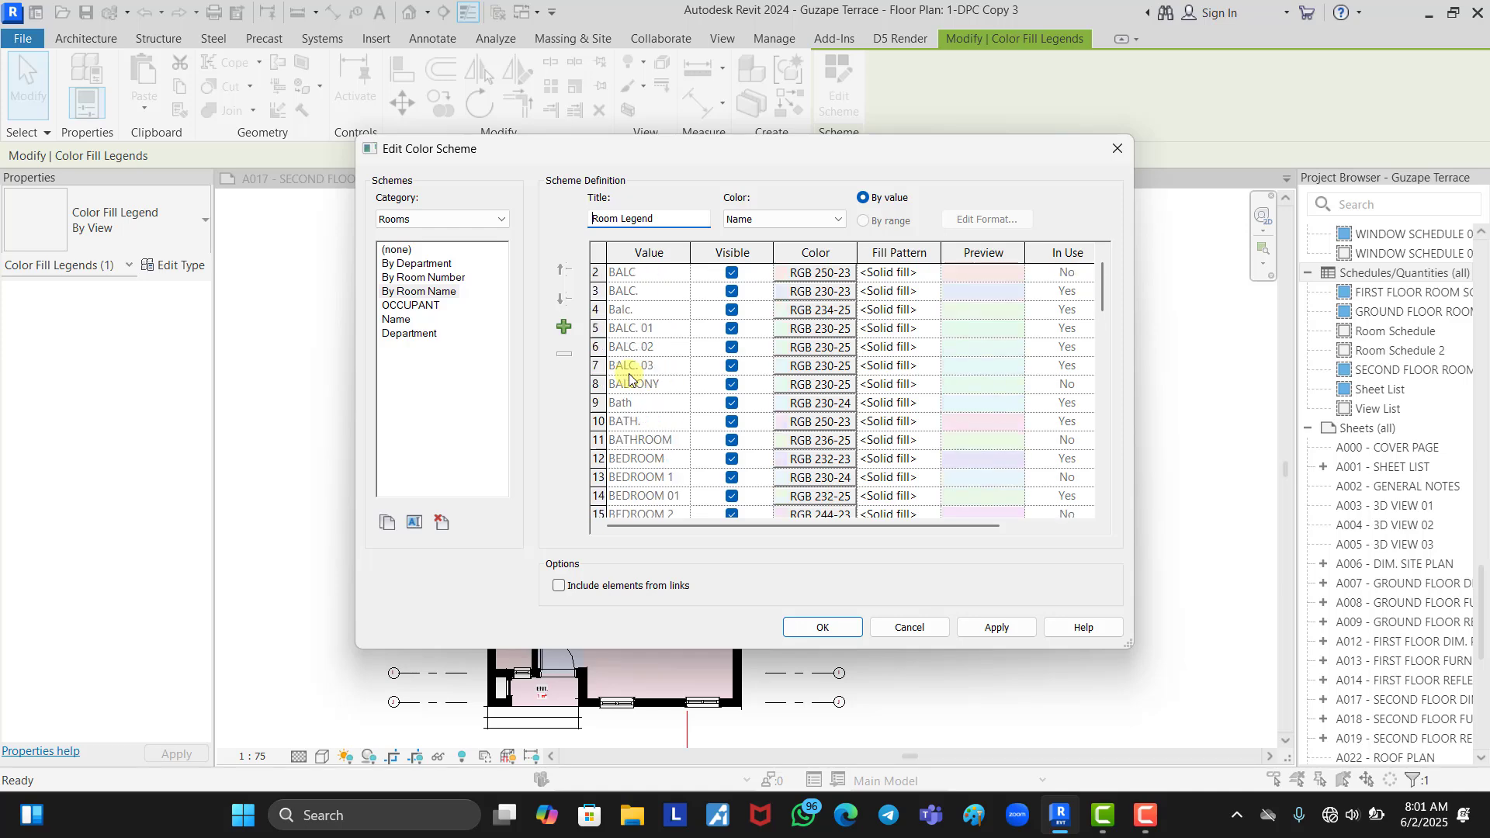
{"action": "scroll", "coordinate": [630, 364], "scroll_direction": "down", "scroll_amount": 13}
{"action": "scroll", "coordinate": [636, 346], "scroll_direction": "down", "scroll_amount": 4}
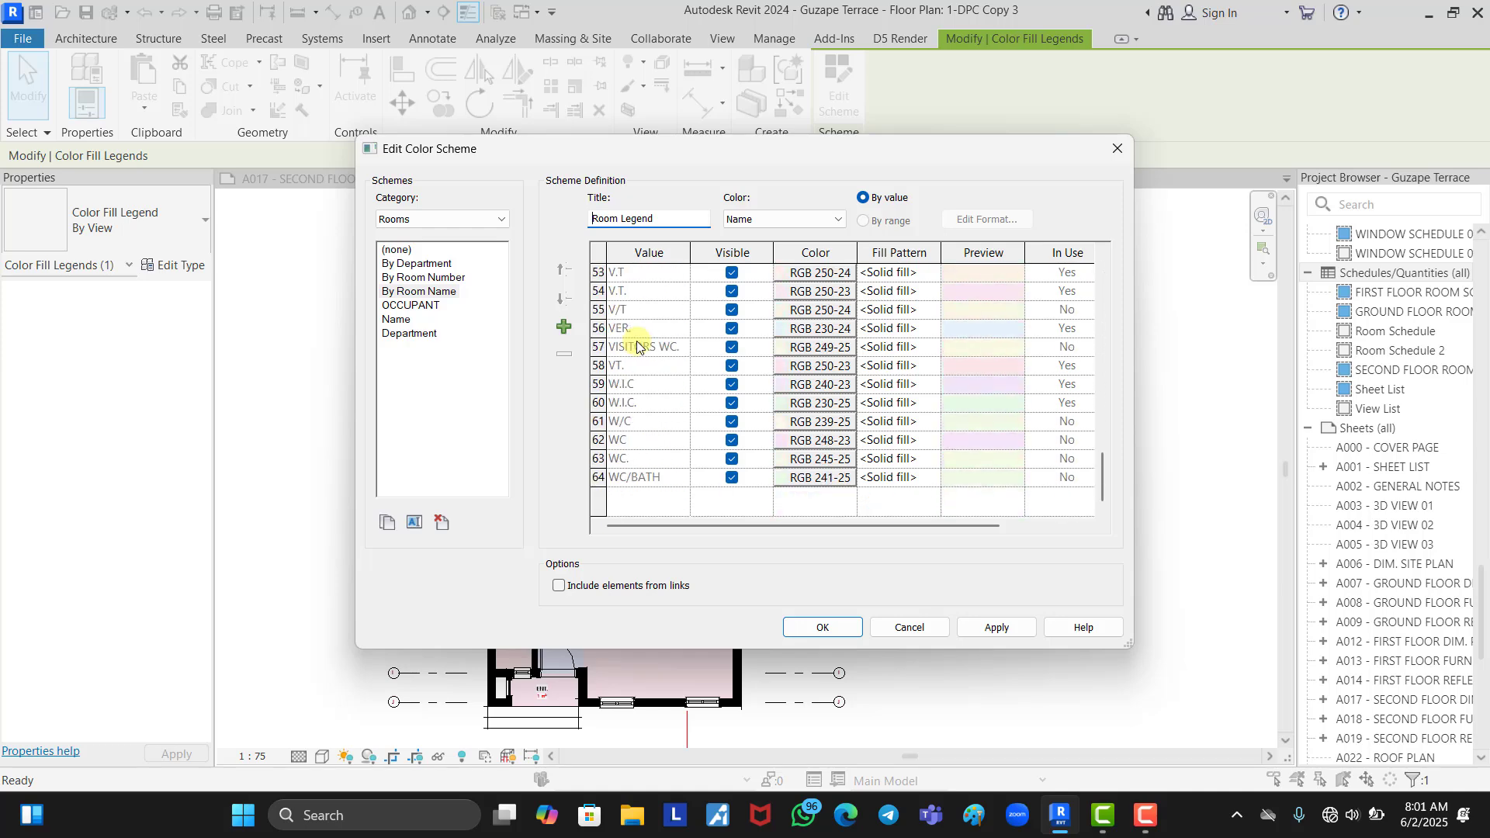
{"action": "left_click", "coordinate": [824, 627]}
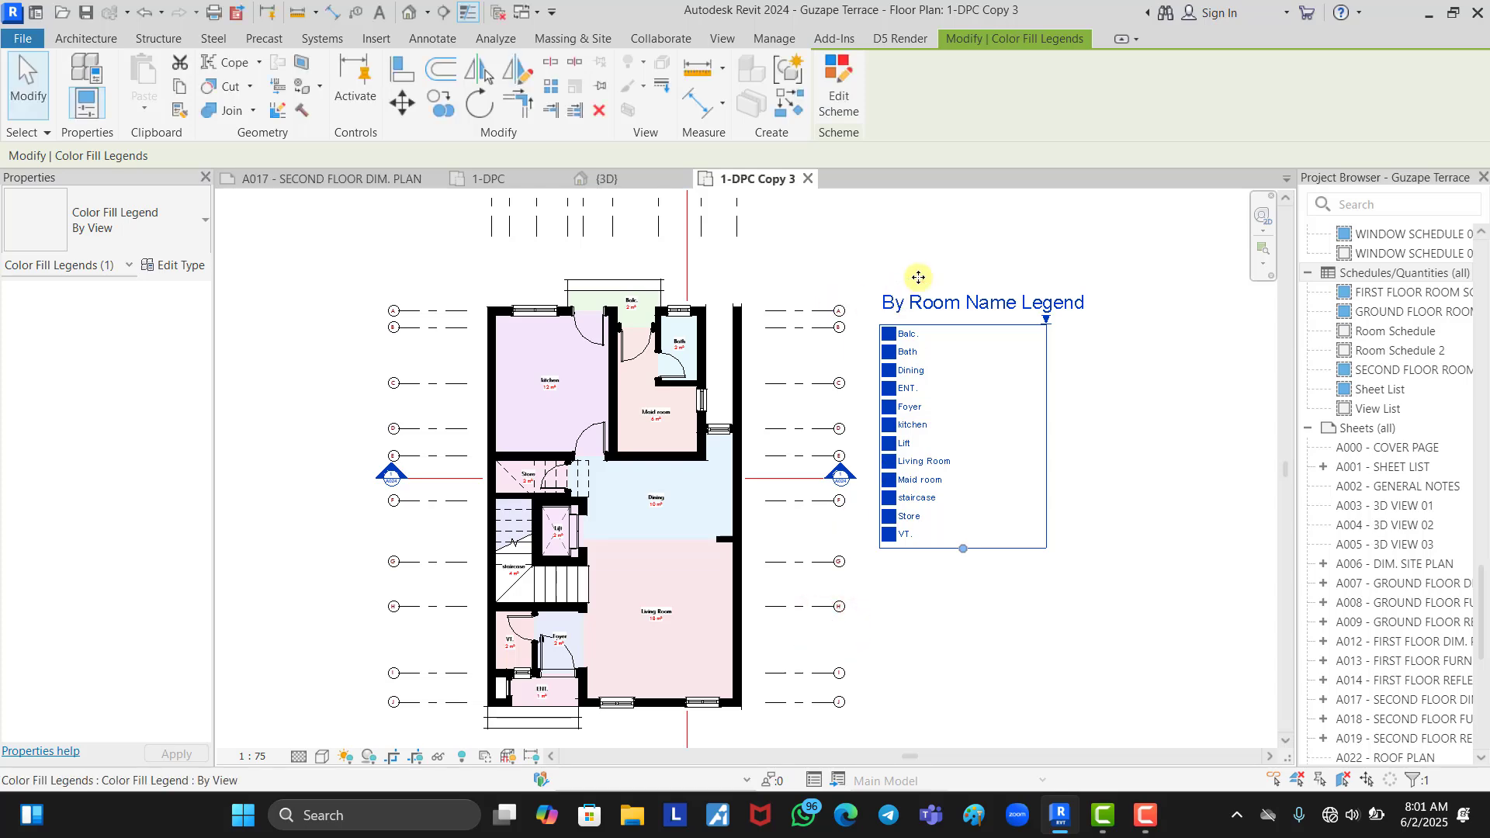
{"action": "left_click", "coordinate": [886, 293]}
{"action": "left_click", "coordinate": [924, 242]}
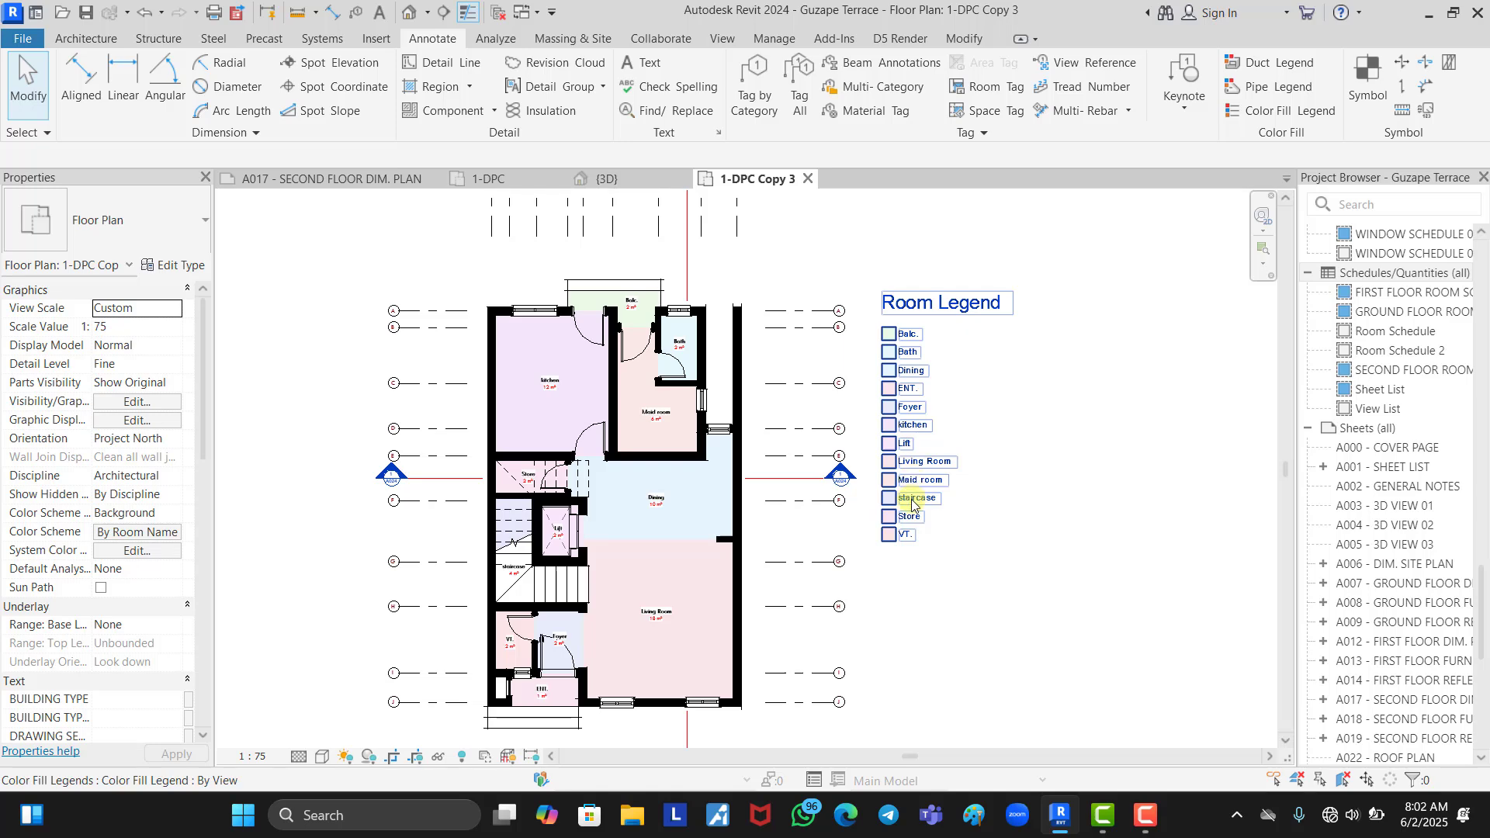
- Review the end of the room-name value list in the legend's color scheme, then close it without changes and deselect the legend
{"action": "left_click", "coordinate": [902, 315]}
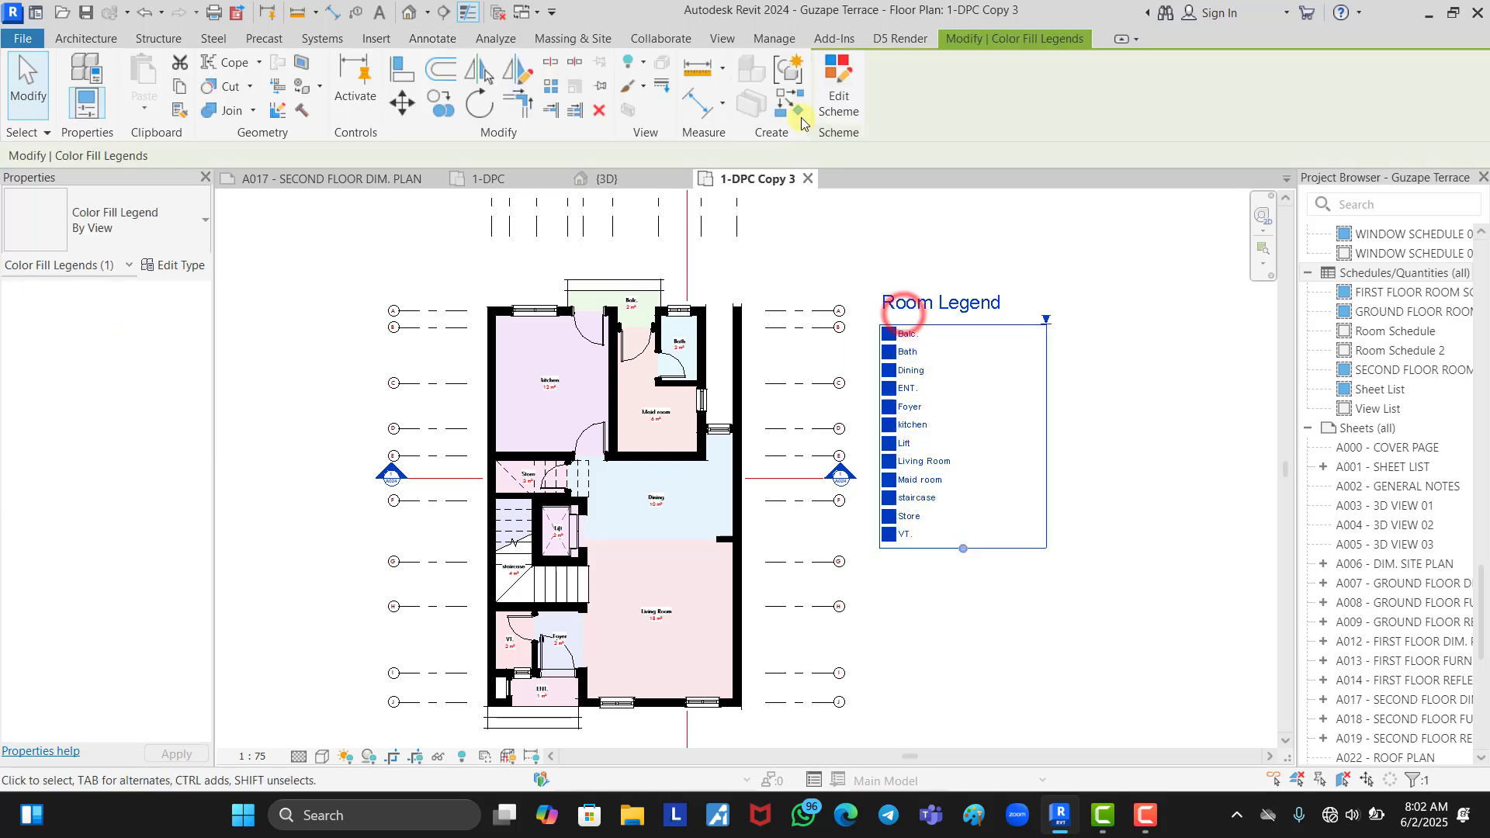
{"action": "left_click", "coordinate": [832, 93]}
{"action": "scroll", "coordinate": [630, 362], "scroll_direction": "down", "scroll_amount": 15}
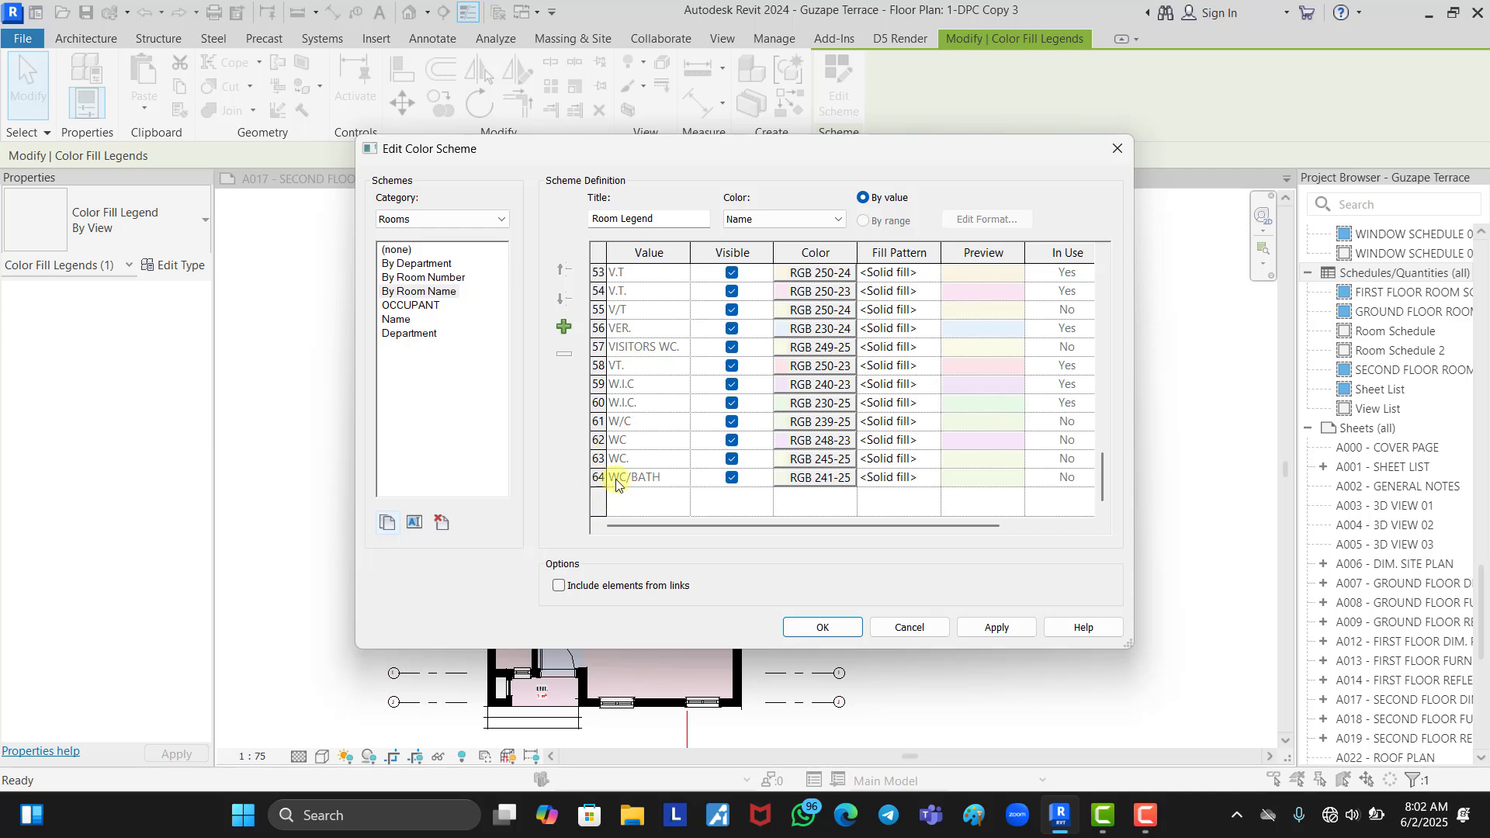
{"action": "left_click", "coordinate": [1114, 149]}
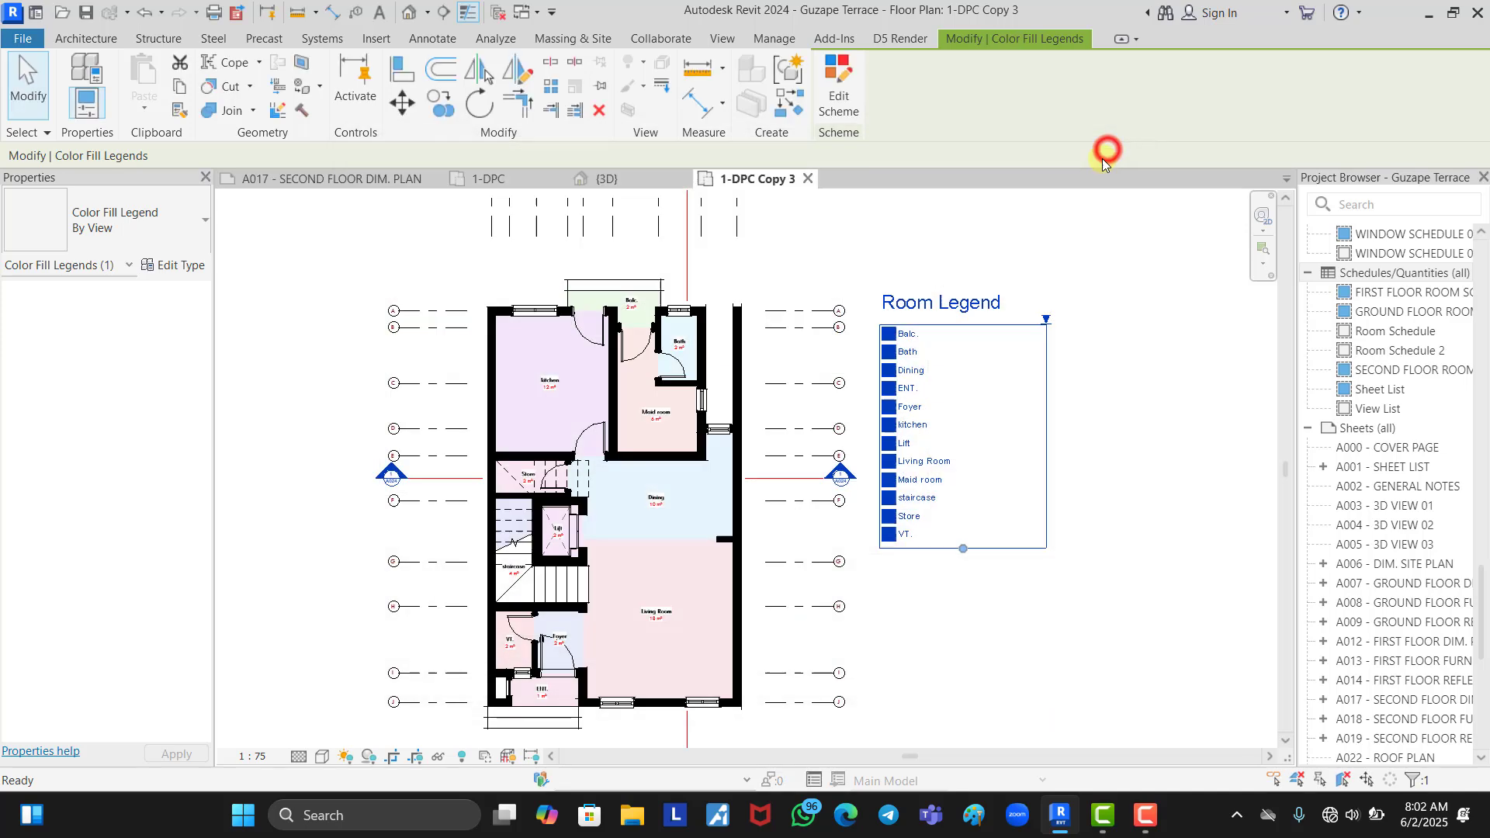
{"action": "left_click", "coordinate": [1085, 353]}
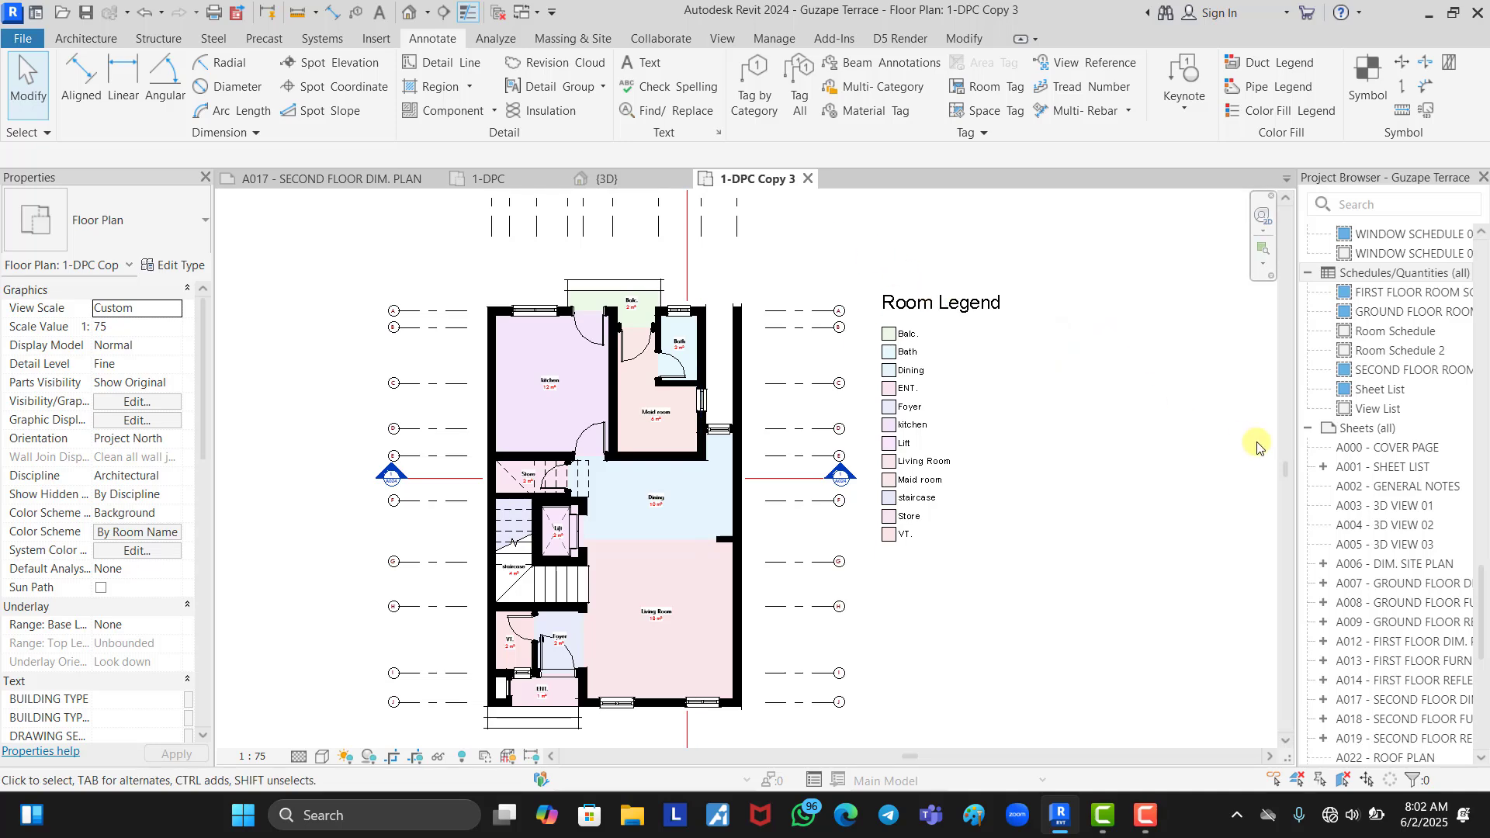
- Create a new schedule for the Rooms category with the New Construction phase
{"action": "scroll", "coordinate": [1358, 476], "scroll_direction": "up", "scroll_amount": 8}
{"action": "scroll", "coordinate": [1358, 477], "scroll_direction": "down", "scroll_amount": 7}
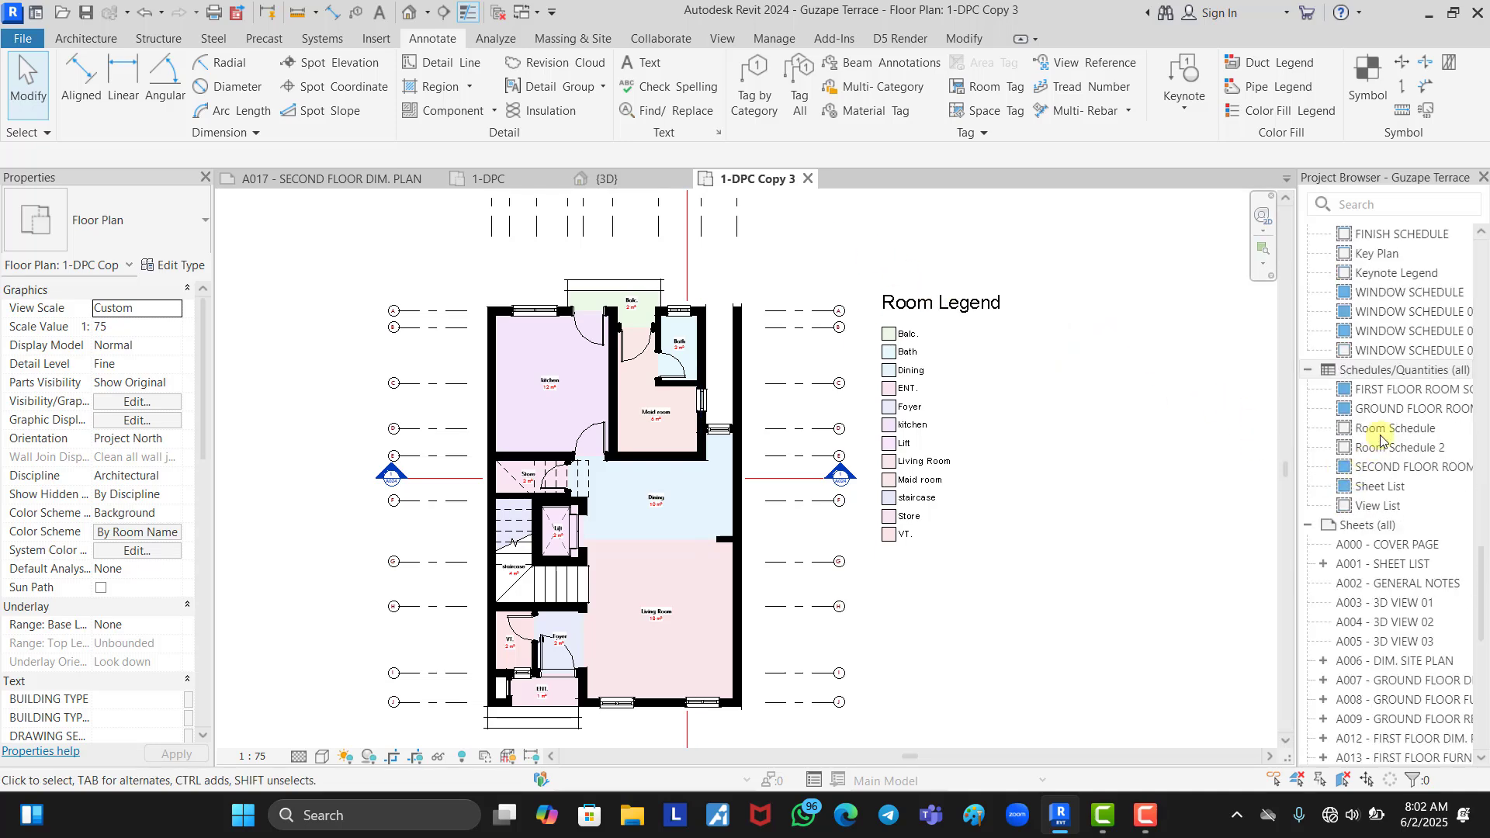
{"action": "right_click", "coordinate": [1385, 374]}
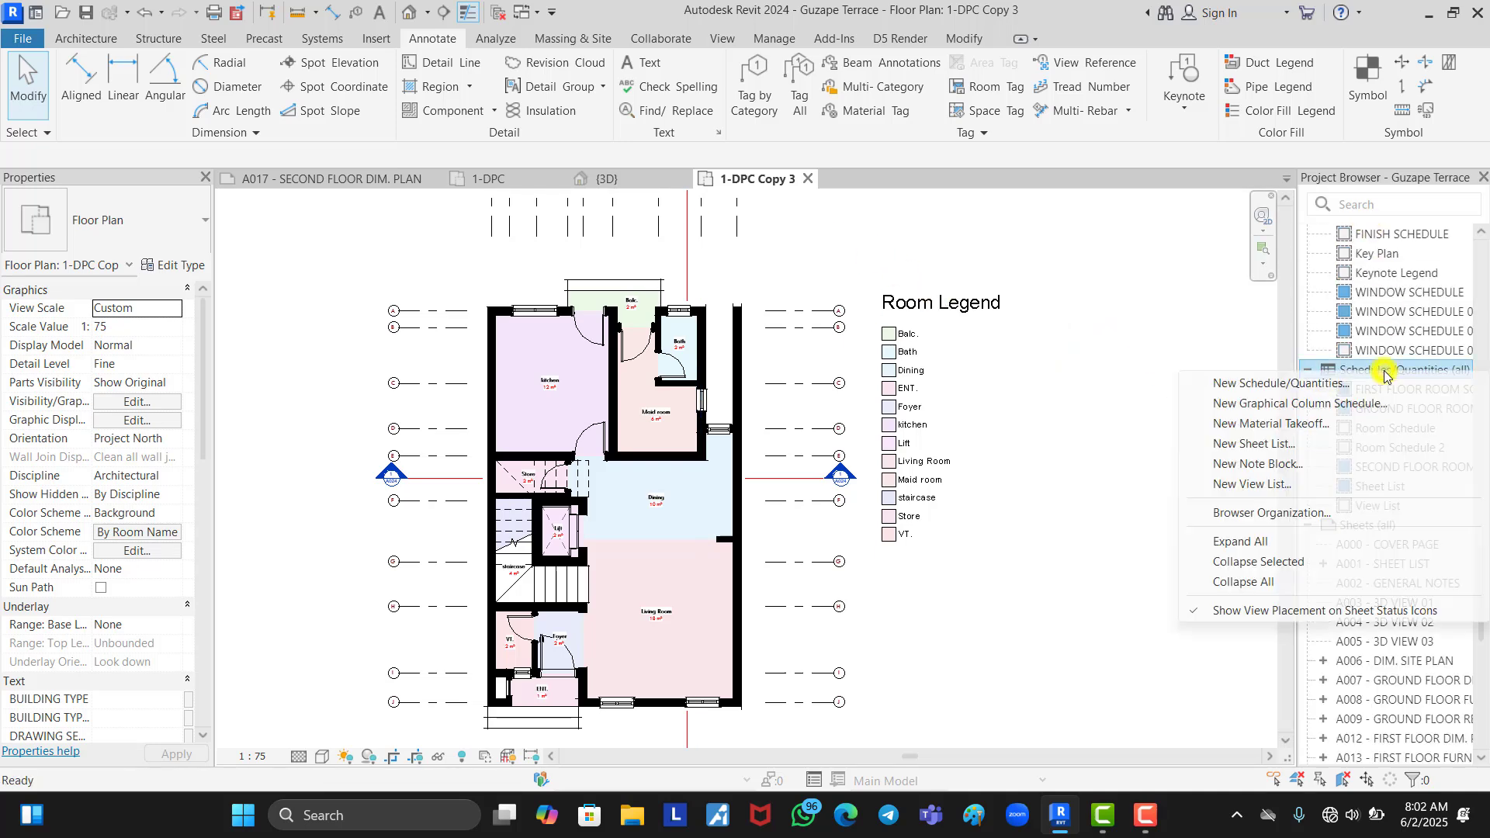
{"action": "left_click", "coordinate": [1279, 384]}
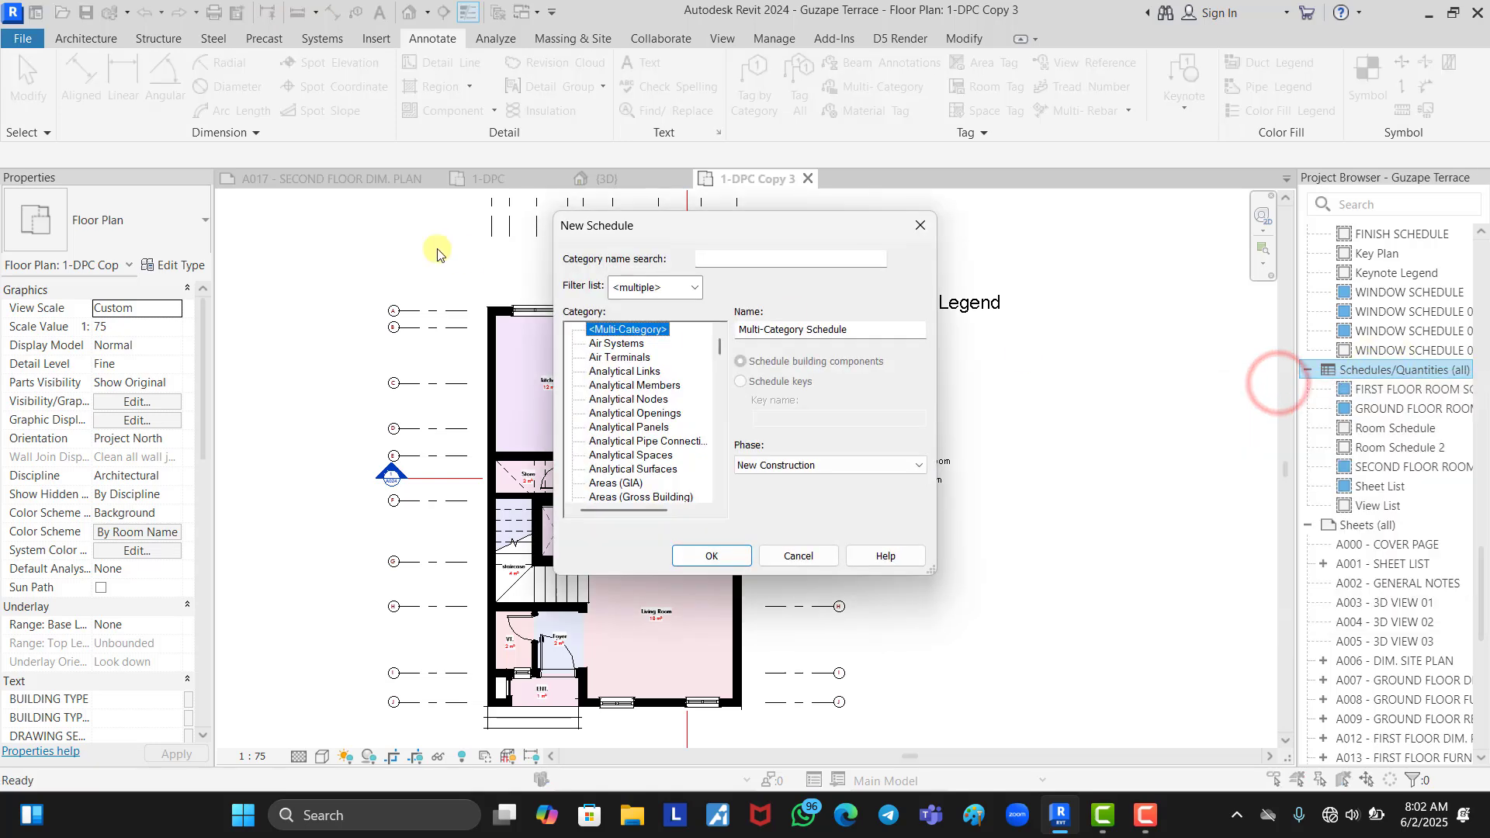
{"action": "scroll", "coordinate": [623, 419], "scroll_direction": "down", "scroll_amount": 2}
{"action": "scroll", "coordinate": [623, 419], "scroll_direction": "down", "scroll_amount": 15}
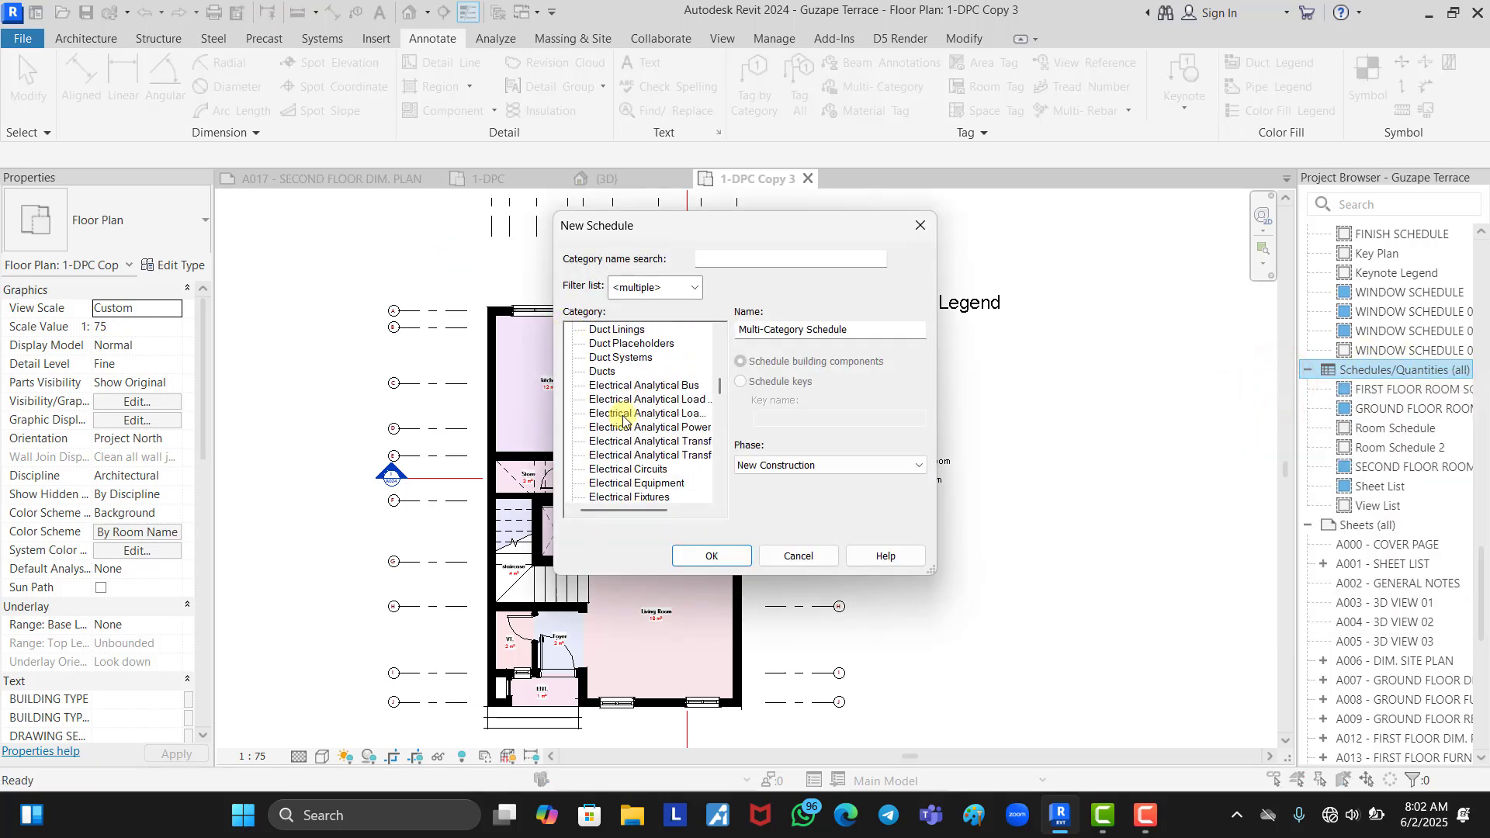
{"action": "scroll", "coordinate": [623, 419], "scroll_direction": "down", "scroll_amount": 10}
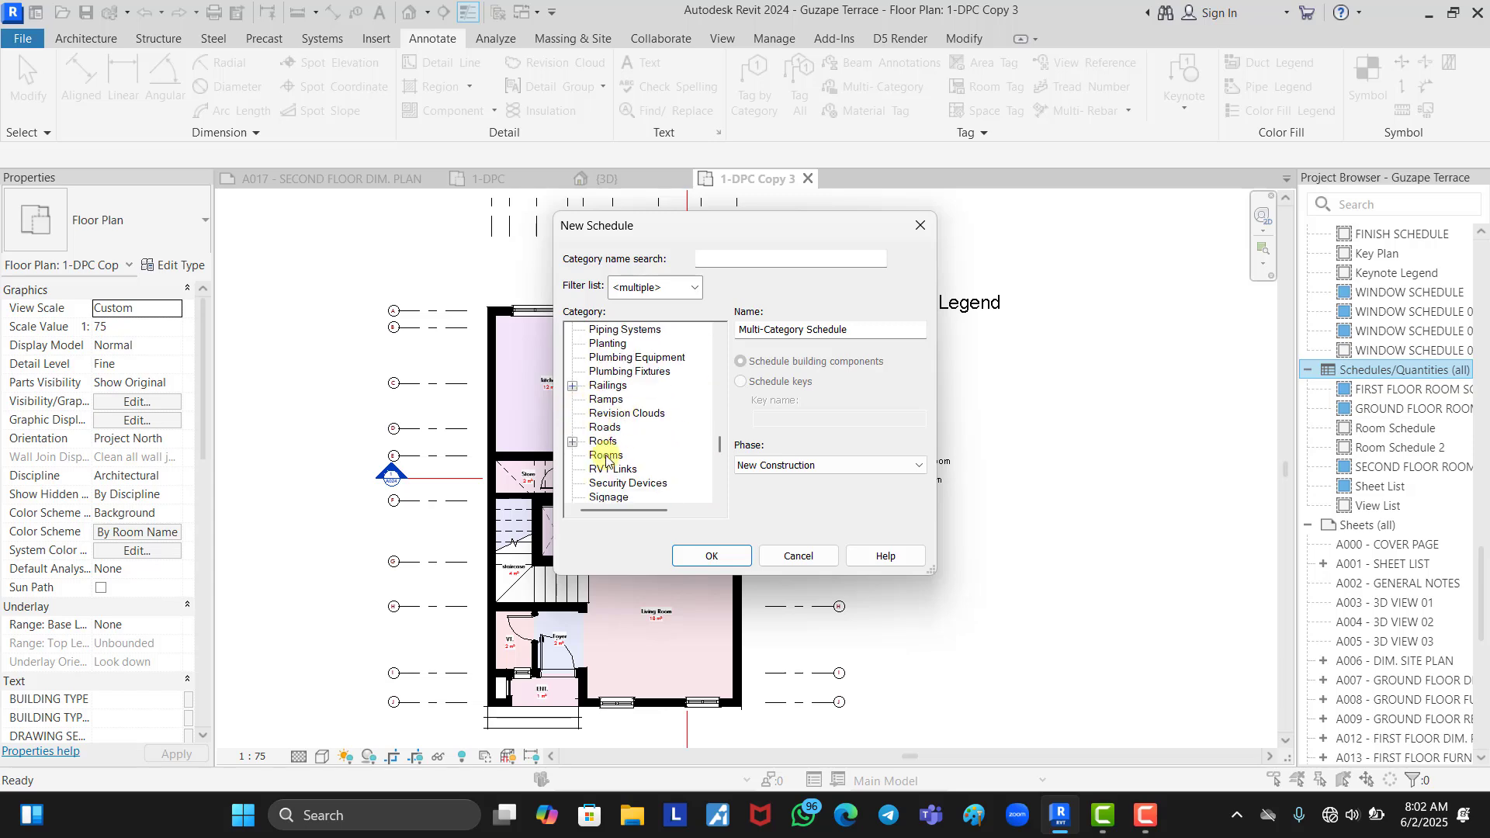
{"action": "left_click", "coordinate": [605, 456]}
{"action": "left_click", "coordinate": [709, 556]}
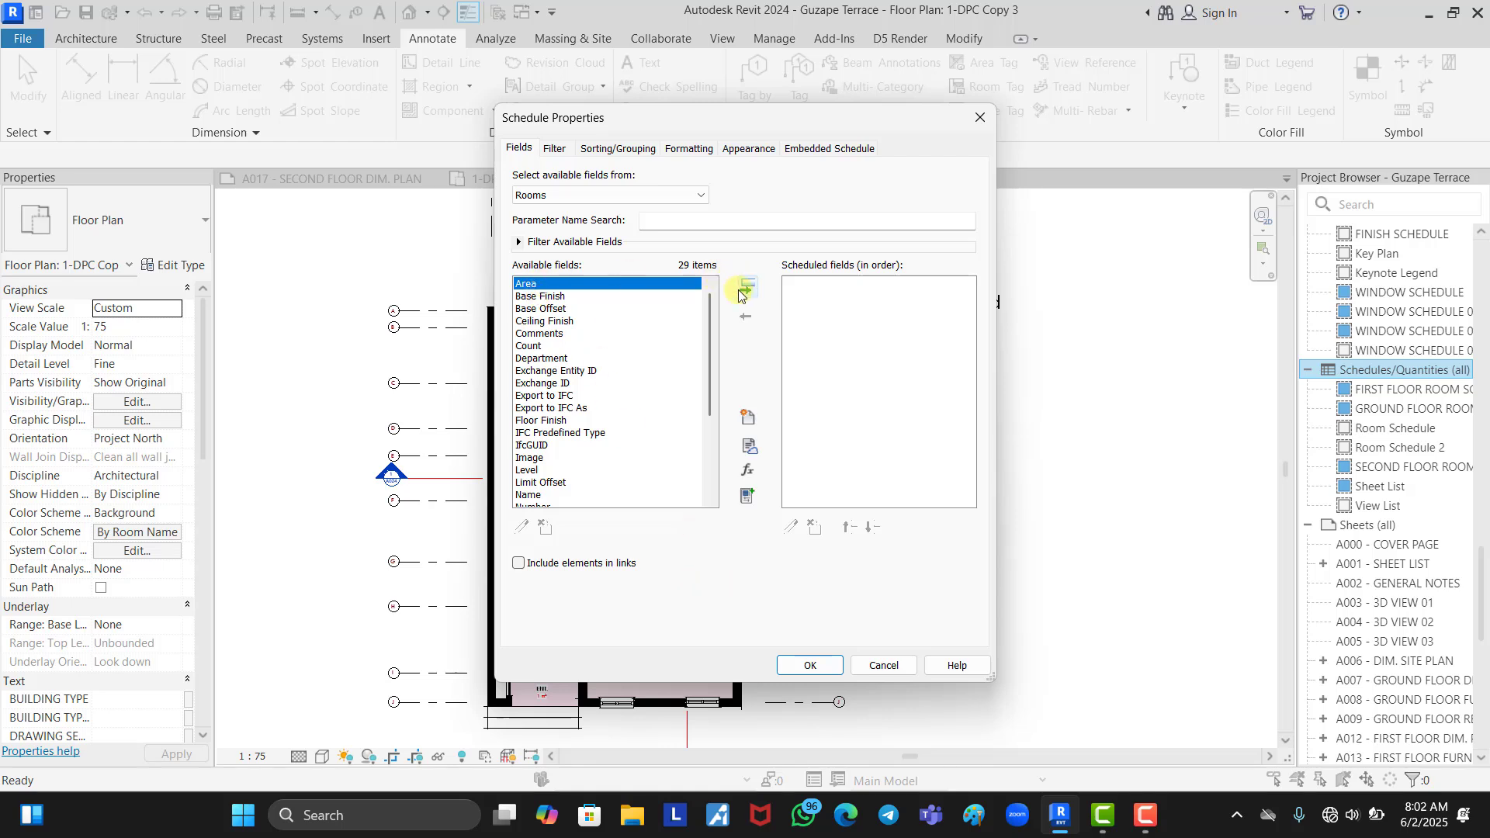
- Add the Area and Name fields to the room schedule and generate it
{"action": "left_click", "coordinate": [741, 291]}
{"action": "left_click", "coordinate": [535, 482]}
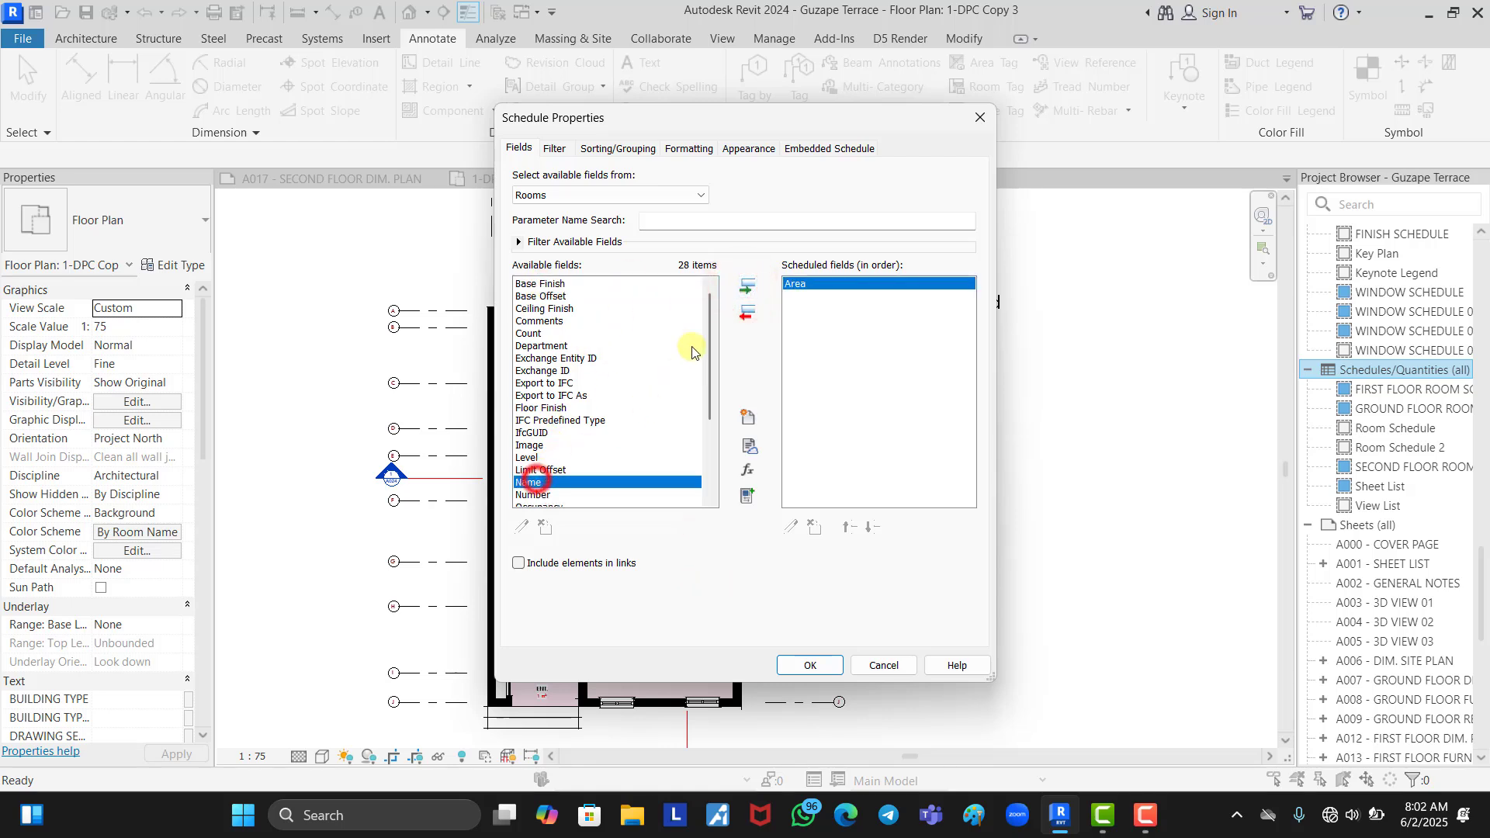
{"action": "left_click", "coordinate": [743, 289]}
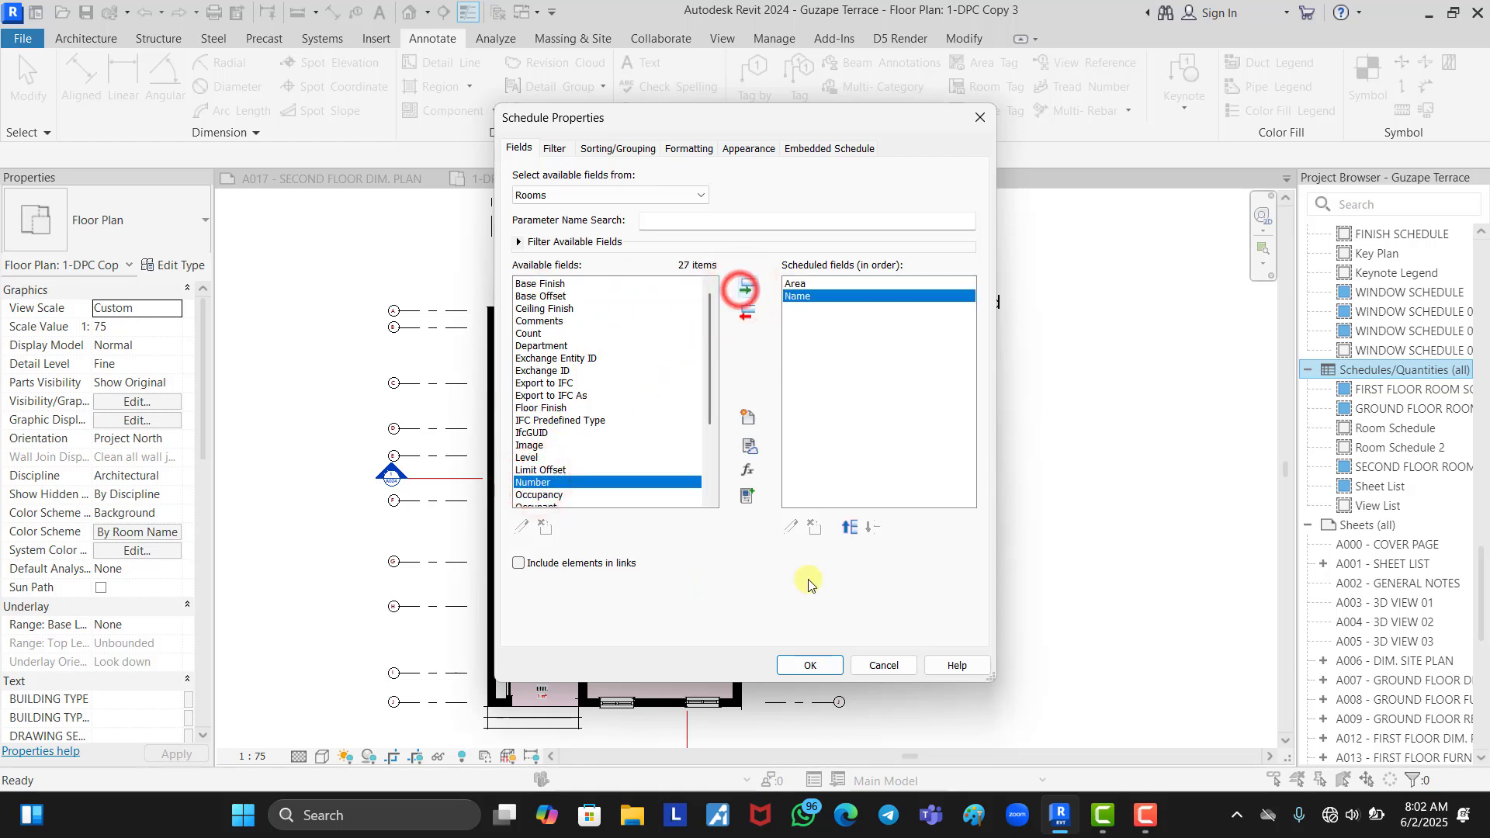
{"action": "left_click", "coordinate": [811, 666]}
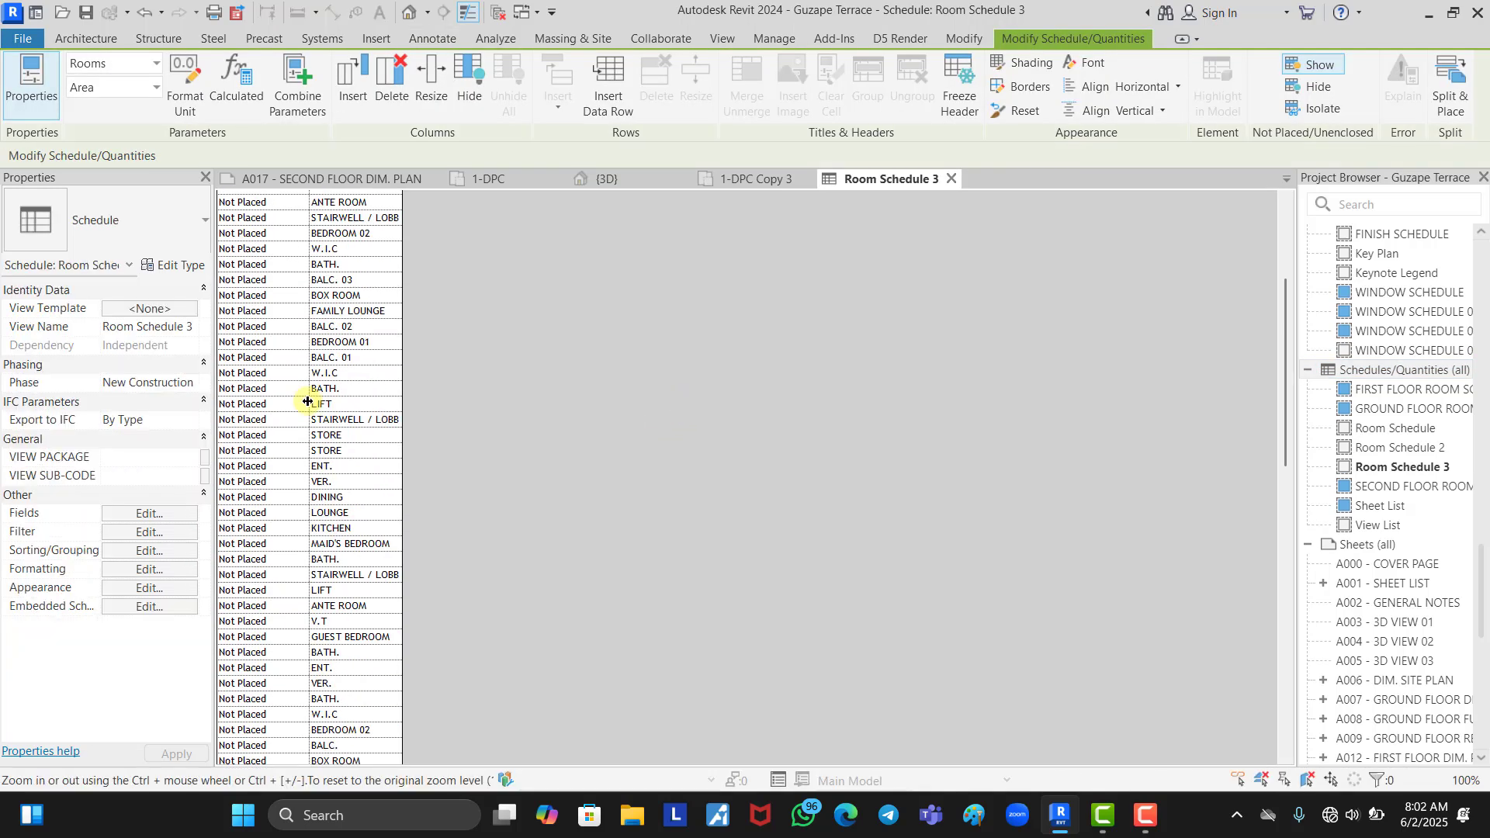
- Delete the first not-placed rooms one at a time from the start of the schedule, from KITCHEN through the LOUNGE above ANTE ROOM
{"action": "scroll", "coordinate": [318, 392], "scroll_direction": "up", "scroll_amount": 5}
{"action": "scroll", "coordinate": [319, 388], "scroll_direction": "down", "scroll_amount": 10}
{"action": "scroll", "coordinate": [320, 388], "scroll_direction": "down", "scroll_amount": 10}
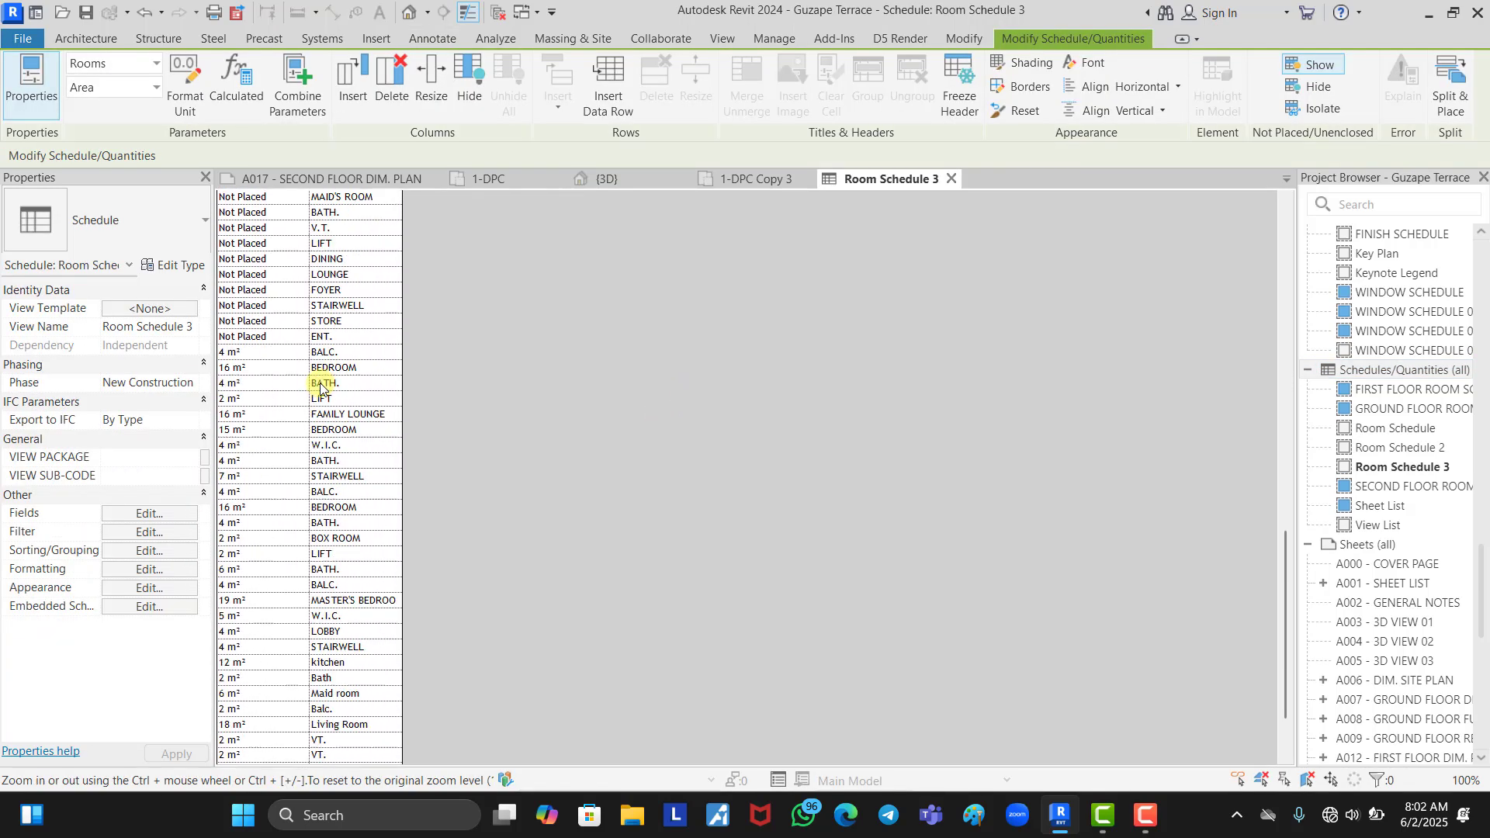
{"action": "scroll", "coordinate": [236, 266], "scroll_direction": "up", "scroll_amount": 10}
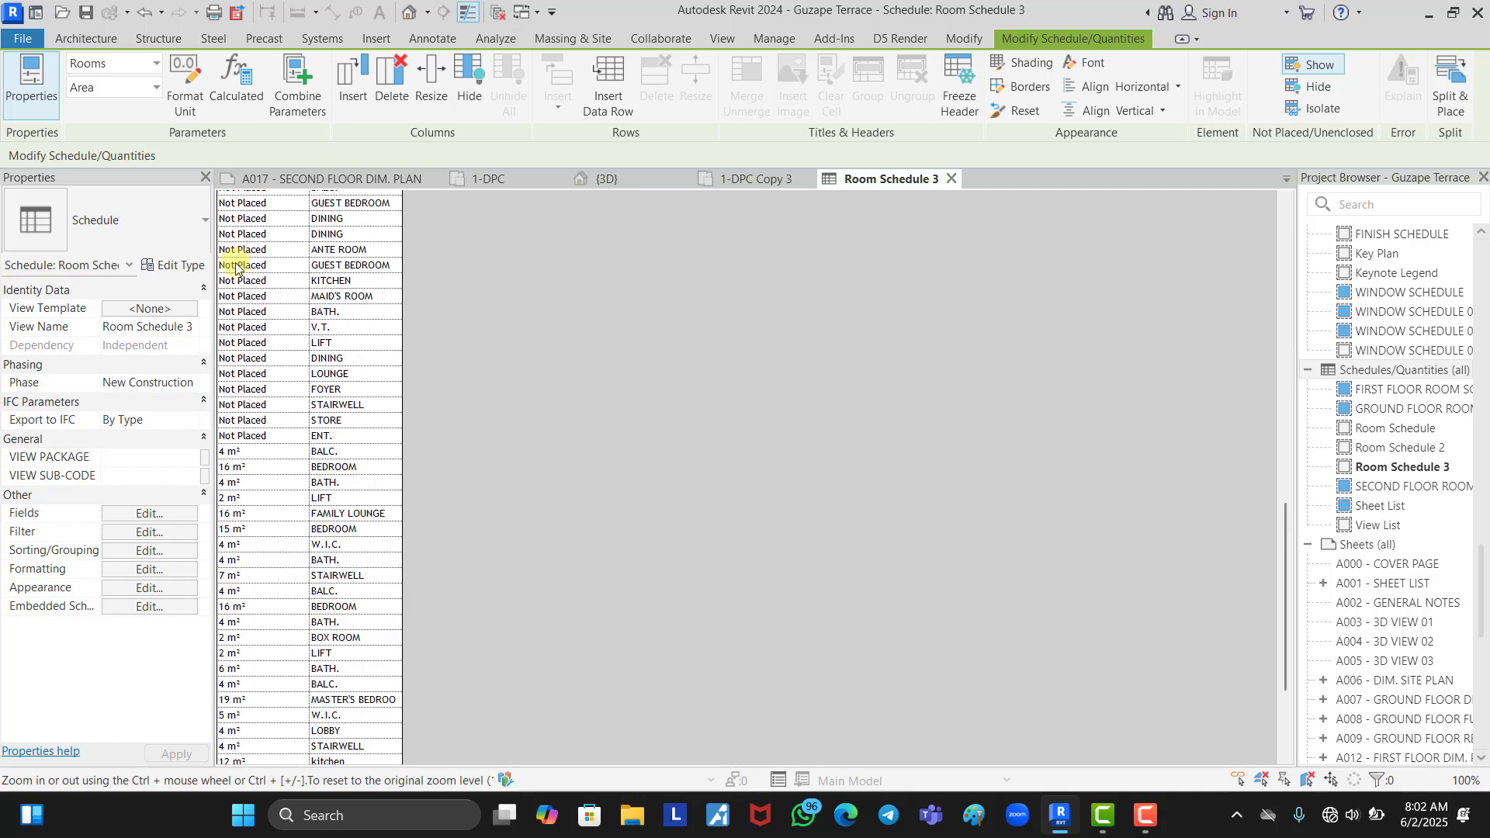
{"action": "scroll", "coordinate": [236, 266], "scroll_direction": "up", "scroll_amount": 10}
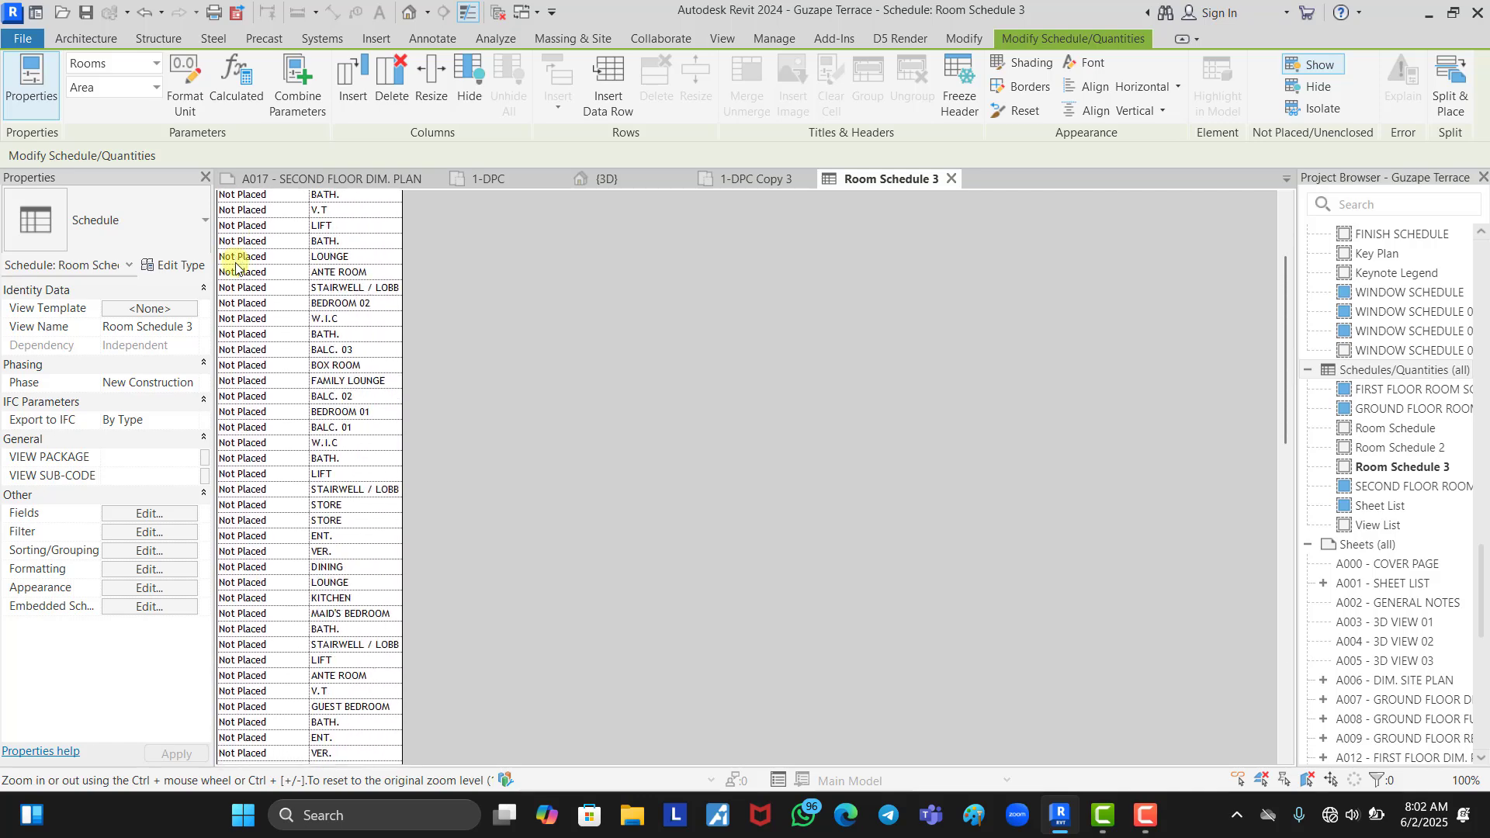
{"action": "left_click", "coordinate": [247, 283]}
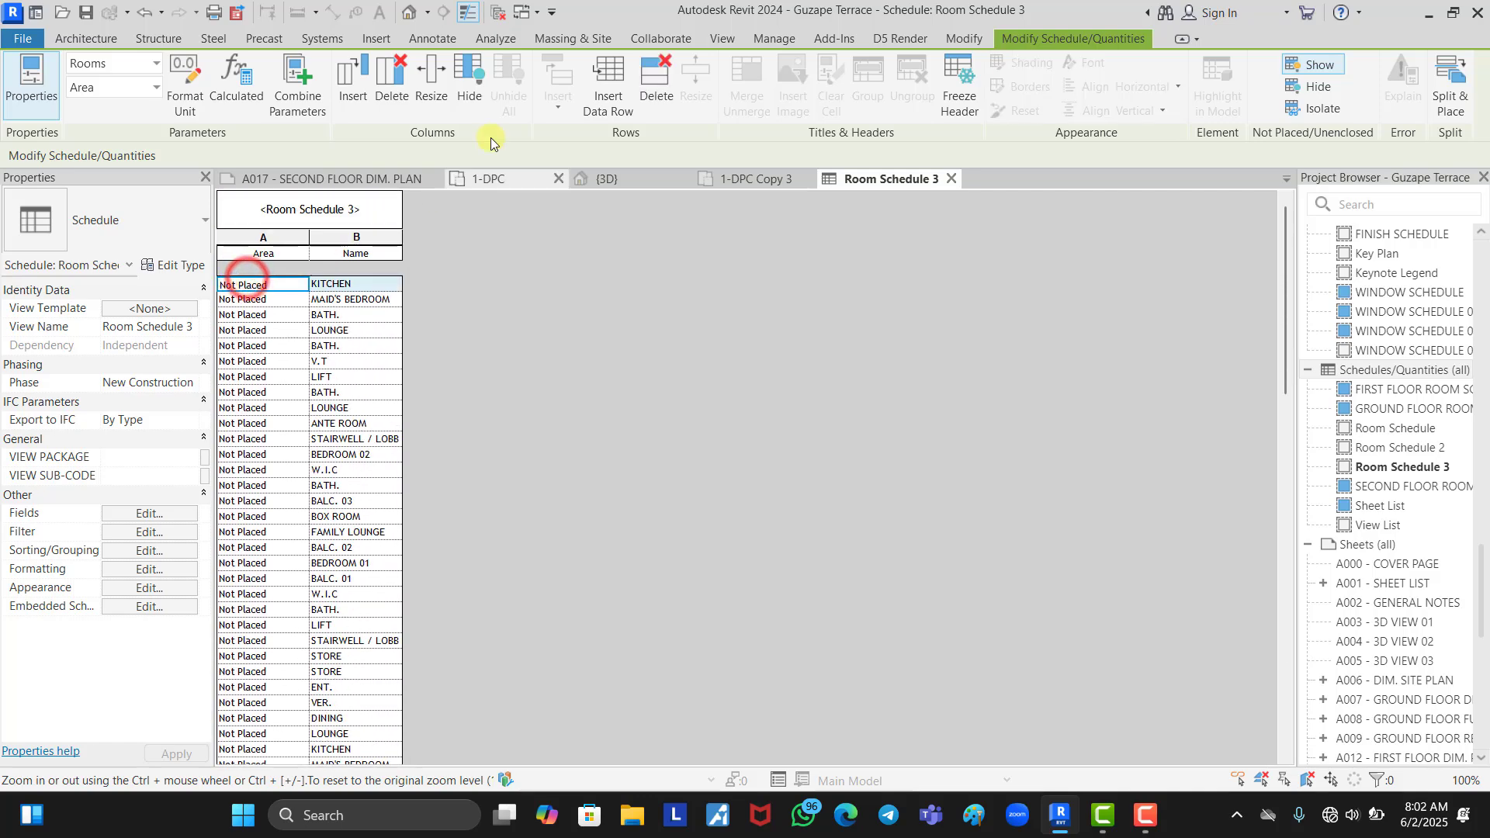
{"action": "left_click", "coordinate": [668, 92]}
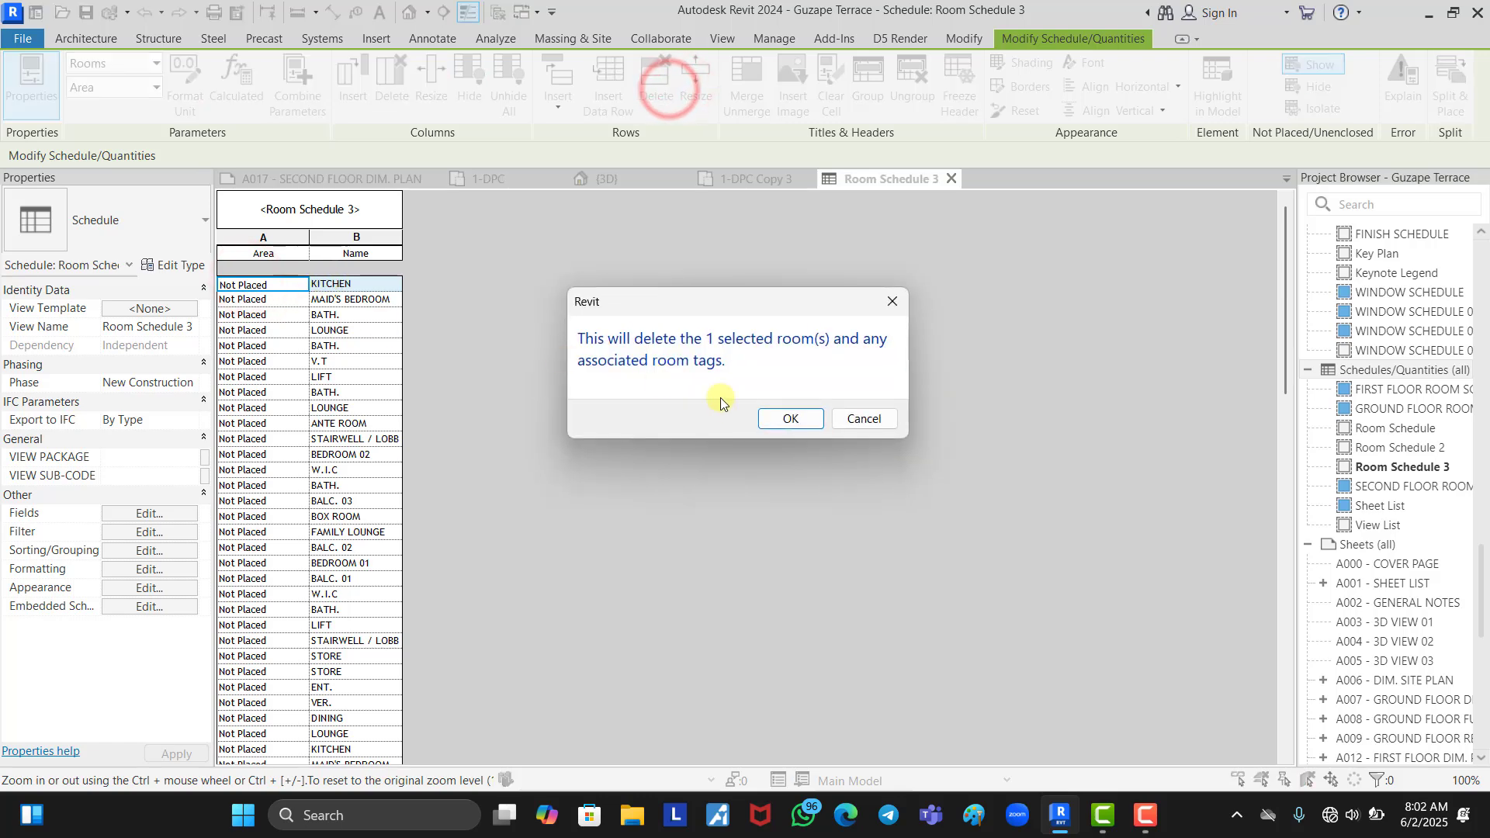
{"action": "left_click", "coordinate": [772, 417]}
{"action": "left_click", "coordinate": [298, 287]}
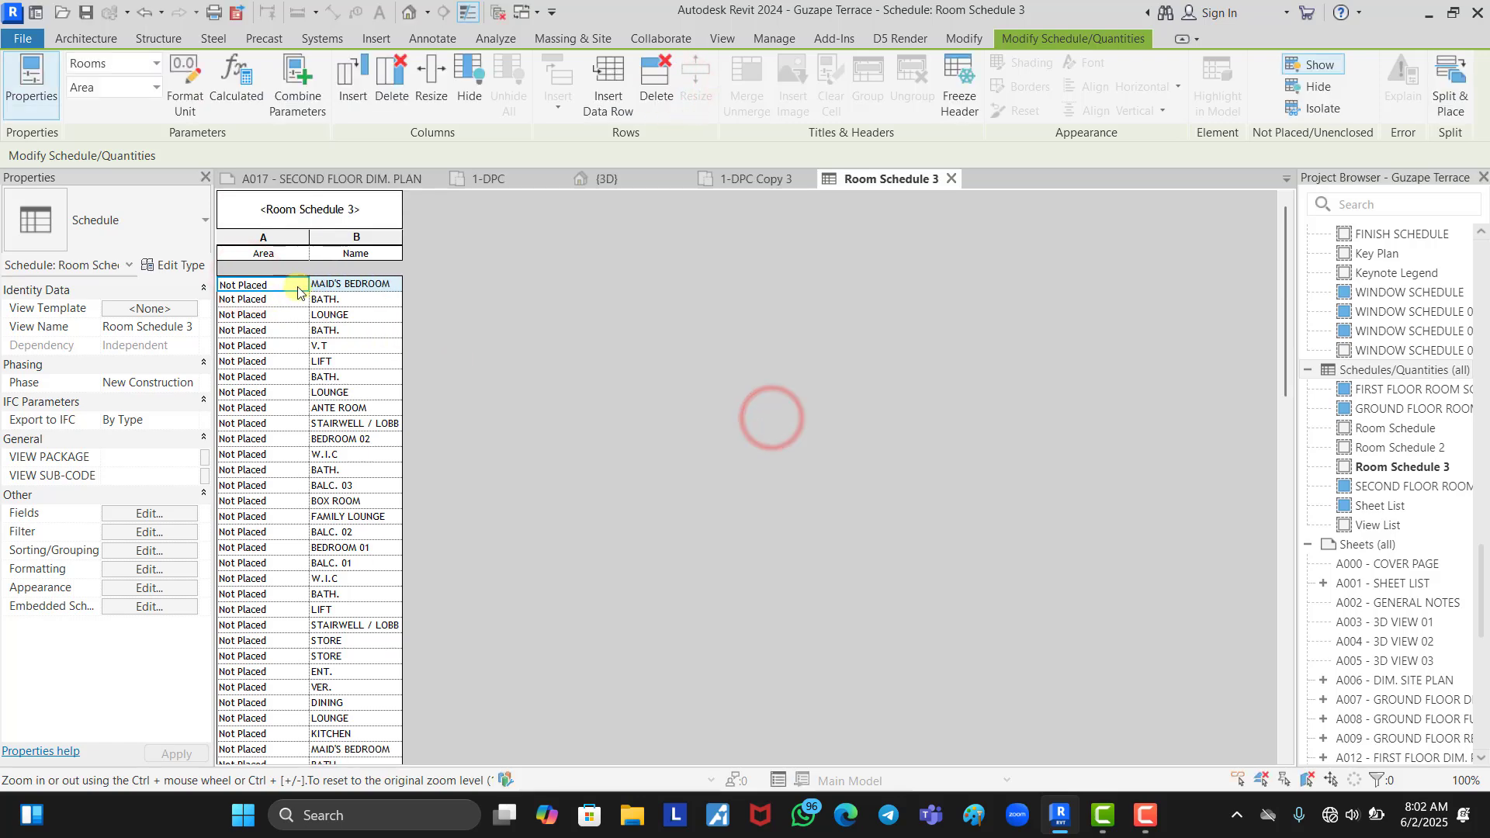
{"action": "left_click", "coordinate": [658, 92]}
{"action": "left_click", "coordinate": [788, 418]}
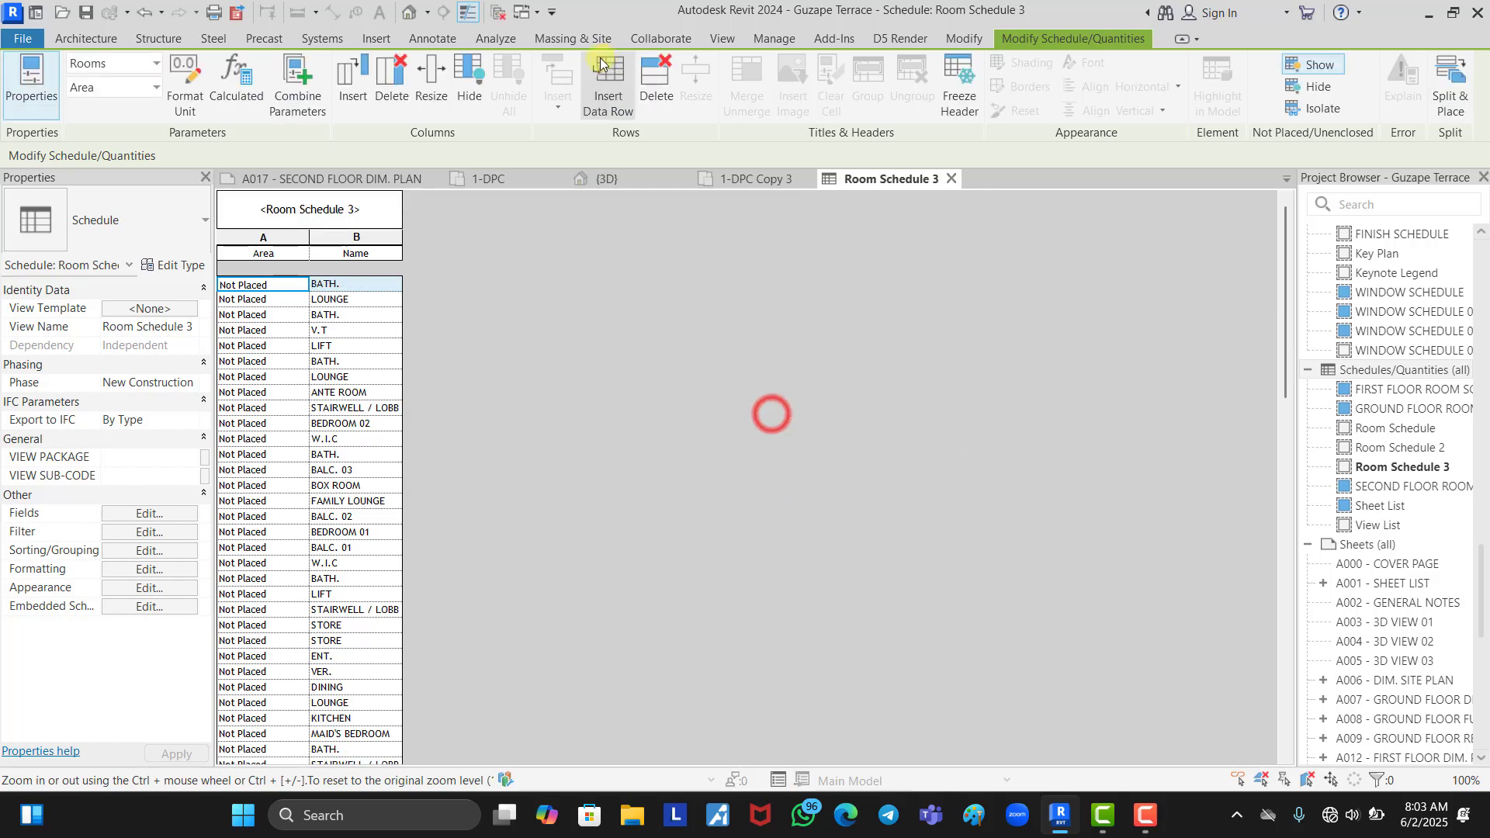
{"action": "left_click", "coordinate": [644, 79]}
{"action": "left_click", "coordinate": [788, 416]}
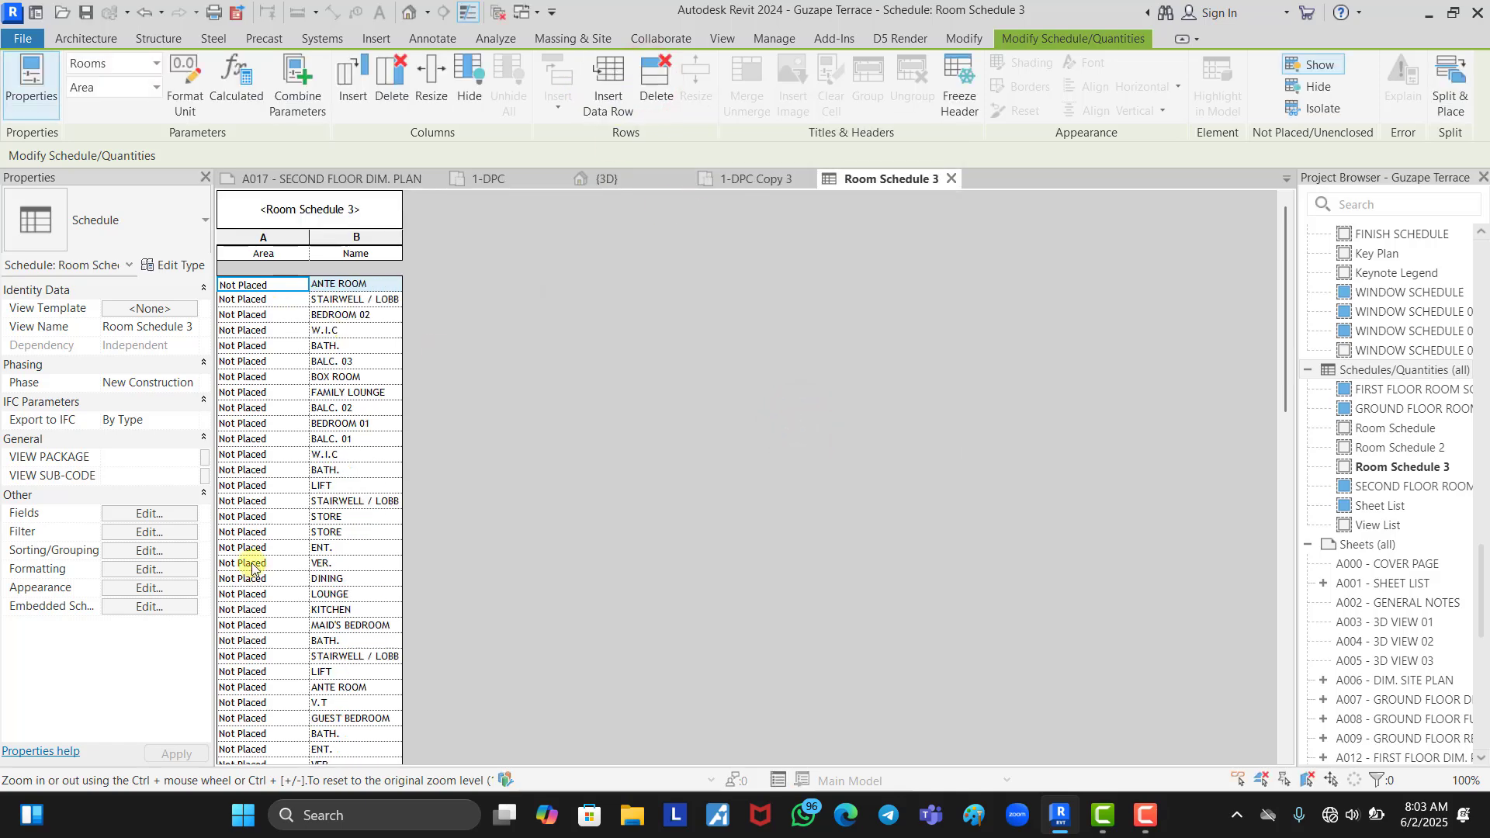
- Delete the block of not-placed rooms from ANTE ROOM through VER. together
{"action": "left_click", "coordinate": [252, 567], "text": "shift"}
{"action": "left_click", "coordinate": [658, 92]}
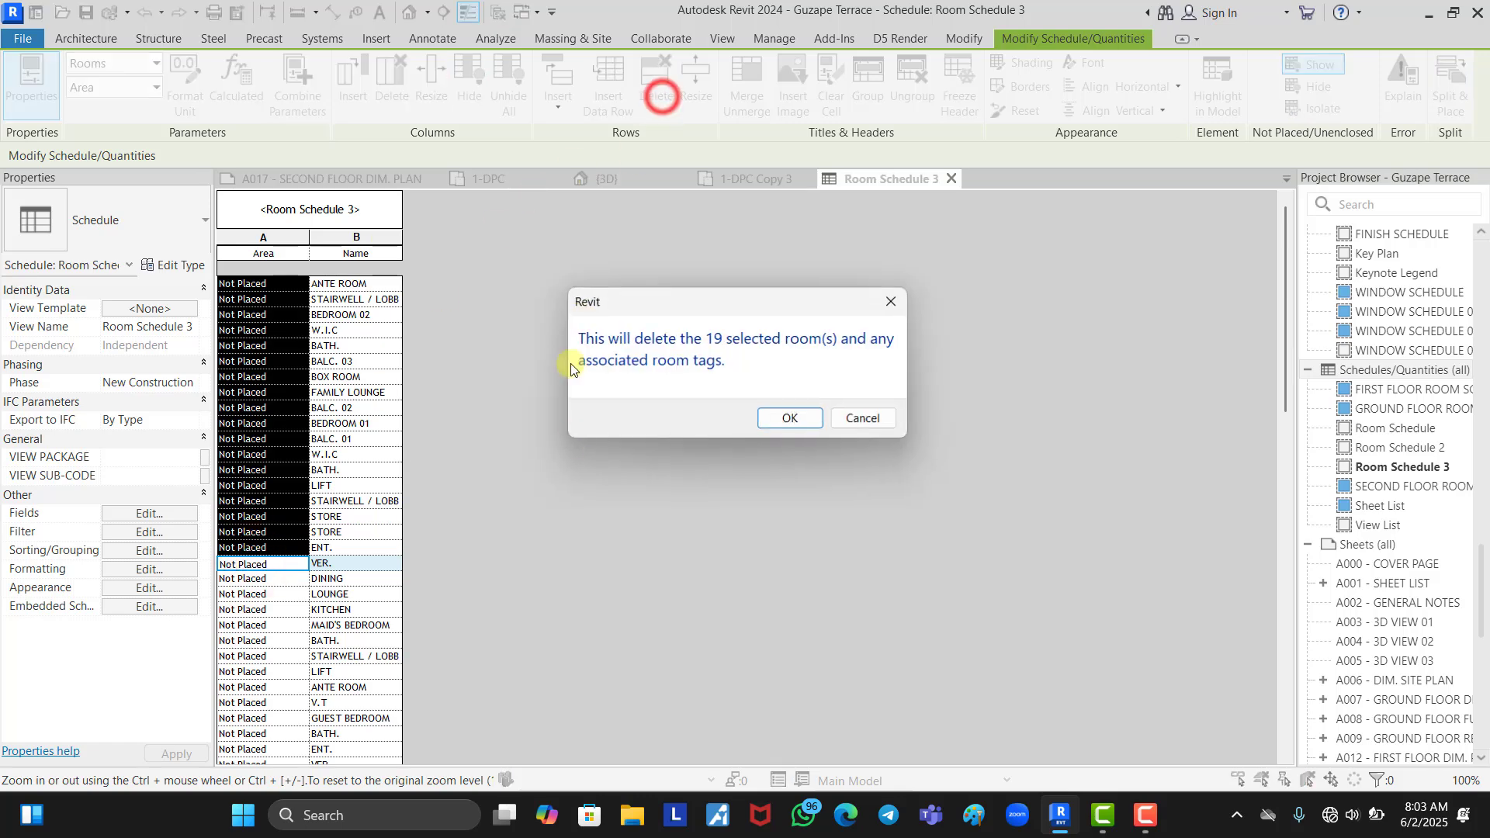
{"action": "left_click", "coordinate": [787, 418]}
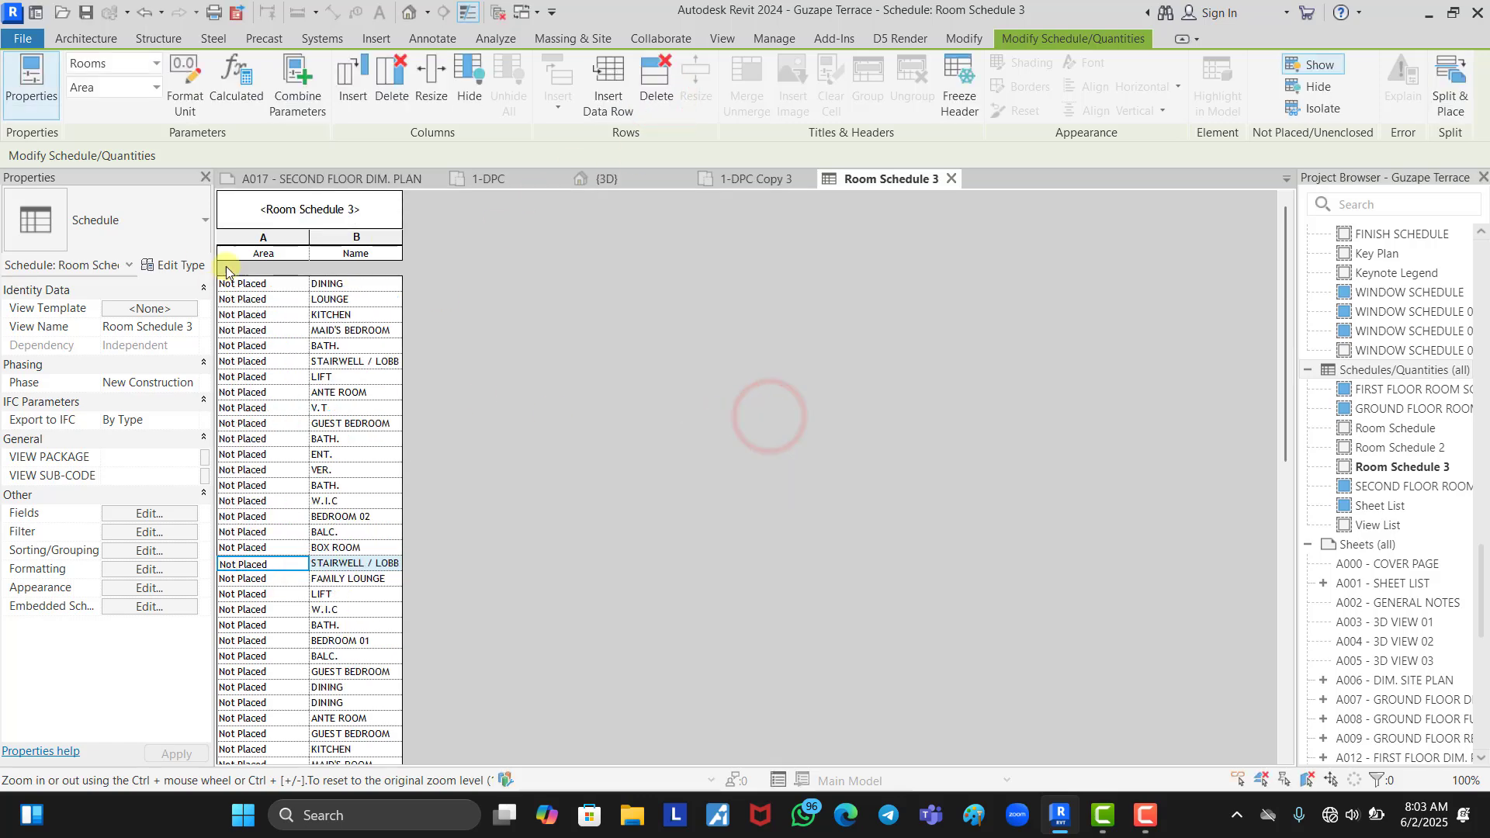
- Delete all remaining not-placed rooms, from DINING through ENT., and close the room schedule
{"action": "left_click", "coordinate": [236, 284]}
{"action": "scroll", "coordinate": [284, 609], "scroll_direction": "down", "scroll_amount": 5}
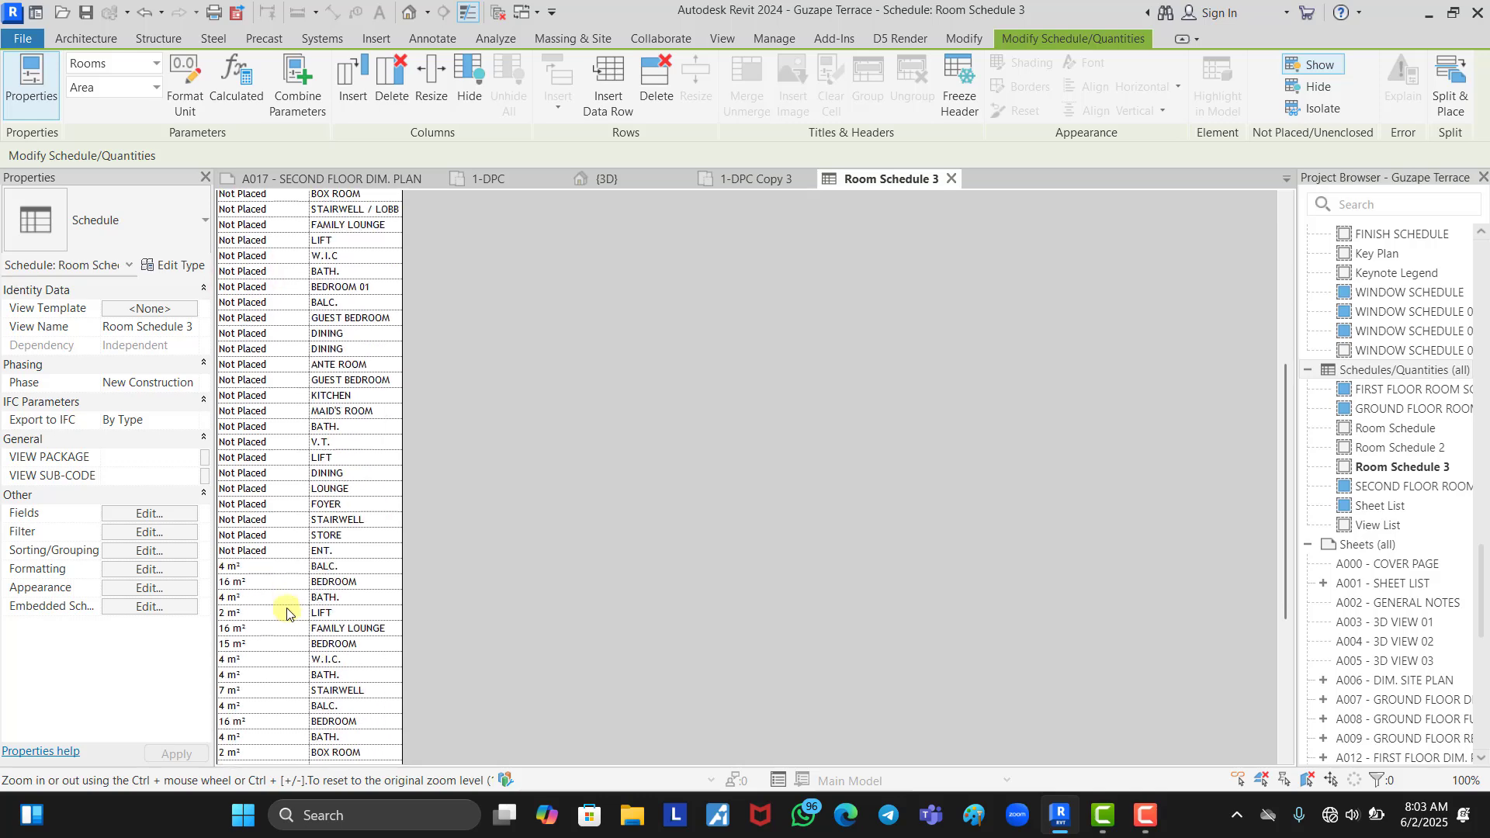
{"action": "left_click", "coordinate": [249, 550], "text": "shift"}
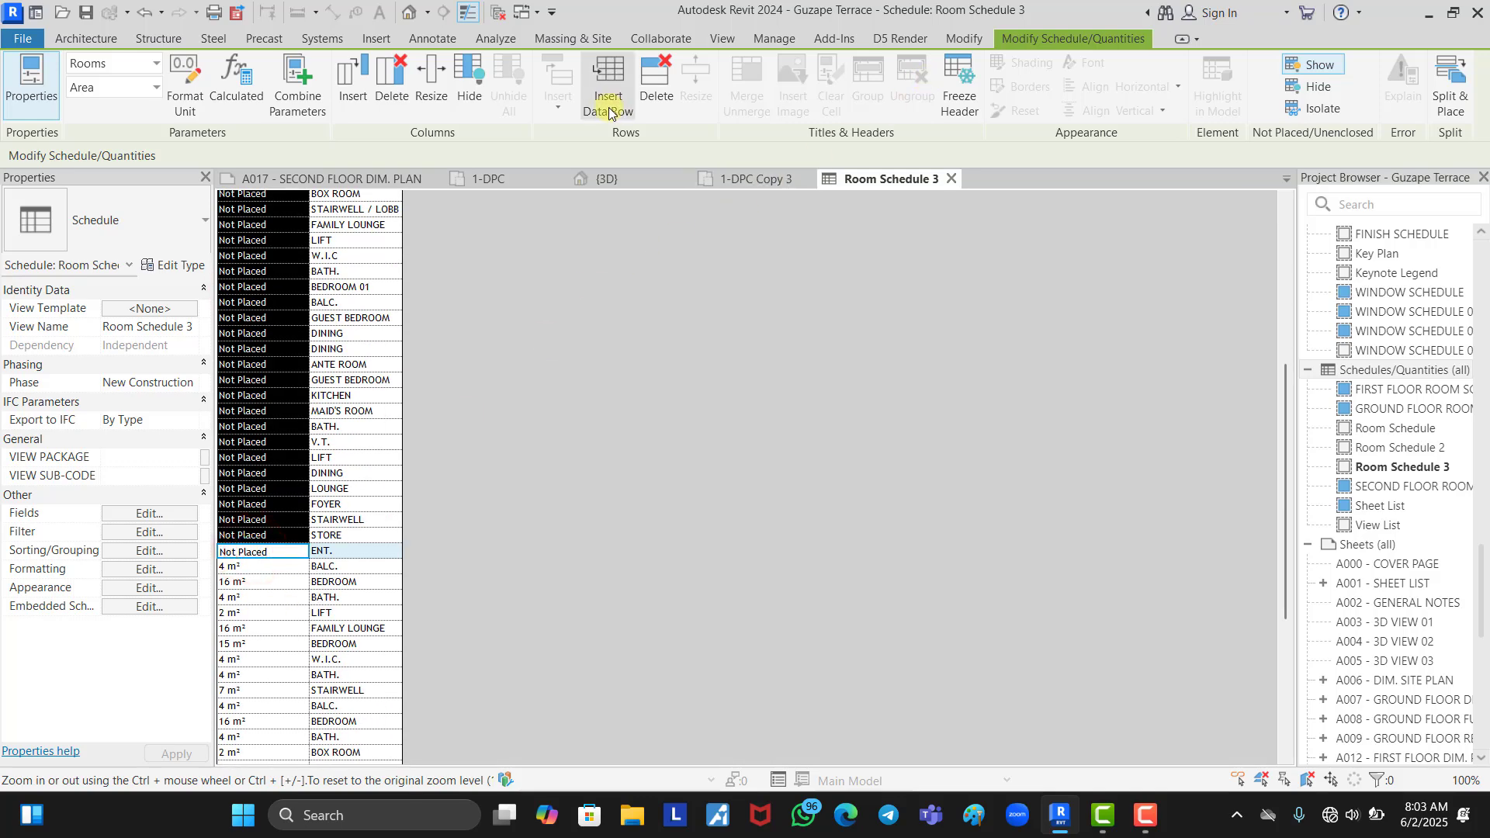
{"action": "left_click", "coordinate": [654, 87]}
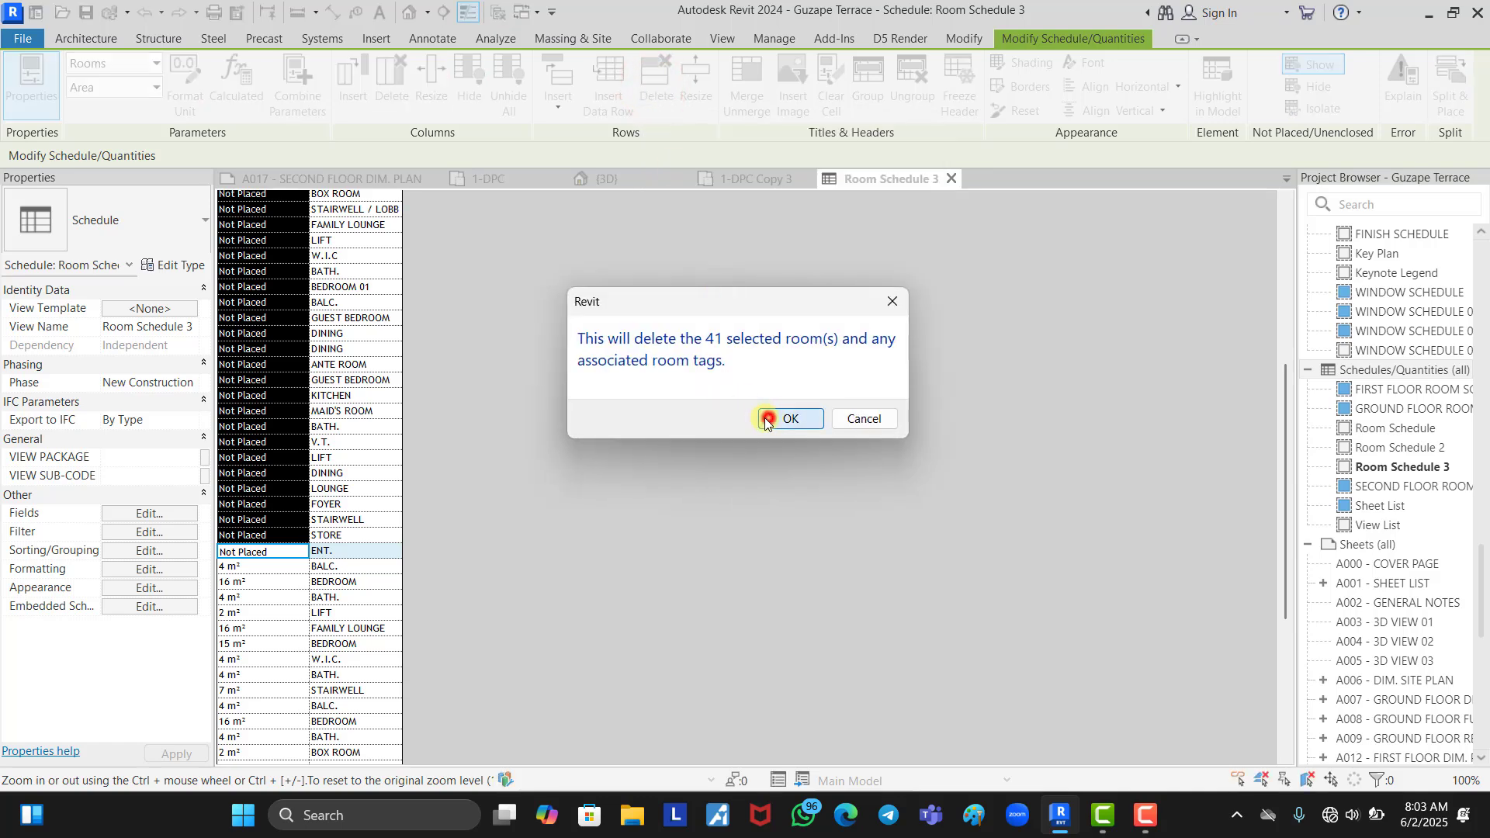
{"action": "left_click", "coordinate": [766, 419]}
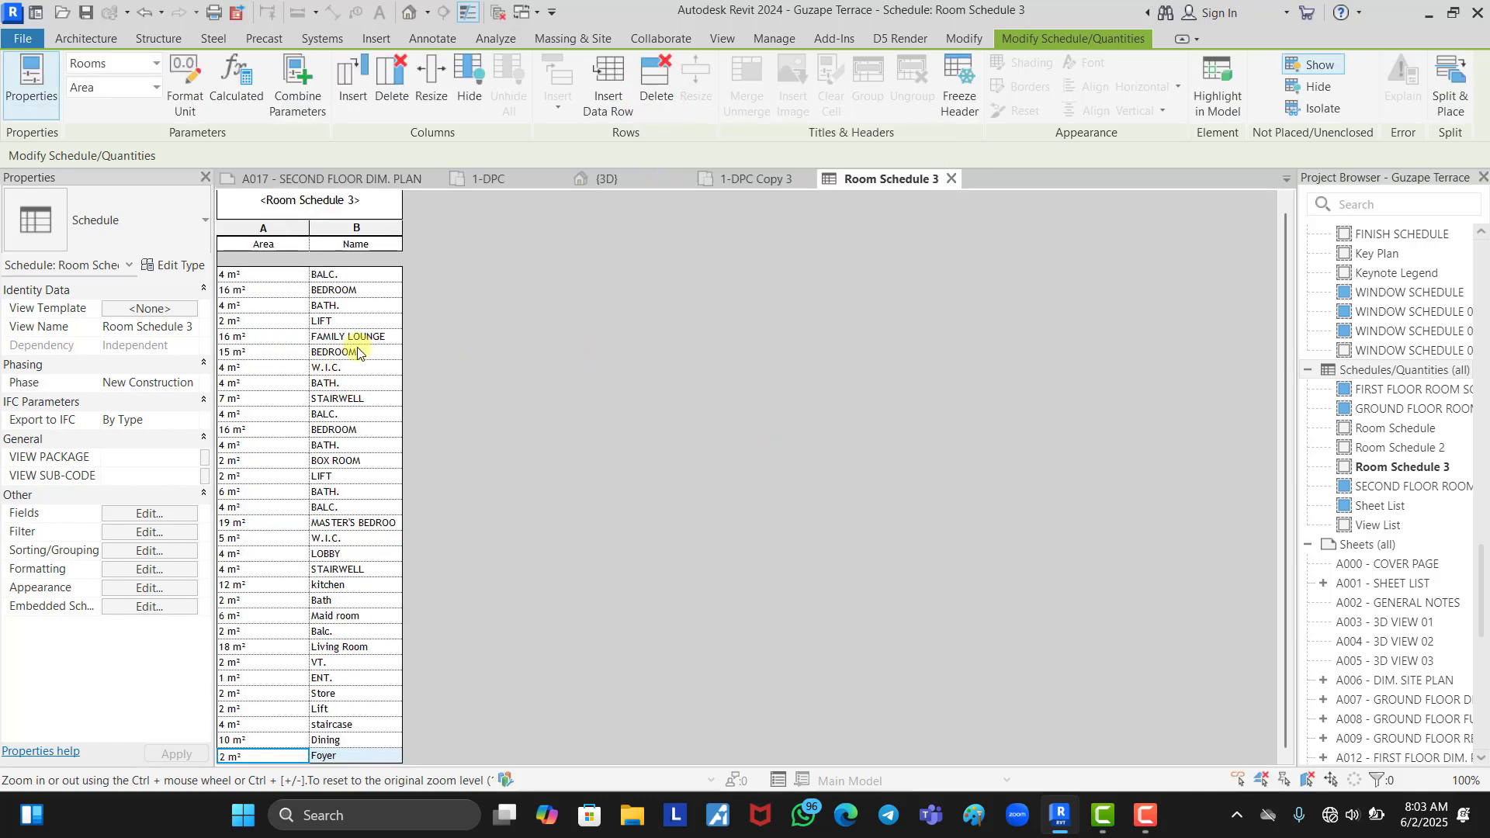
{"action": "left_click", "coordinate": [951, 181]}
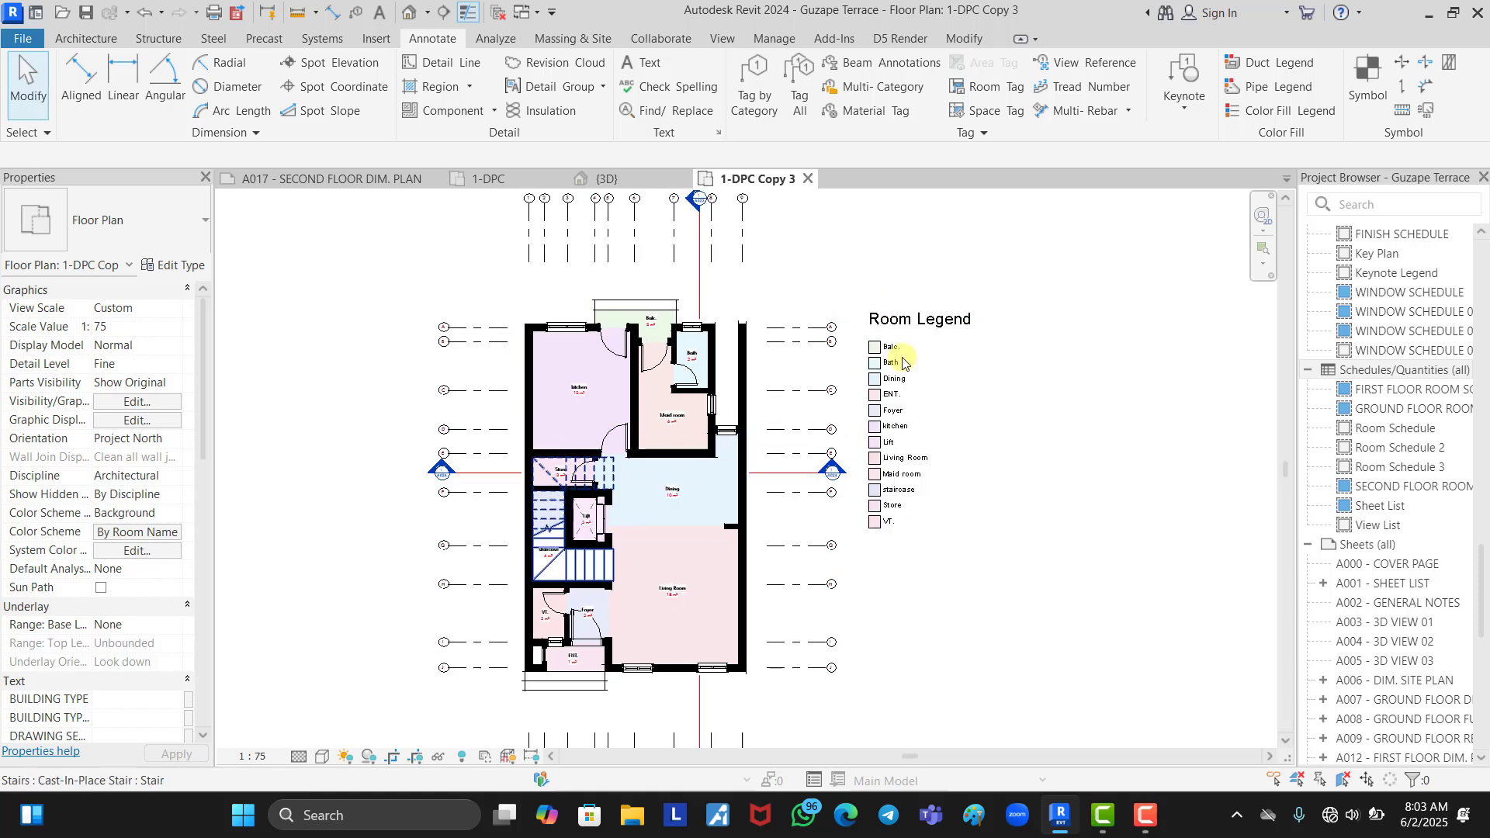
- Reapply the By value option in the Room Legend color scheme to purge unused room-name values
{"action": "middle_click_drag", "start_coordinate": [919, 310], "coordinate": [880, 306]}
{"action": "left_click", "coordinate": [881, 306]}
{"action": "left_click", "coordinate": [842, 85]}
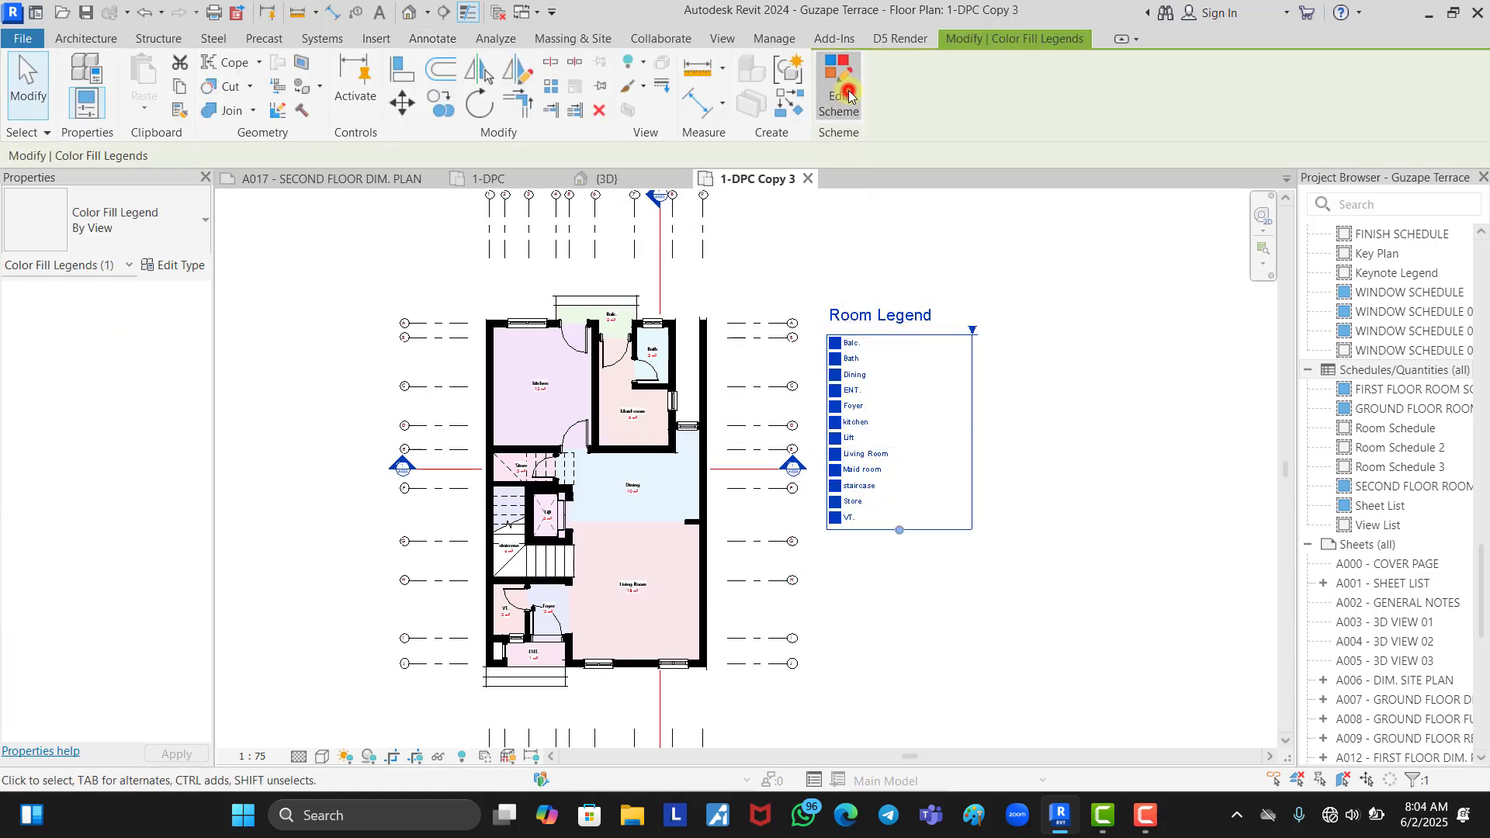
{"action": "scroll", "coordinate": [659, 357], "scroll_direction": "down", "scroll_amount": 10}
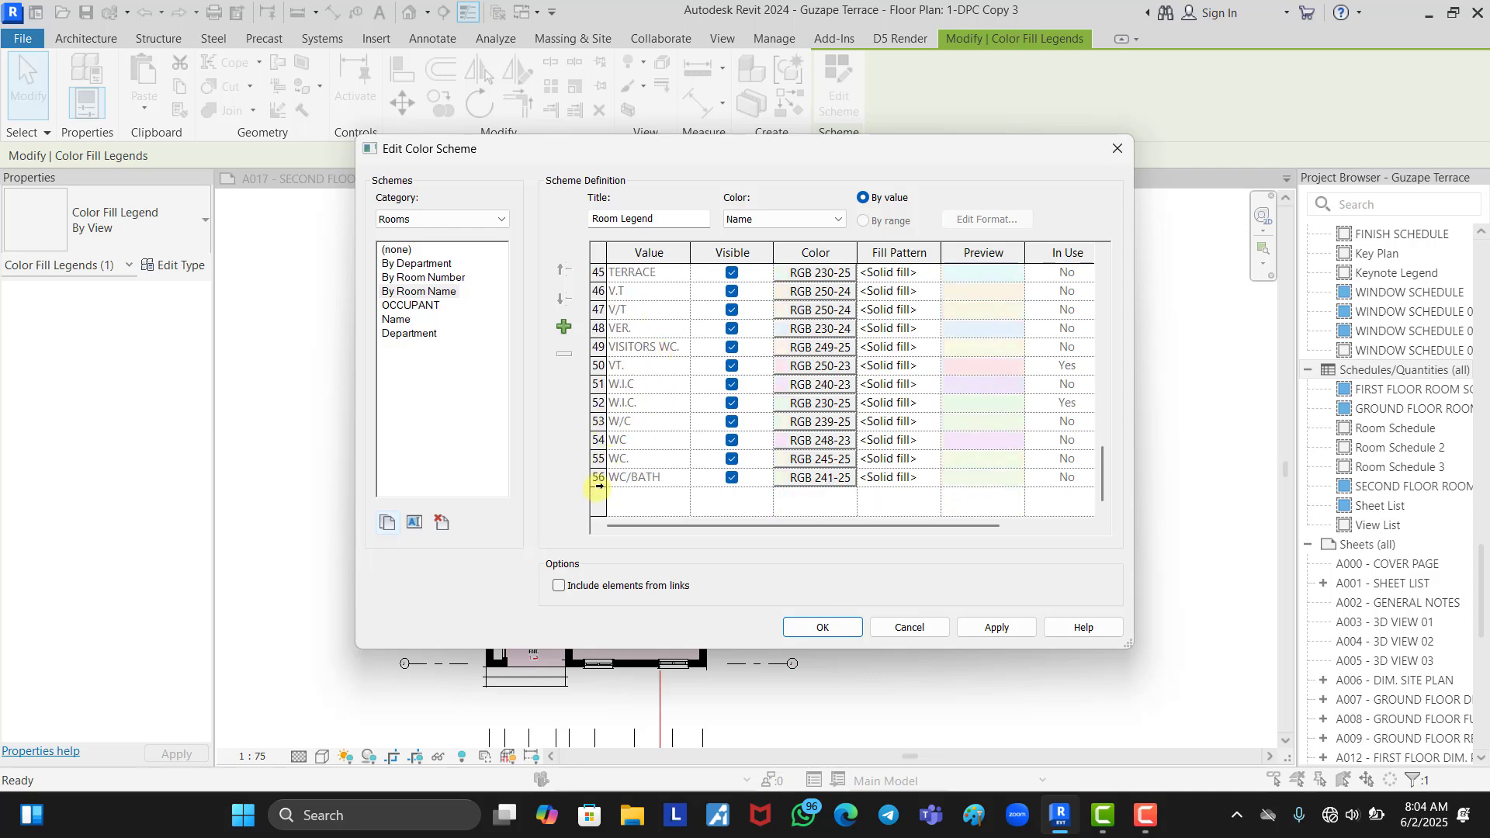
{"action": "left_click", "coordinate": [864, 198]}
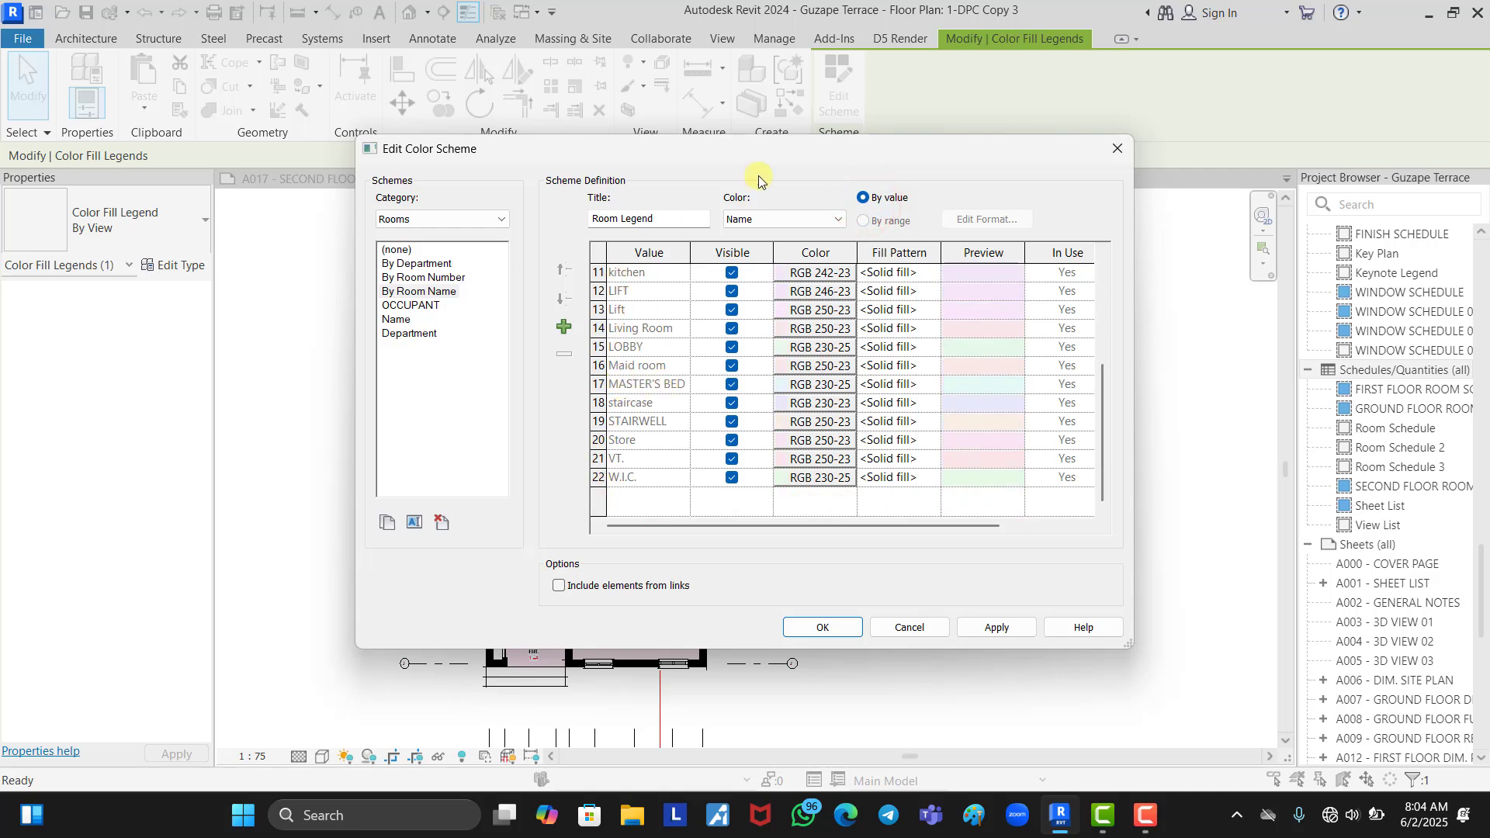
- Compare the values listed in the color scheme with the room names in the legend and floor plan
{"action": "left_click_drag", "start_coordinate": [758, 176], "coordinate": [1341, 180]}
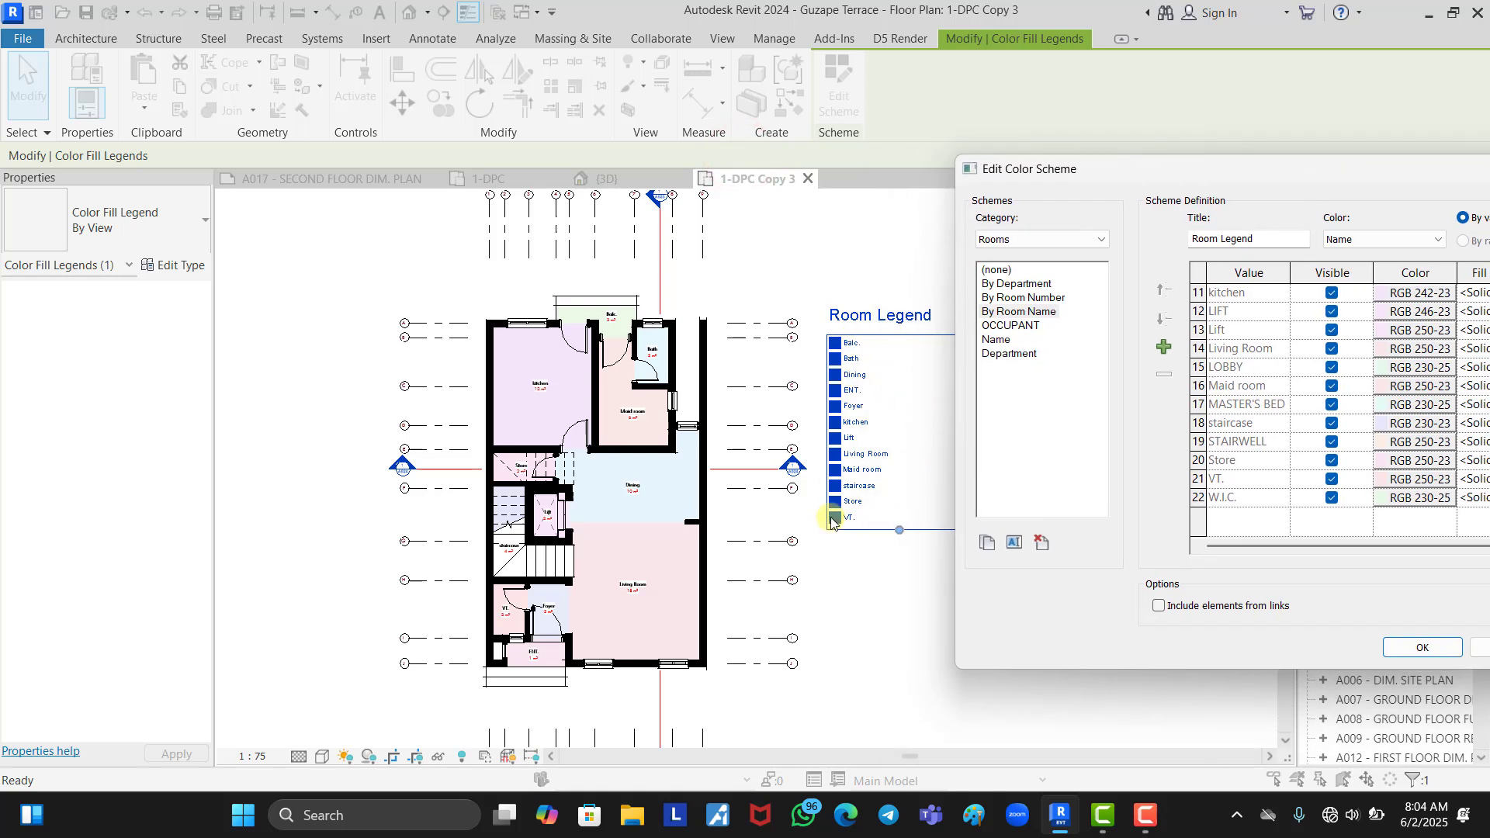
{"action": "scroll", "coordinate": [1238, 426], "scroll_direction": "up", "scroll_amount": 4}
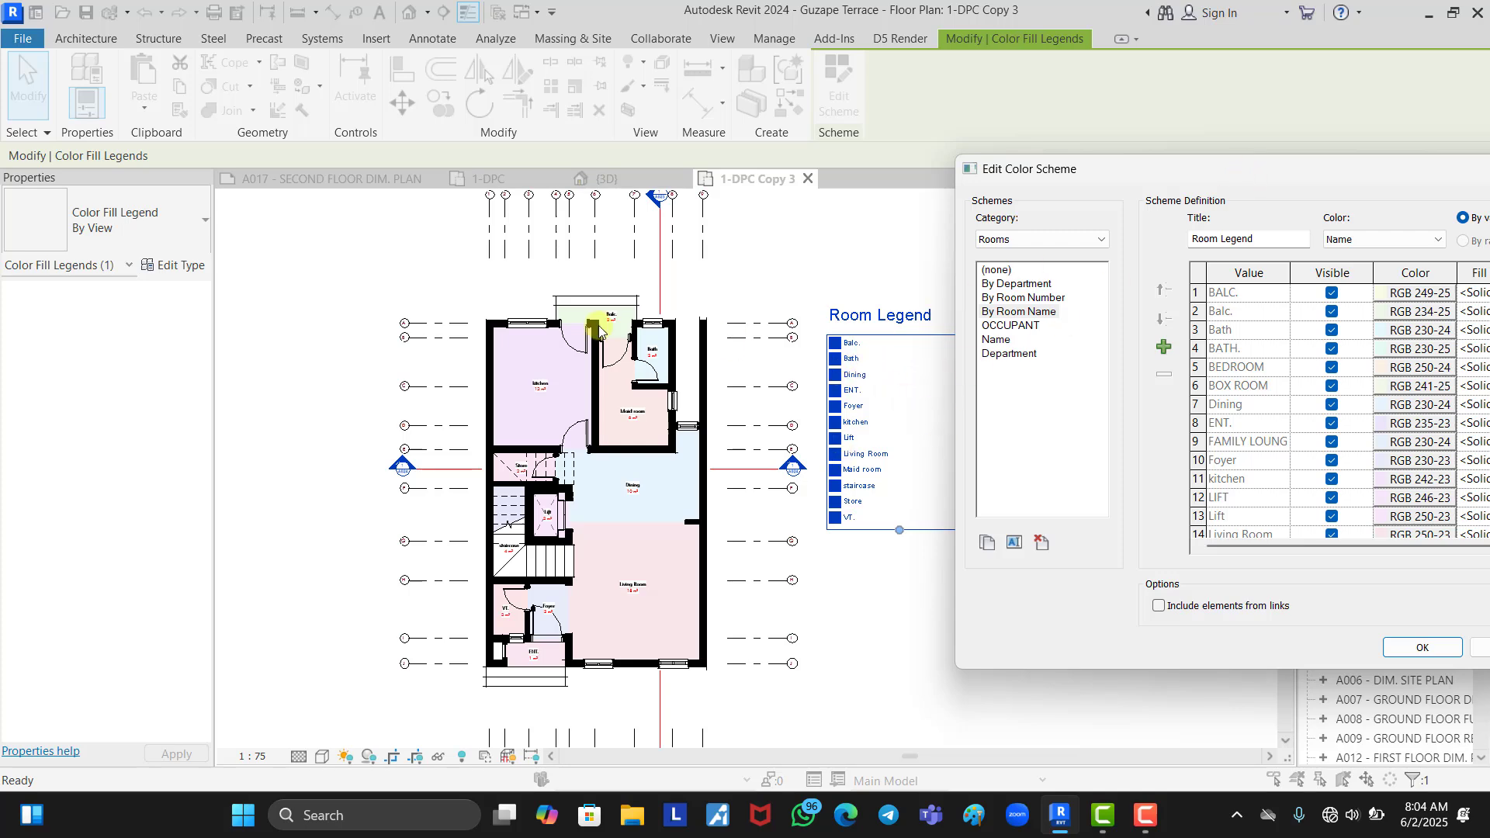
{"action": "left_click_drag", "start_coordinate": [1222, 171], "coordinate": [661, 170]}
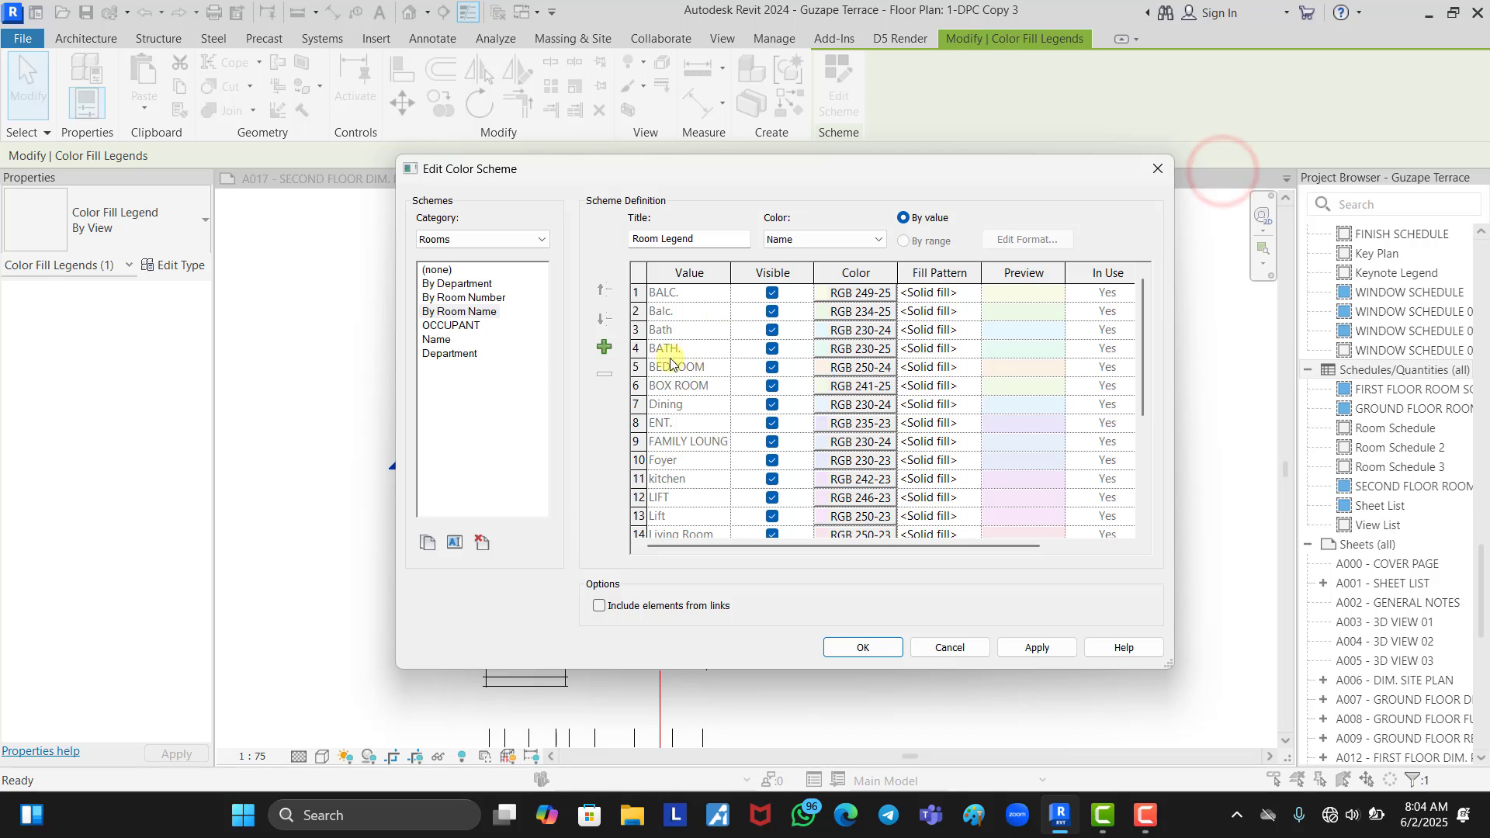
{"action": "scroll", "coordinate": [657, 469], "scroll_direction": "down", "scroll_amount": 1}
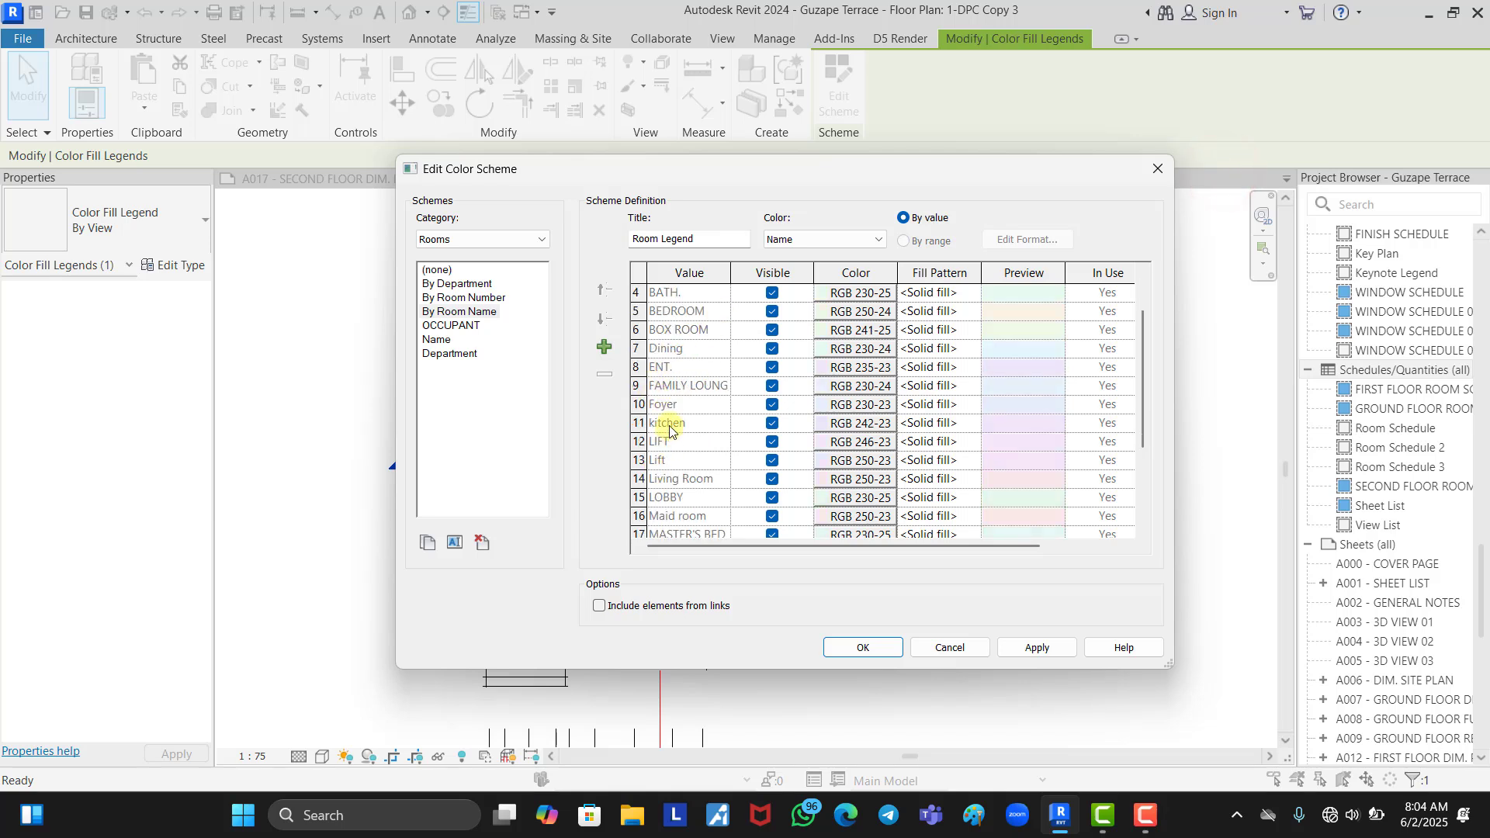
- Set the kitchen value's color in the Room Legend scheme to RGB 255-119-119 and apply it to the floor plan
{"action": "scroll", "coordinate": [669, 428], "scroll_direction": "down", "scroll_amount": 3}
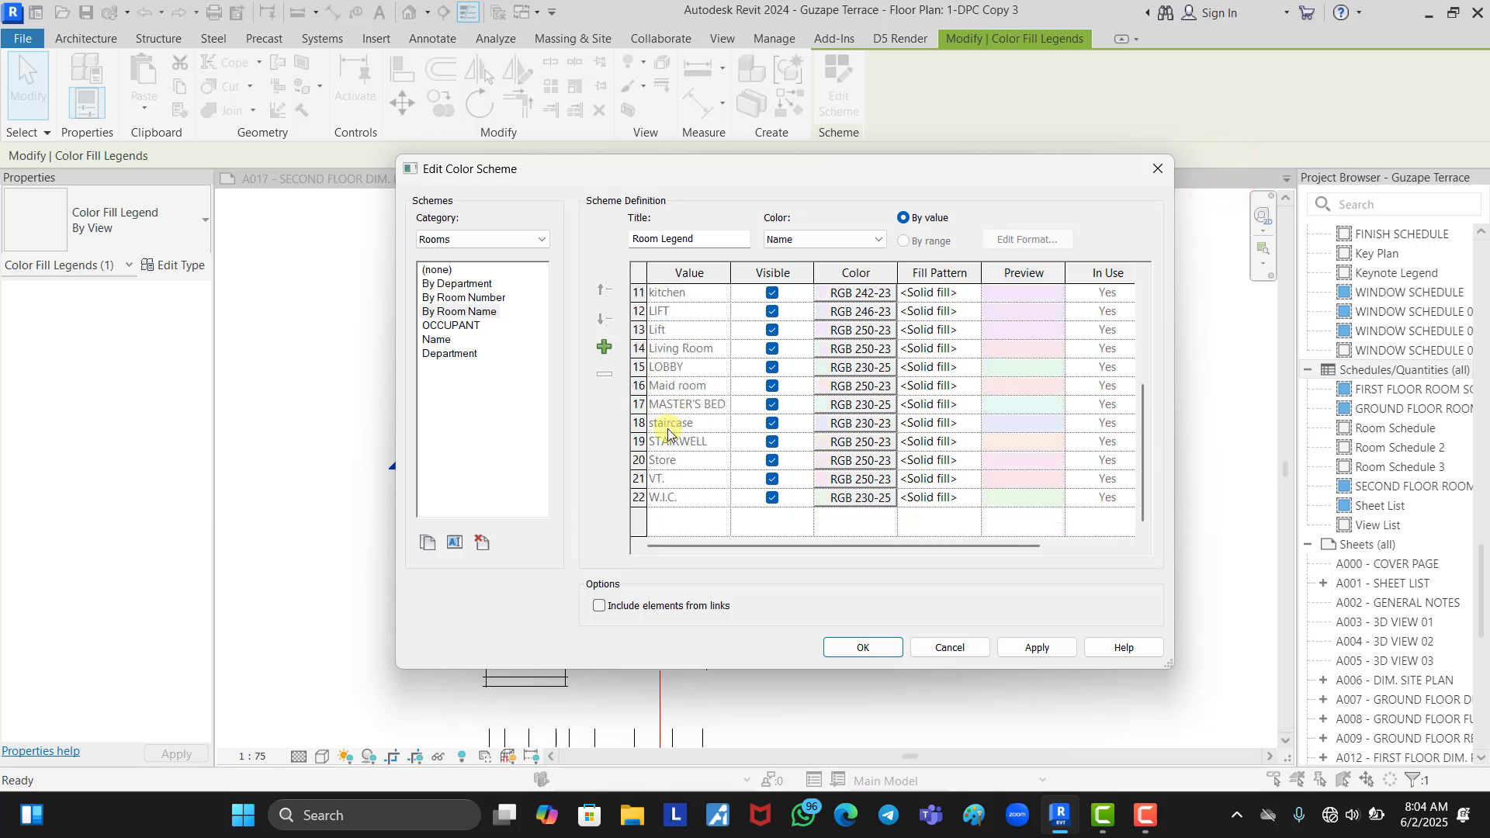
{"action": "scroll", "coordinate": [667, 433], "scroll_direction": "up", "scroll_amount": 1}
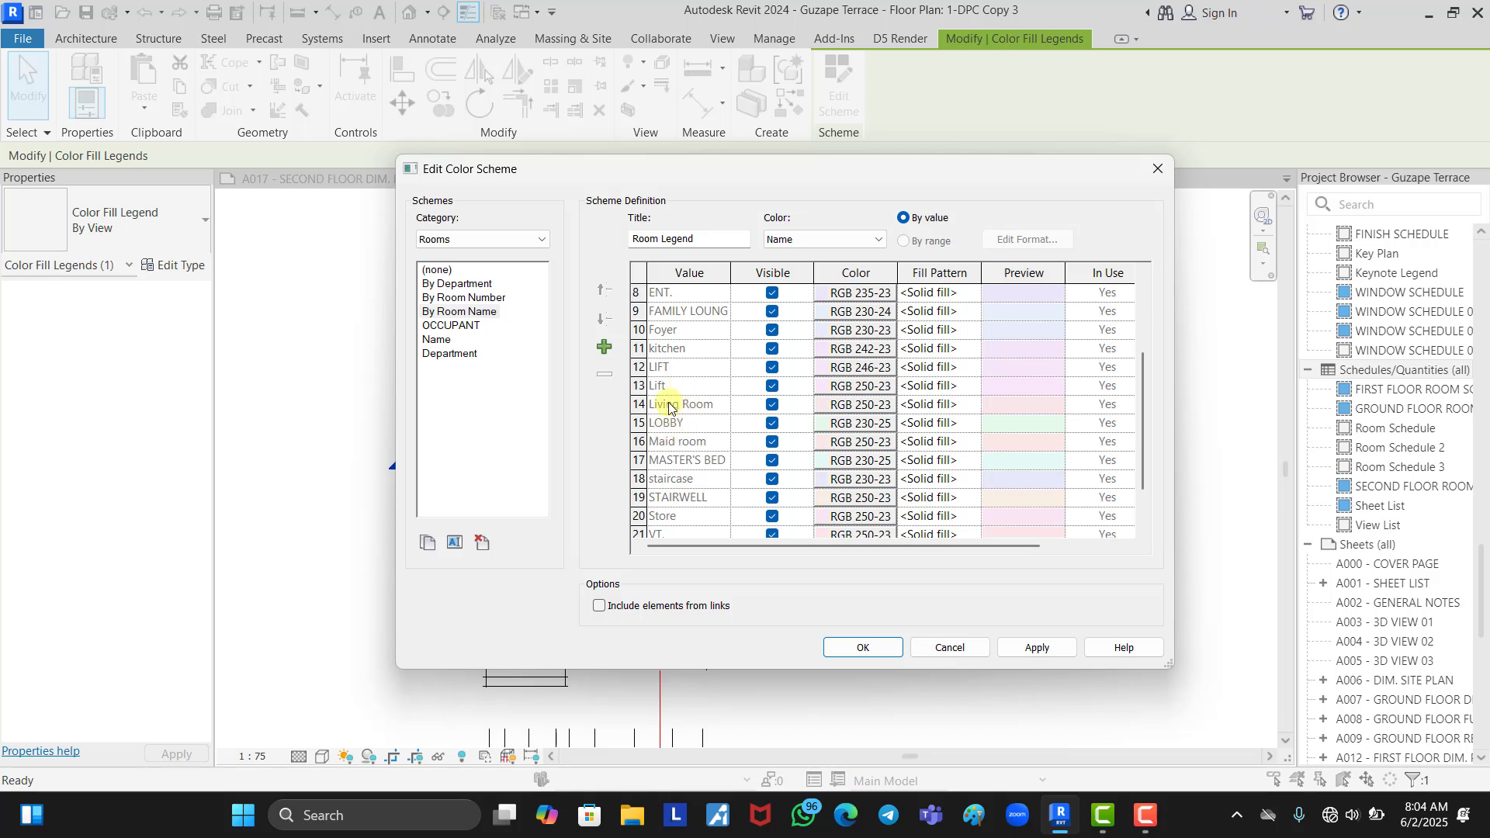
{"action": "left_click", "coordinate": [683, 349]}
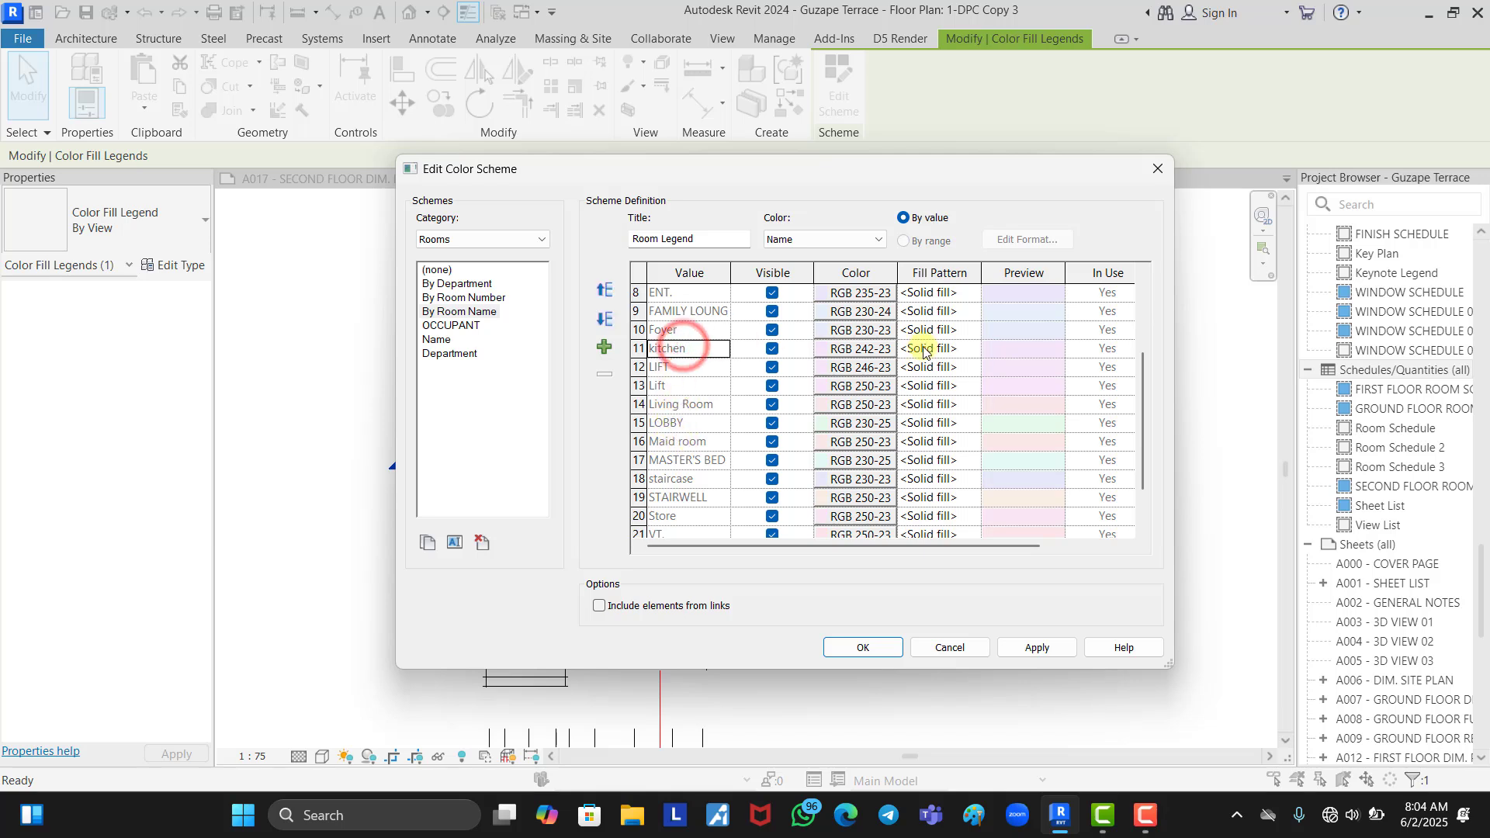
{"action": "left_click", "coordinate": [868, 349]}
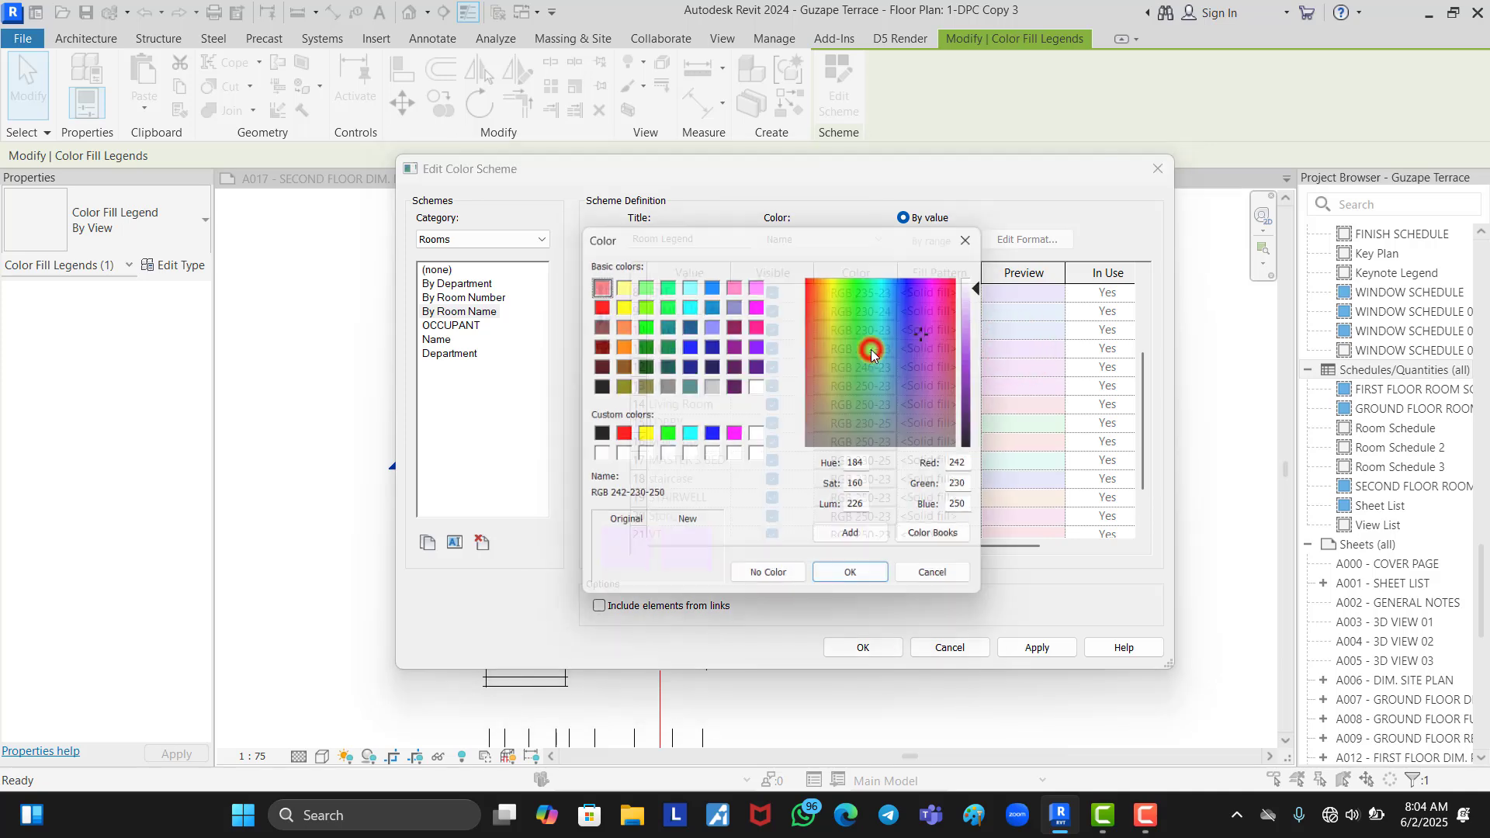
{"action": "left_click_drag", "start_coordinate": [927, 337], "coordinate": [810, 273]}
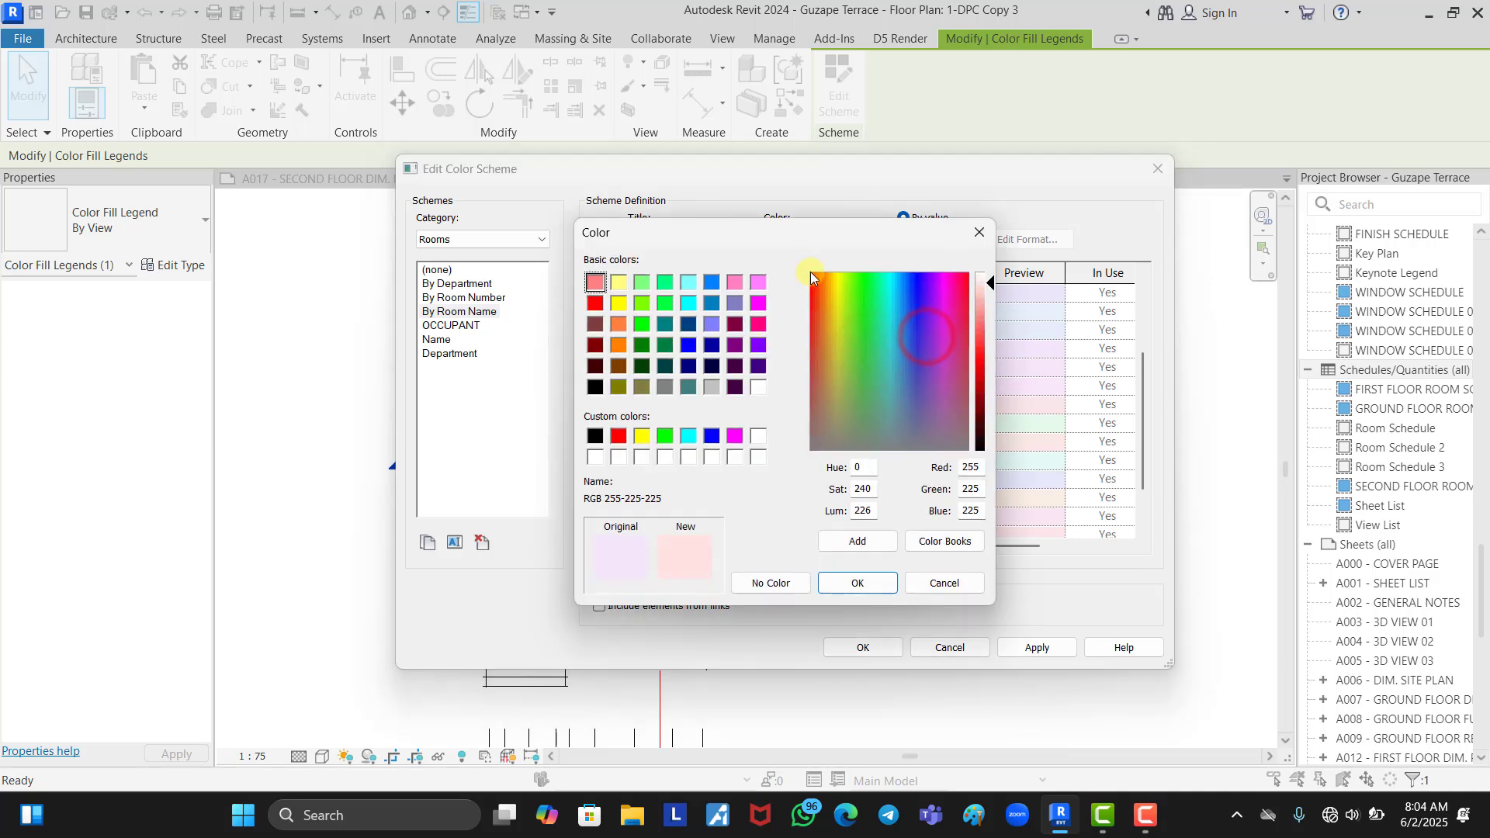
{"action": "left_click_drag", "start_coordinate": [974, 309], "coordinate": [976, 320]}
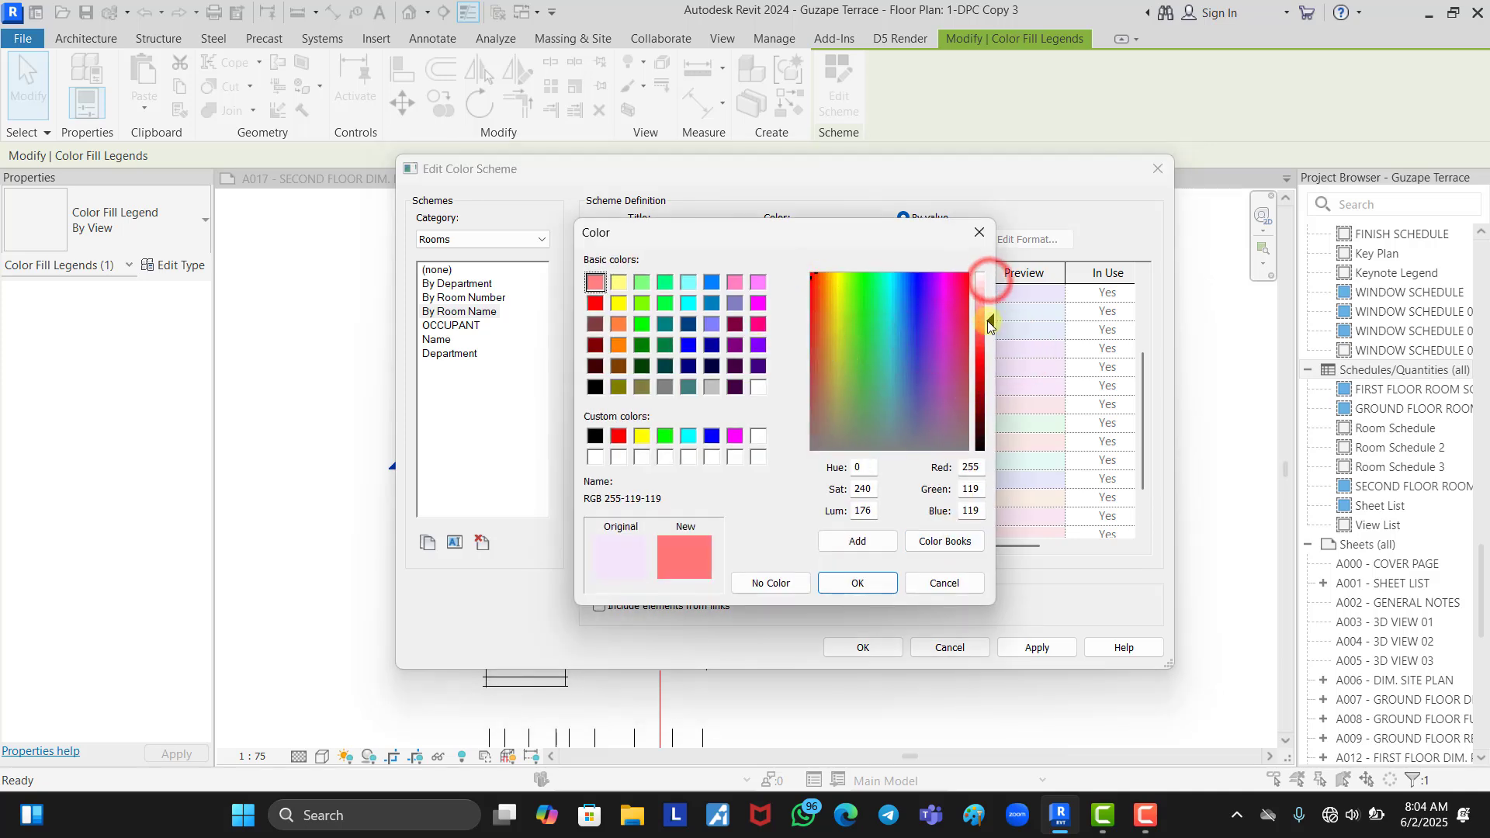
{"action": "left_click", "coordinate": [856, 584]}
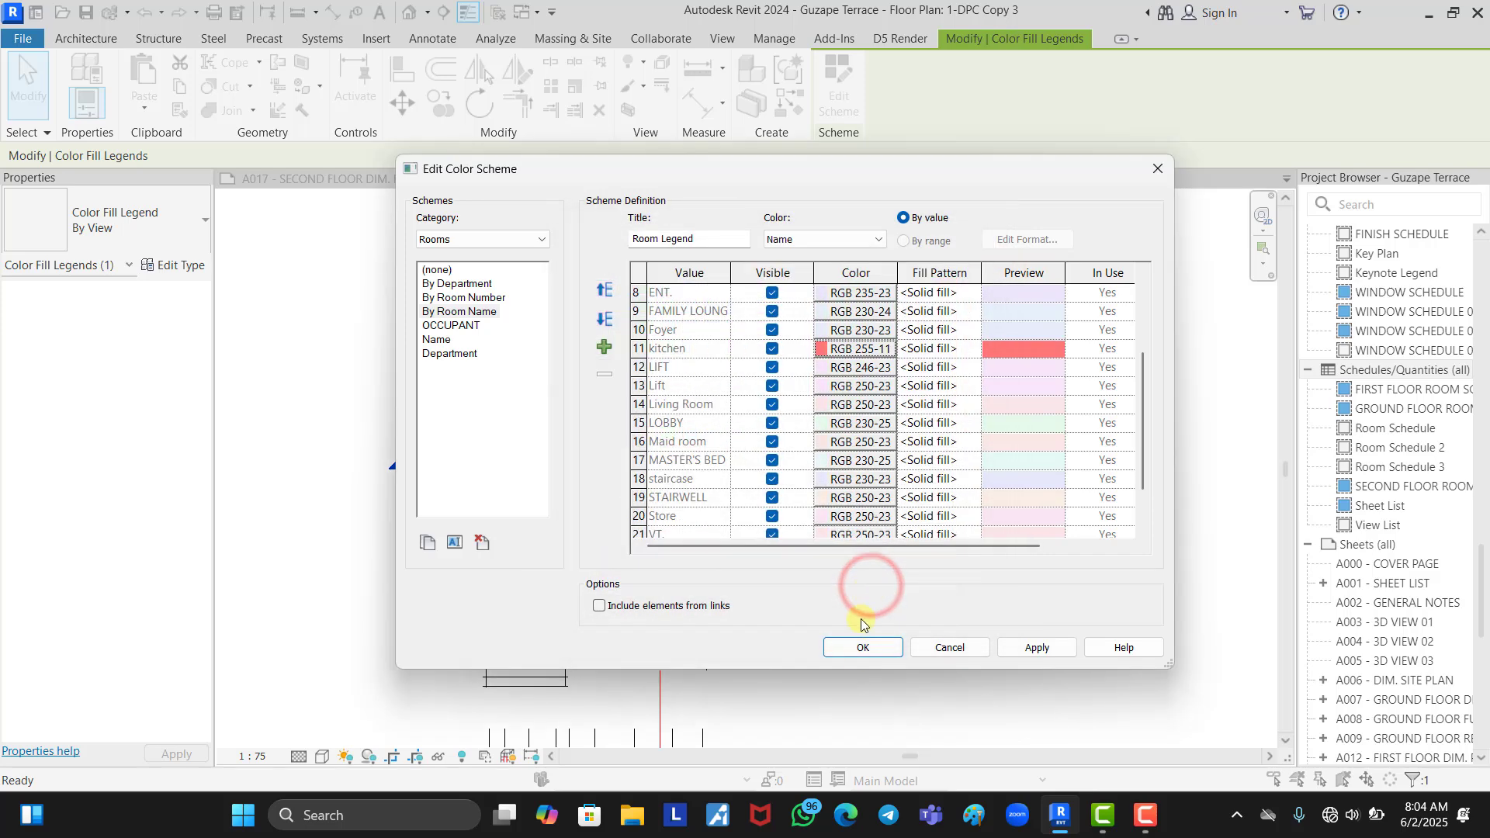
{"action": "left_click", "coordinate": [860, 648]}
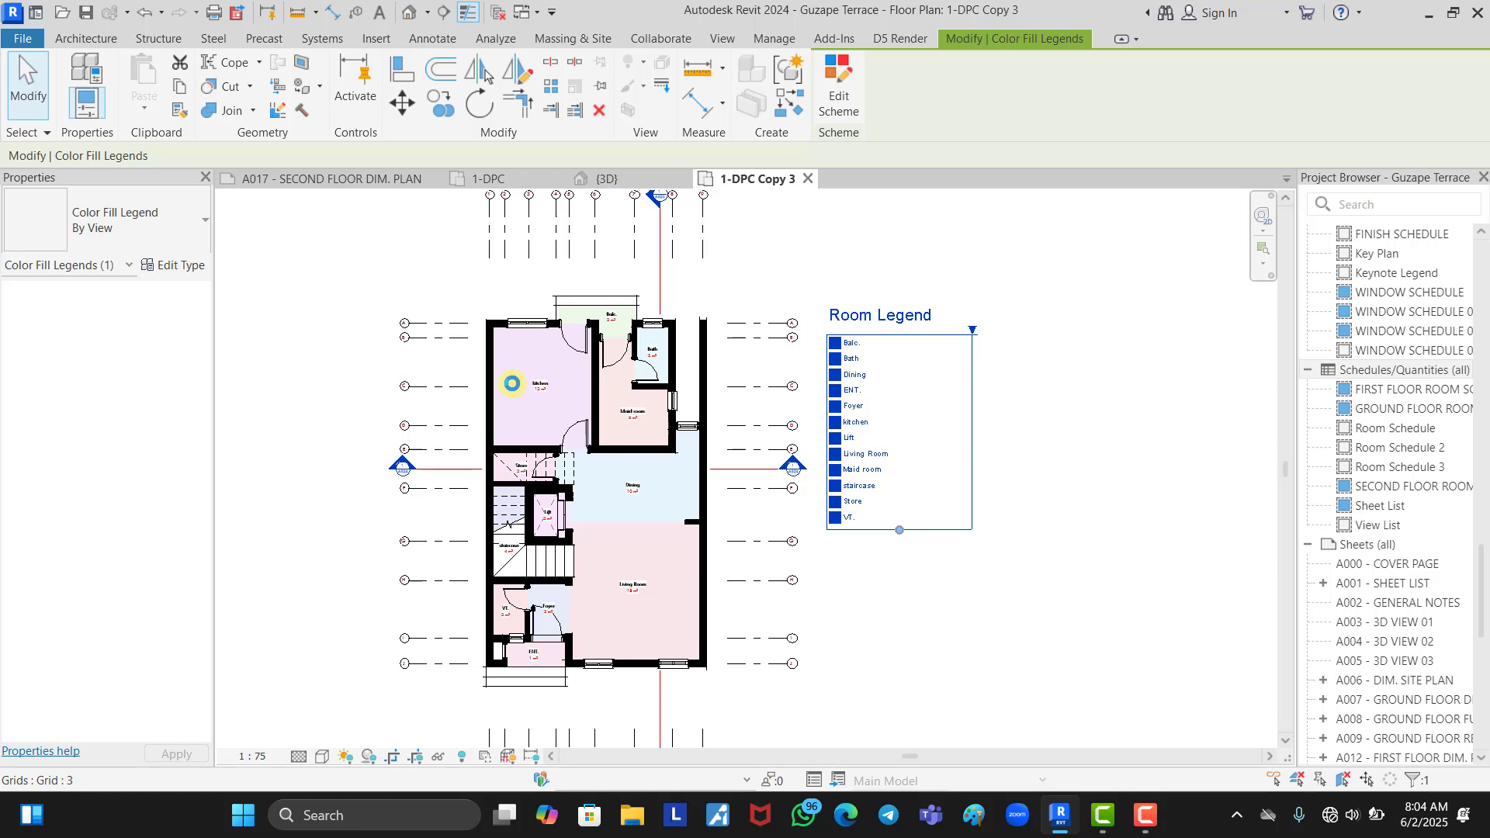
{"action": "scroll", "coordinate": [481, 368], "scroll_direction": "up", "scroll_amount": 3}
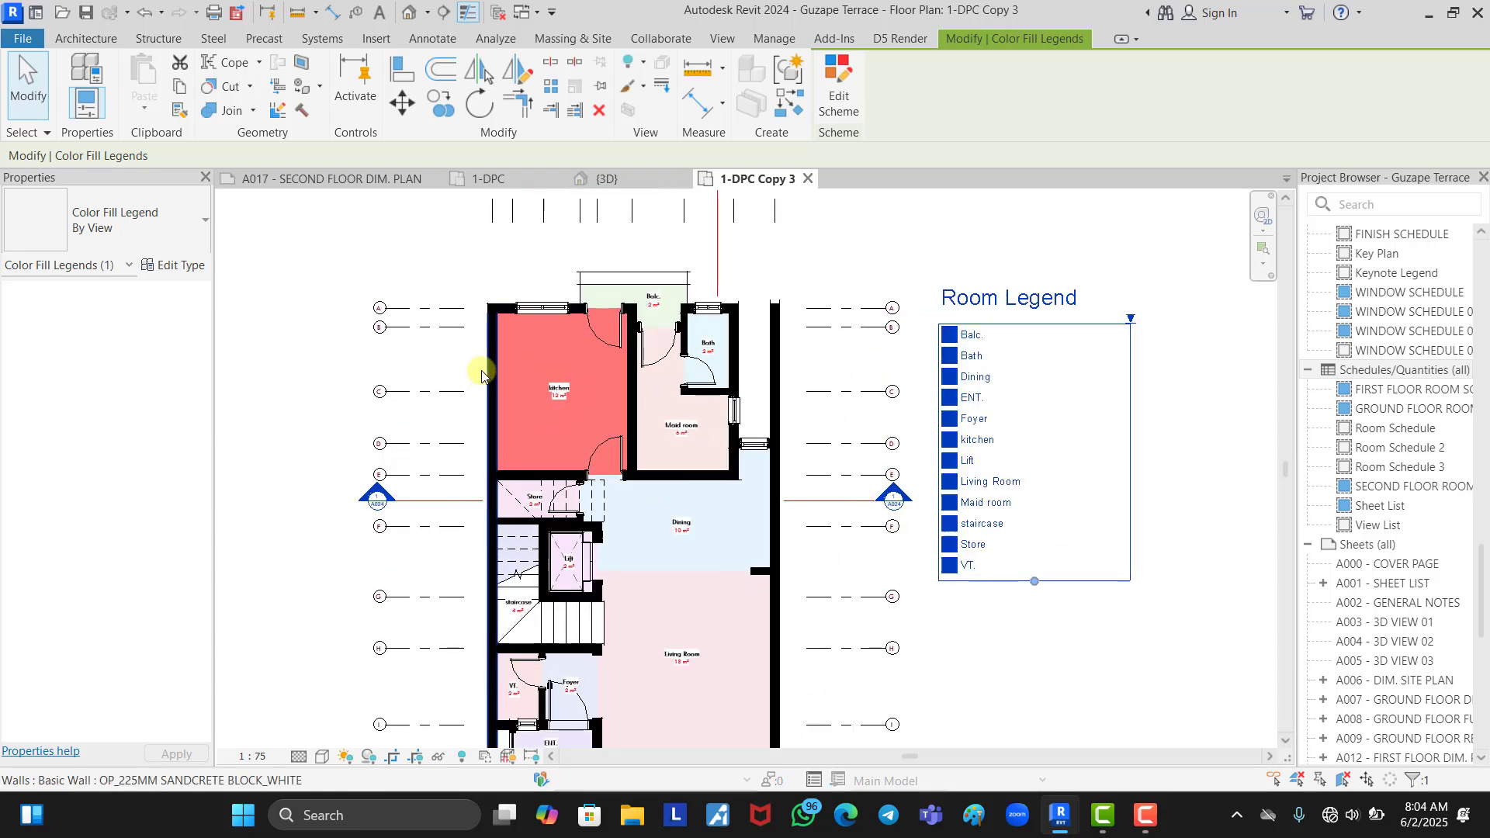
{"action": "left_click", "coordinate": [419, 365]}
{"action": "scroll", "coordinate": [420, 365], "scroll_direction": "down", "scroll_amount": 3}
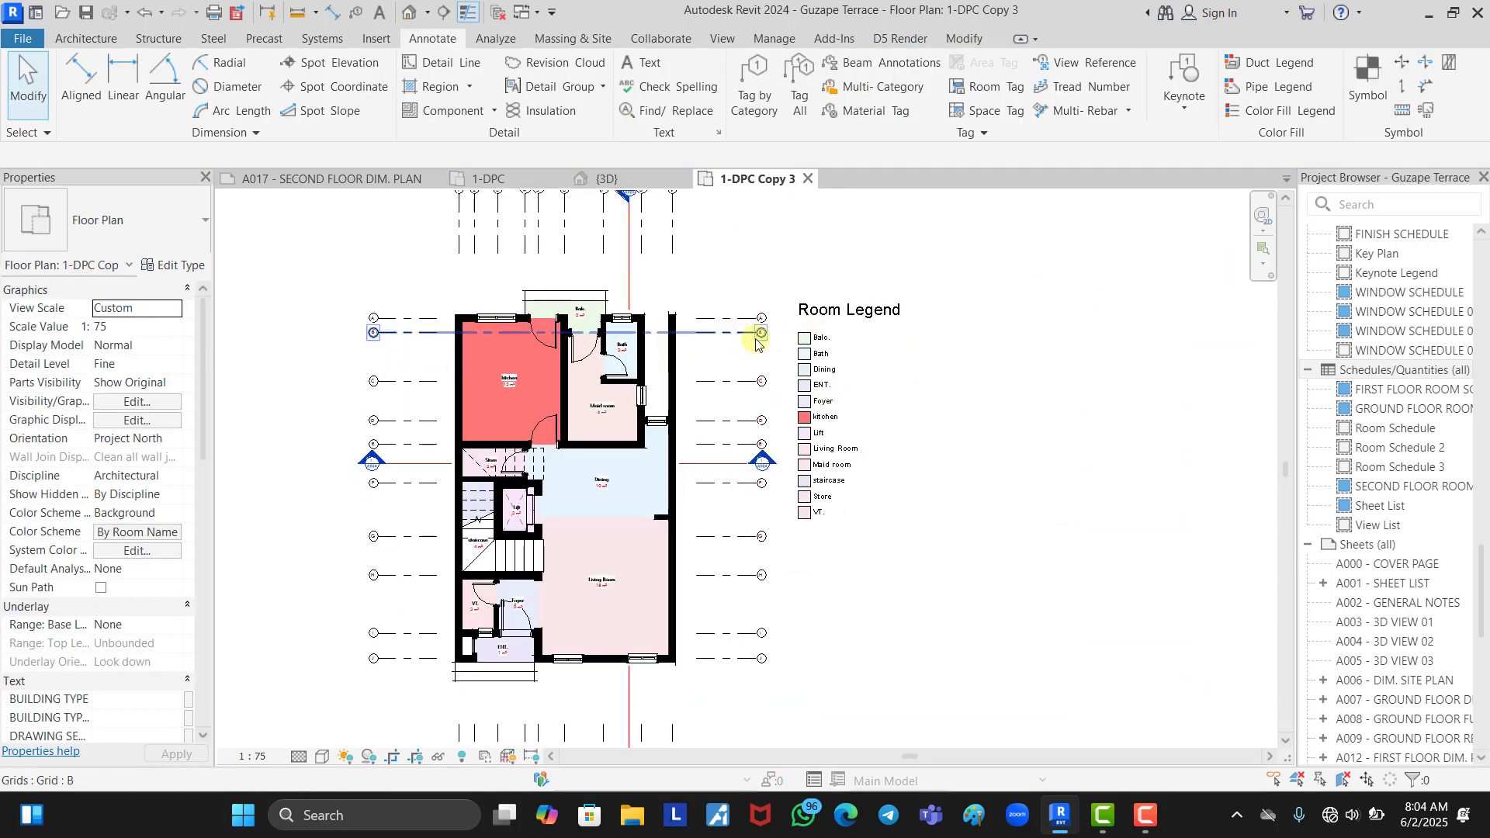
- Change the kitchen value's fill pattern in the Room Legend scheme to AR-CONC1, apply it, and deselect the legend
{"action": "scroll", "coordinate": [467, 400], "scroll_direction": "up", "scroll_amount": 4}
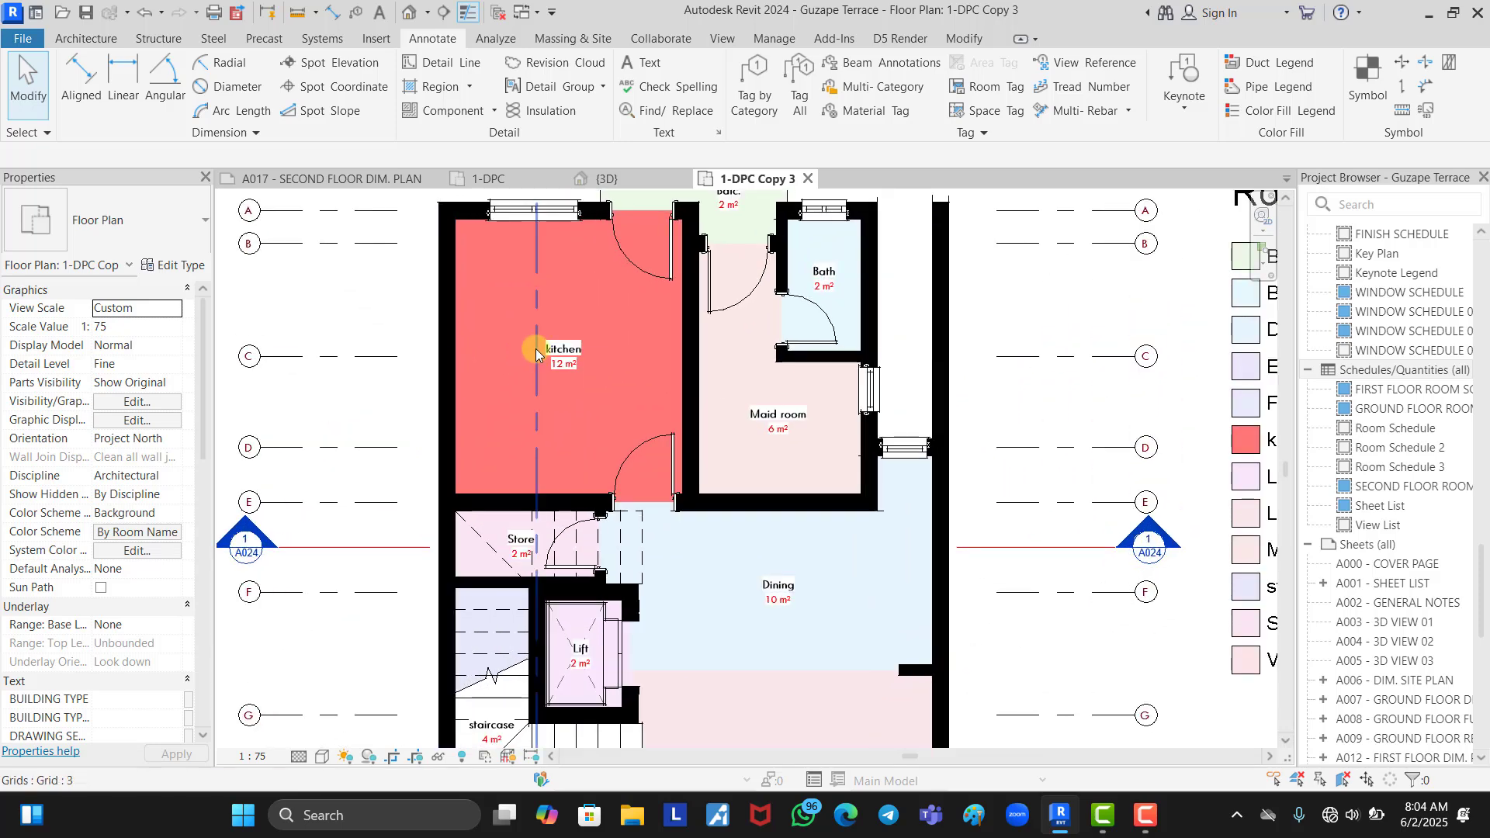
{"action": "scroll", "coordinate": [564, 407], "scroll_direction": "down", "scroll_amount": 3}
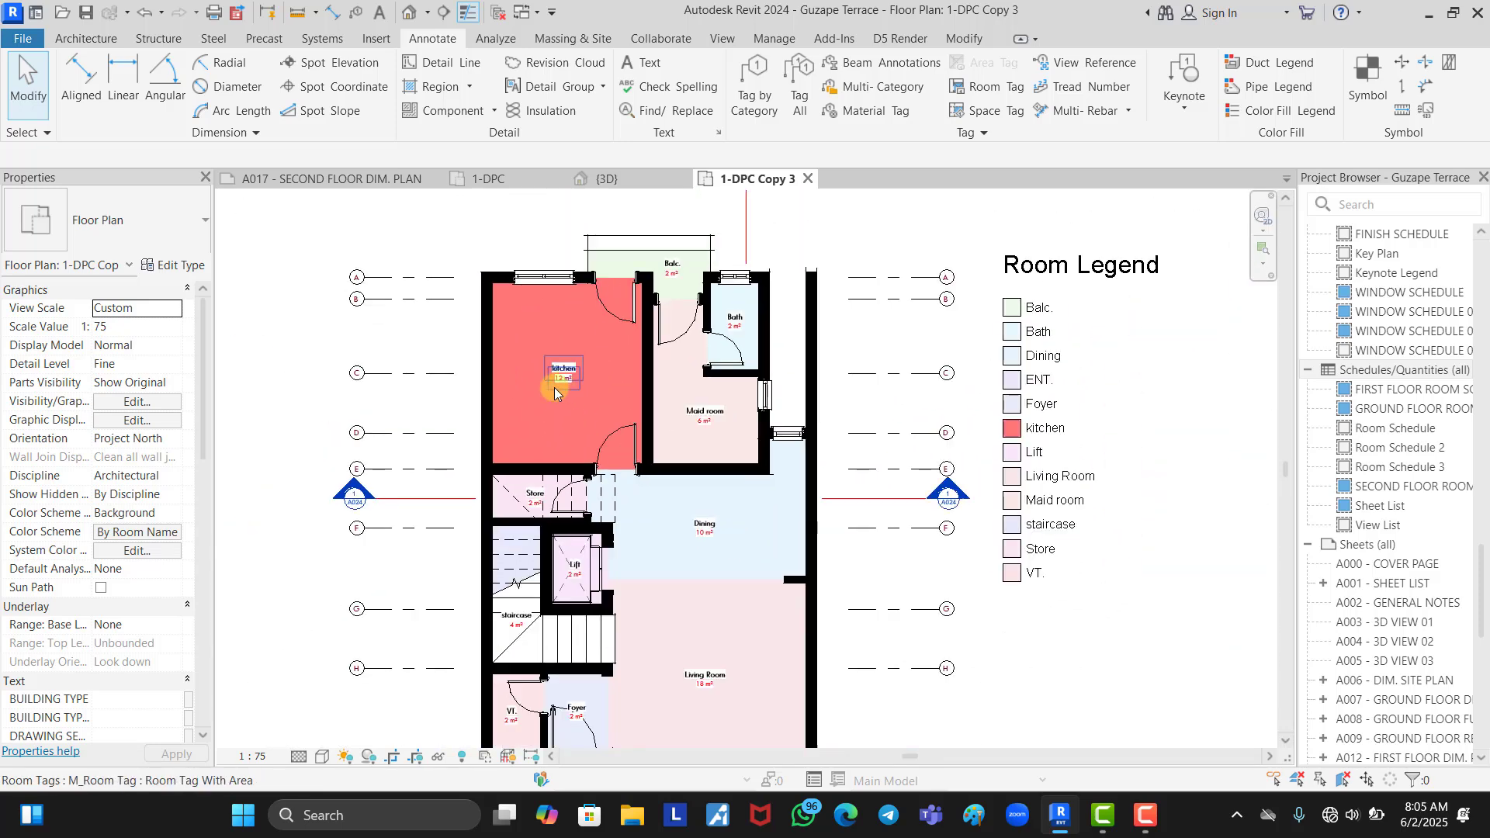
{"action": "left_click", "coordinate": [1038, 278]}
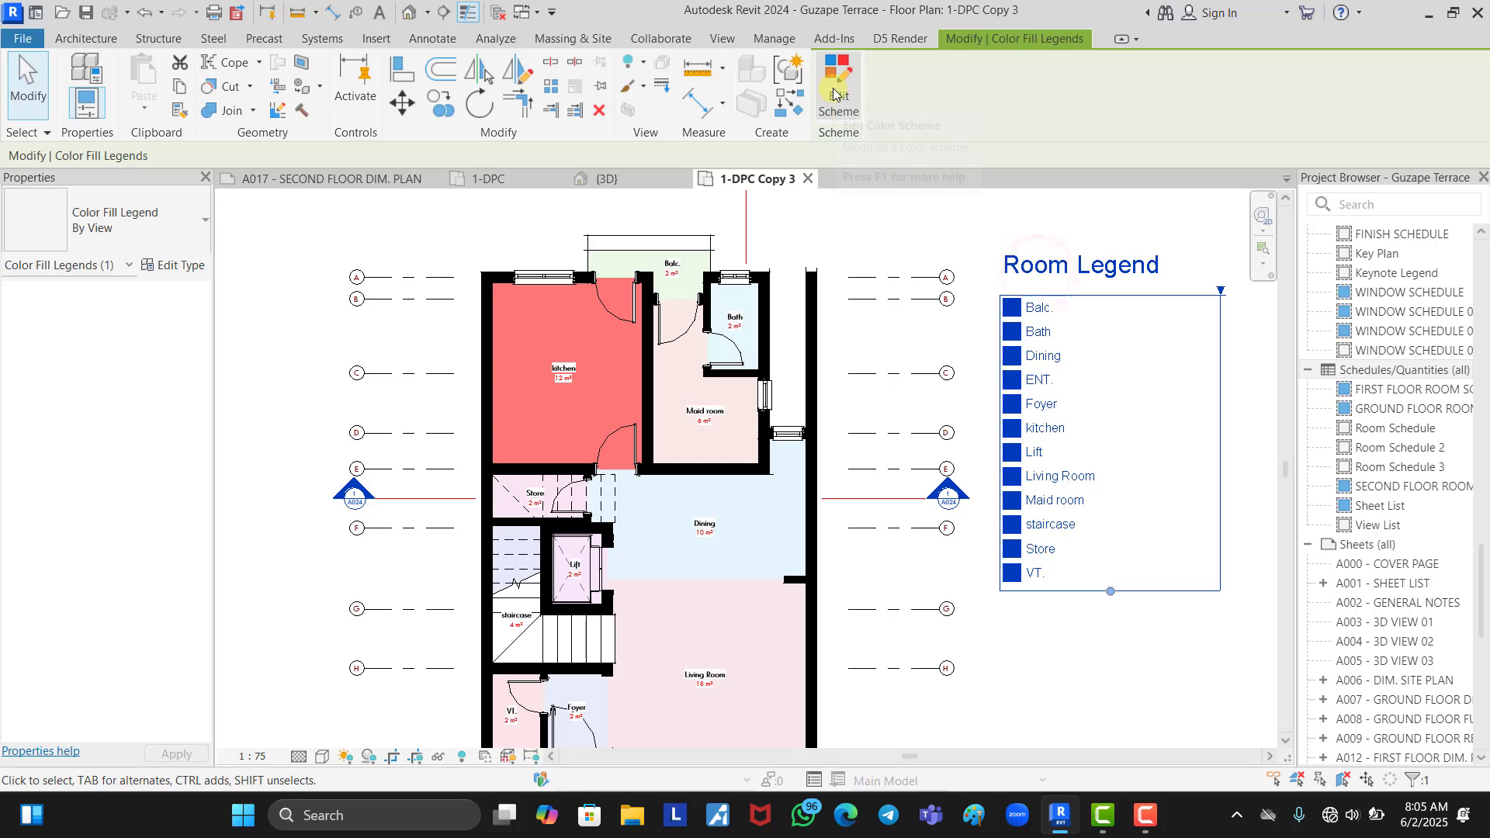
{"action": "left_click", "coordinate": [834, 93]}
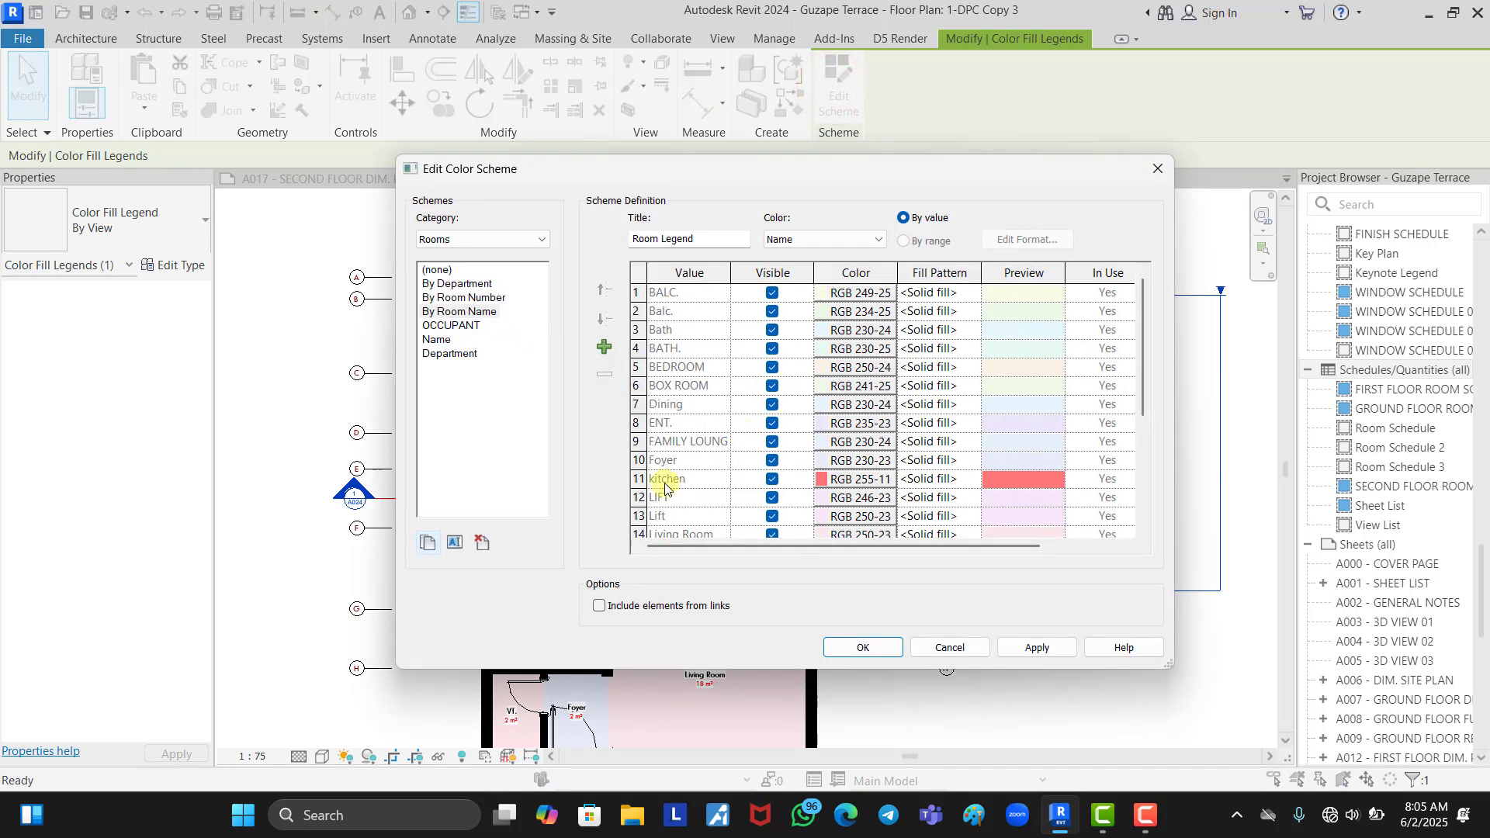
{"action": "left_click", "coordinate": [969, 481]}
{"action": "left_click", "coordinate": [972, 478]}
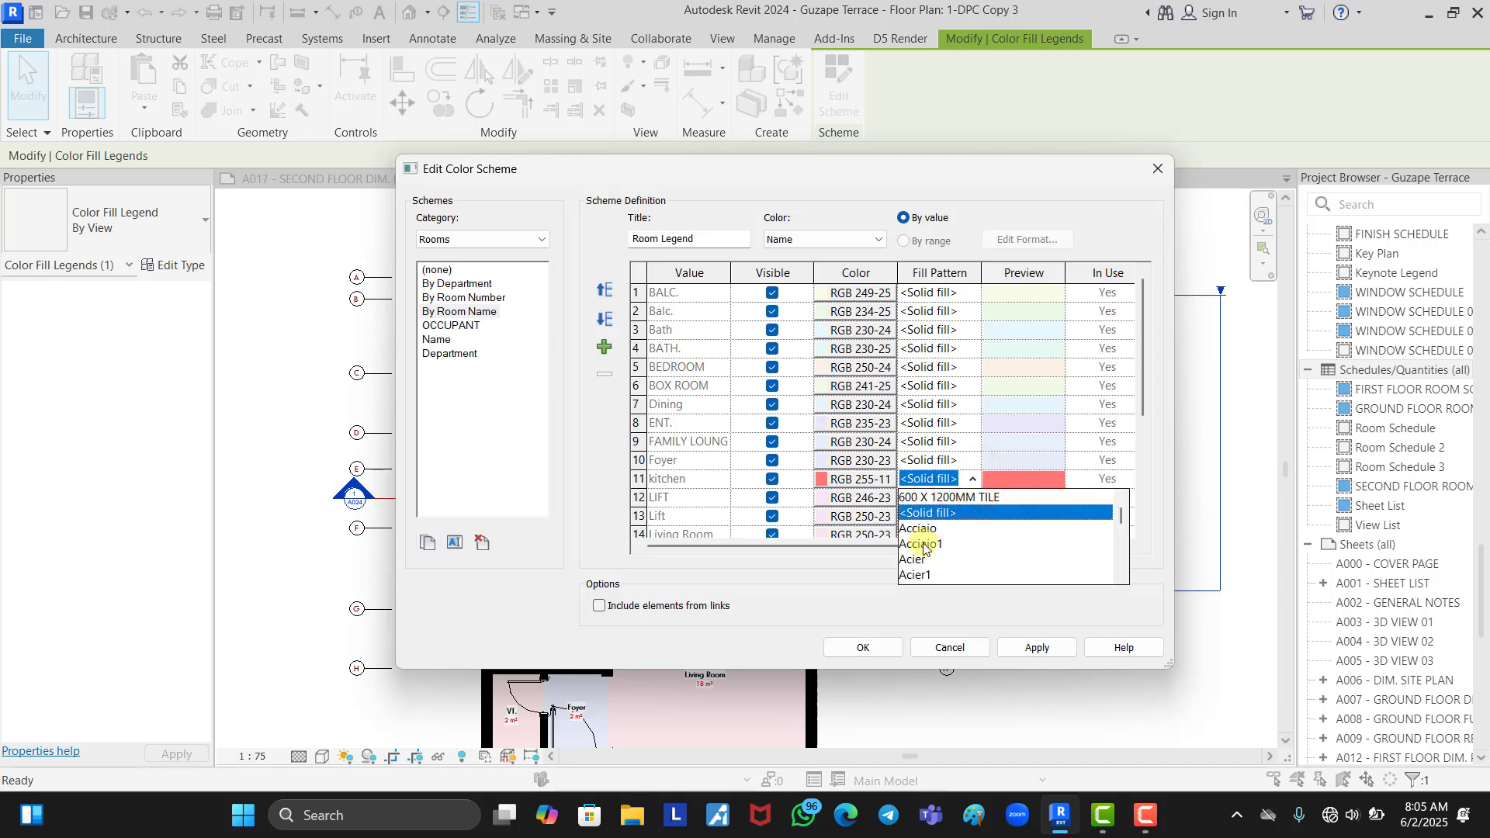
{"action": "scroll", "coordinate": [922, 546], "scroll_direction": "down", "scroll_amount": 5}
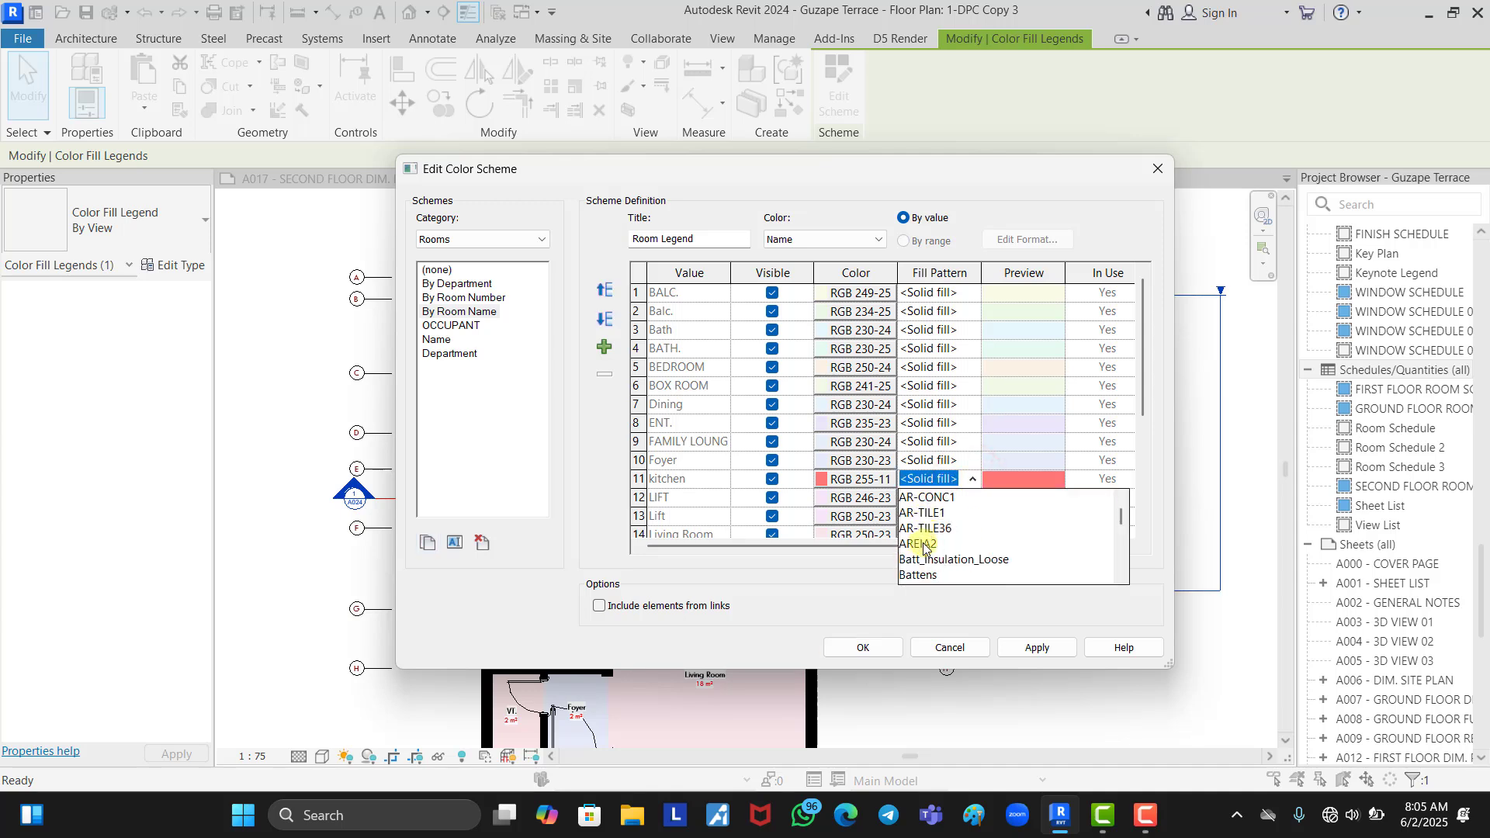
{"action": "left_click", "coordinate": [933, 499]}
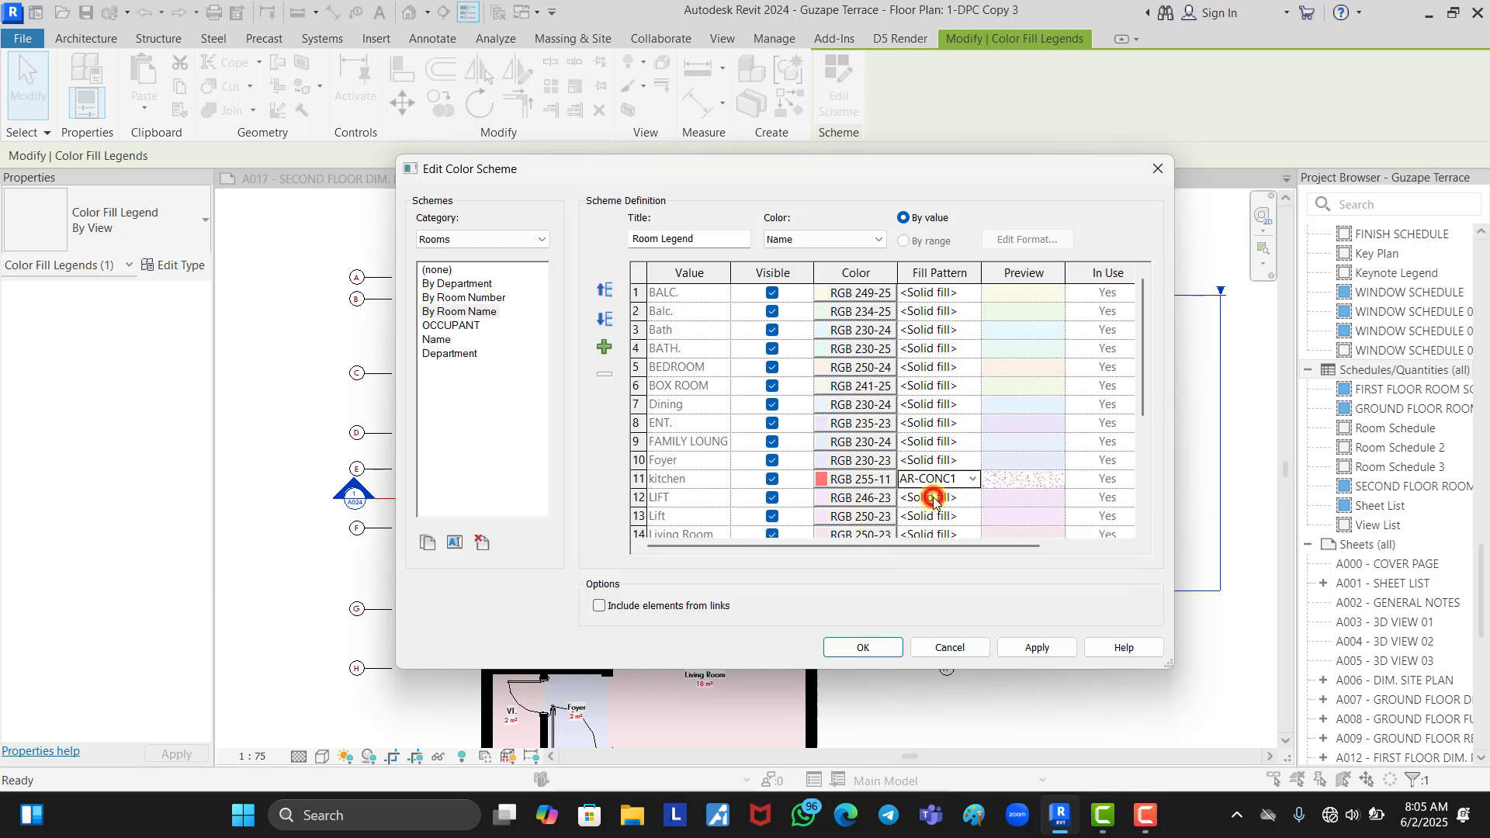
{"action": "left_click", "coordinate": [865, 650]}
{"action": "left_click", "coordinate": [562, 365]}
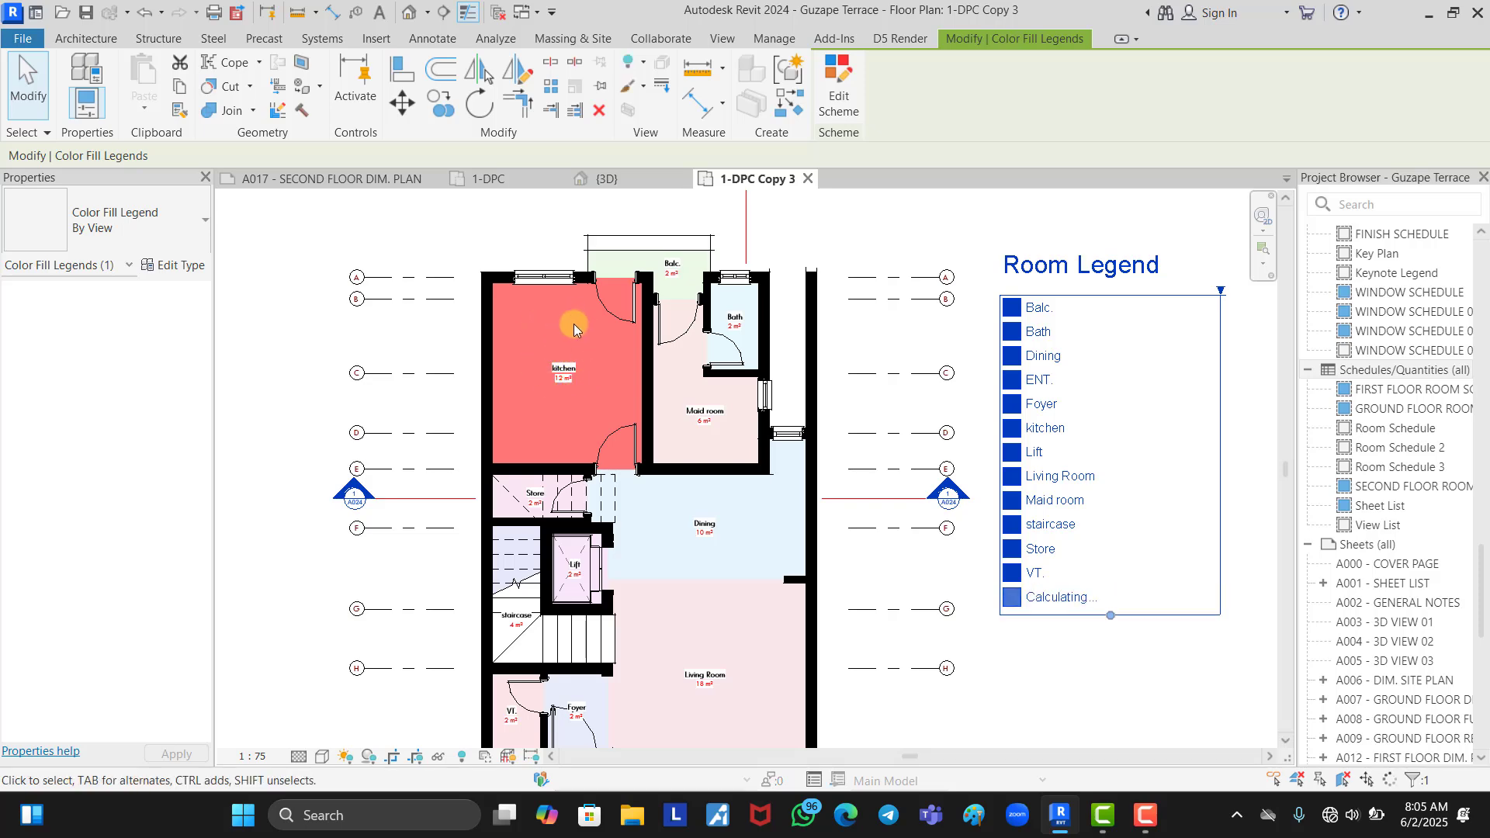
{"action": "left_click", "coordinate": [435, 334]}
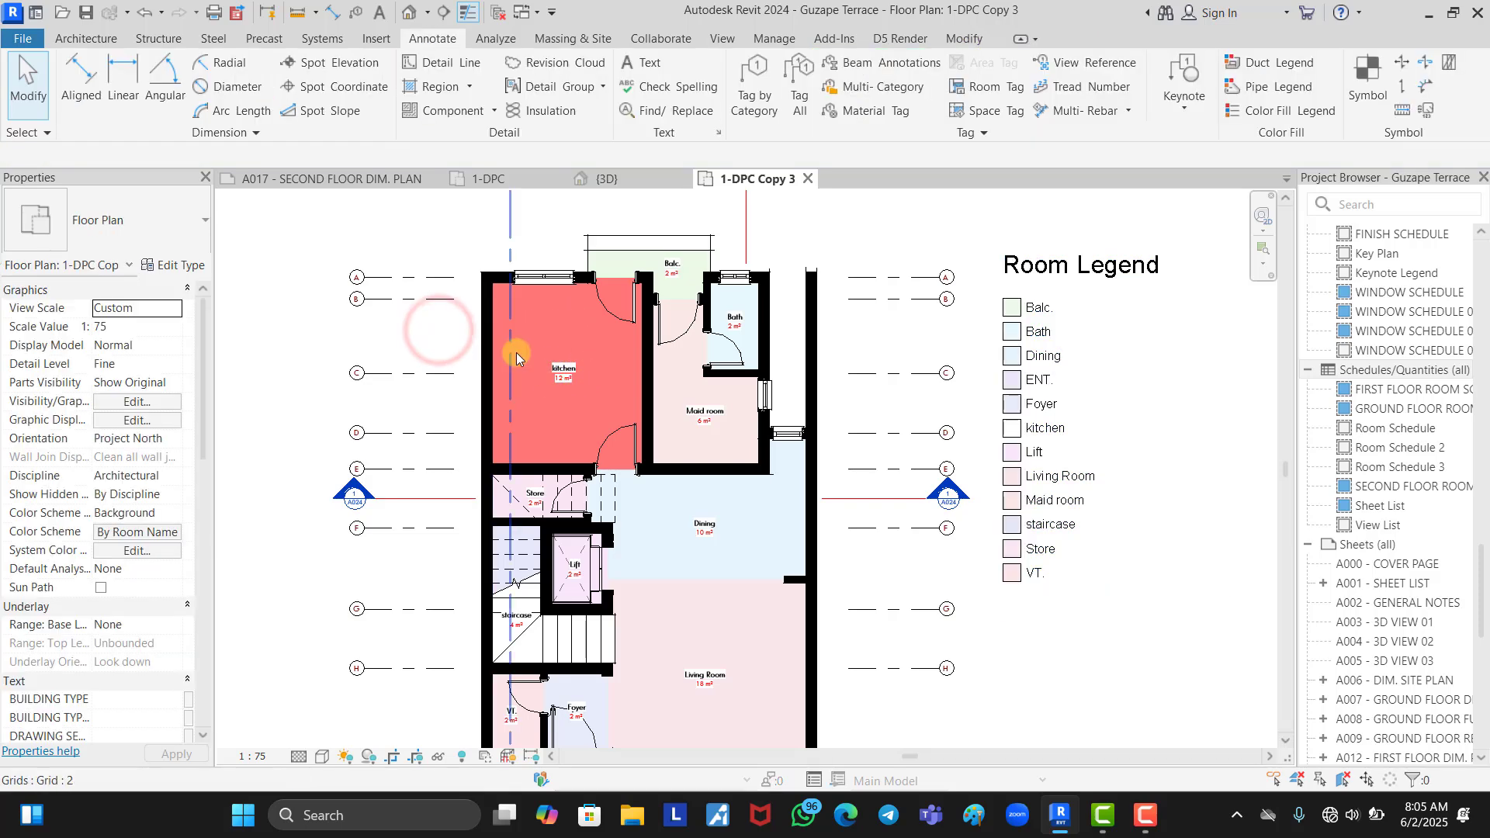
- Examine how the kitchen's fill pattern displays in the floor plan, both close up and from farther away
{"action": "scroll", "coordinate": [518, 352], "scroll_direction": "up", "scroll_amount": 5}
{"action": "scroll", "coordinate": [645, 373], "scroll_direction": "up", "scroll_amount": 2}
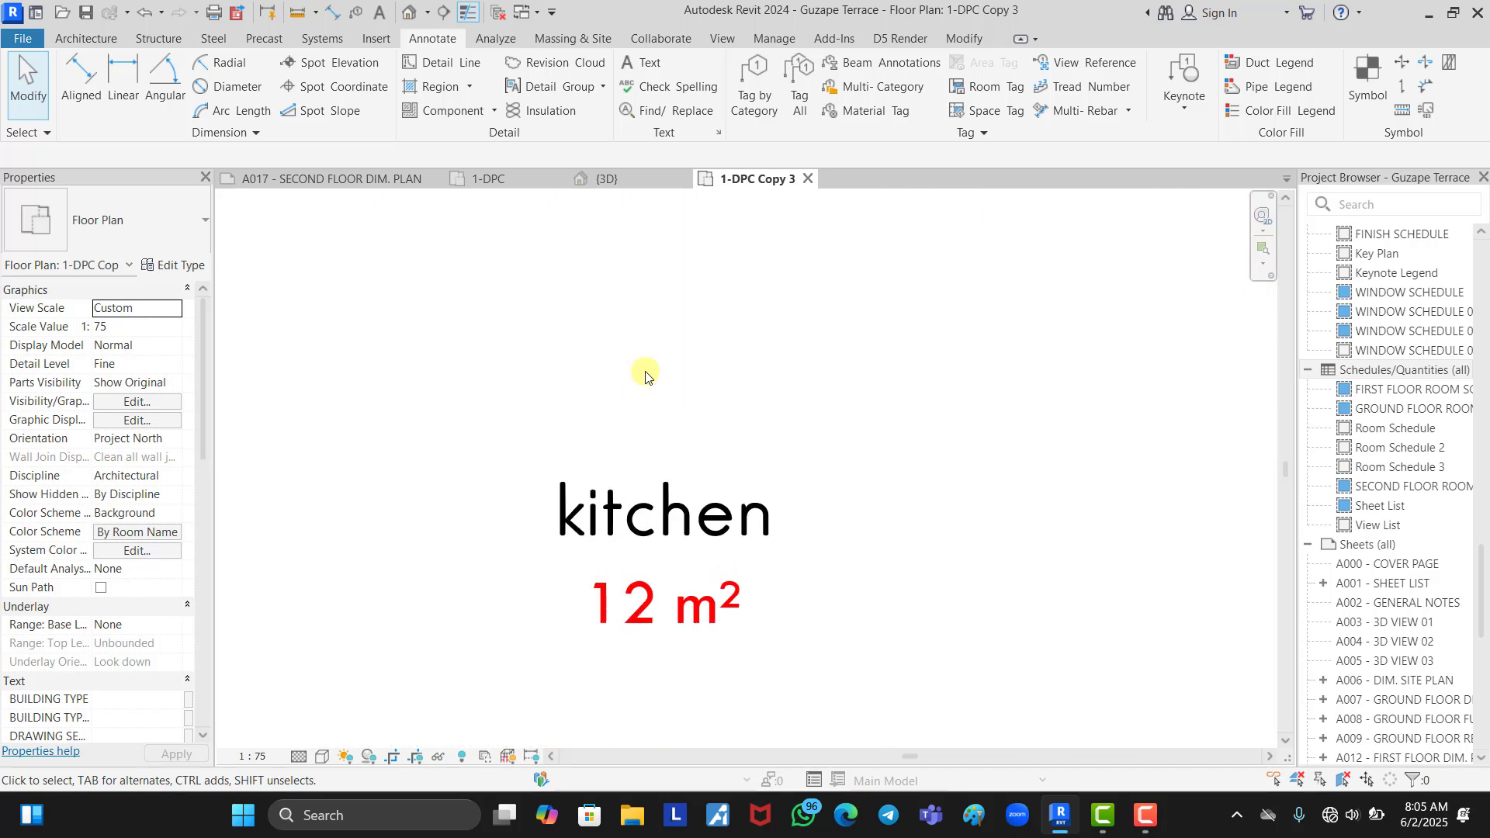
{"action": "scroll", "coordinate": [645, 371], "scroll_direction": "down", "scroll_amount": 5}
{"action": "scroll", "coordinate": [603, 367], "scroll_direction": "down", "scroll_amount": 3}
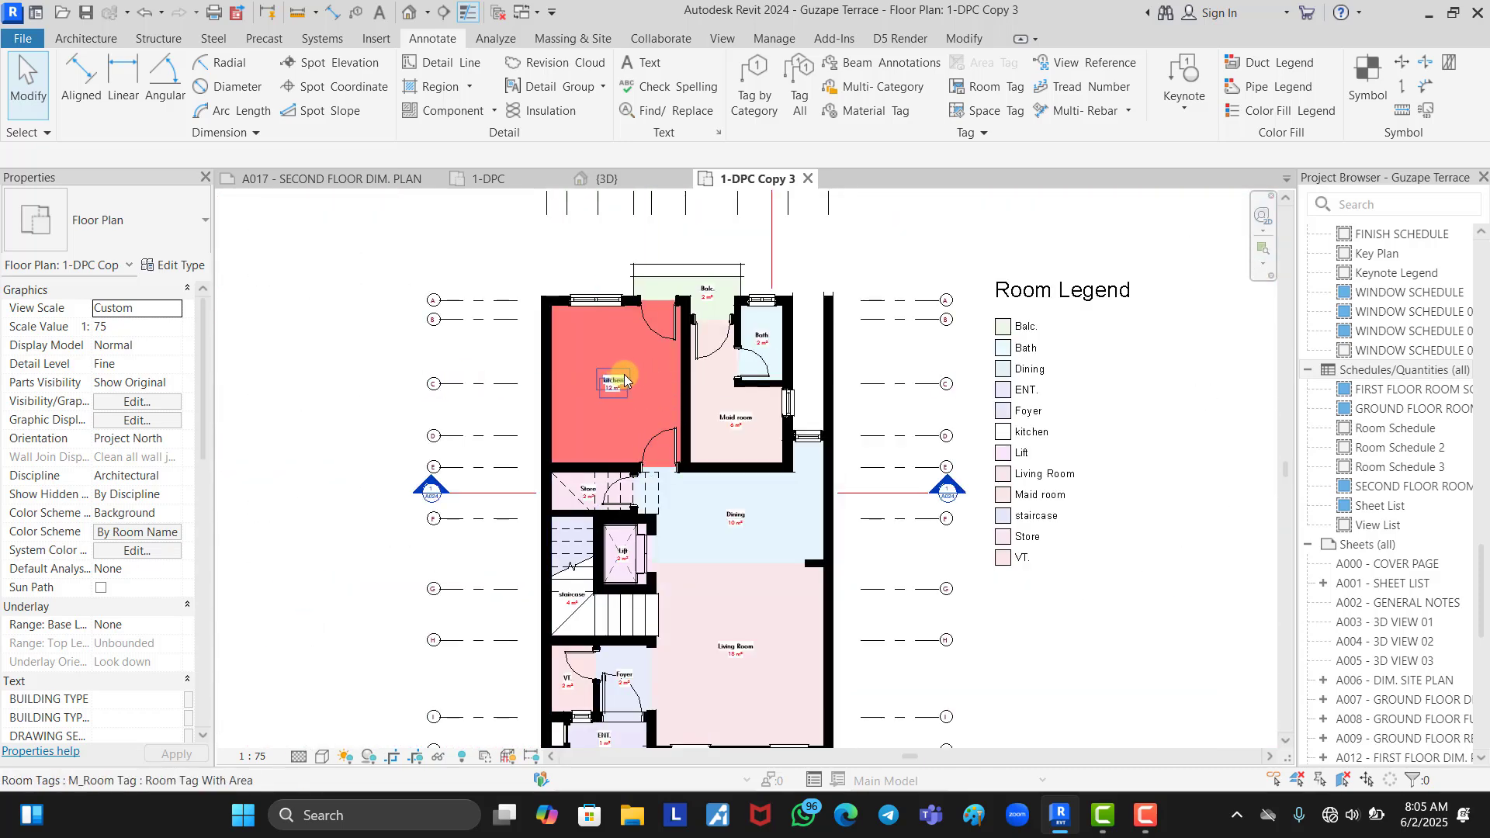
{"action": "scroll", "coordinate": [589, 366], "scroll_direction": "up", "scroll_amount": 10}
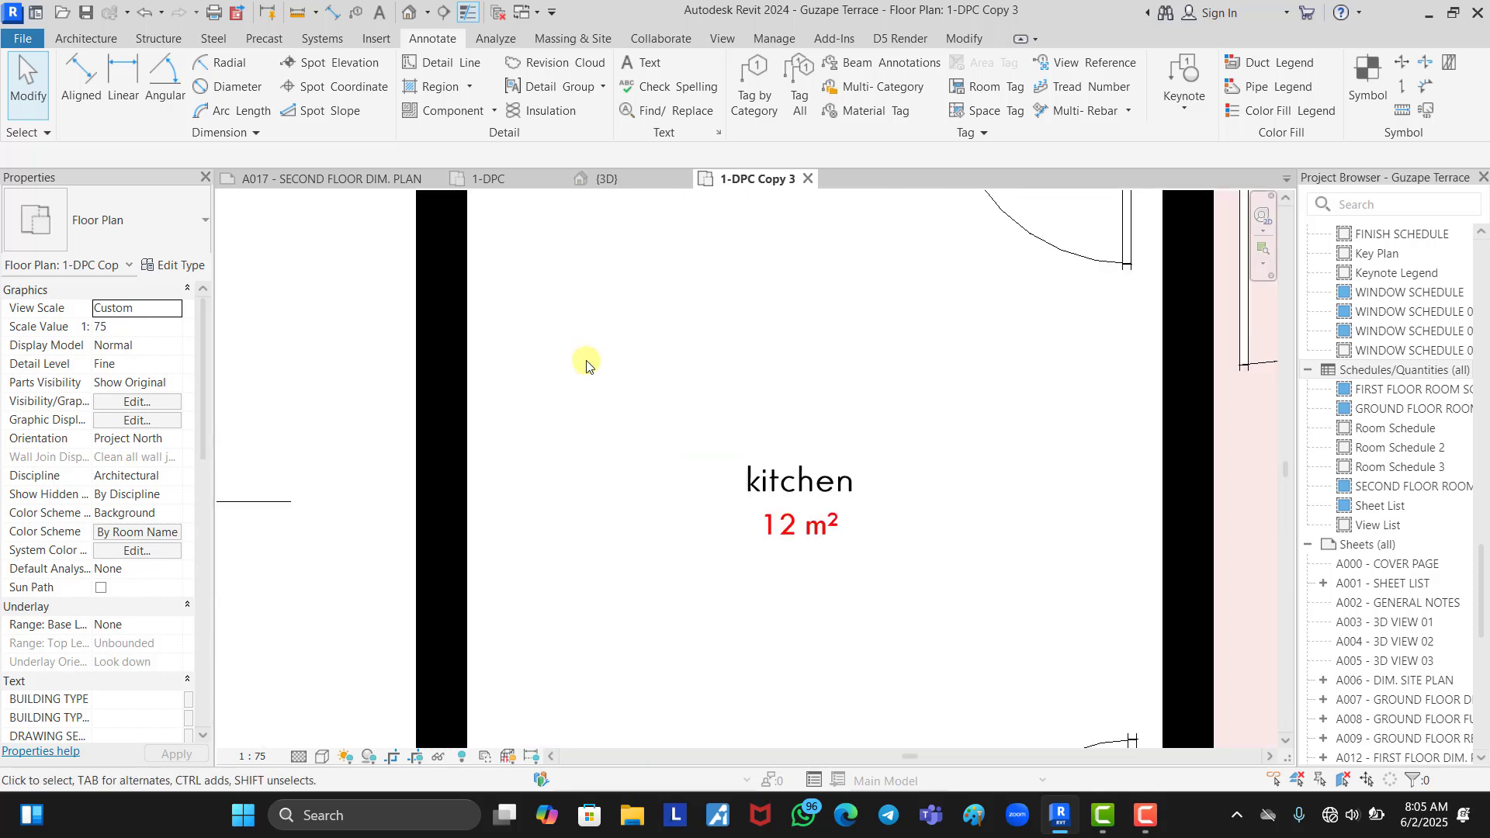
{"action": "scroll", "coordinate": [582, 374], "scroll_direction": "down", "scroll_amount": 8}
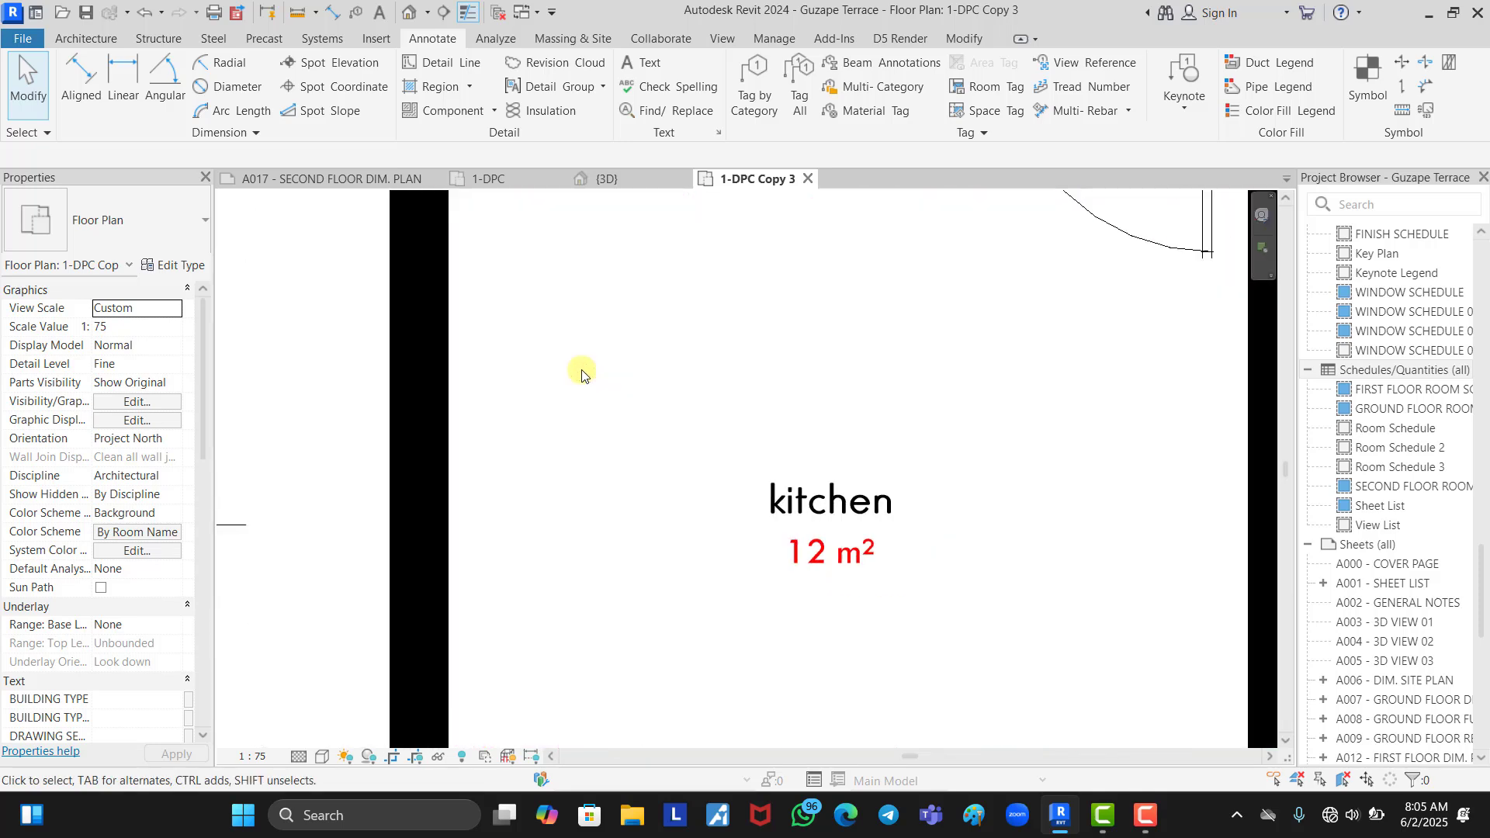
{"action": "scroll", "coordinate": [786, 275], "scroll_direction": "down", "scroll_amount": 3}
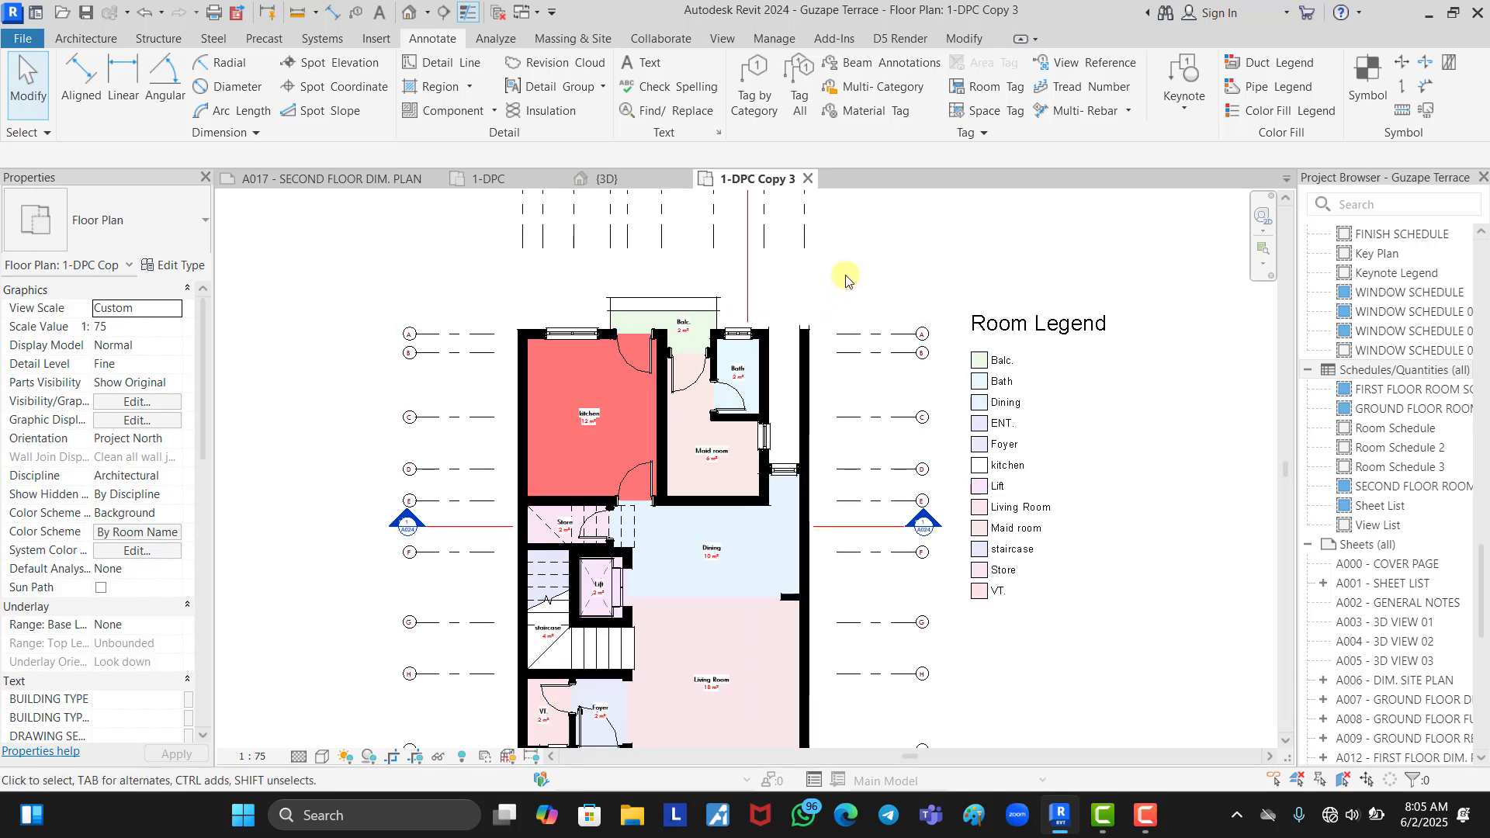